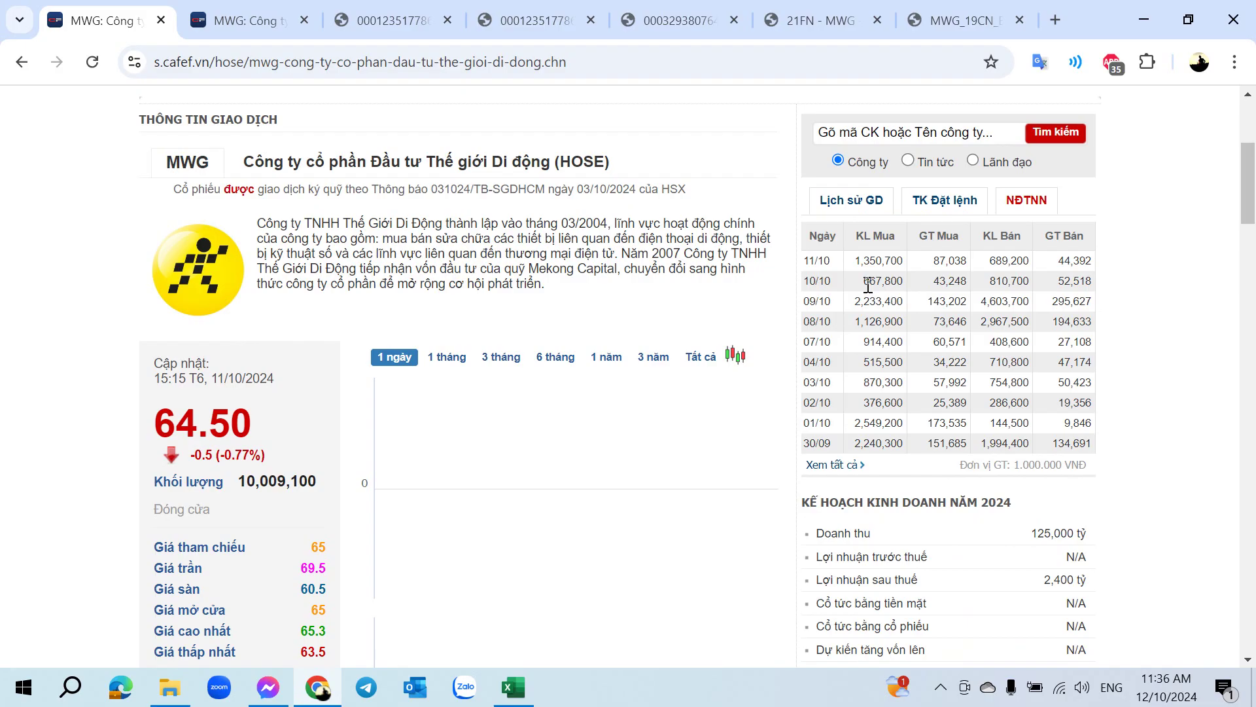
Step: Compare MWG's company overview page with its intraday price and volume charts on the trading history page
click(244, 13)
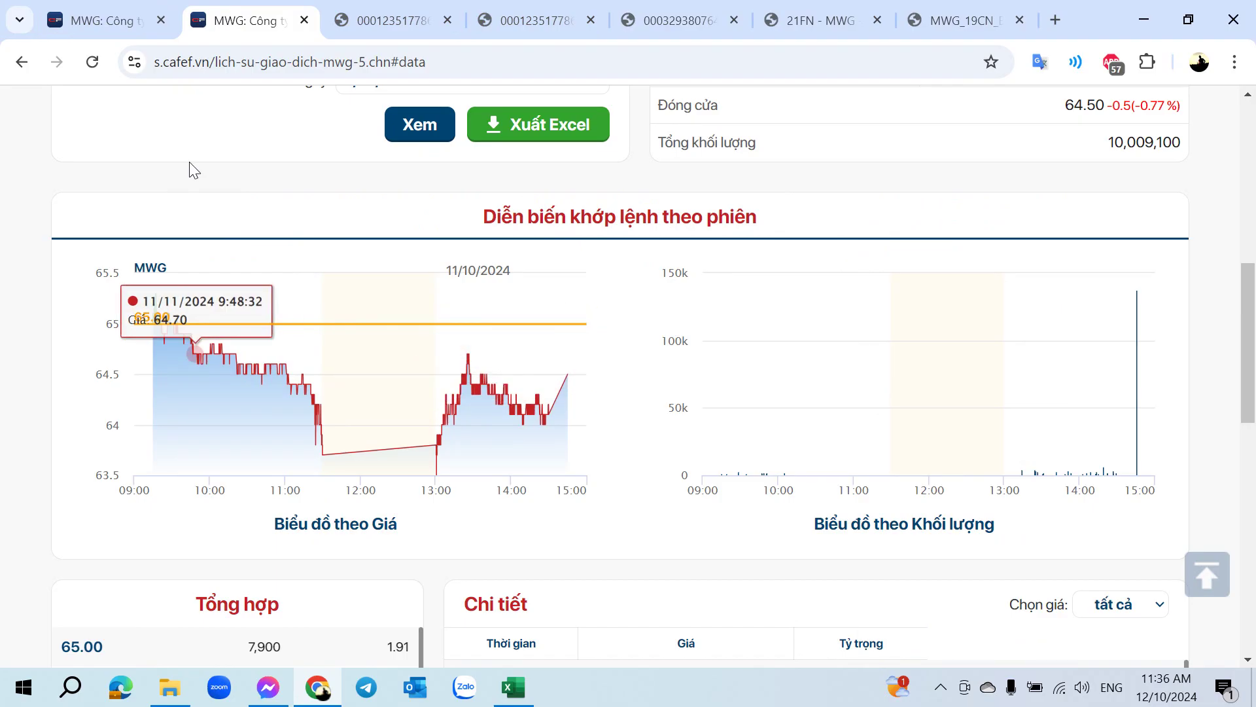
click(66, 7)
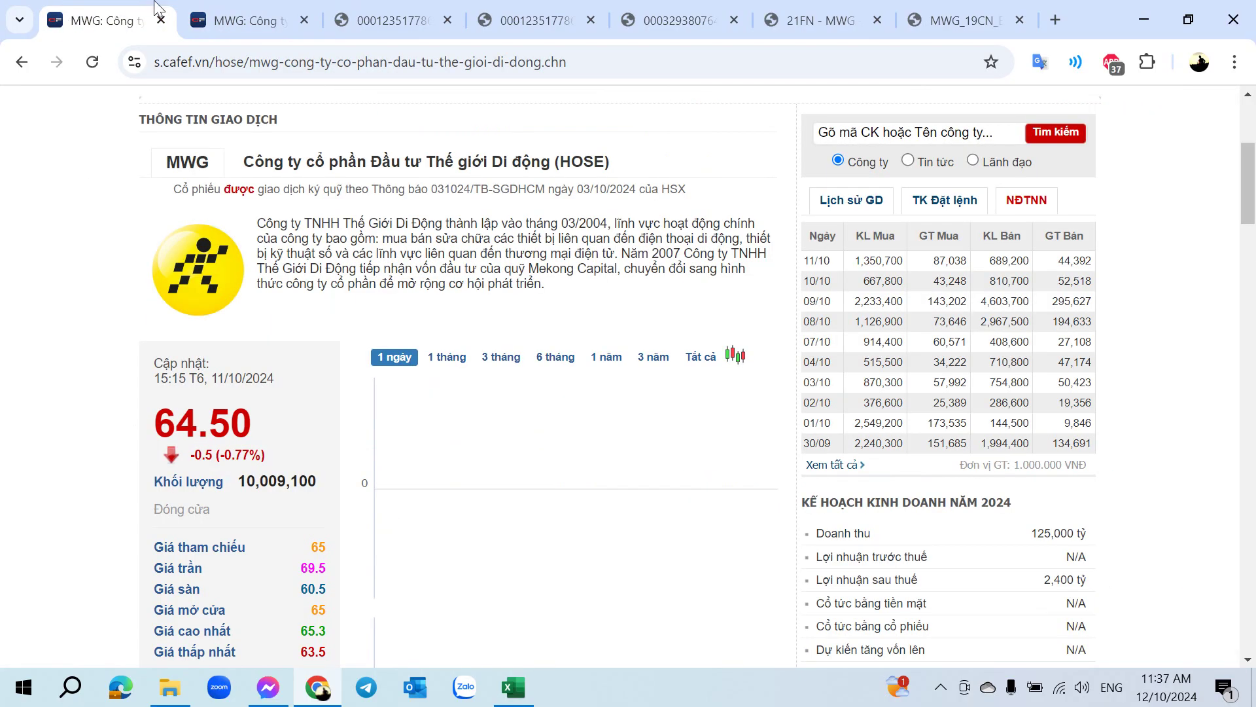
click(189, 9)
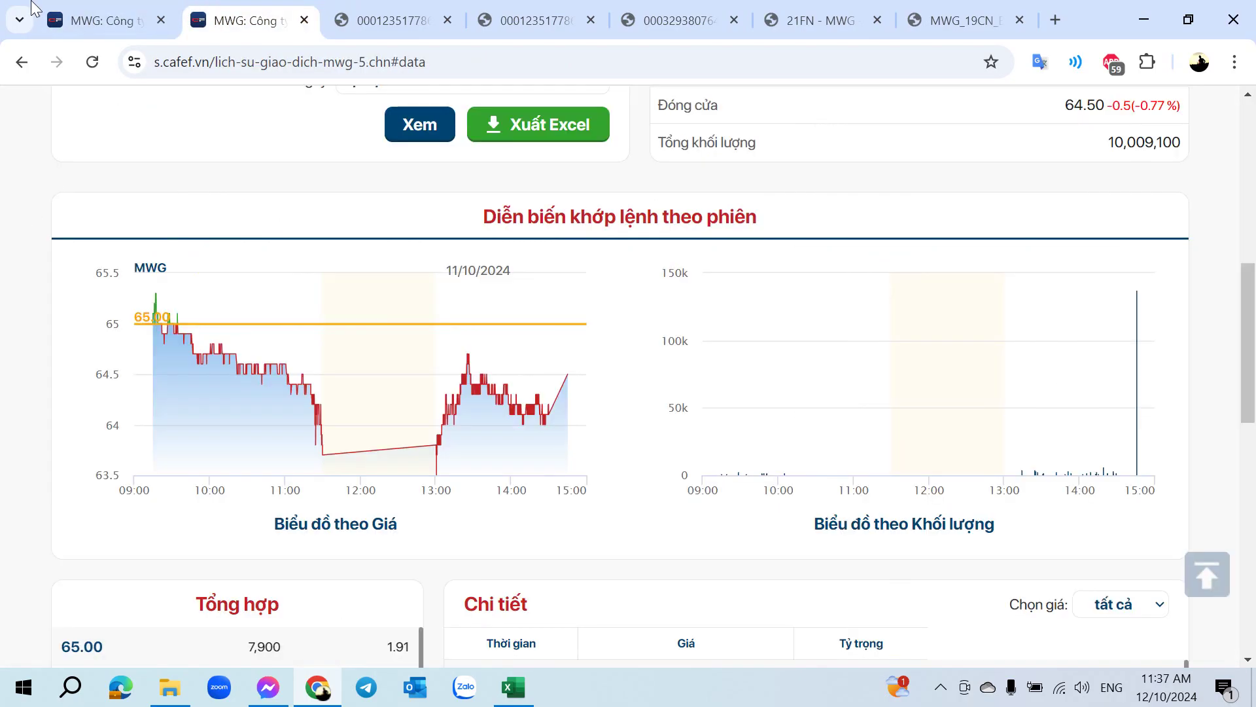
click(167, 7)
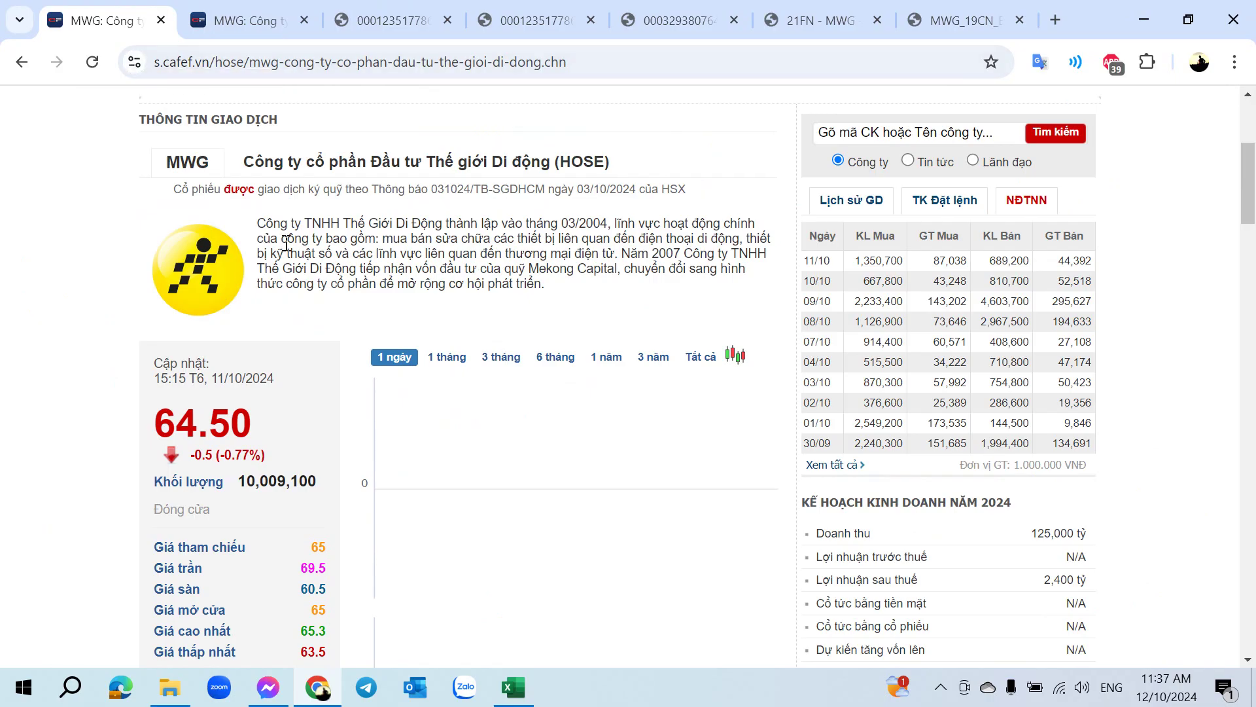
click(220, 7)
click(113, 15)
Step: Show the Lịch sử GD table on MWG's company page, review the price details, and return to the intraday charts page
click(851, 199)
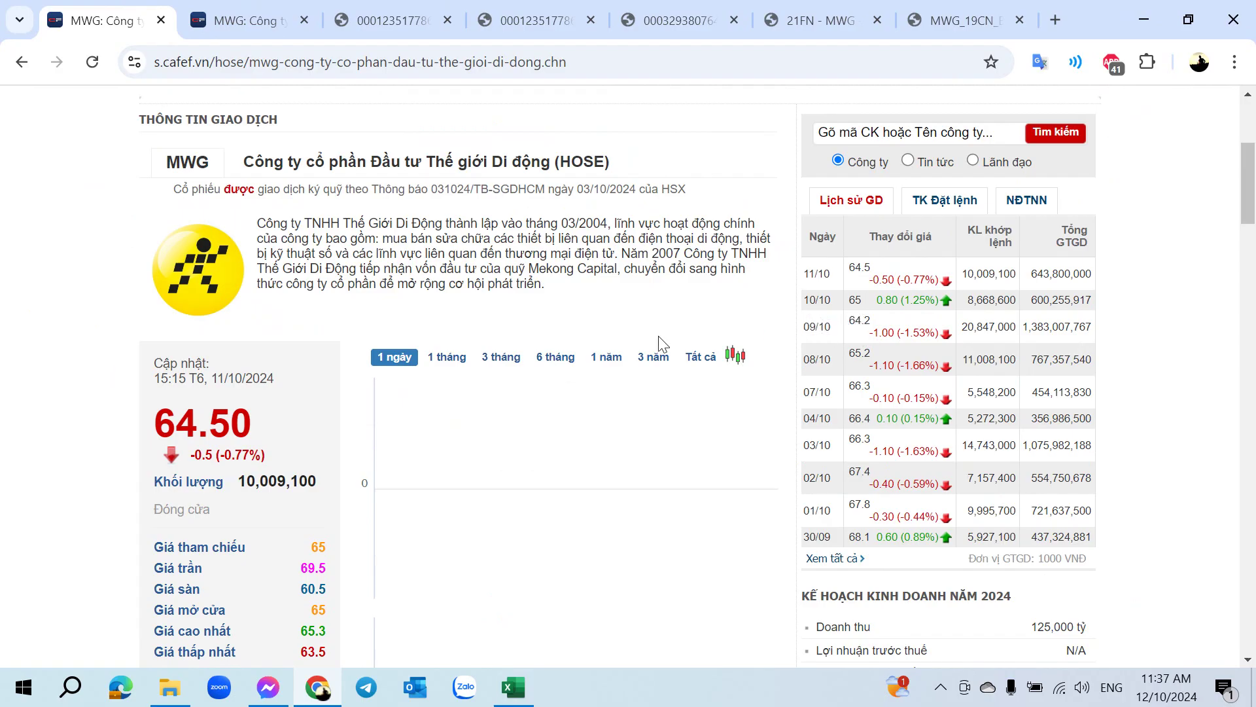
scroll(330, 370, down, 2)
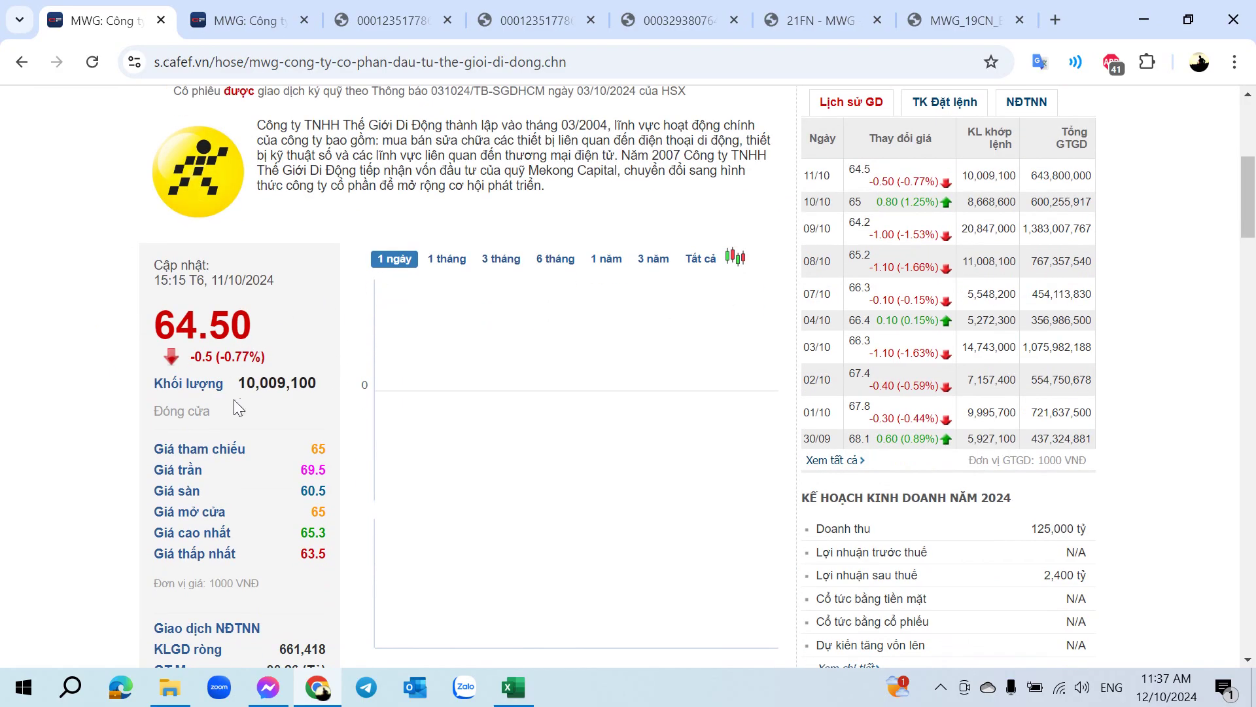
scroll(237, 392, down, 3)
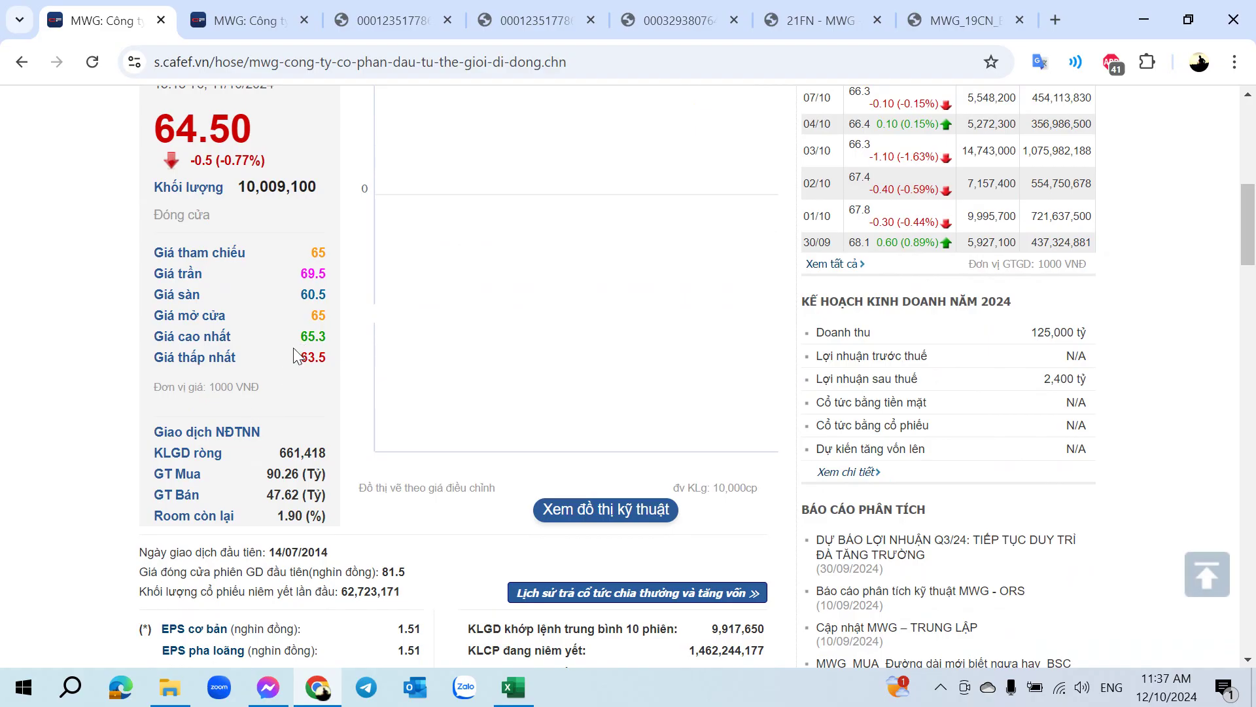
mouse_move(247, 8)
scroll(540, 393, up, 1)
scroll(540, 389, up, 3)
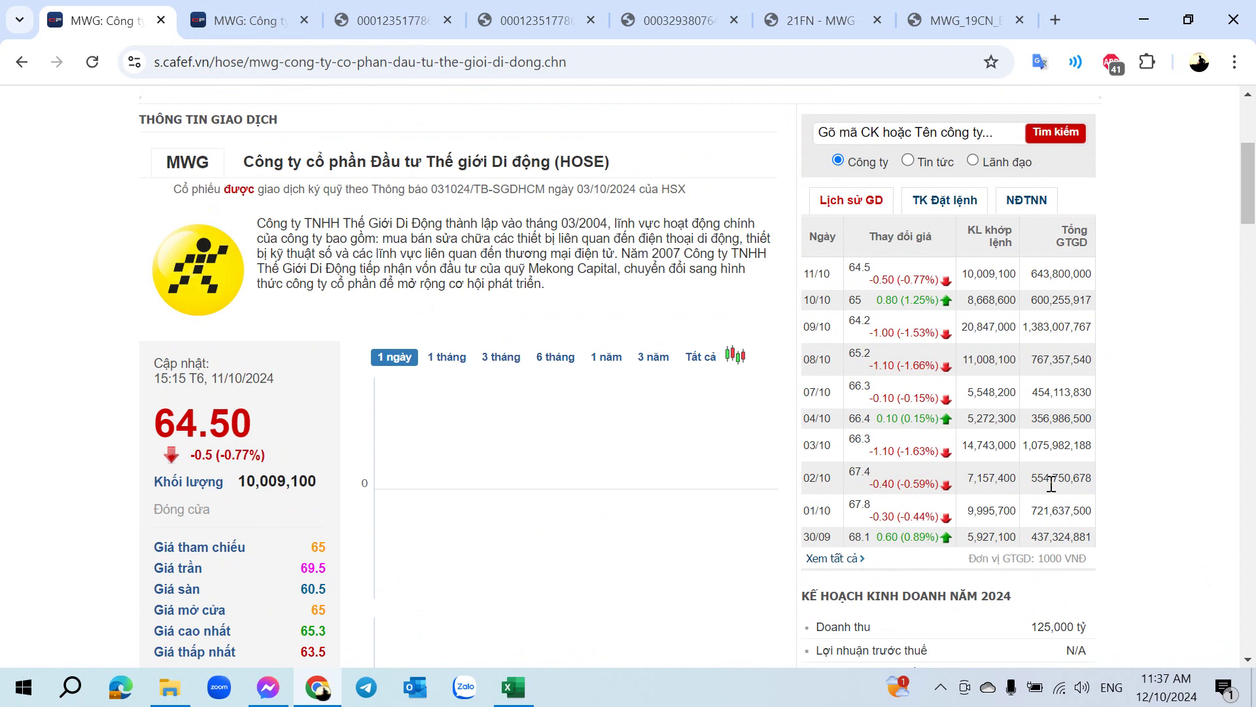
click(276, 20)
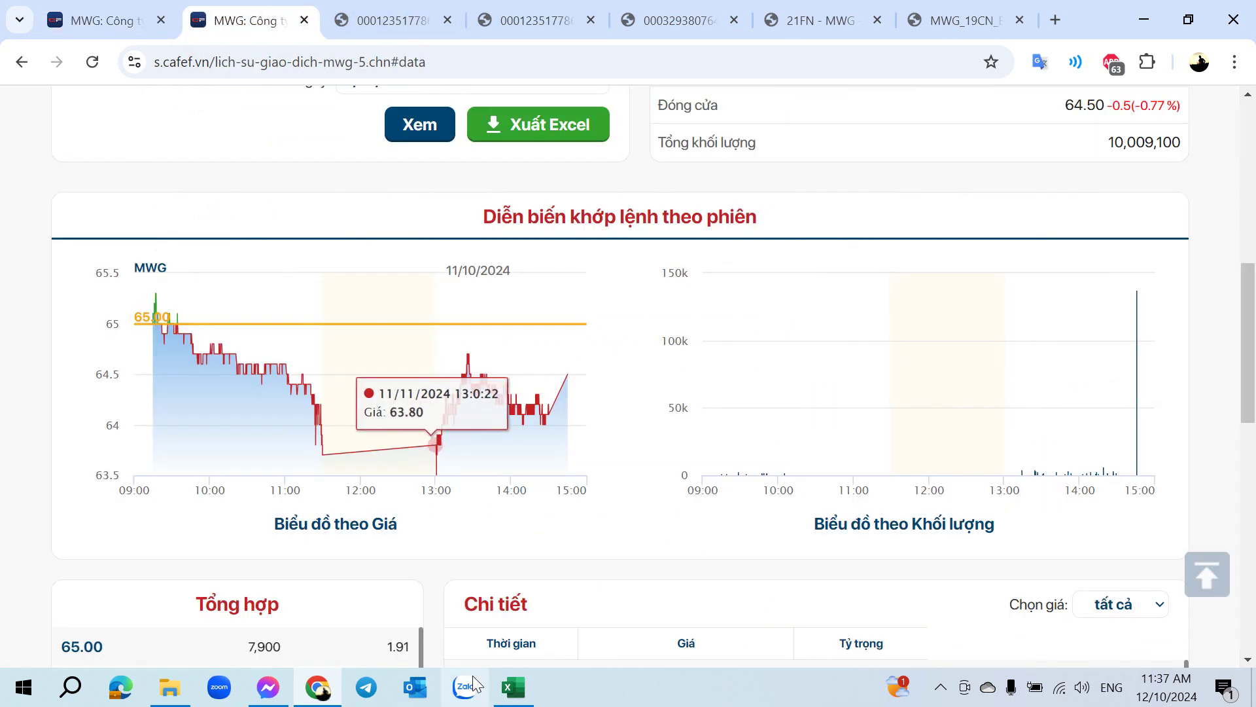
Step: Switch to the MWG workbook in Excel and examine the Kết quả Kinh doanh table and the Thuyết minh segment figures
click(512, 687)
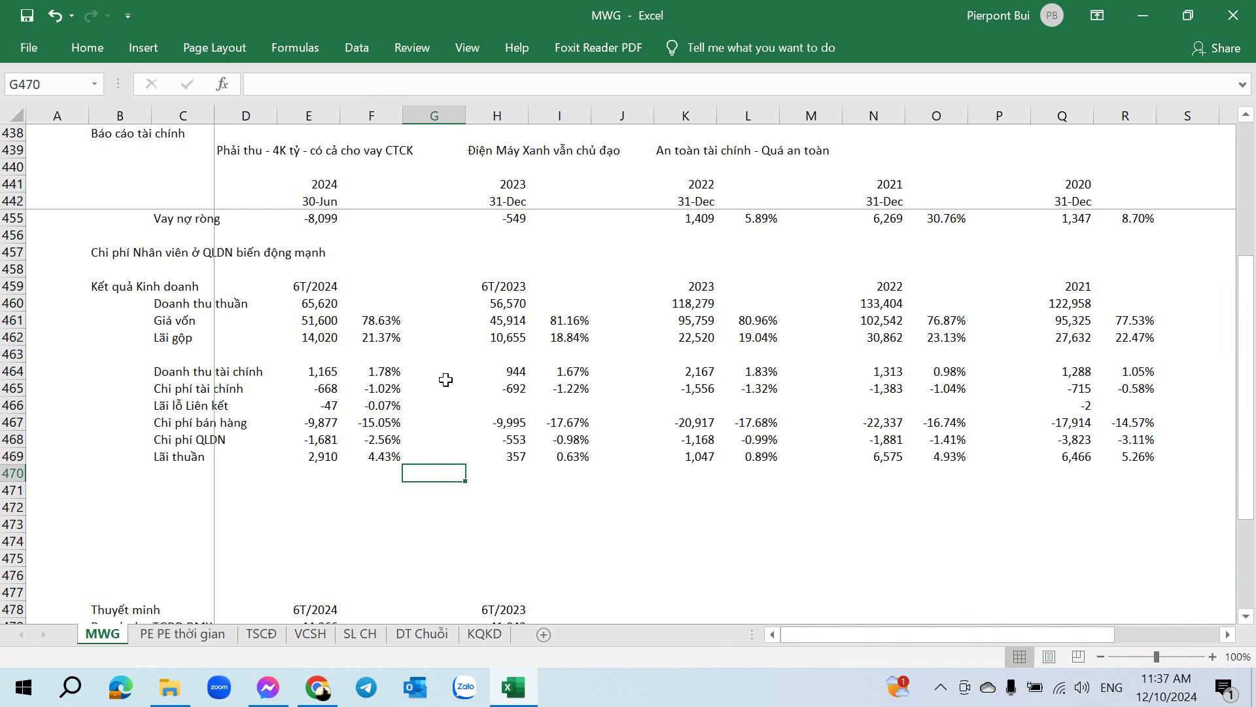
scroll(307, 395, up, 2)
scroll(307, 395, down, 2)
scroll(306, 396, down, 5)
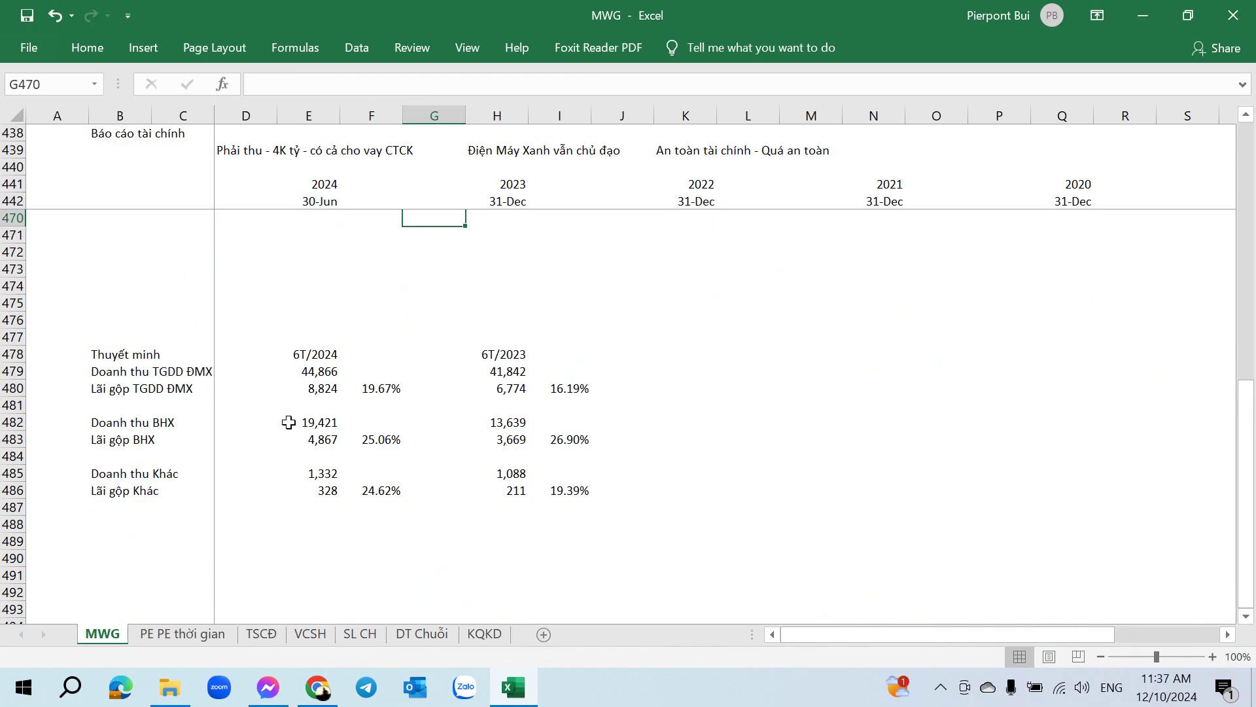
scroll(288, 423, up, 5)
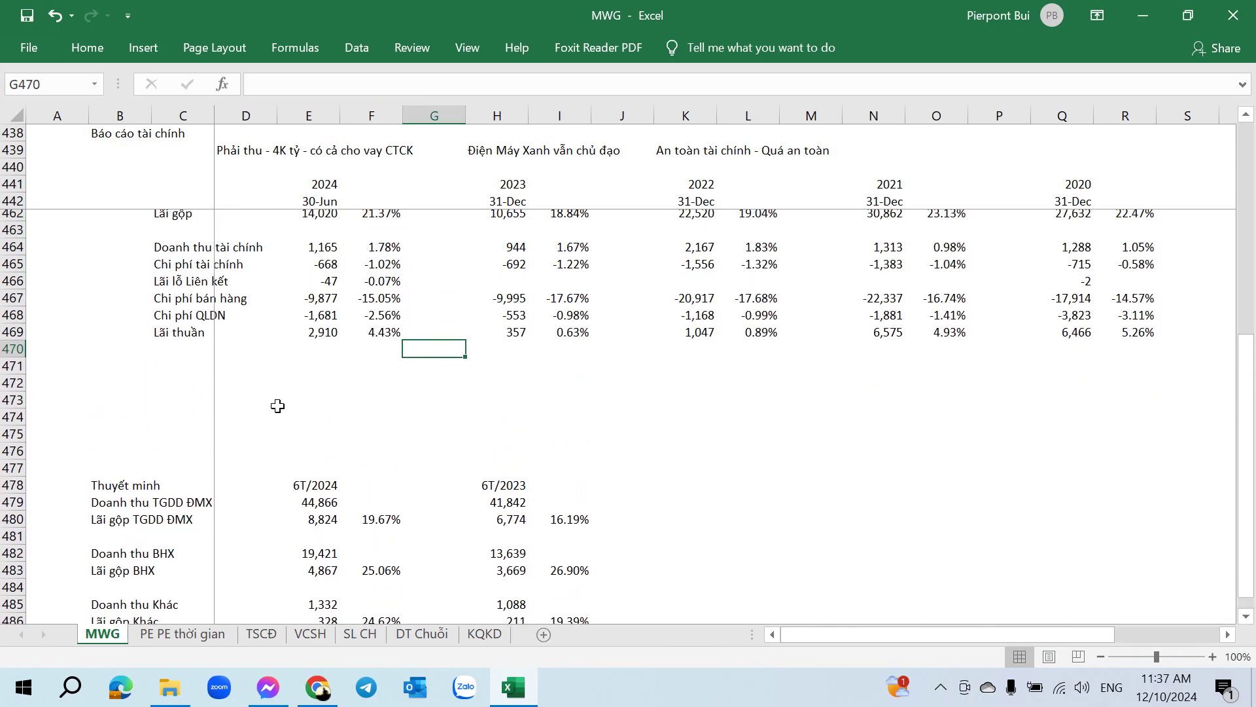
scroll(278, 406, down, 1)
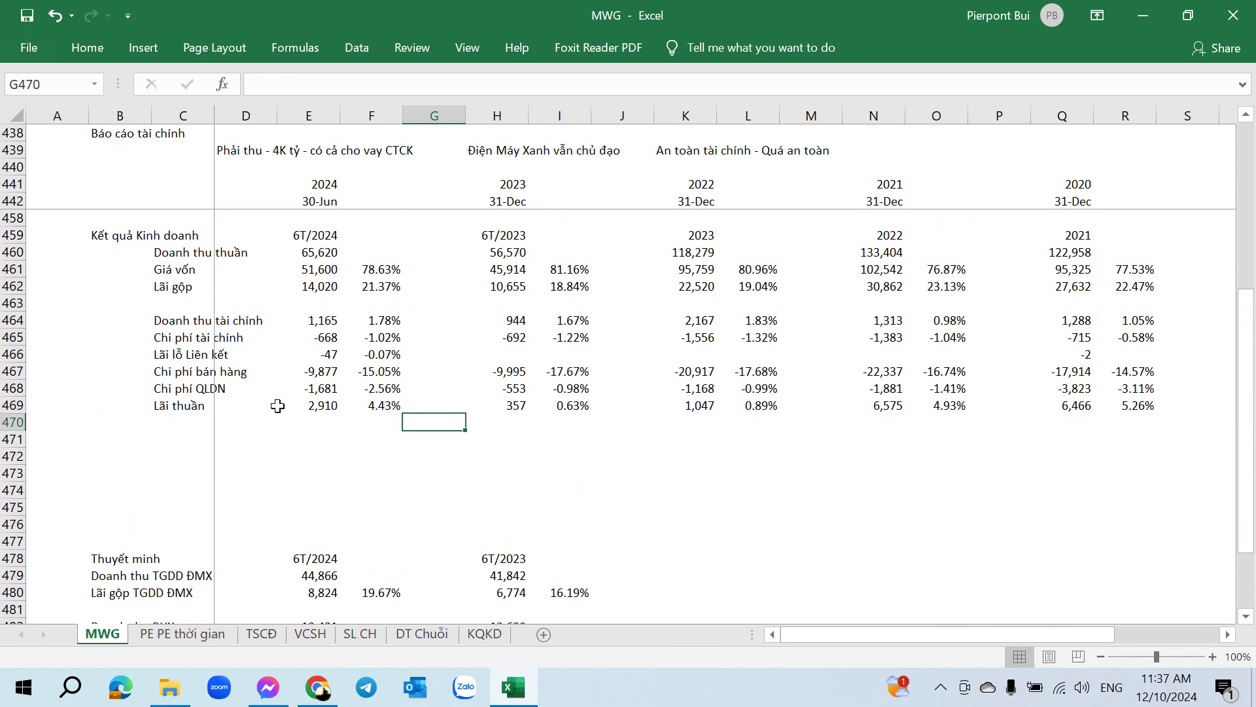
click(515, 325)
click(358, 354)
click(351, 320)
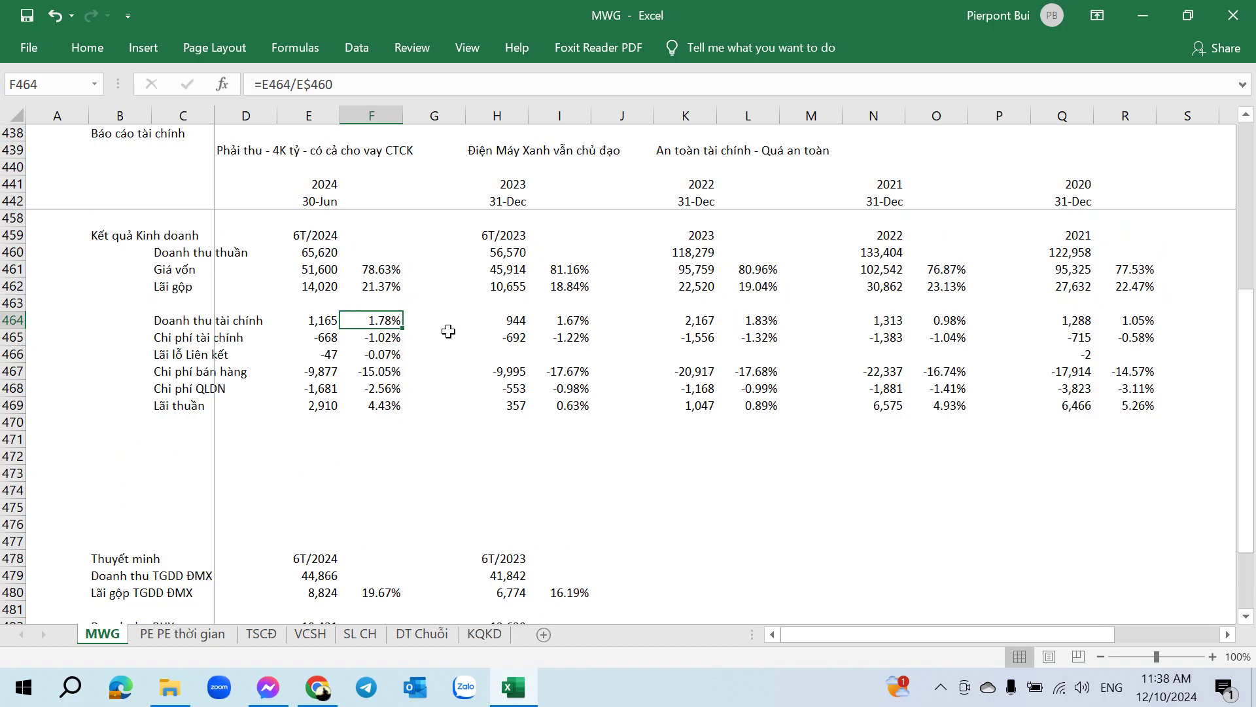
scroll(409, 326, up, 2)
scroll(392, 331, down, 1)
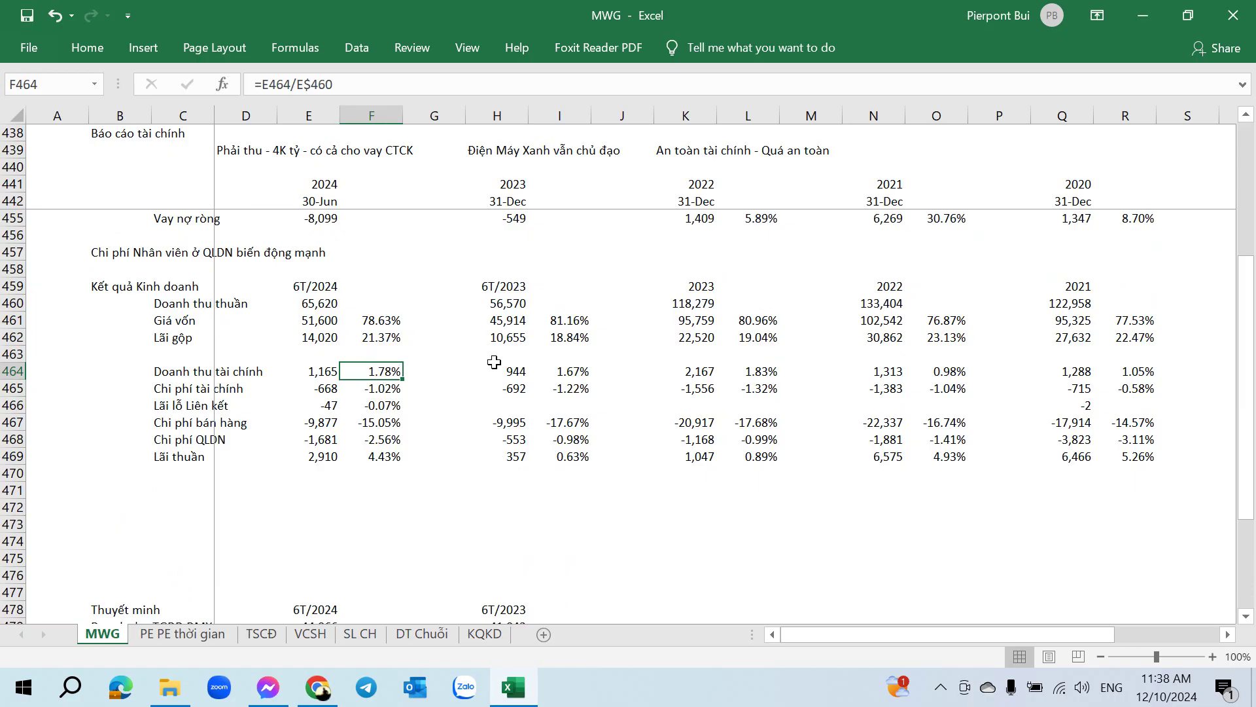
Step: Compare Doanh thu thuần and the Lãi gộp margin between 6T/2024 and 6T/2023
click(555, 341)
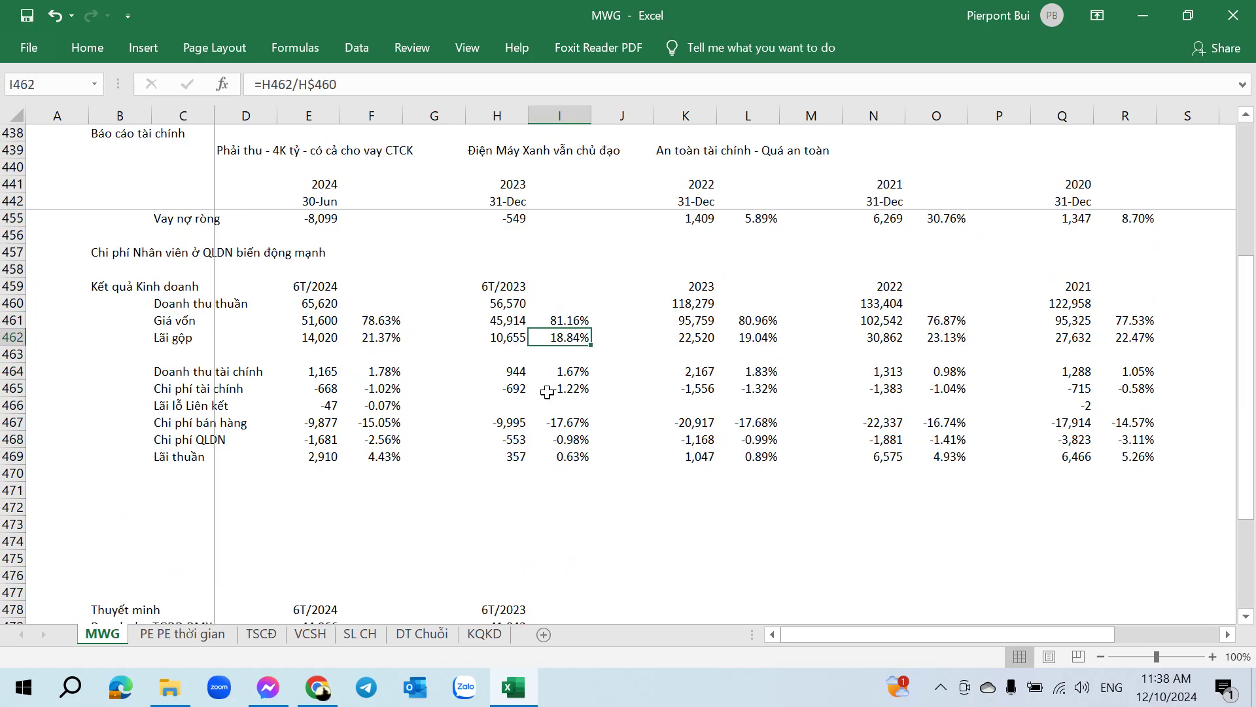
click(376, 338)
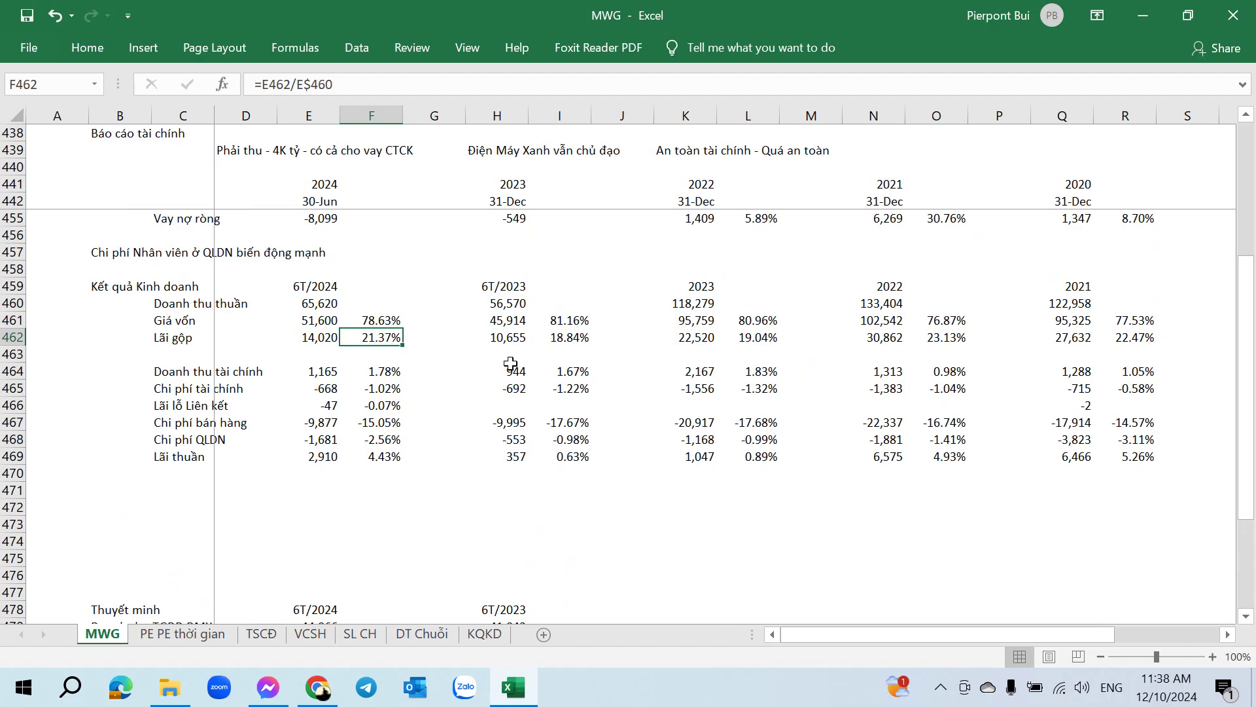
click(510, 306)
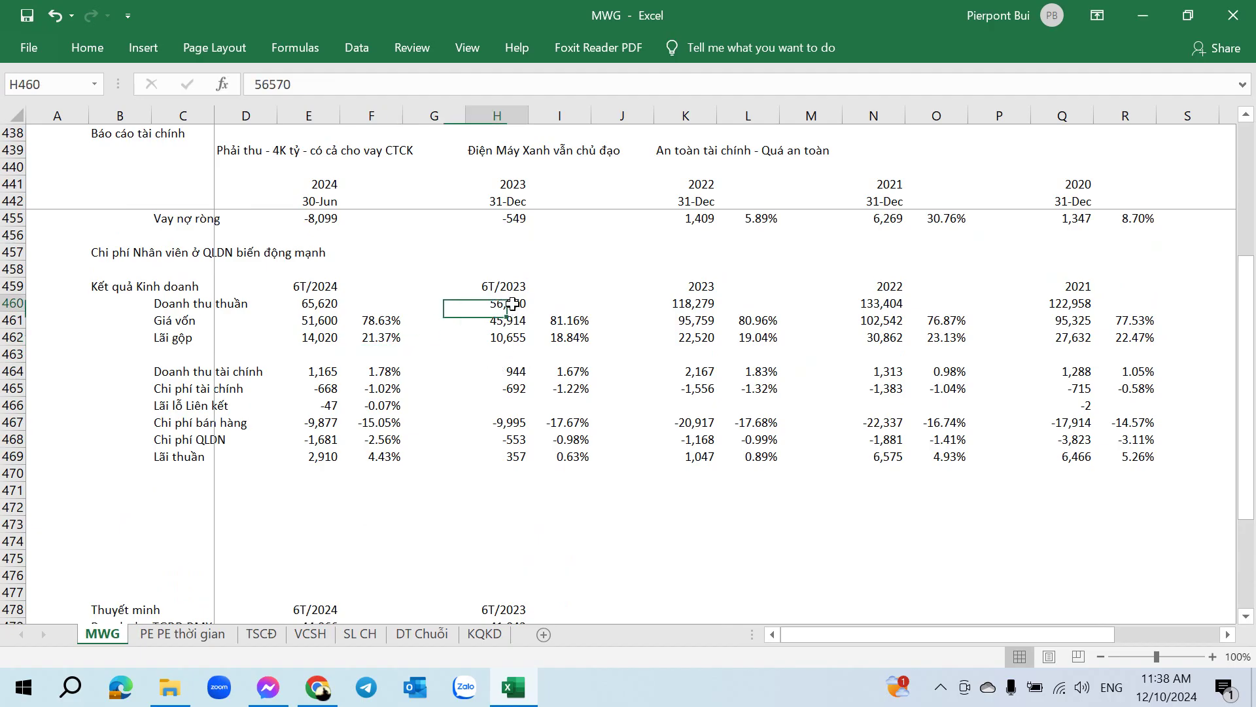
click(322, 303)
click(515, 337)
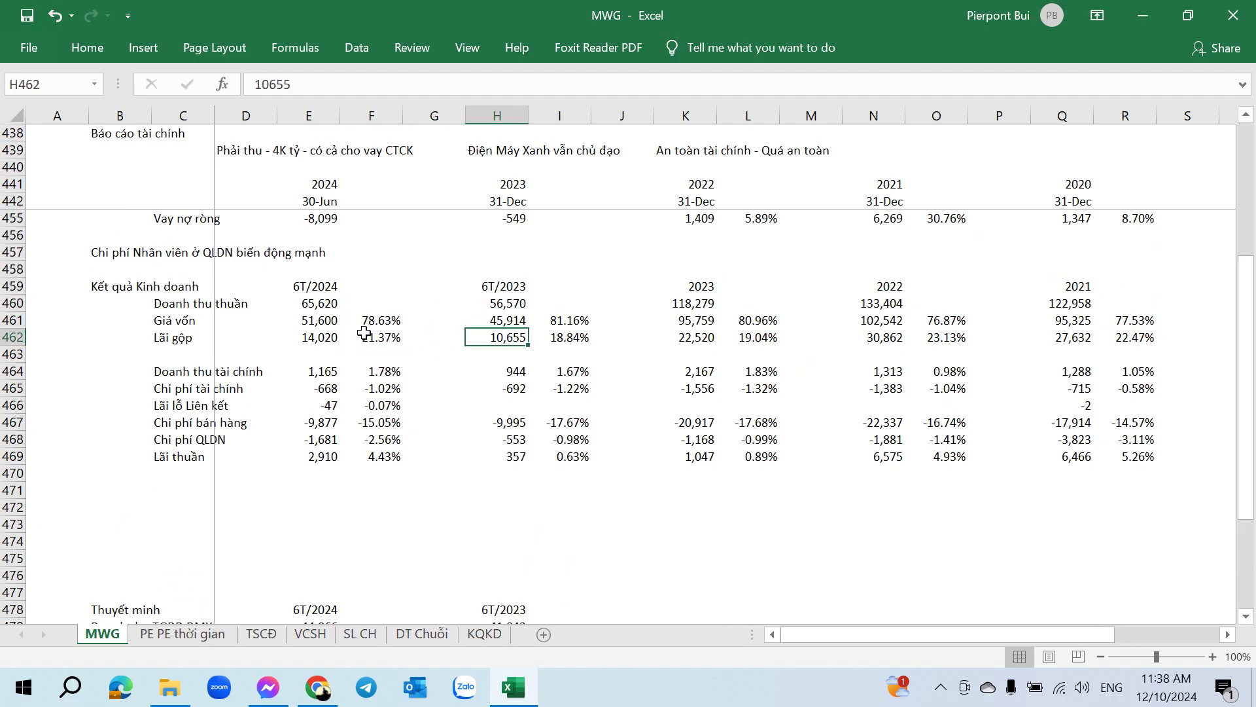
click(379, 337)
click(428, 339)
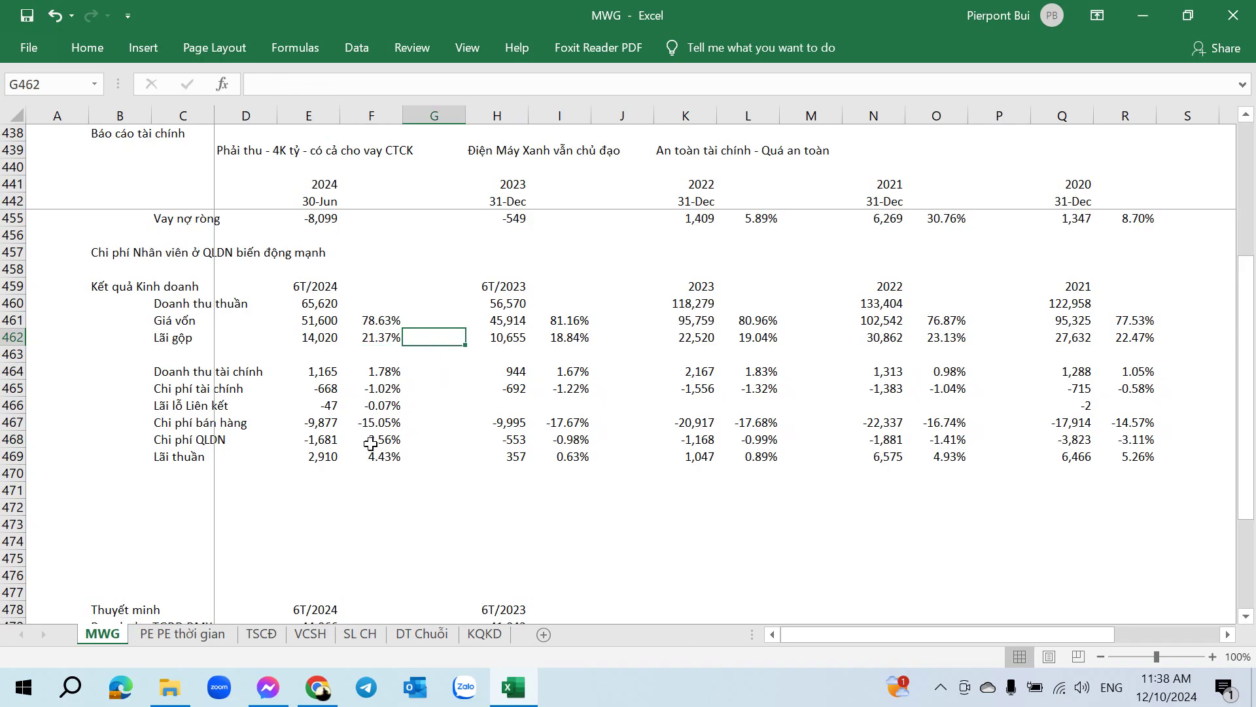
Step: Compare Chi phí bán hàng between 6T/2024 and 6T/2023, and check the 6T/2024 Lãi thuần margin
click(331, 423)
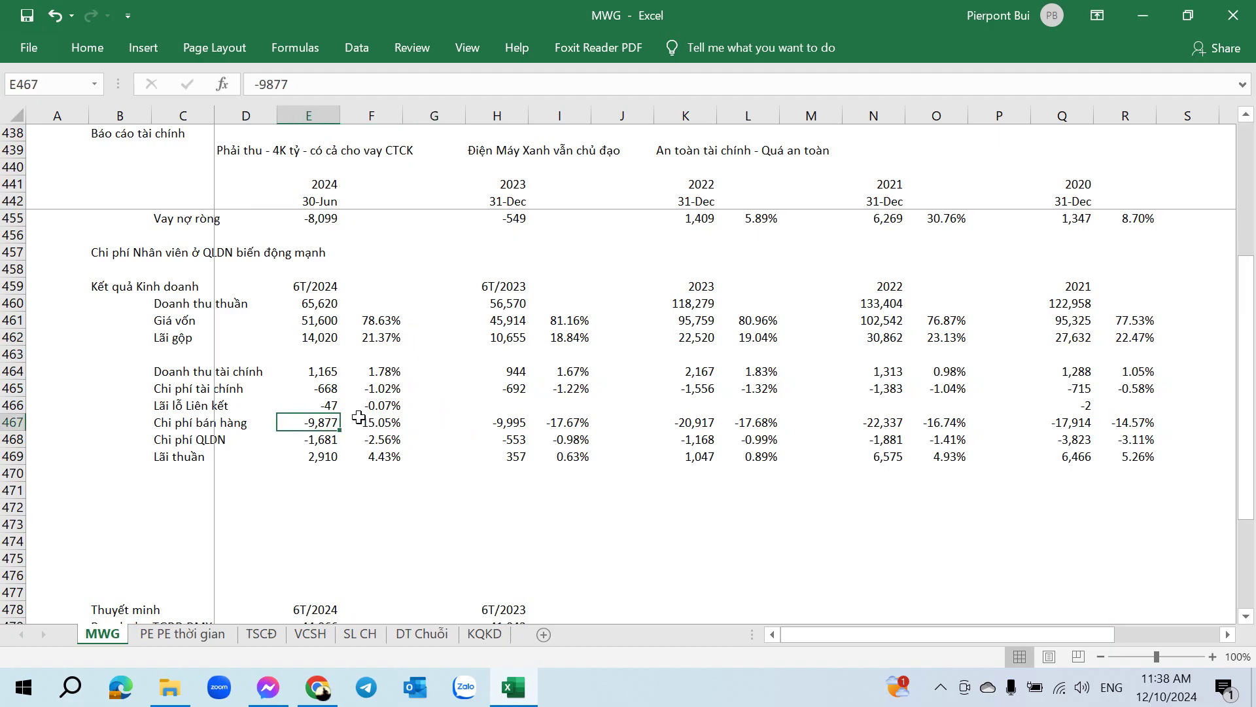
click(377, 422)
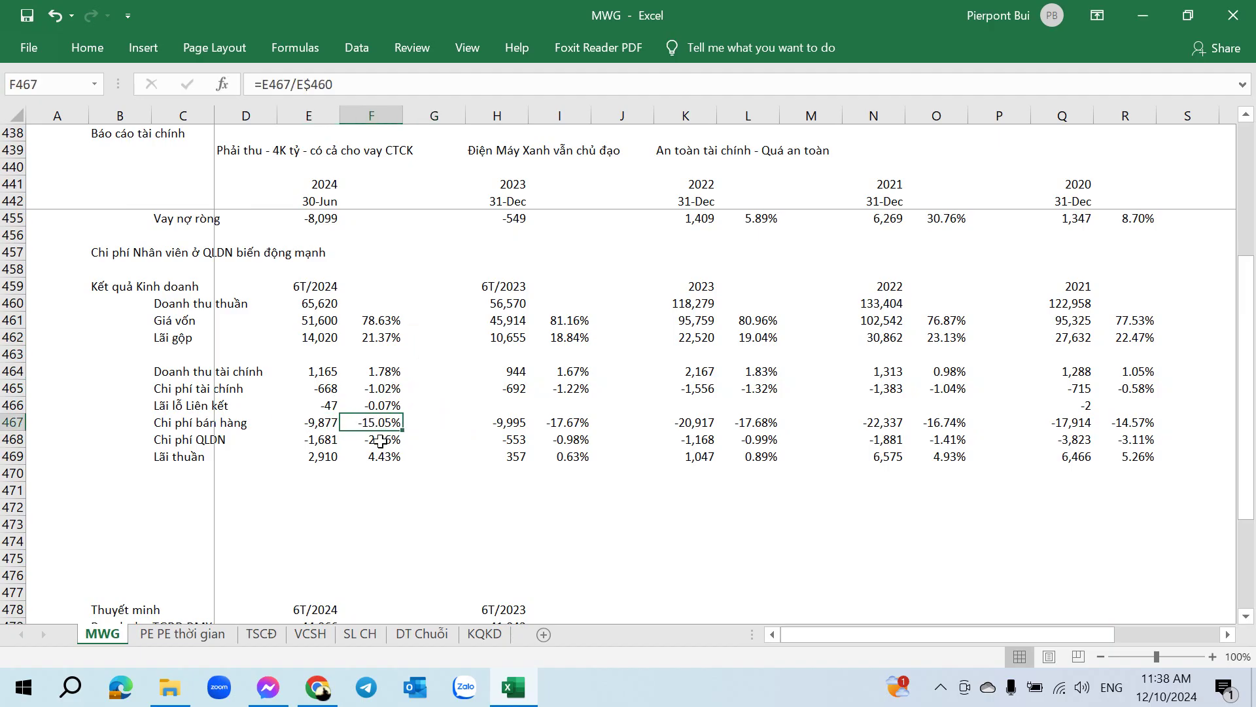
click(493, 430)
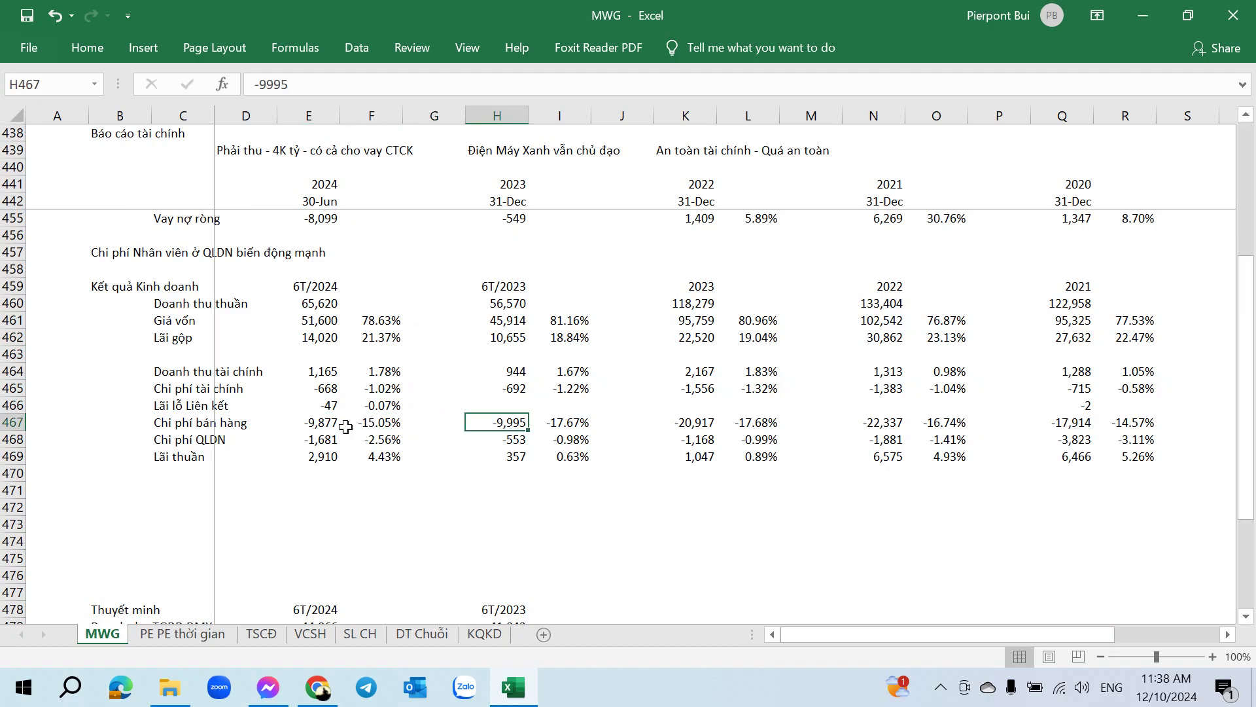
click(332, 422)
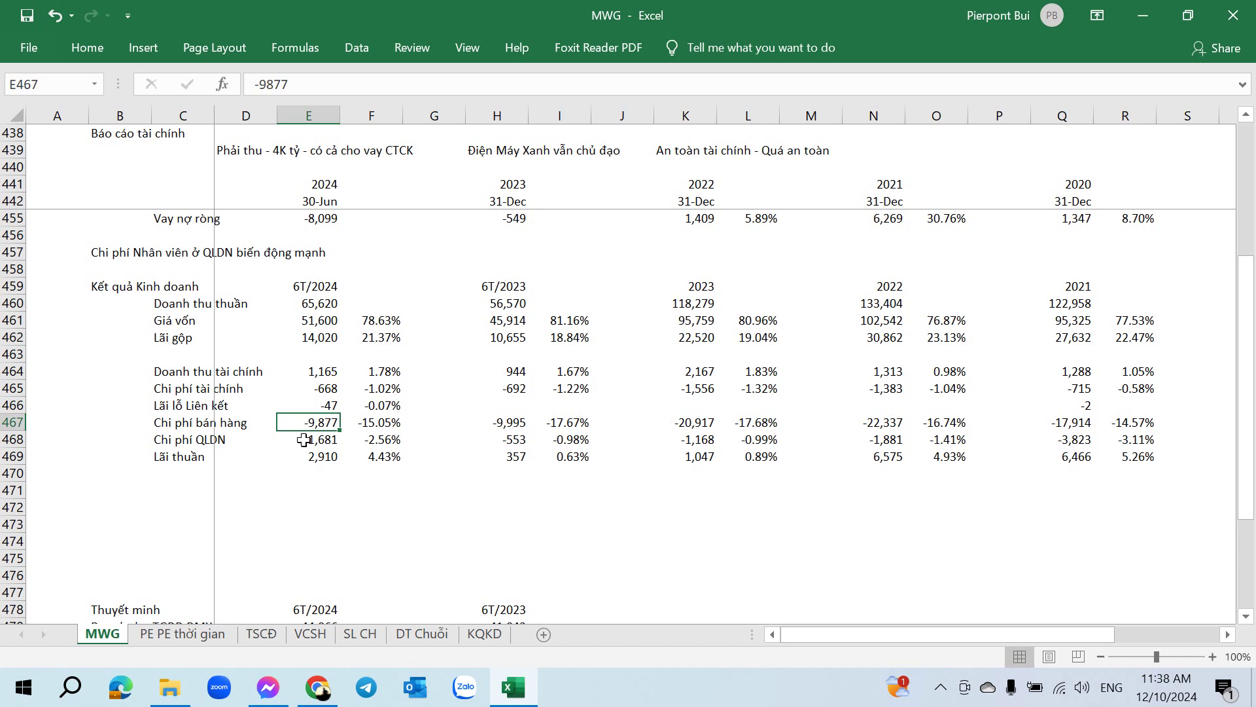
click(388, 466)
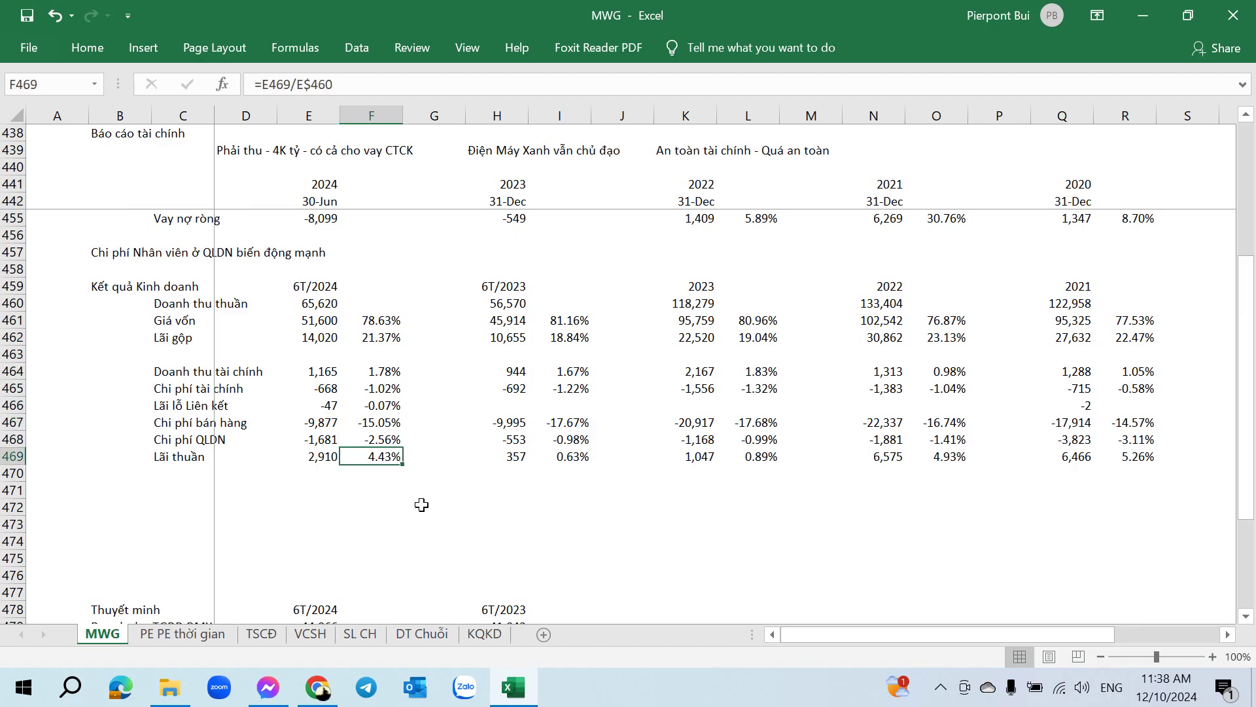
Step: Examine the Lãi thuần and Lãi gộp figures and margins across the full-year columns from 2023 back to 2020
drag(681, 270, 1141, 475)
mouse_move(801, 634)
mouse_down()
mouse_move(919, 637)
mouse_move(780, 635)
mouse_up()
click(494, 509)
click(450, 466)
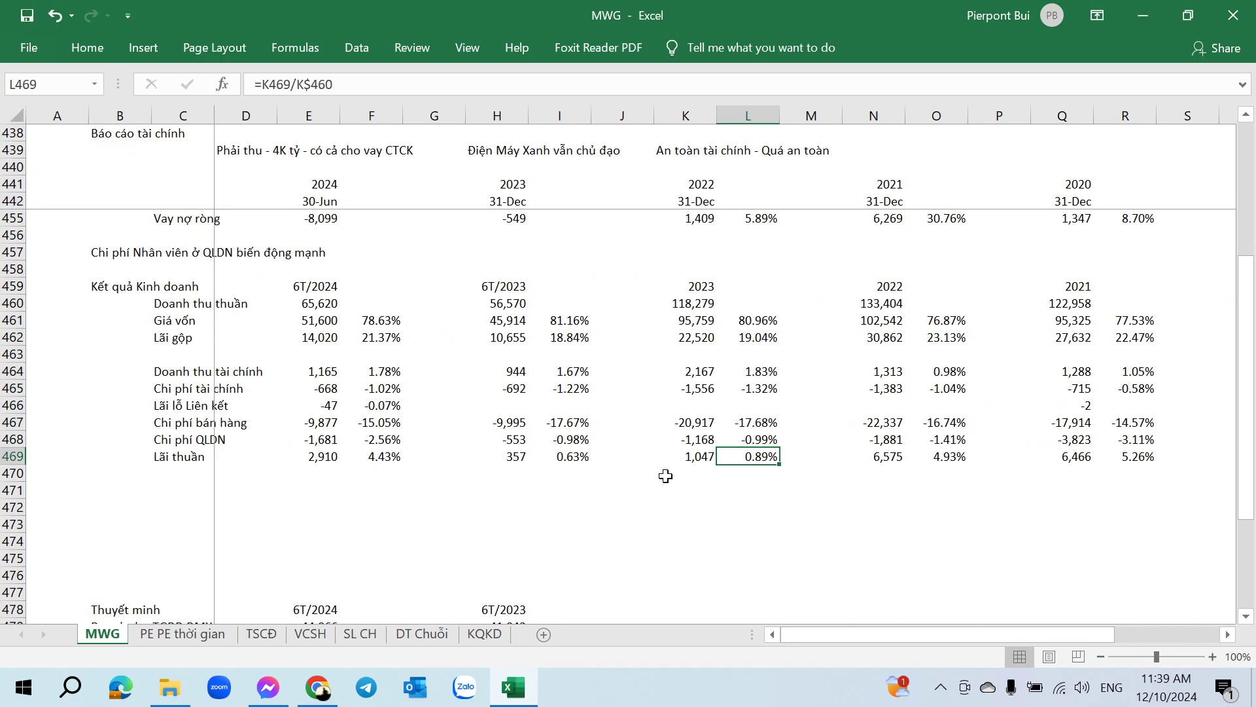
drag(822, 634, 864, 634)
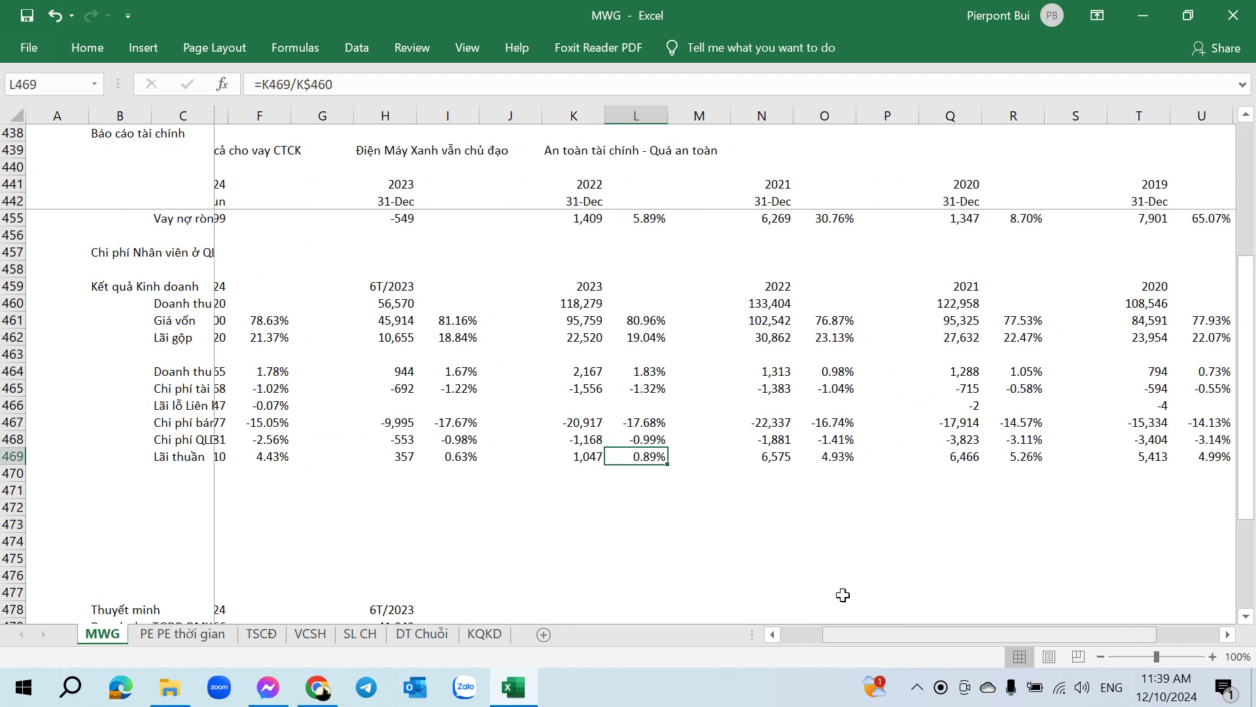
click(812, 457)
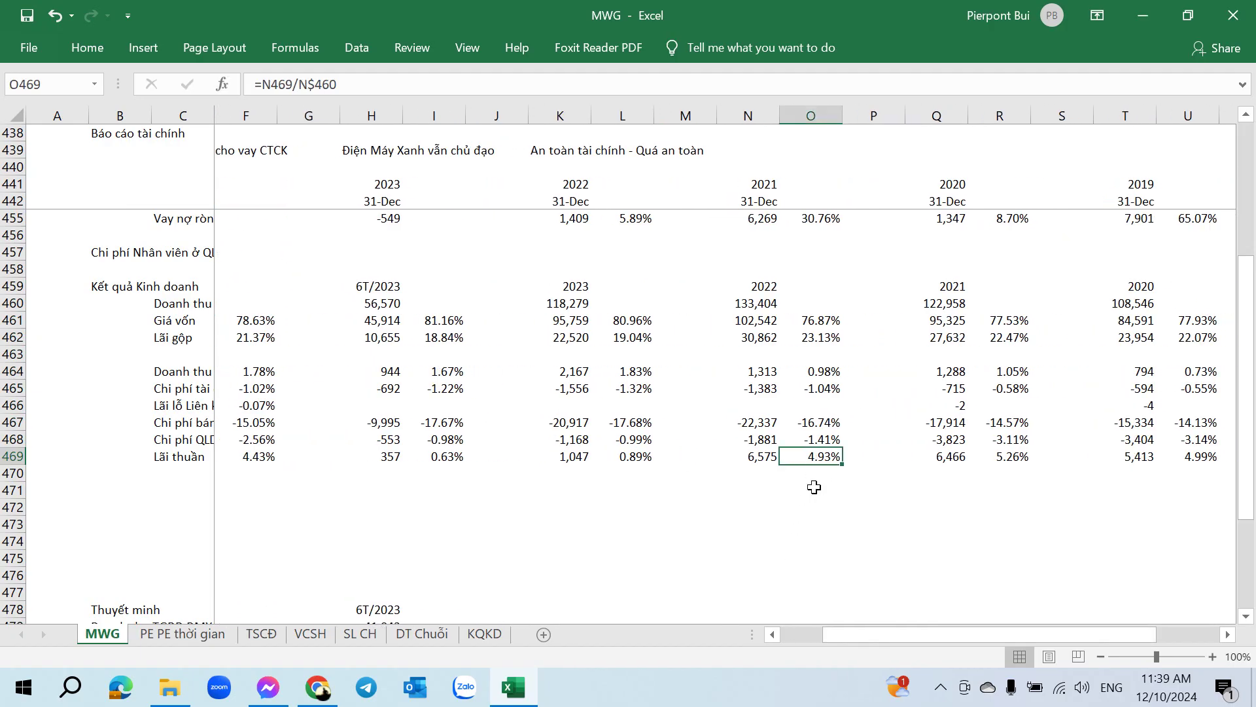
click(807, 339)
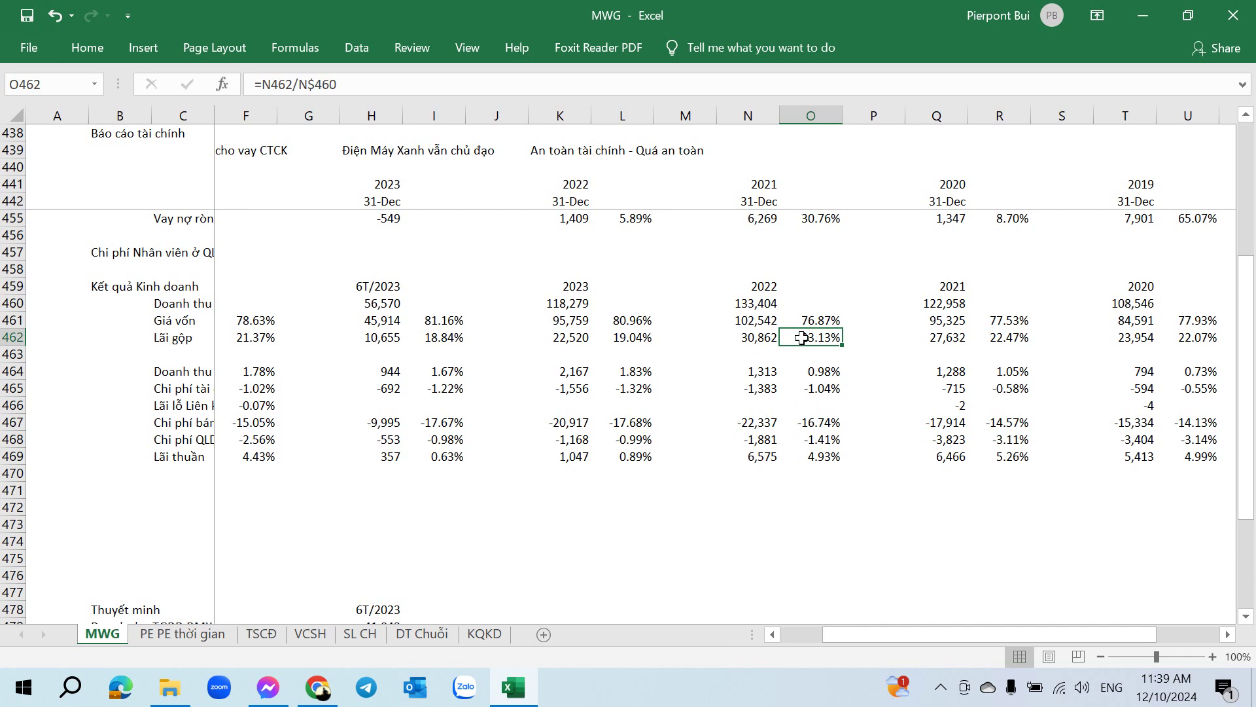
drag(795, 633, 920, 637)
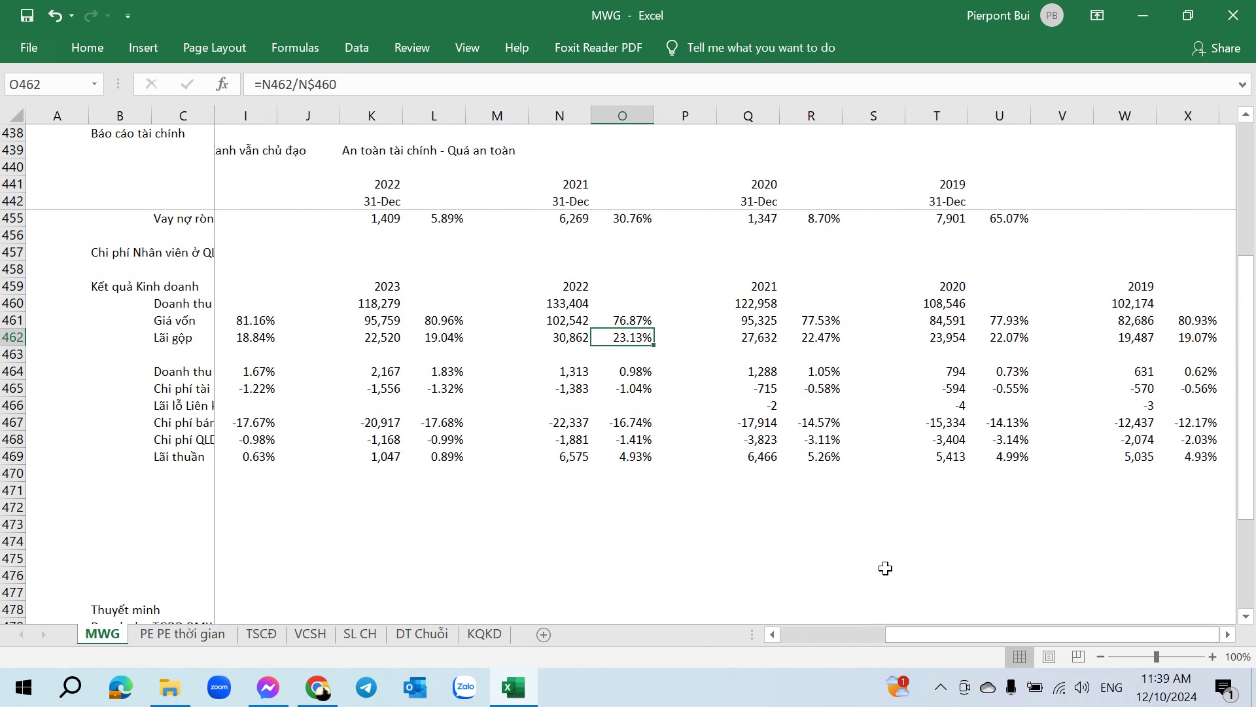
click(768, 341)
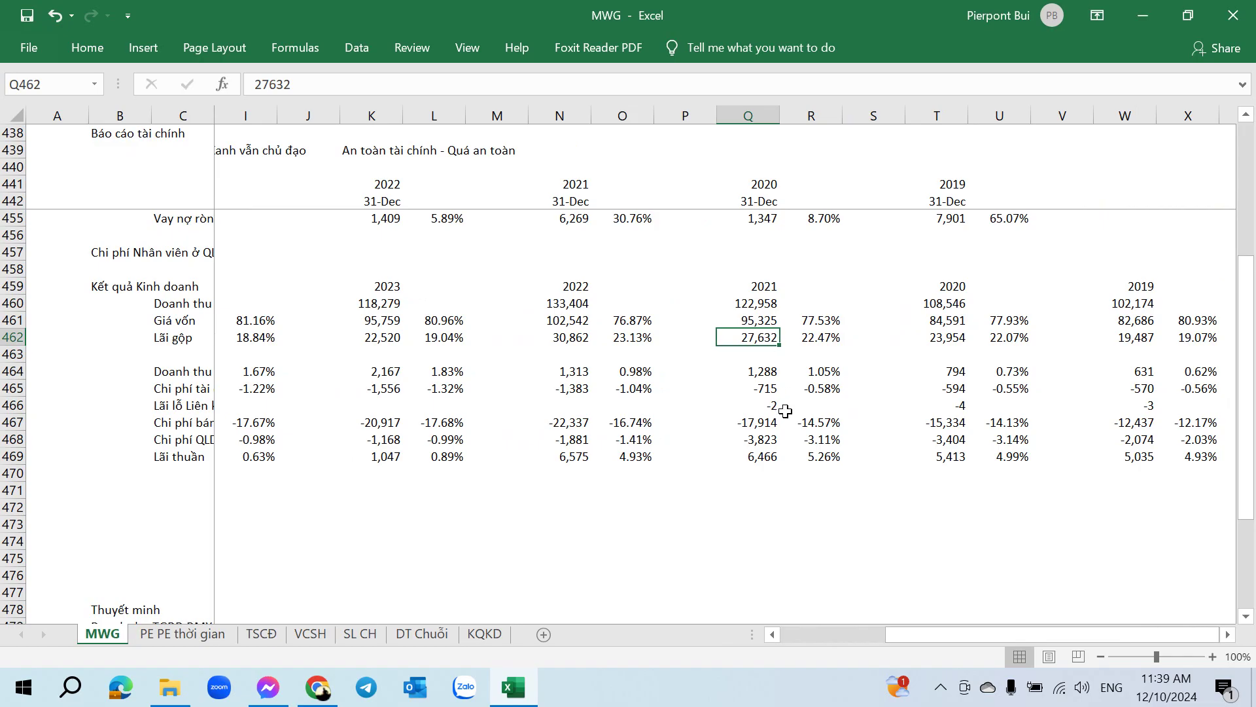
click(932, 334)
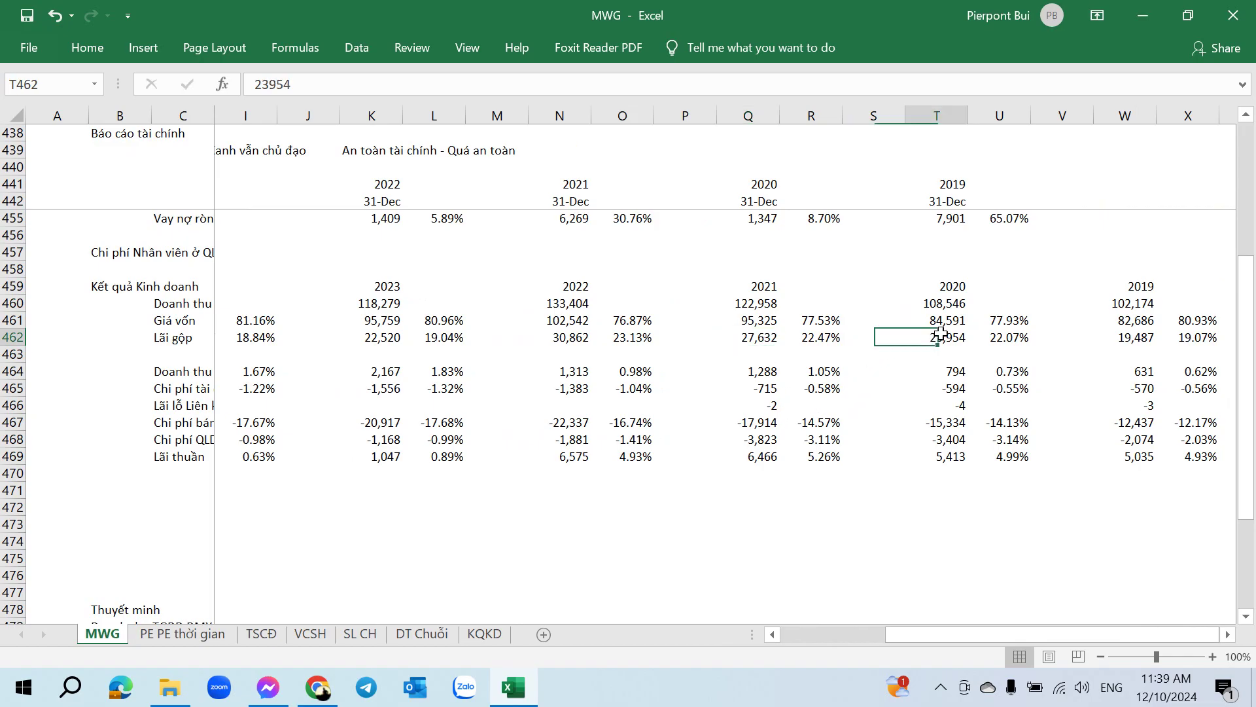
Step: Unfreeze the panes on the MWG sheet and return to the Kết quả Kinh doanh table
click(468, 51)
click(629, 108)
click(694, 133)
scroll(761, 438, down, 4)
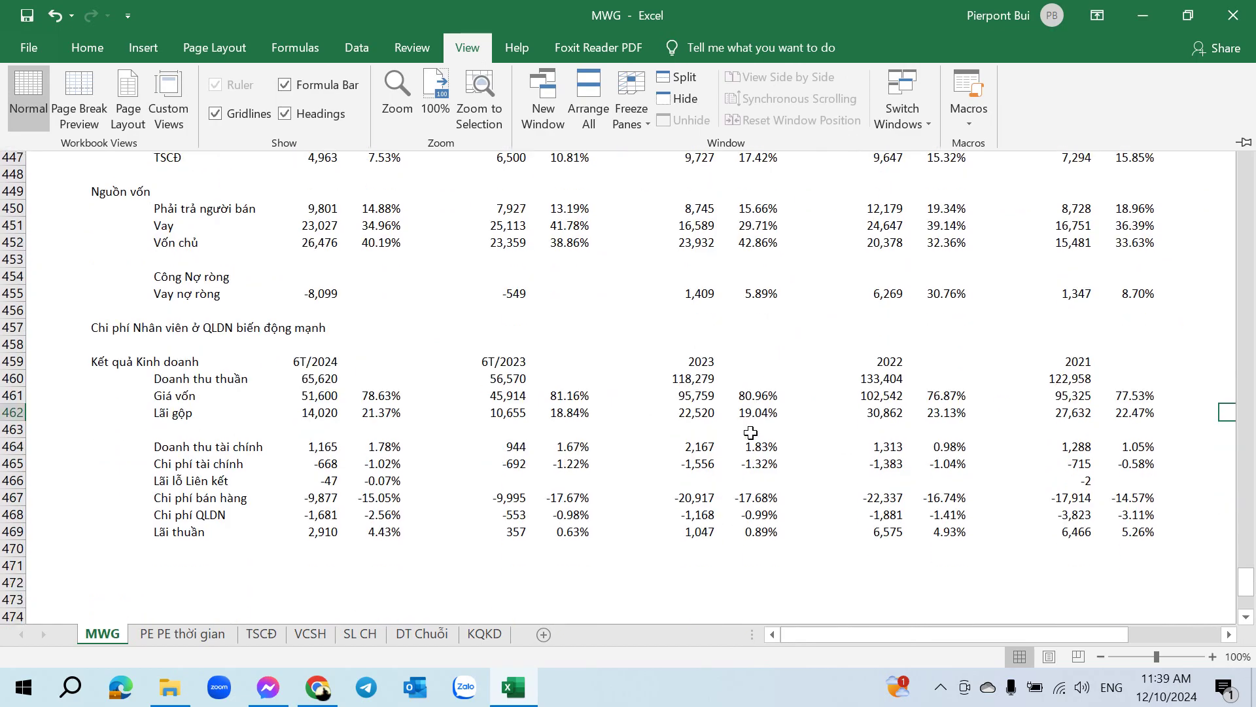
Step: Examine the 2023 selling expense ratio and the gross profit margins for 2020 and 2019
click(744, 422)
drag(913, 640, 1057, 649)
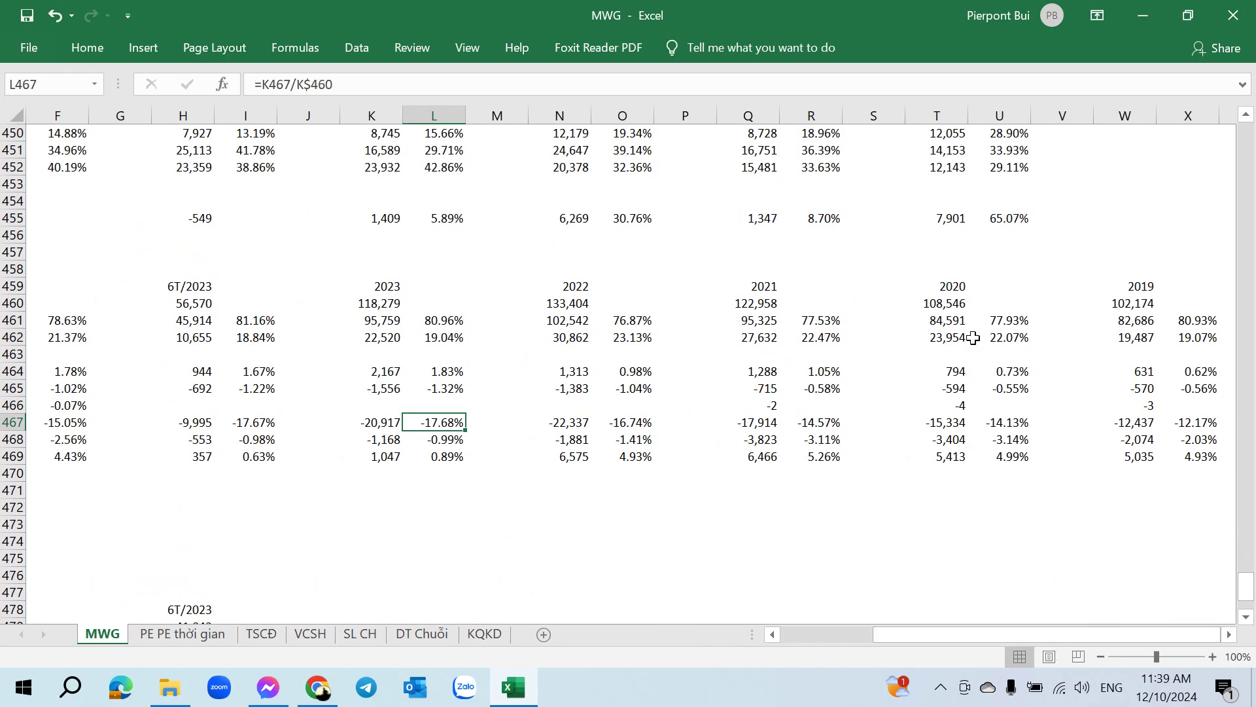
click(1007, 335)
click(1135, 286)
click(1191, 338)
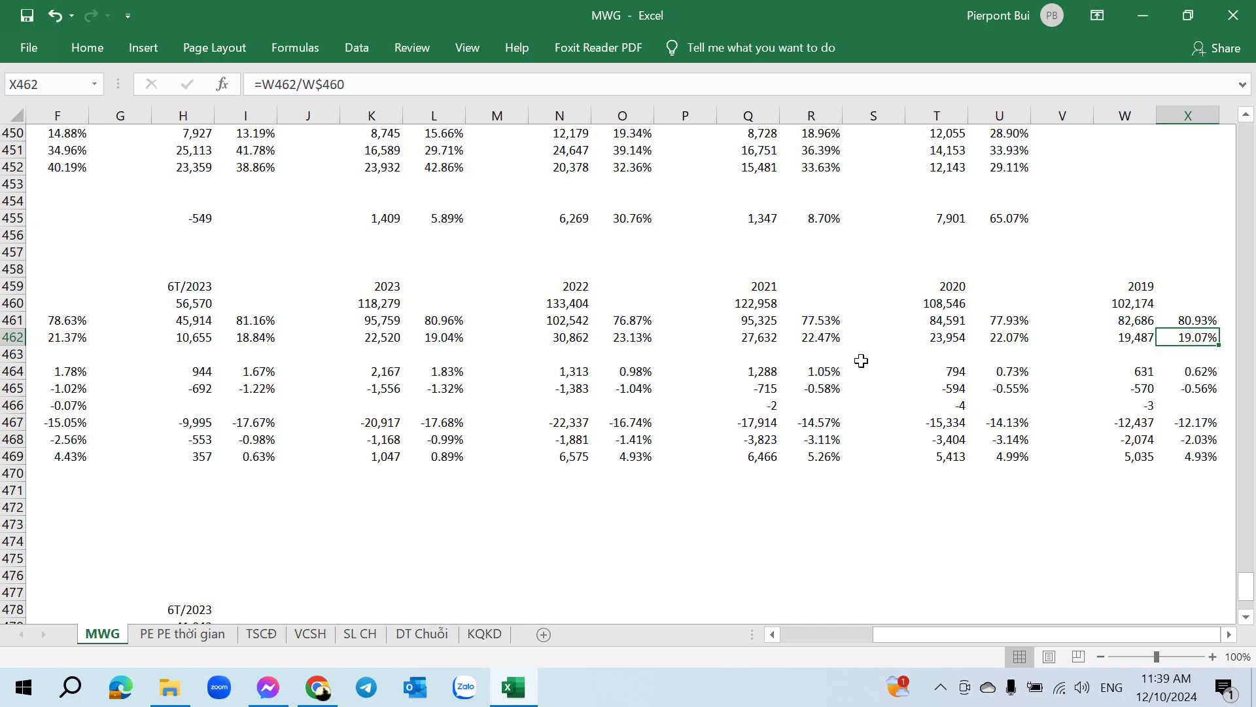
Step: View the DT Chuỗi sheet briefly and return to the Thuyết minh segment table on the MWG sheet
scroll(859, 367, down, 4)
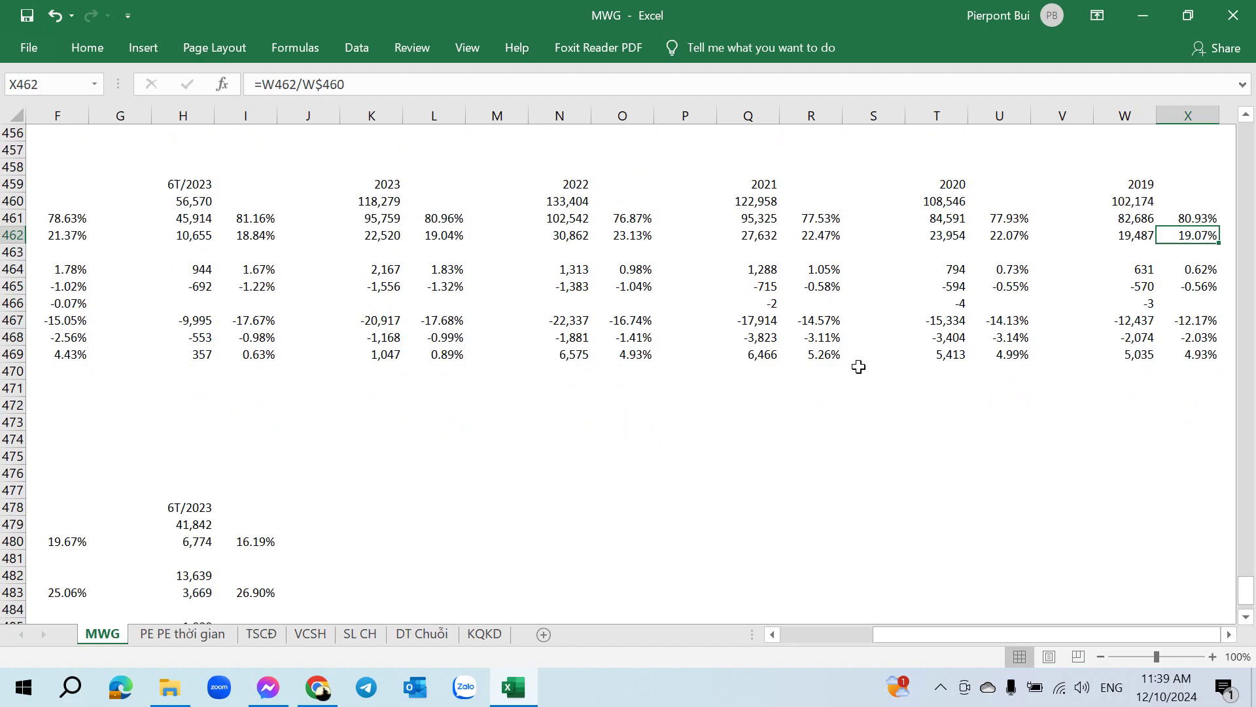
scroll(859, 367, up, 2)
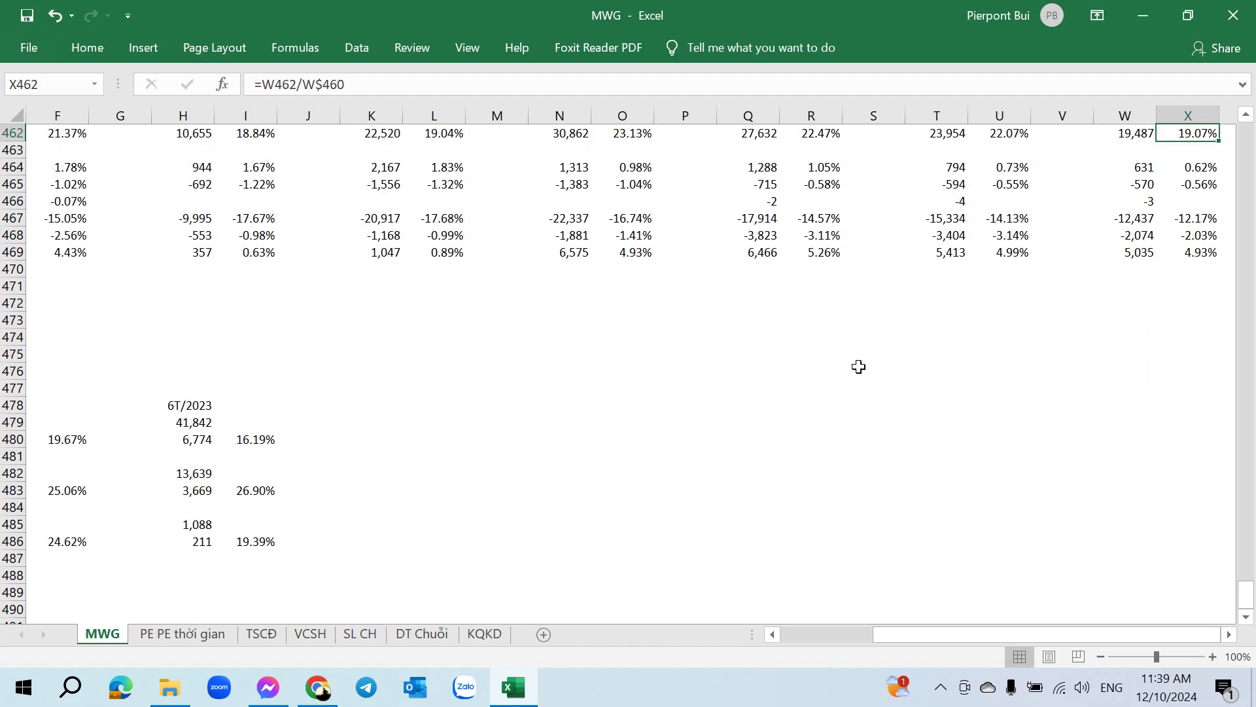
click(405, 634)
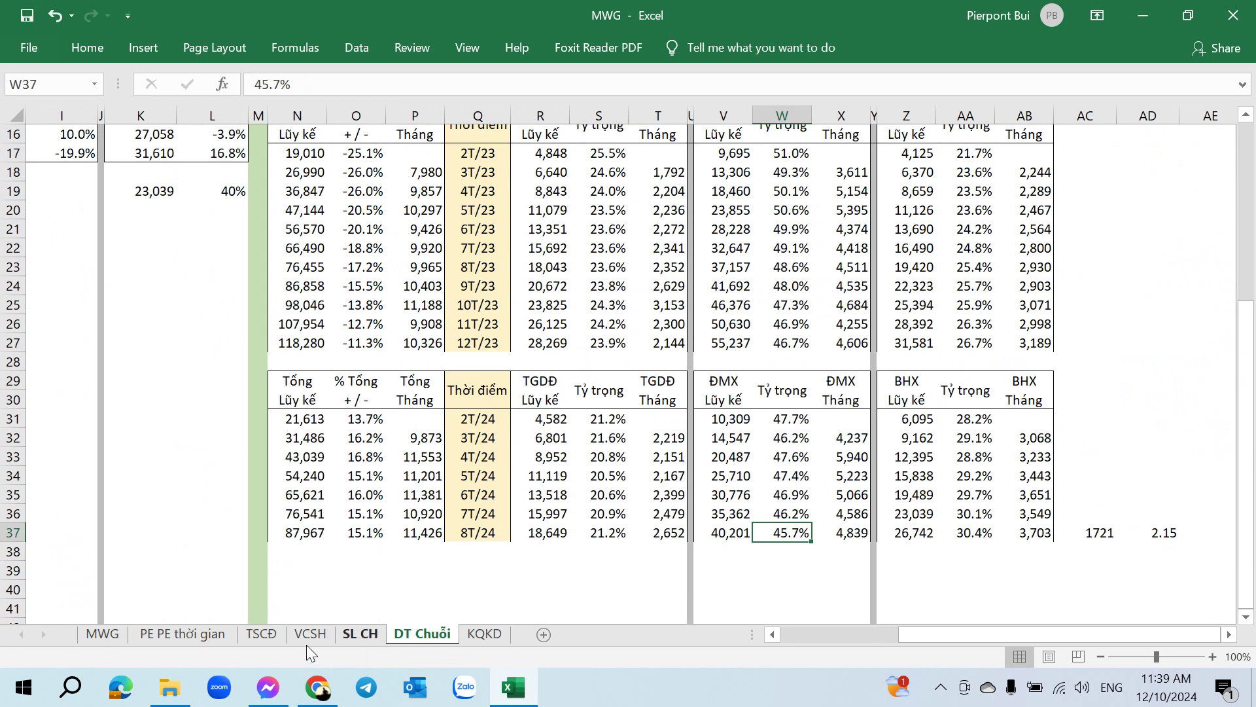
click(121, 636)
click(799, 636)
scroll(99, 554, down, 1)
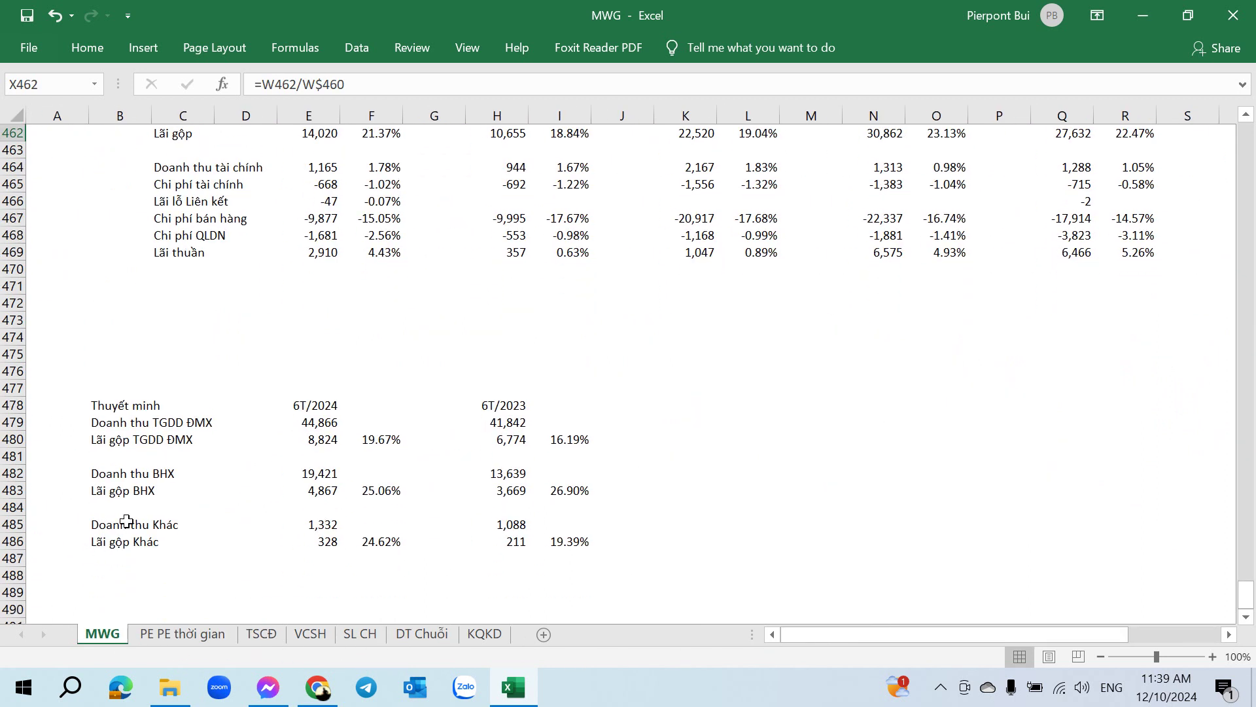
Step: Examine the 6T/2024 BHX gross profit and margin in the Thuyết minh table alongside the Kết quả Kinh doanh figures
click(293, 492)
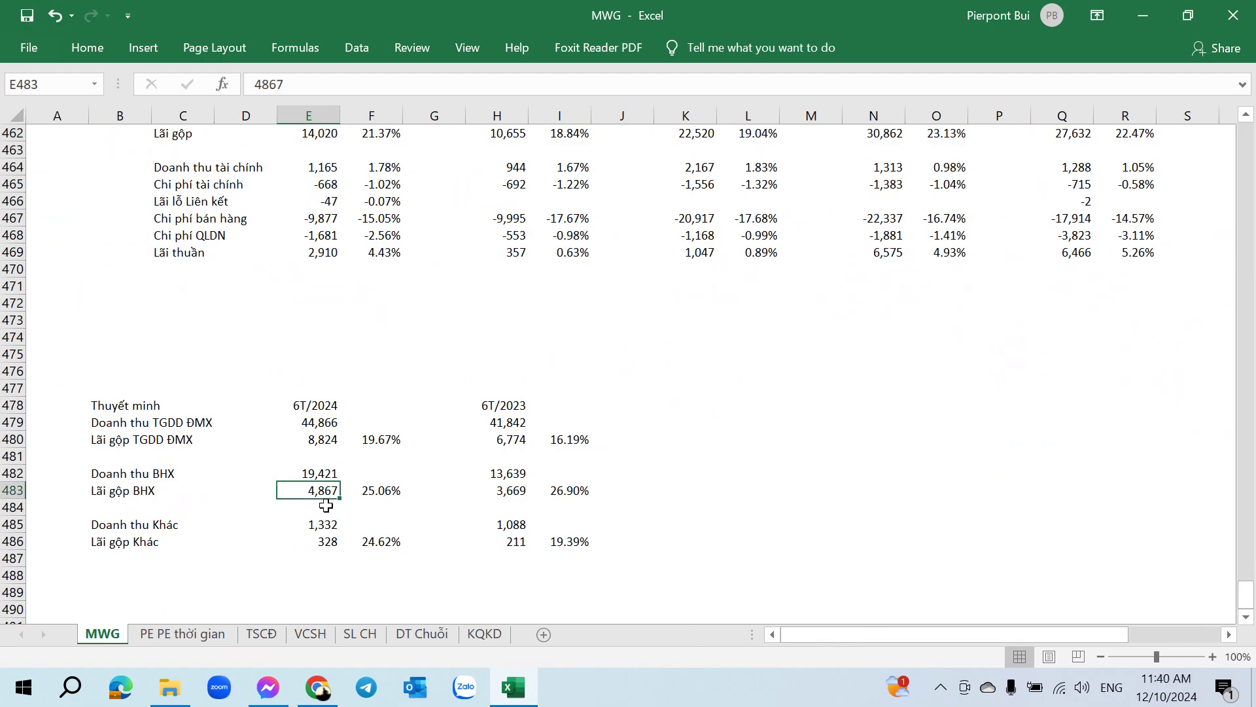
click(384, 490)
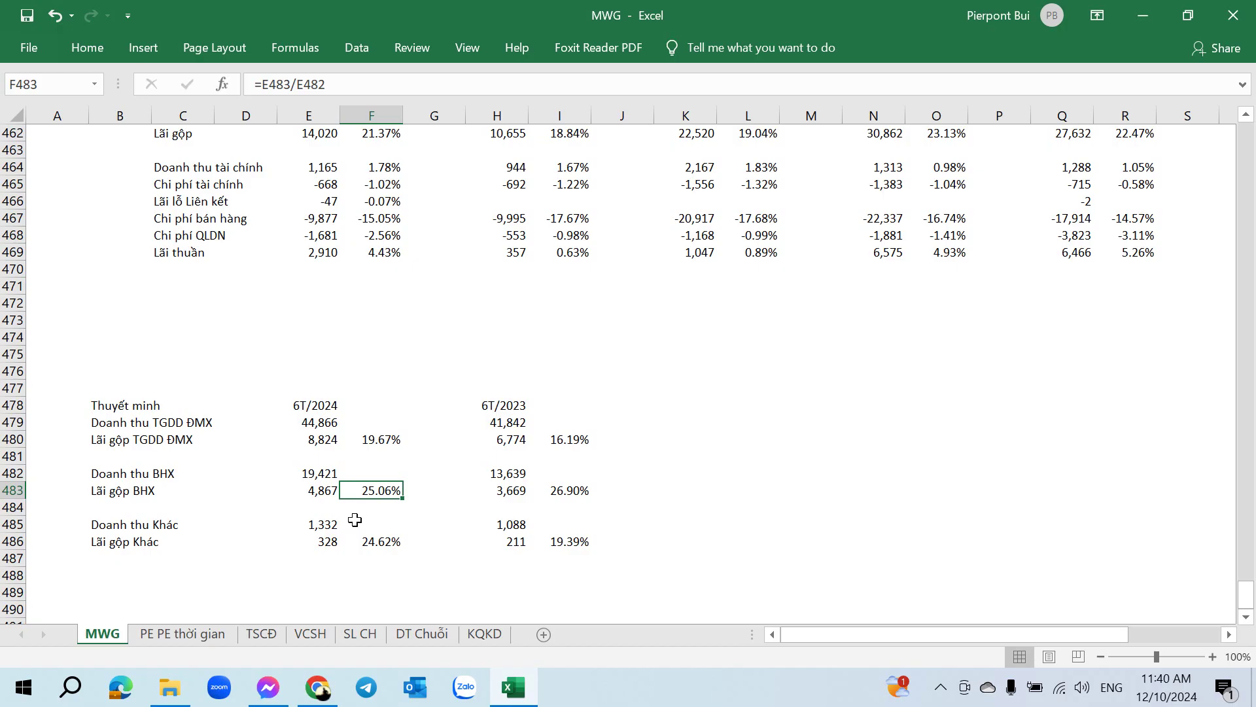
scroll(355, 519, up, 3)
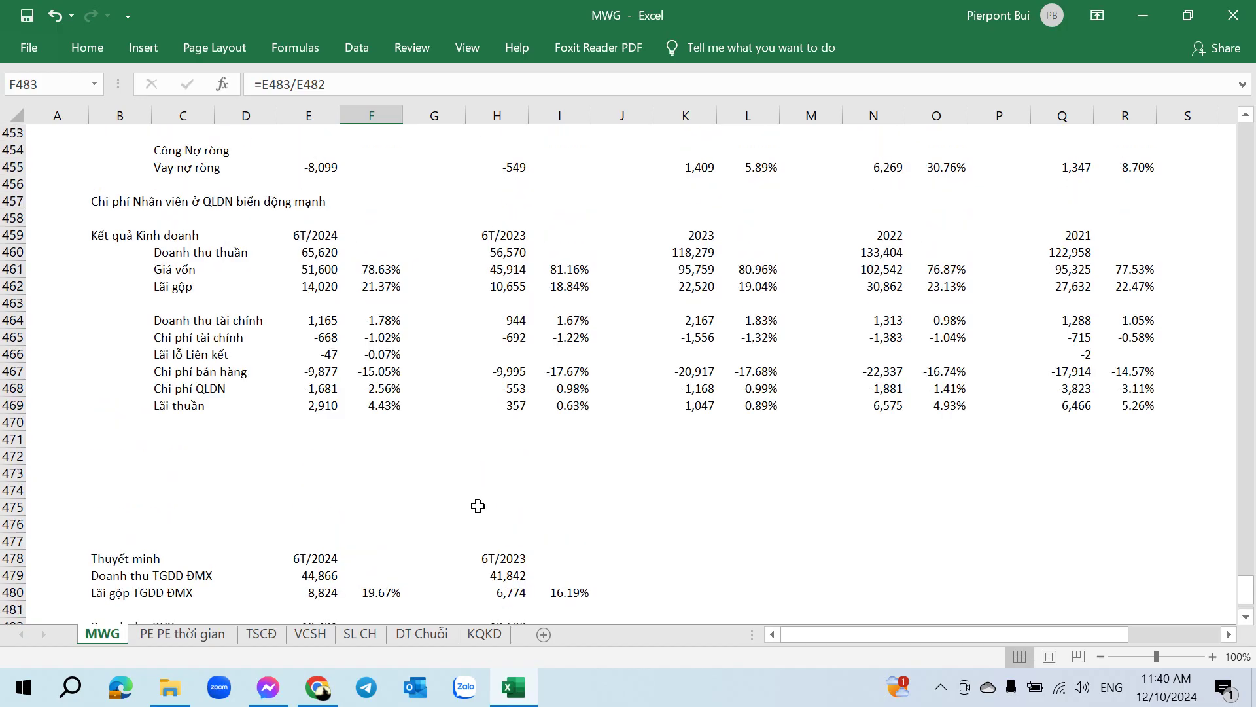
drag(1073, 638, 1158, 638)
scroll(729, 527, down, 3)
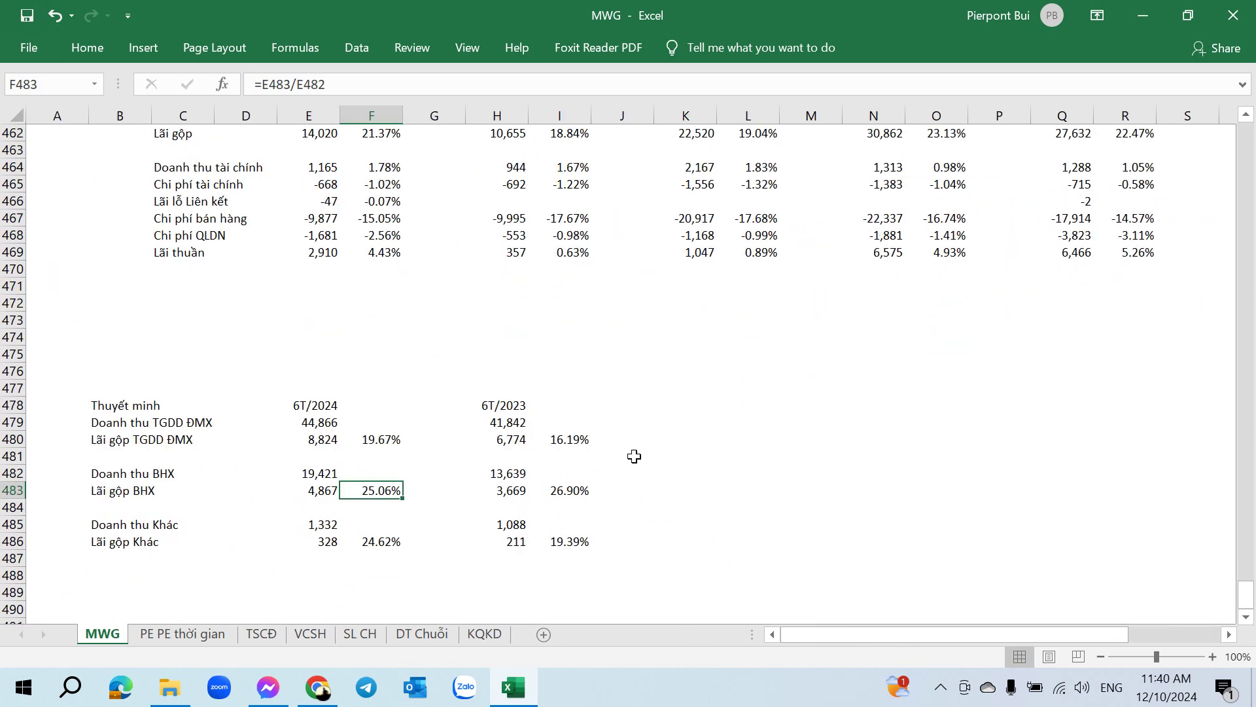
click(677, 407)
scroll(673, 425, up, 2)
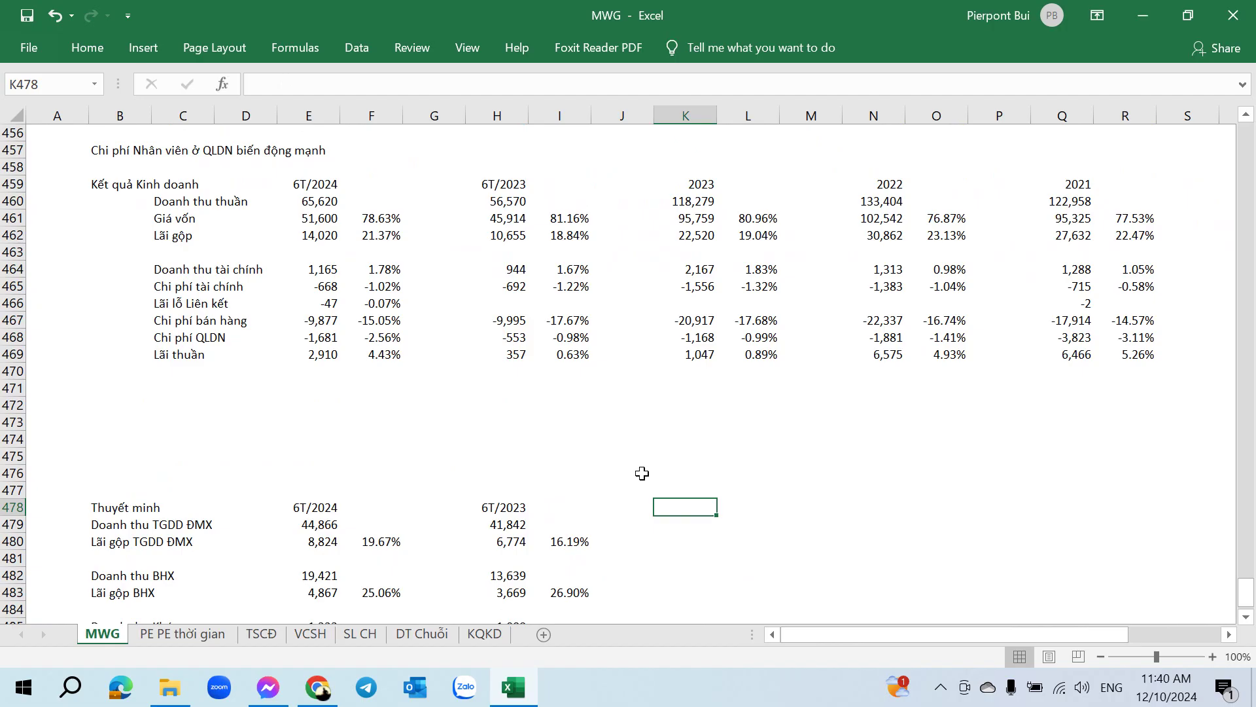
scroll(642, 473, down, 2)
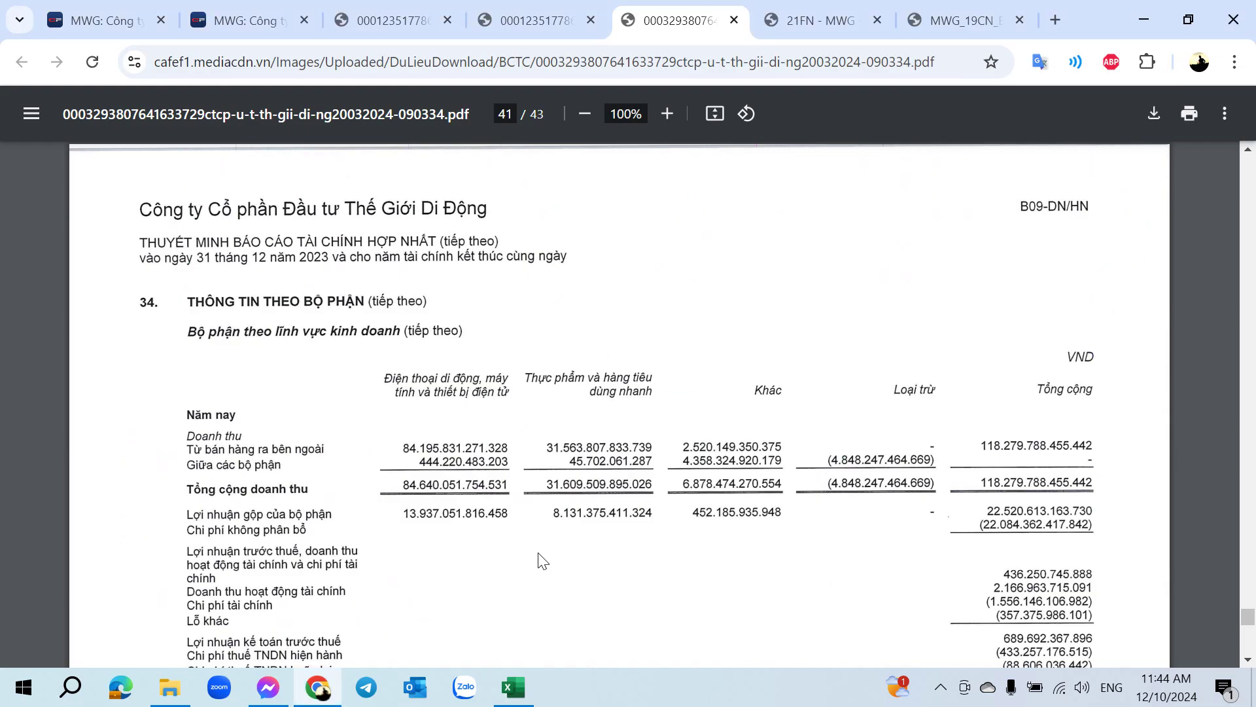
Step: Review the prior-year segment revenue and gross profit in the 2023 financial report PDF, and switch back to the MWG workbook in Excel
scroll(621, 448, down, 3)
scroll(621, 447, down, 8)
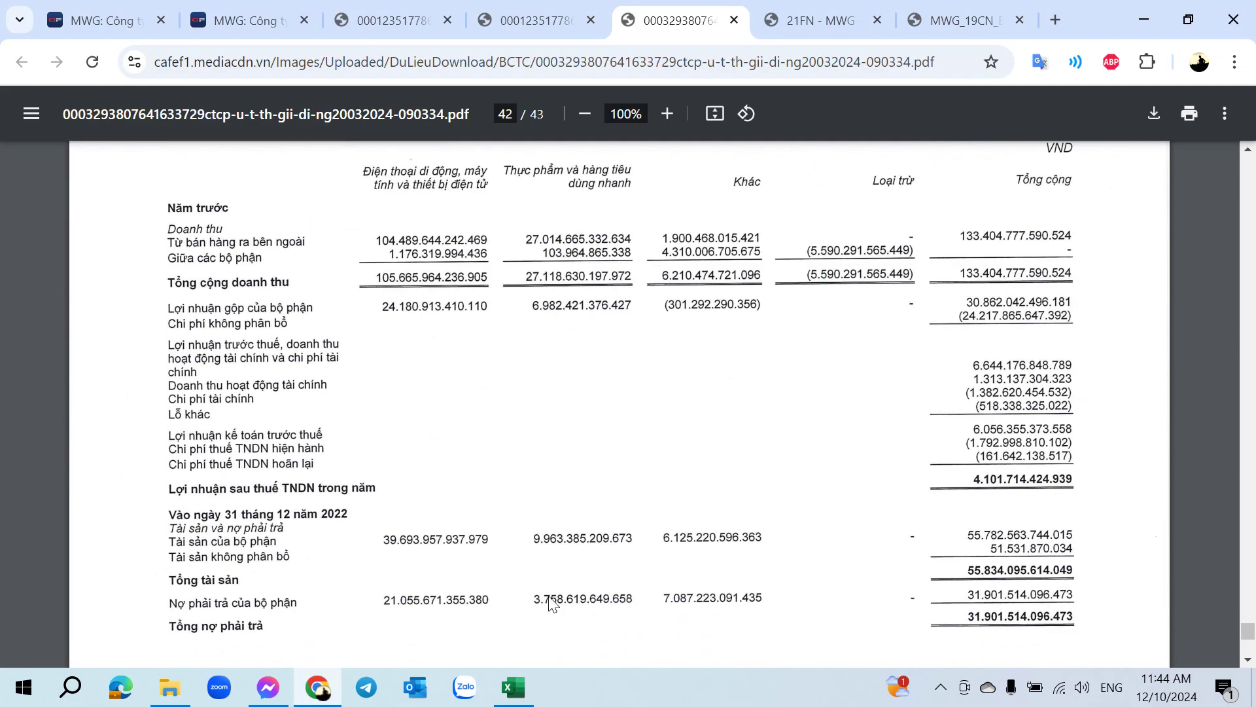
click(513, 687)
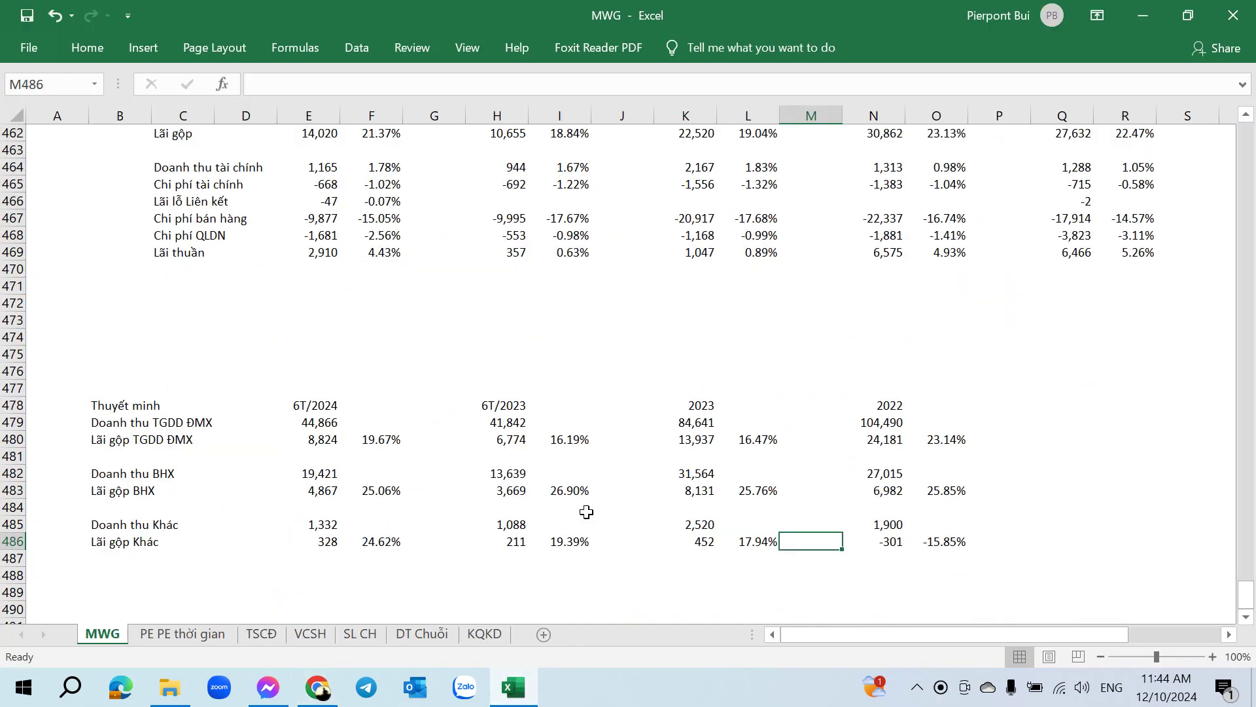
Step: Compare the 2023 and 2022 TGDD ĐMX revenue and check the 2023 gross profit in the Thuyết minh table
click(725, 477)
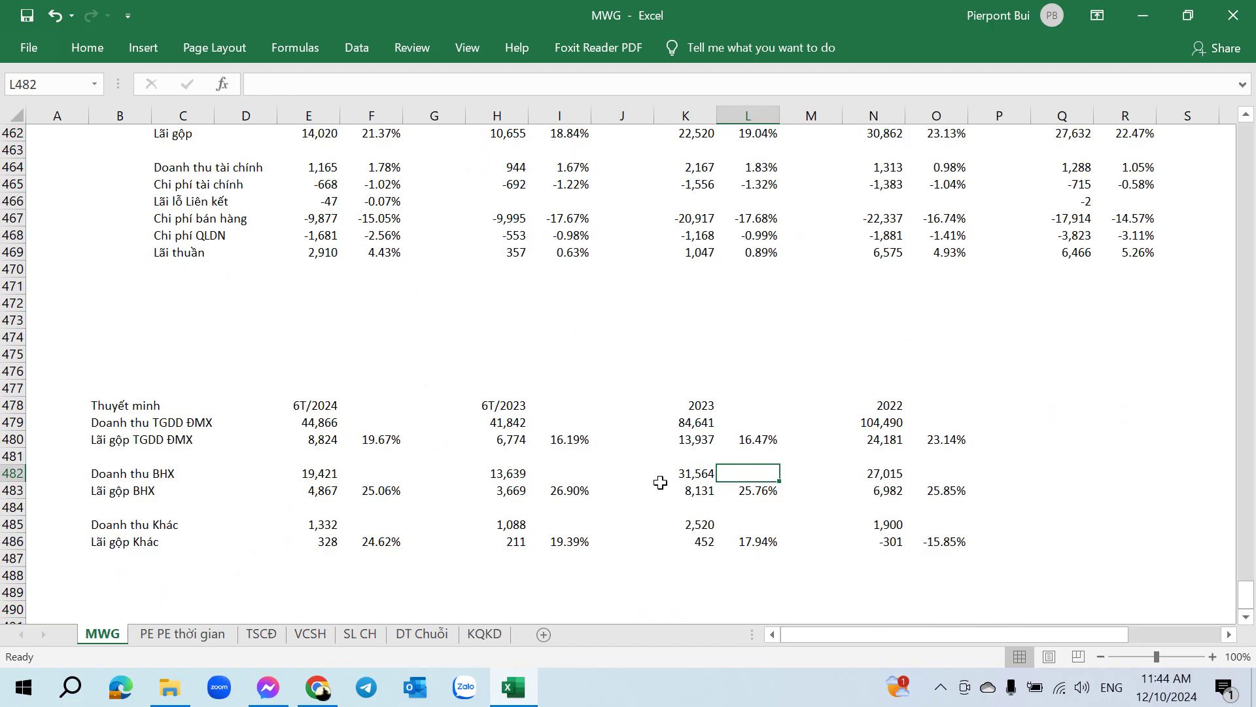
click(692, 445)
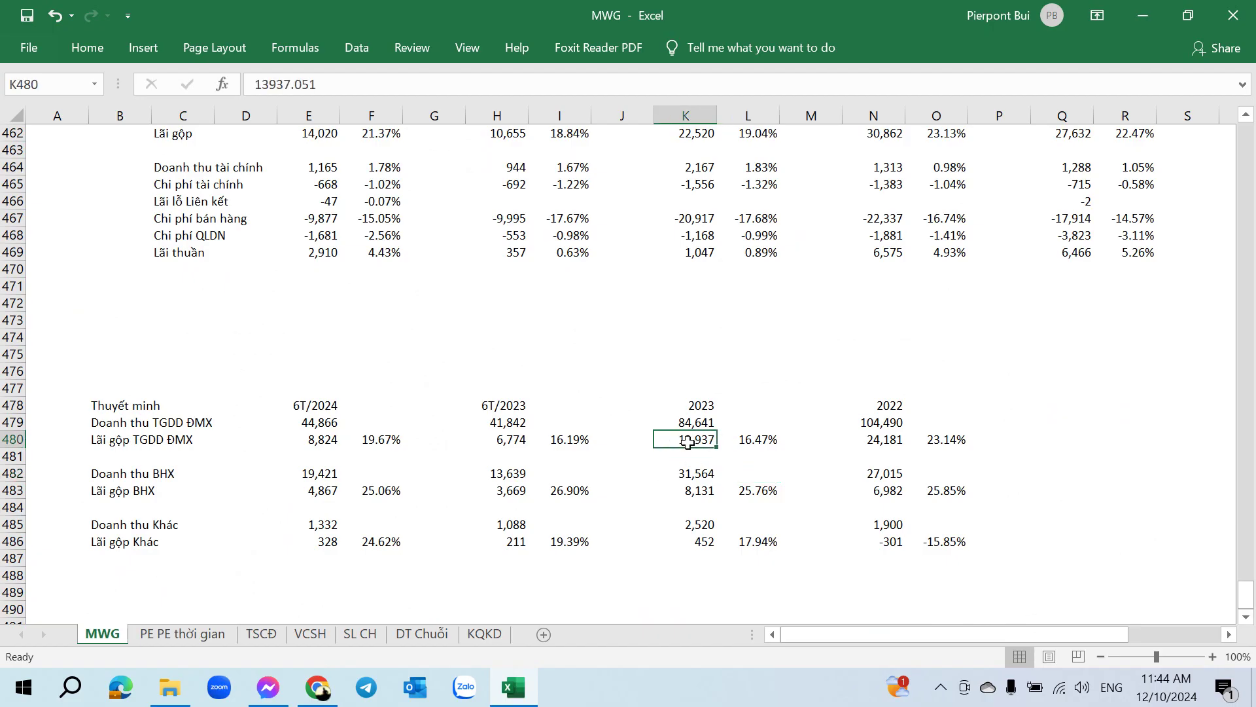
click(822, 426)
click(694, 429)
click(864, 422)
click(752, 422)
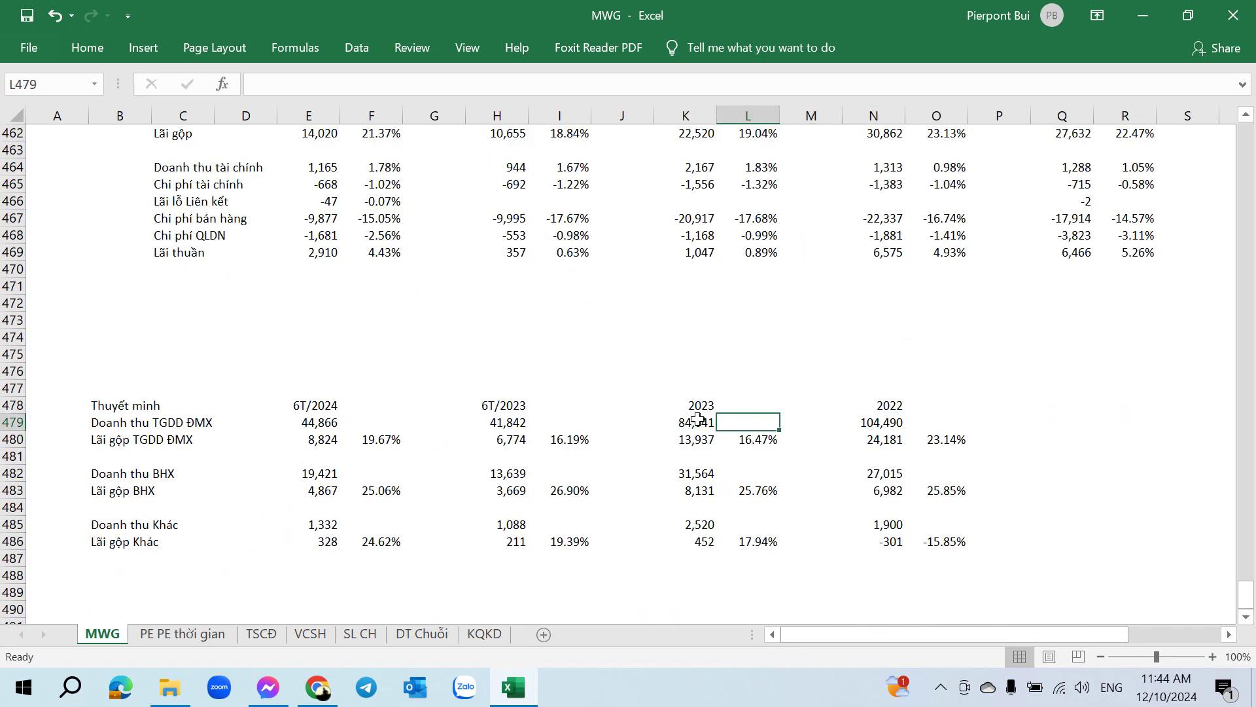
Step: Calculate the 2023 versus 2022 growth of Doanh thu TGDD ĐMX in M479 with =K479/N479-1
click(812, 425)
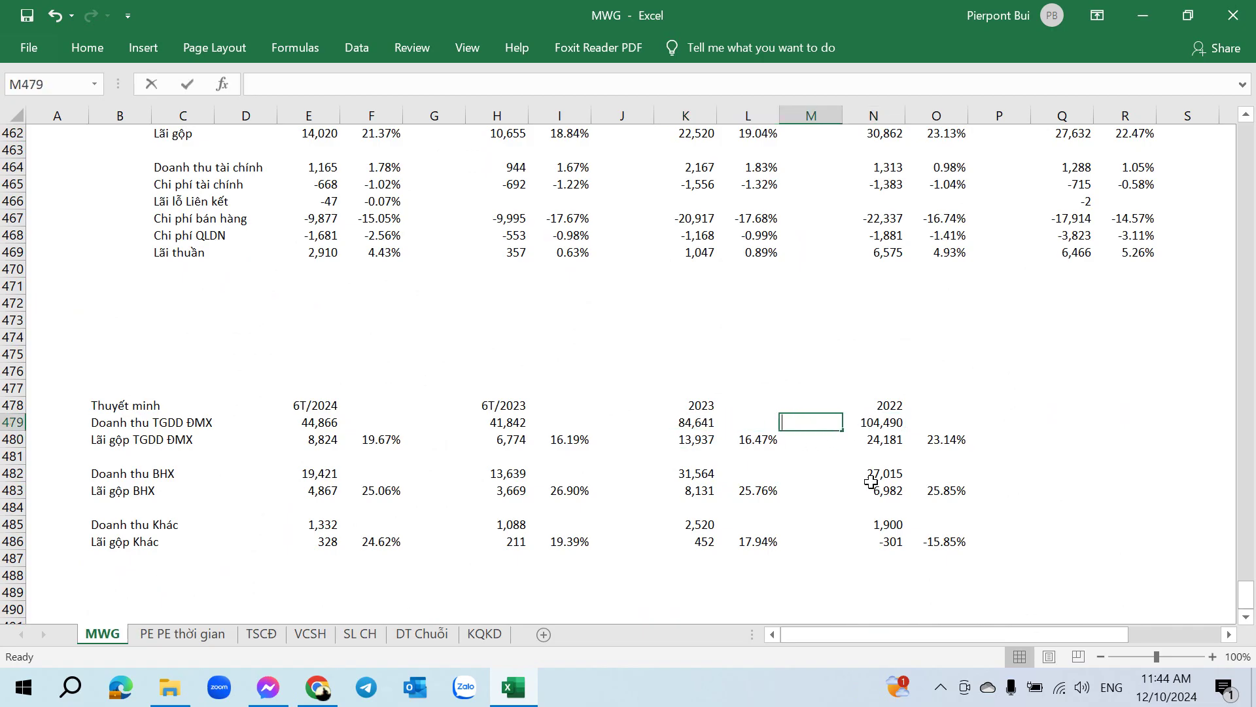
text(=)
key(Left)
key(Left)
text(/)
key(Right)
text(-1)
key(ctrl+Return)
Step: Apply the two-decimal percentage format of the 6T/2023 TGDD ĐMX margin cell I480 to the growth cell M479
scroll(872, 474, up, 3)
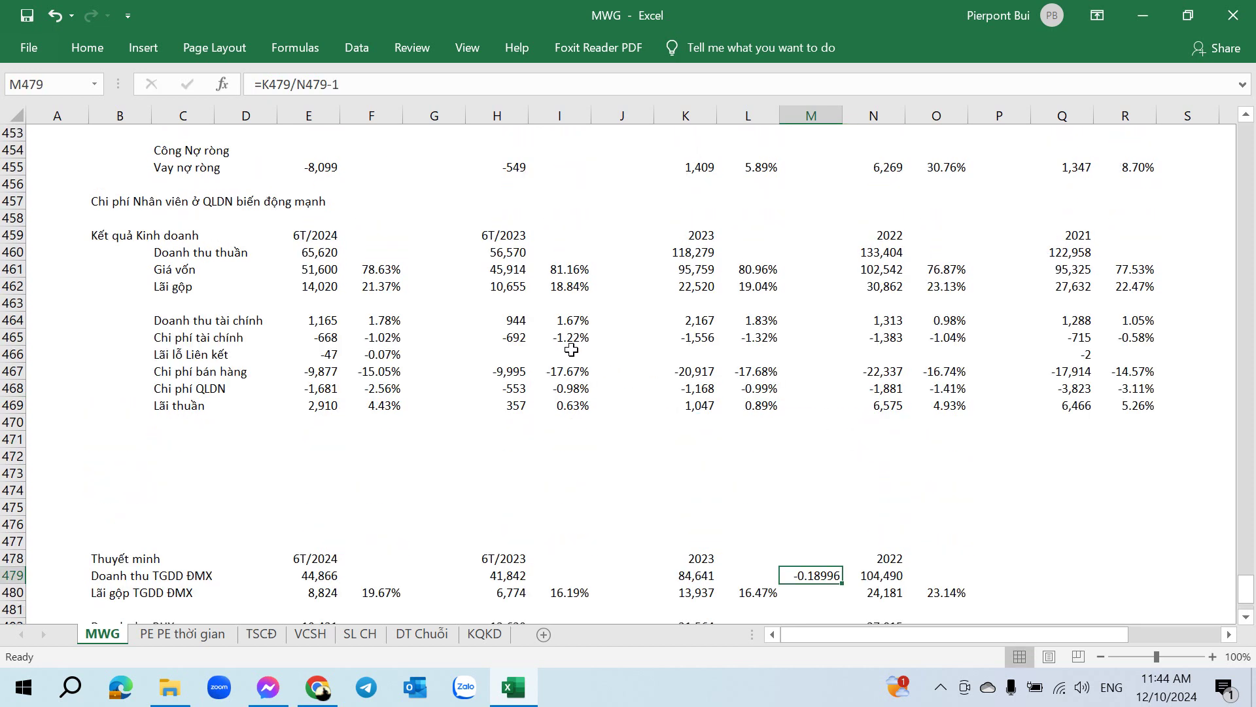
scroll(571, 350, up, 8)
scroll(526, 405, down, 9)
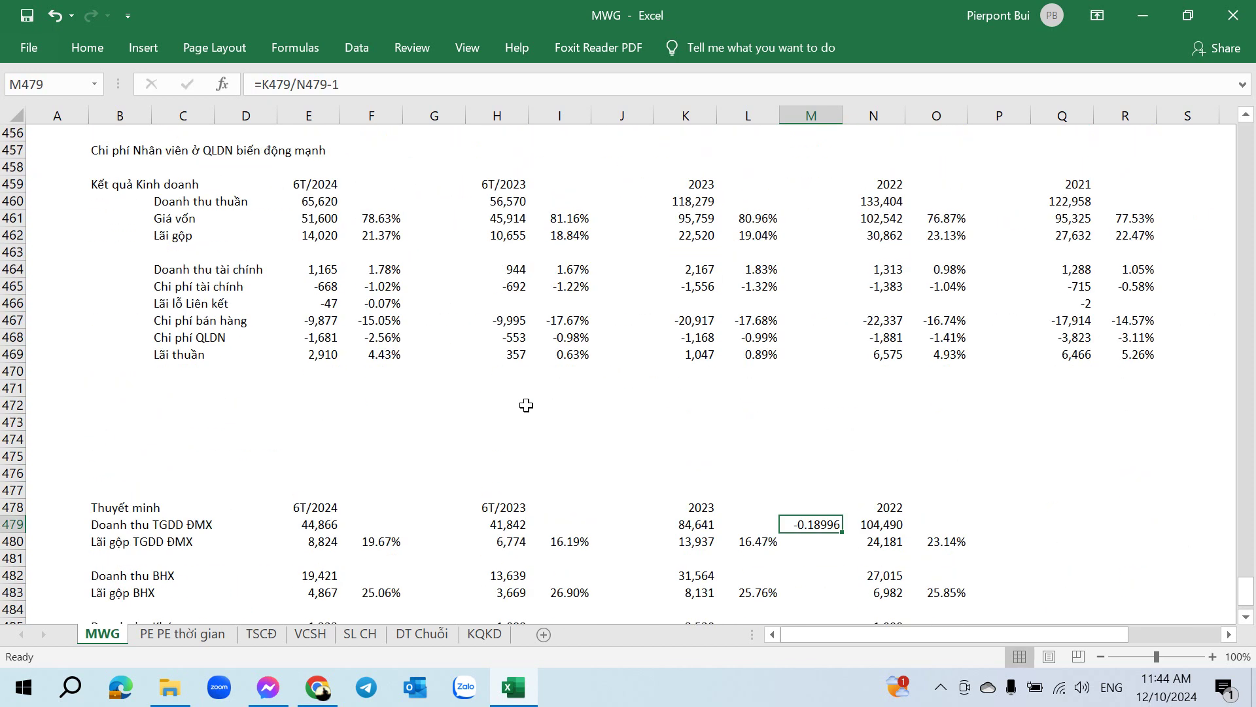
scroll(526, 405, up, 5)
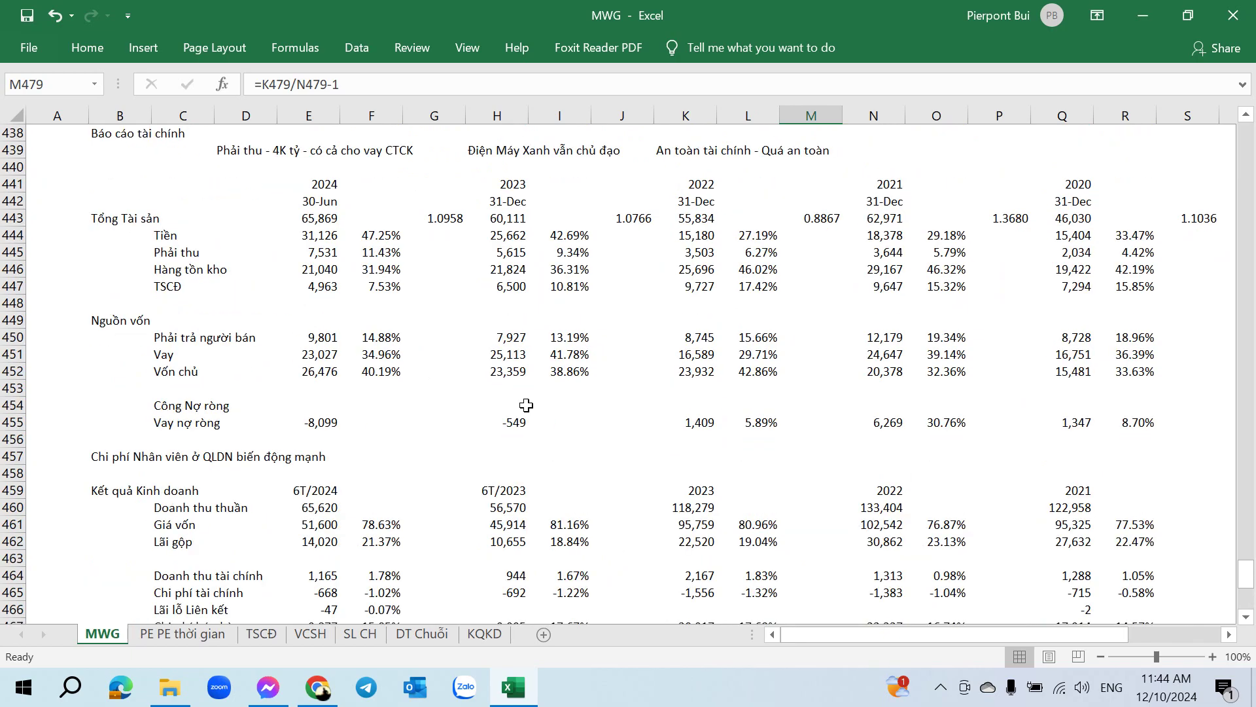
scroll(524, 407, down, 6)
click(570, 491)
key(ctrl+c)
click(815, 477)
key(ctrl+alt+v)
key(t)
key(Return)
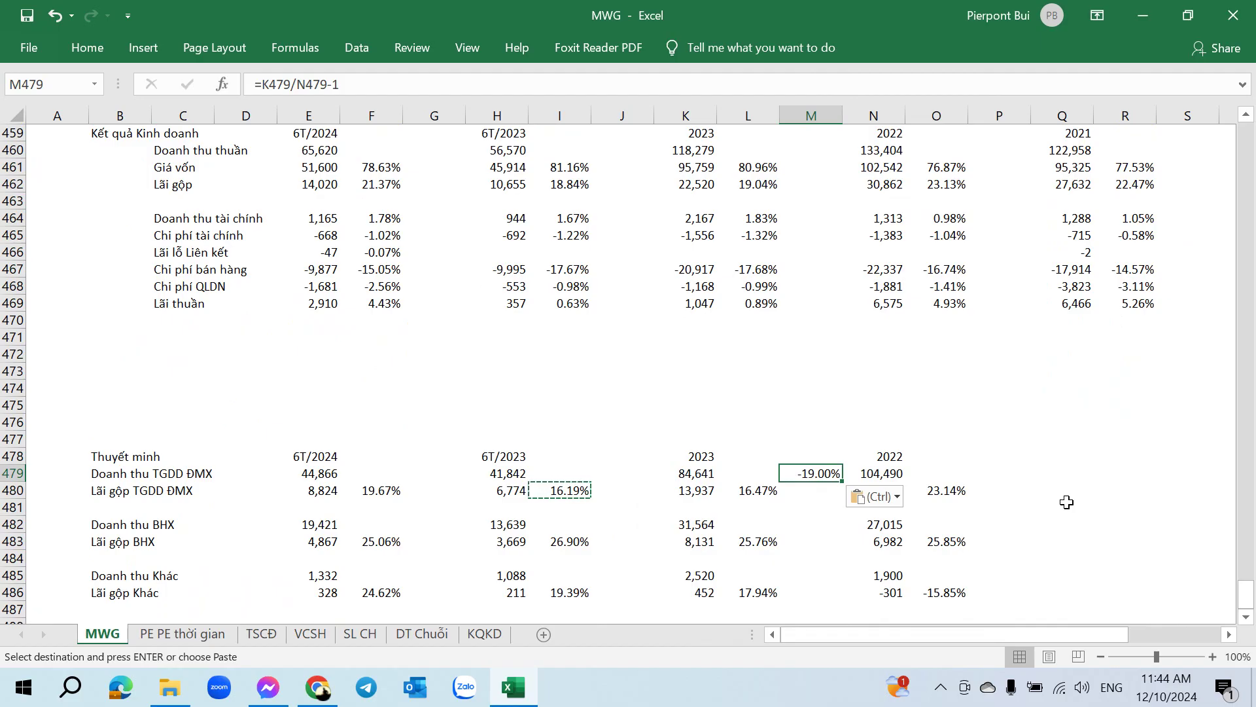
Step: Copy the growth formula from M479 to M482 for the 2023 Doanh thu BHX
key(ctrl+c)
key(Down)
key(Down)
key(Down)
key(ctrl+v)
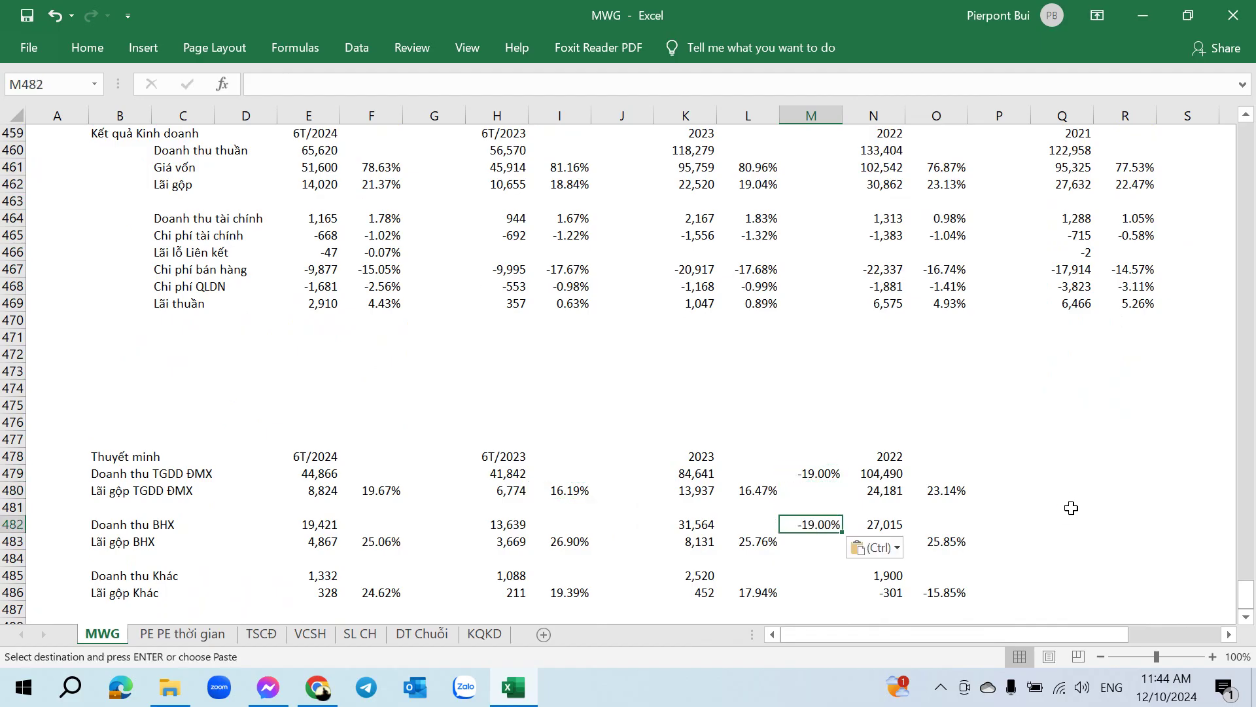
Step: Copy the growth formula from M479 to G479 and G482 for the 6T/2024 TGDD ĐMX and BHX revenues
key(Up)
key(Up)
key(Up)
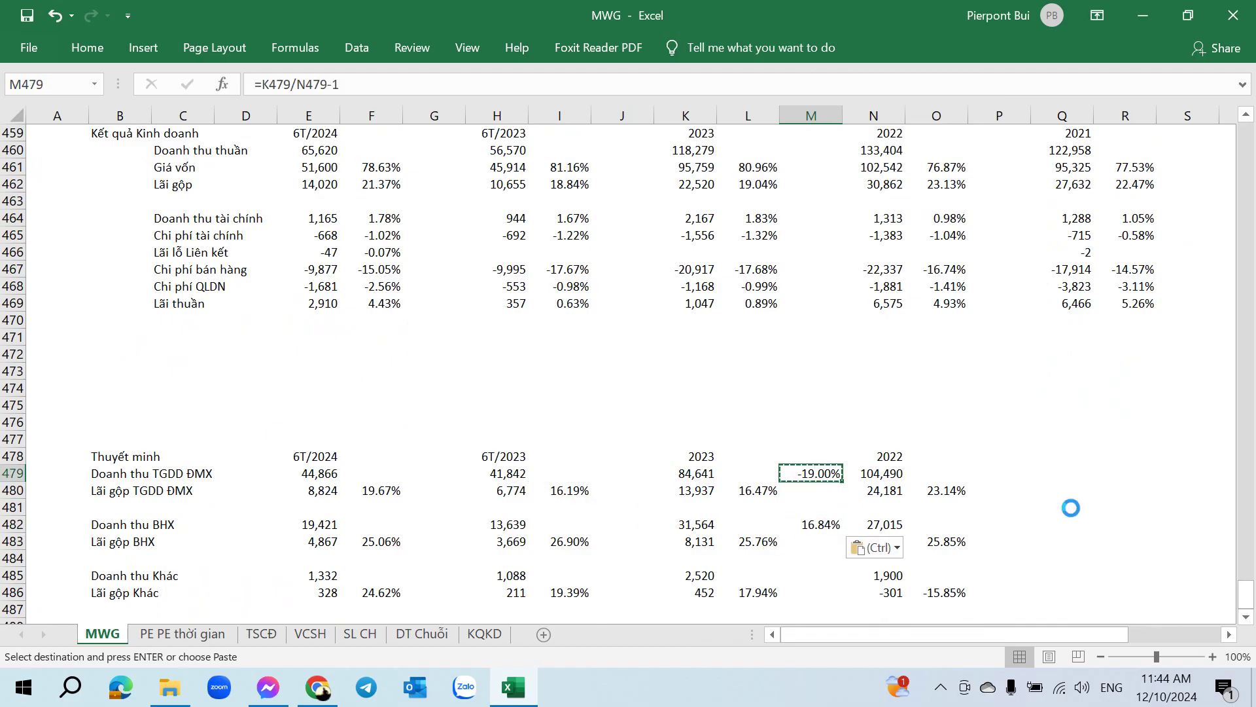
key(Left)
key(Left)
key(Left)
key(Left)
key(Left)
key(Left)
key(ctrl+v)
key(Down)
key(Down)
key(Down)
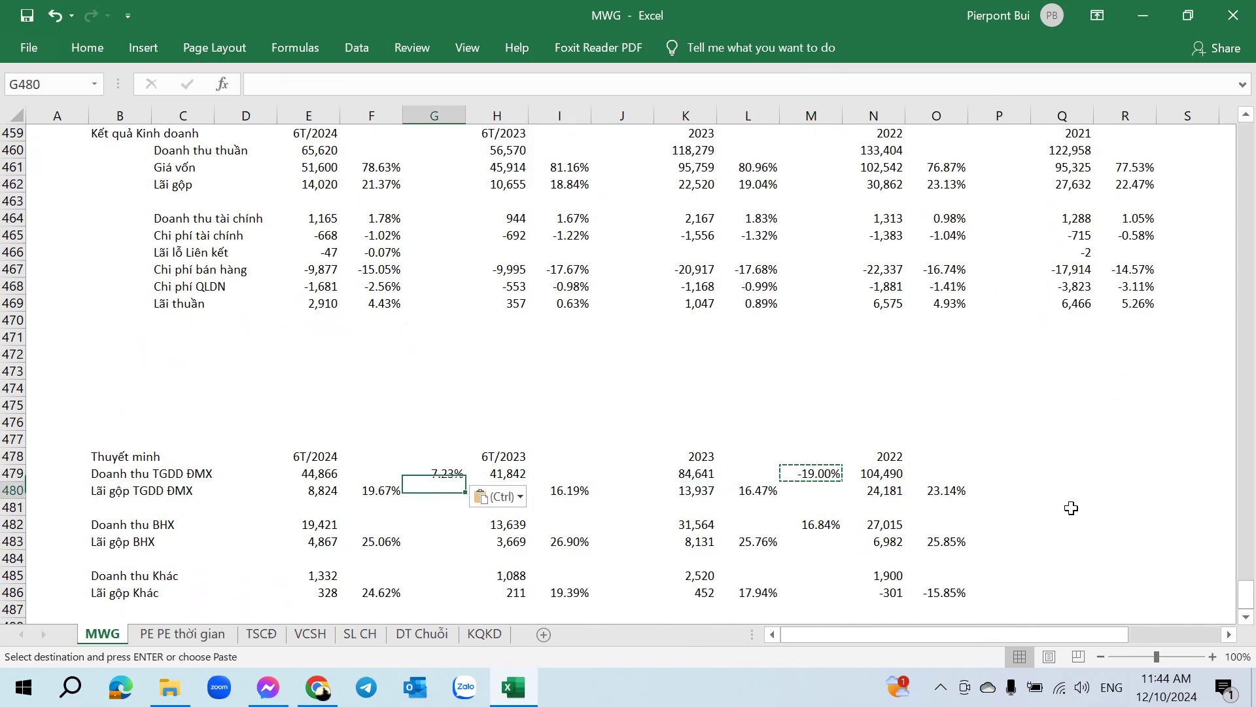
key(ctrl+v)
key(Down)
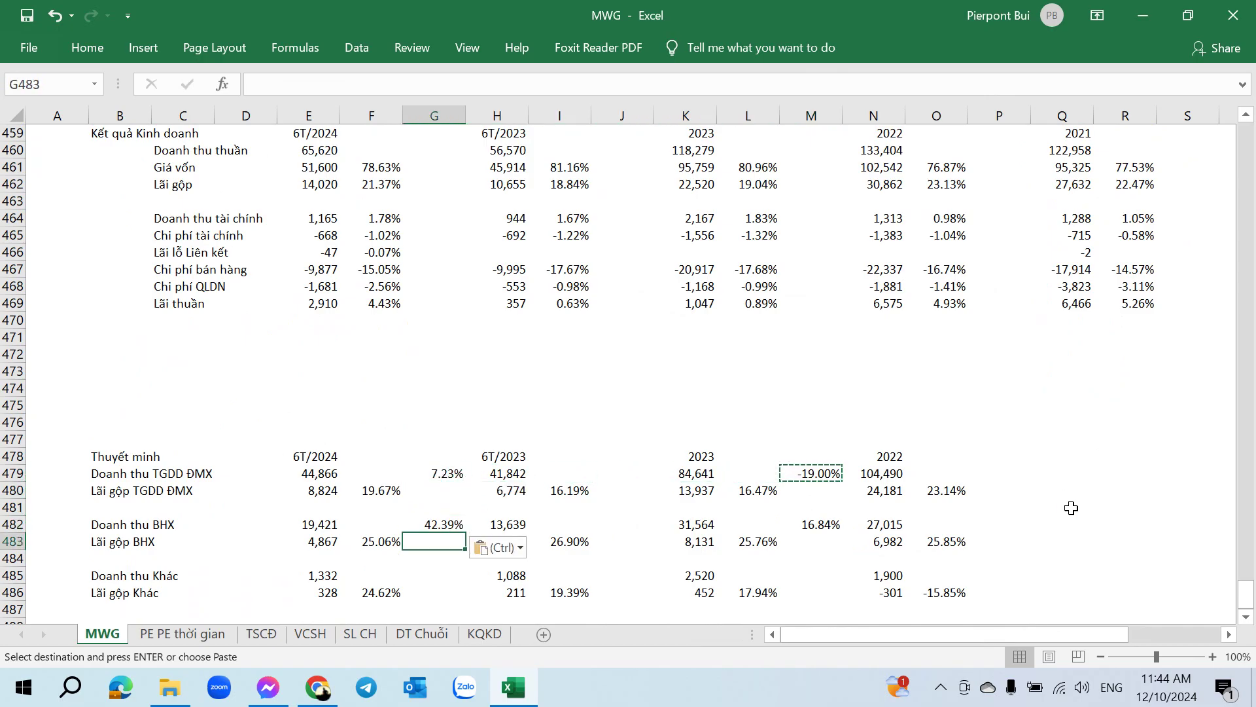
Step: Clear the copy selection and examine the 6T/2024 revenue growth of TGDD ĐMX and BHX in column G
click(453, 480)
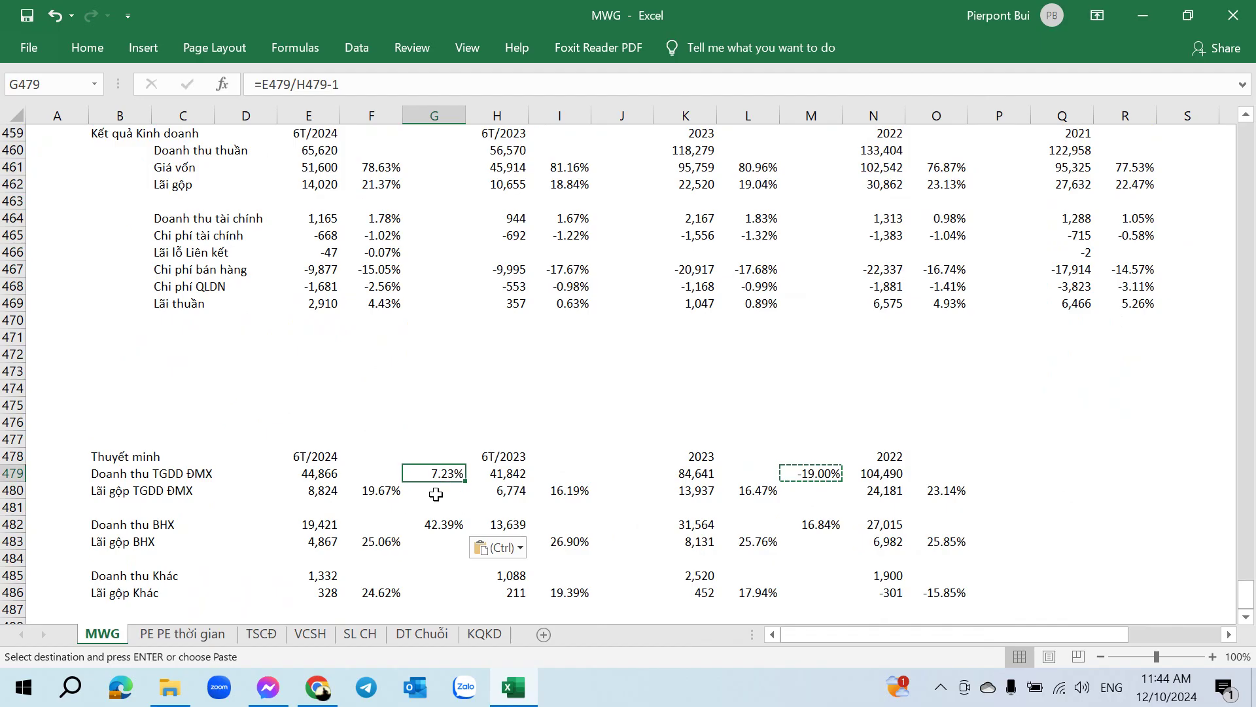
click(429, 527)
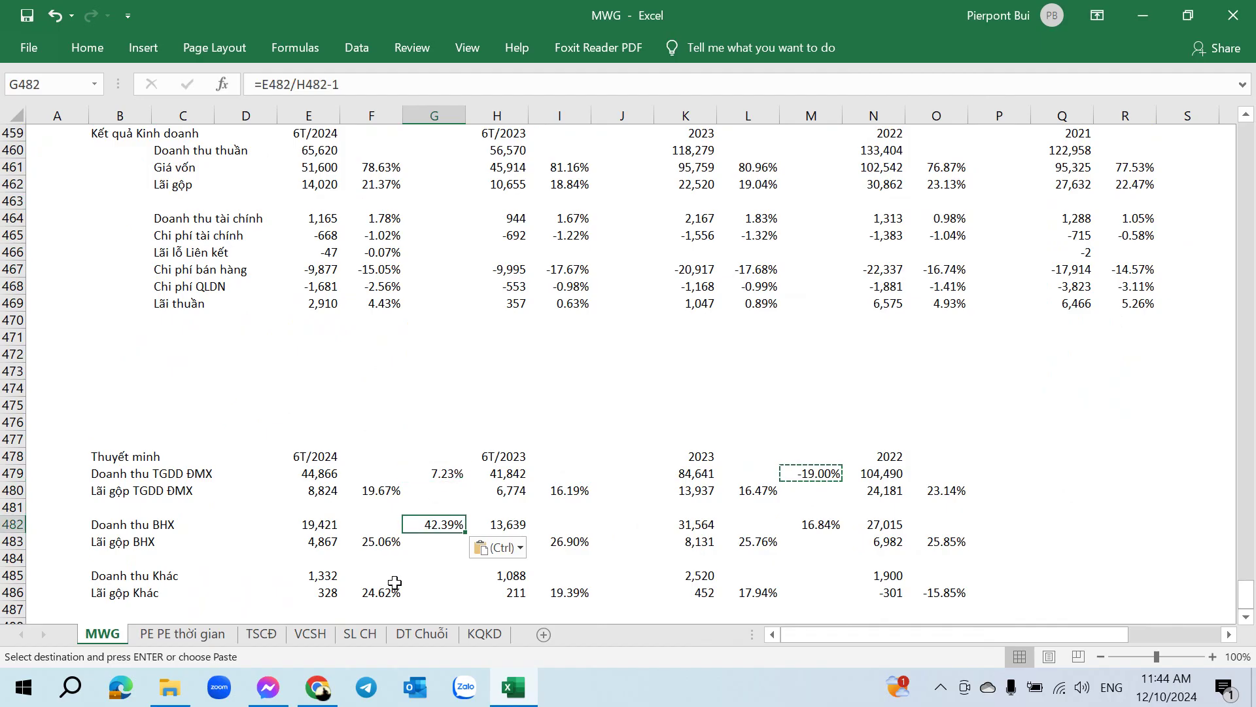
click(425, 546)
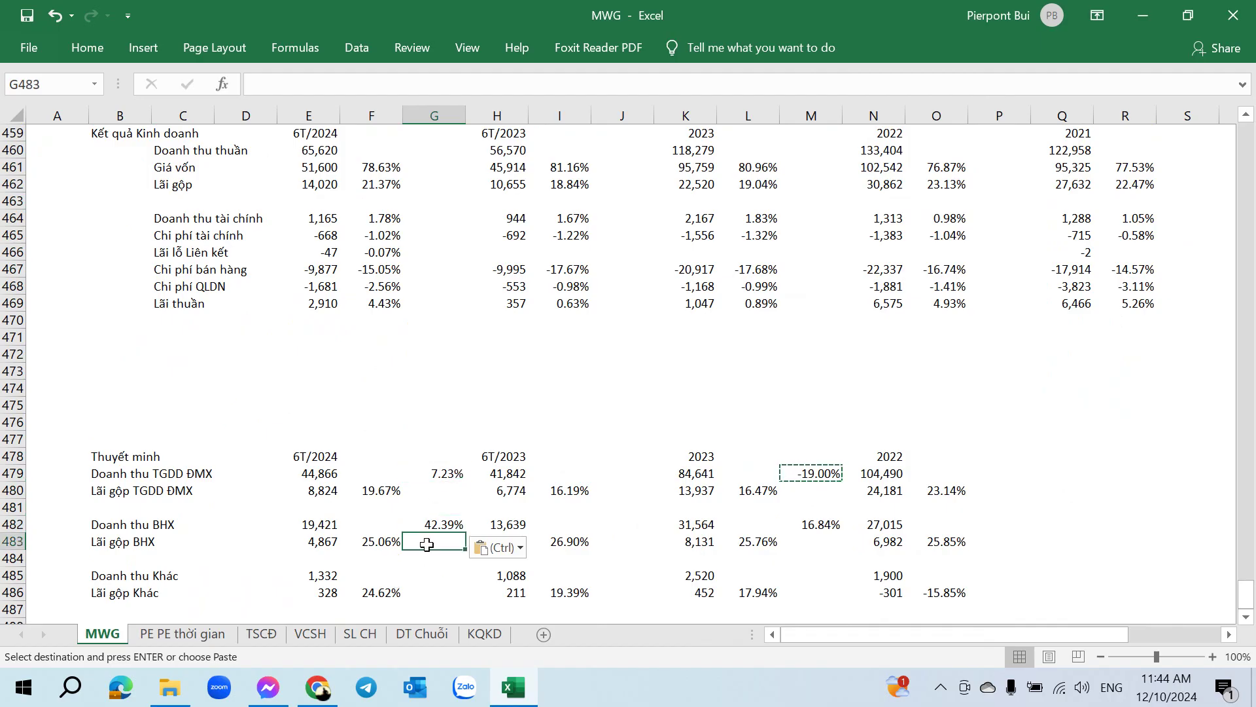
key(Escape)
click(439, 522)
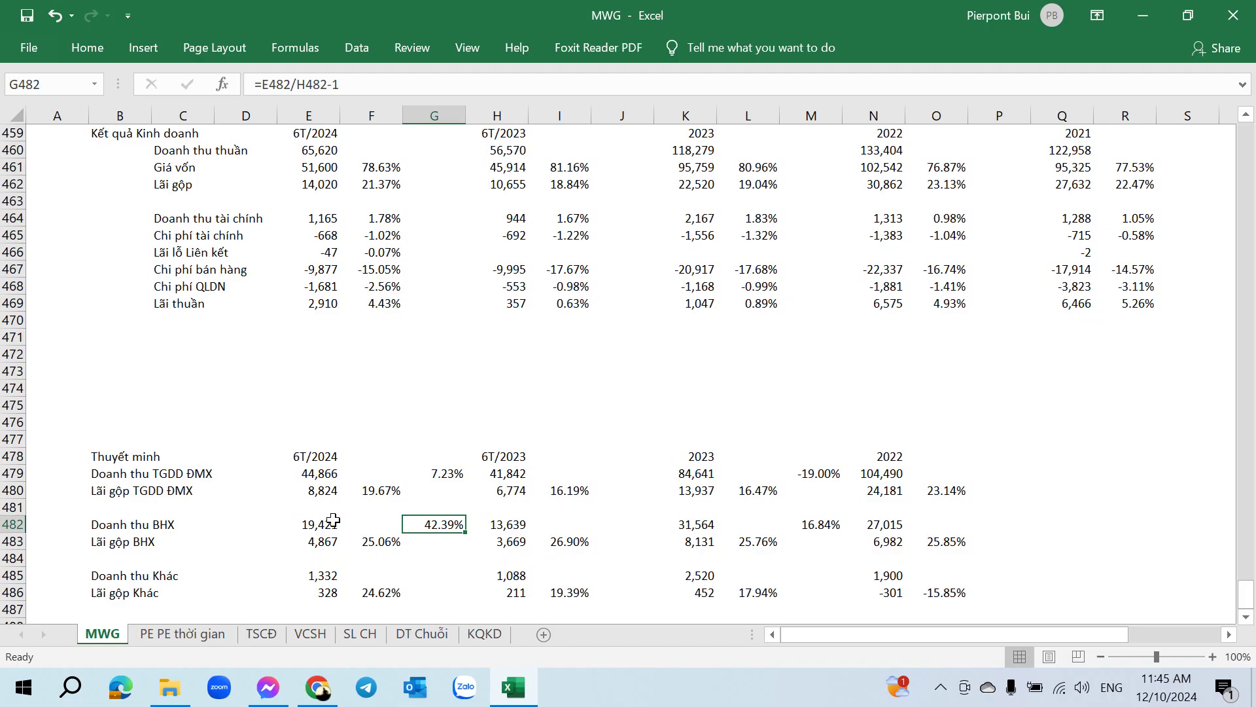
scroll(419, 520, down, 1)
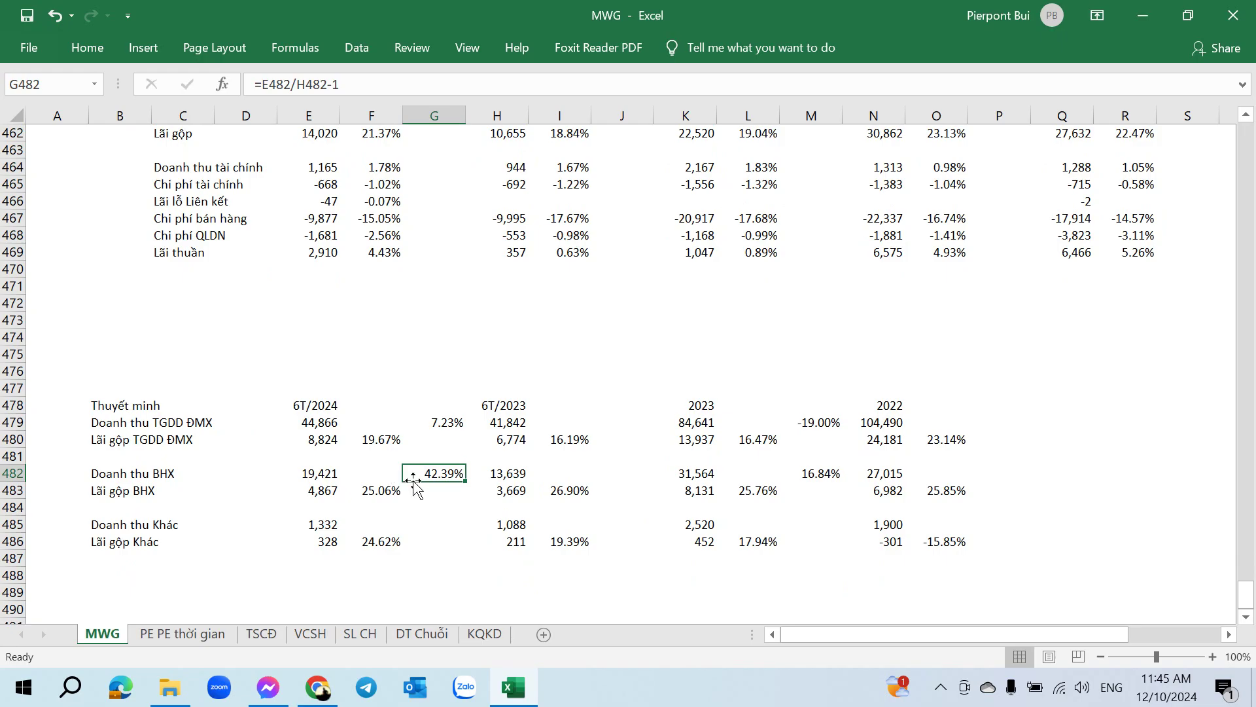
click(428, 509)
click(423, 529)
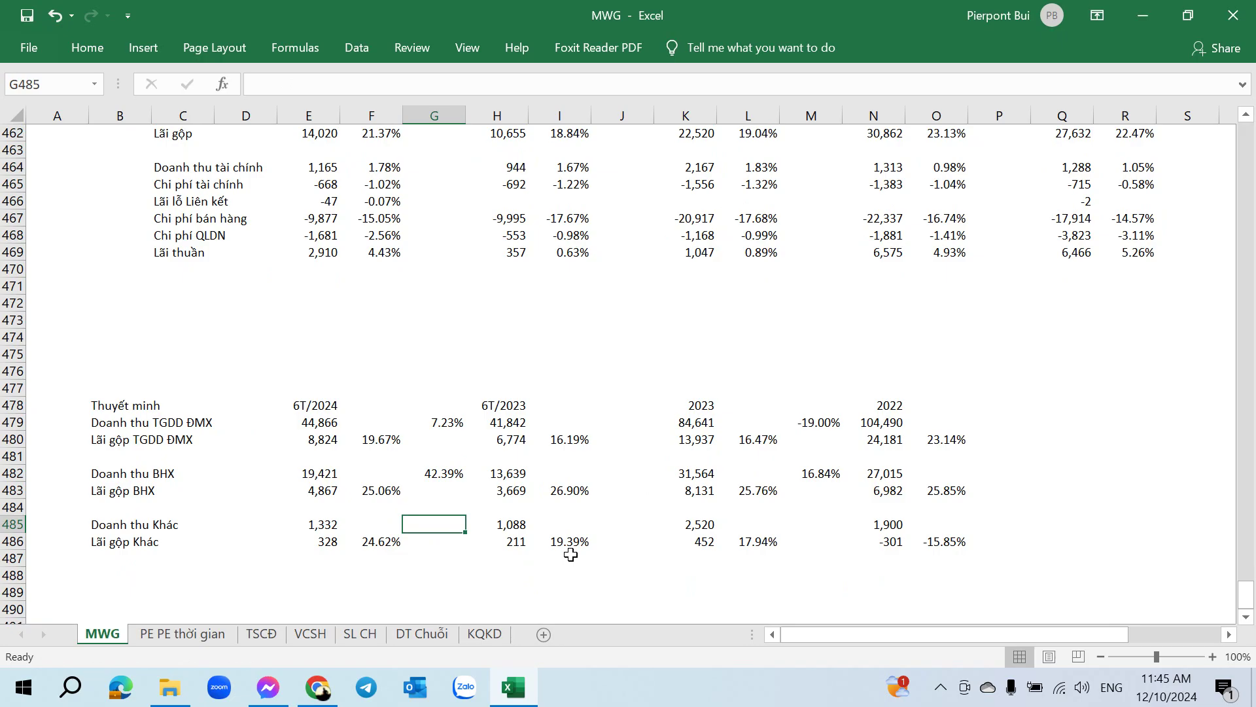
Step: Compare TGDD ĐMX revenue in 2022 and 6T/2024, and its gross margins for 2023 and 2022
click(883, 423)
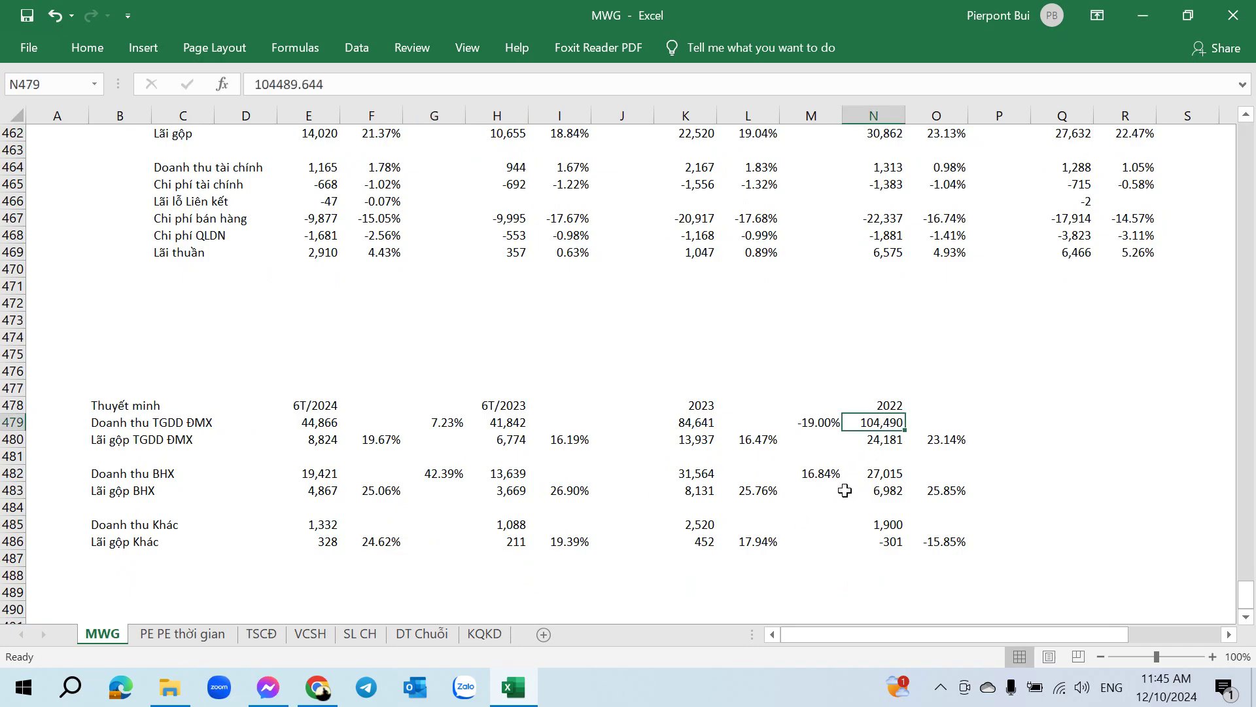
click(334, 426)
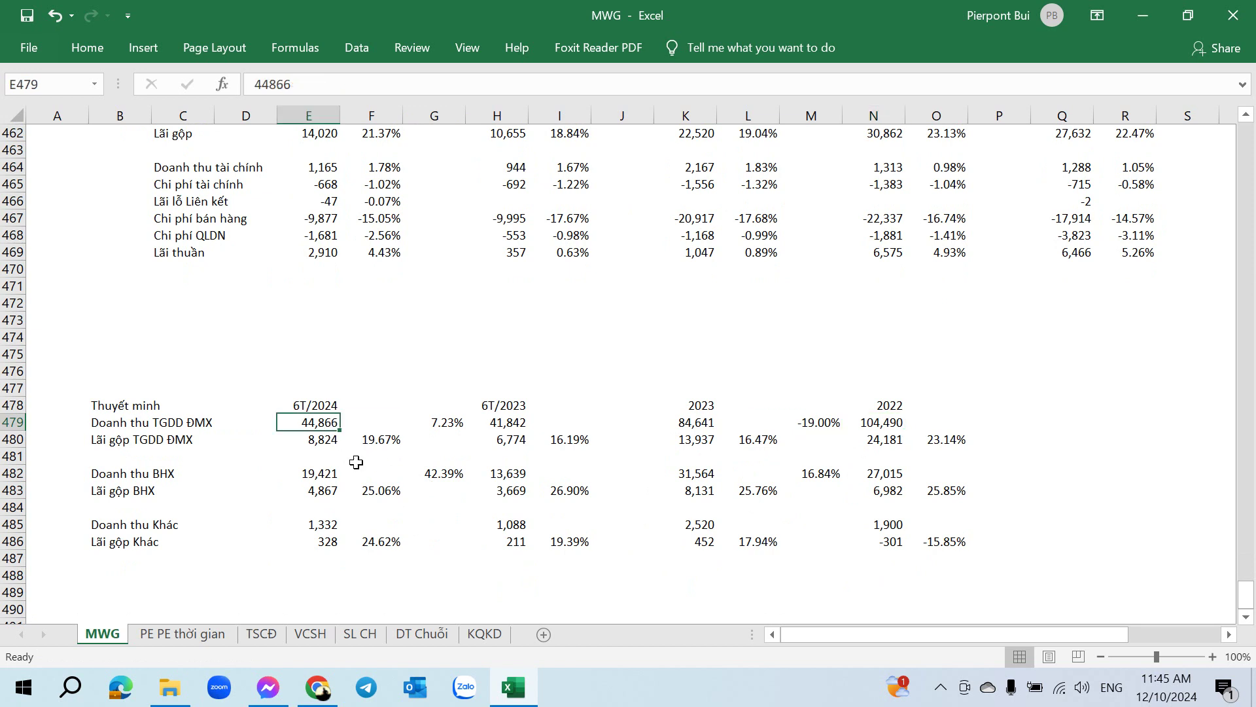
click(883, 408)
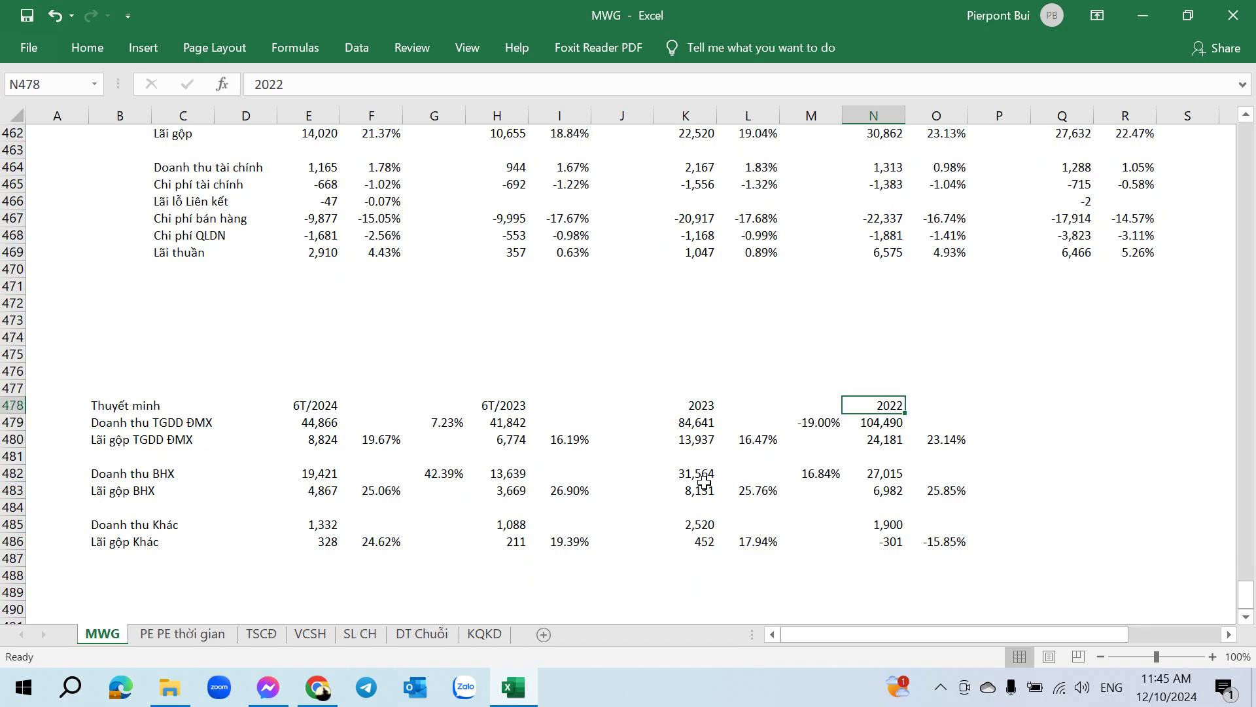
click(734, 440)
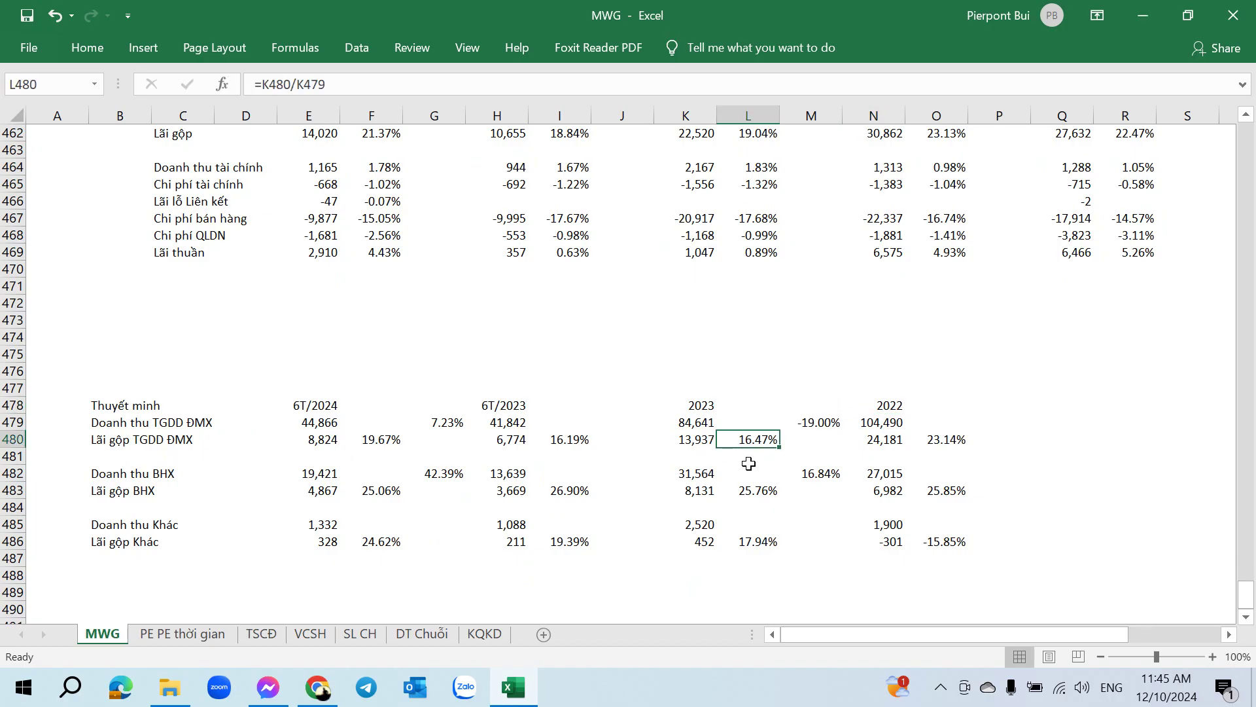
click(928, 442)
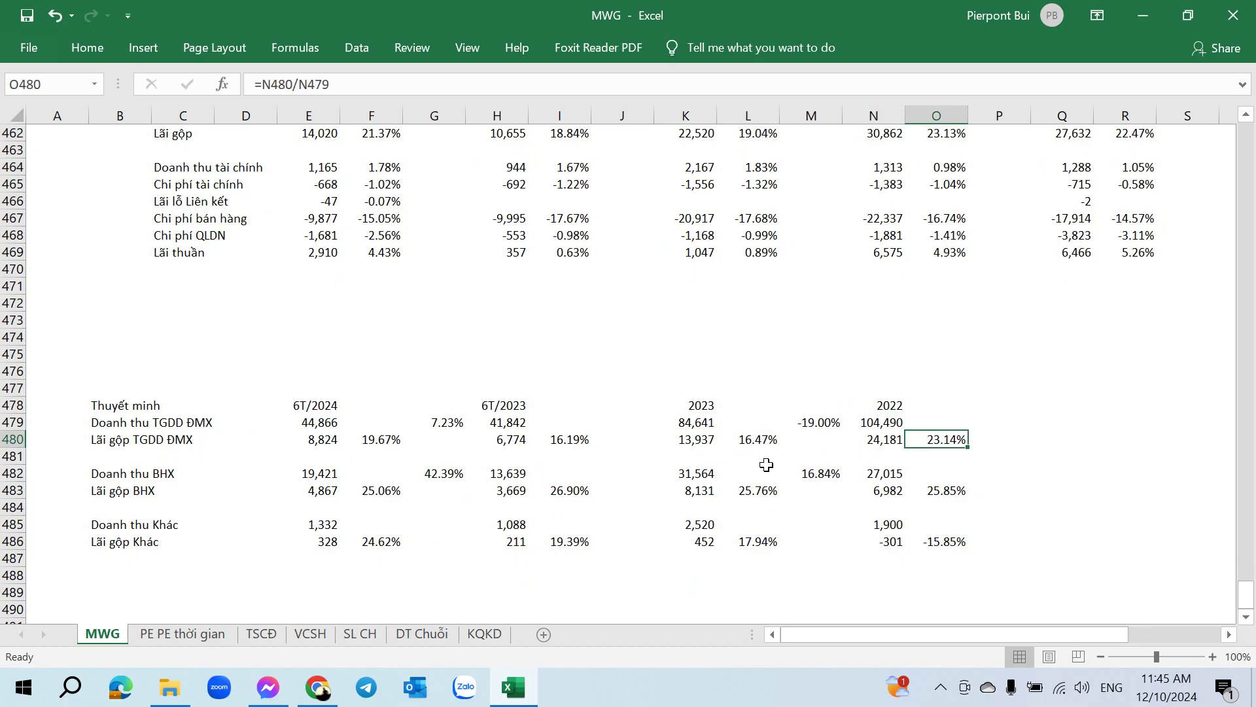
Step: Compare TGDD ĐMX gross margins for 2022, 2023 and 6T/2024, together with its 6T/2024 revenue and gross profit
click(749, 443)
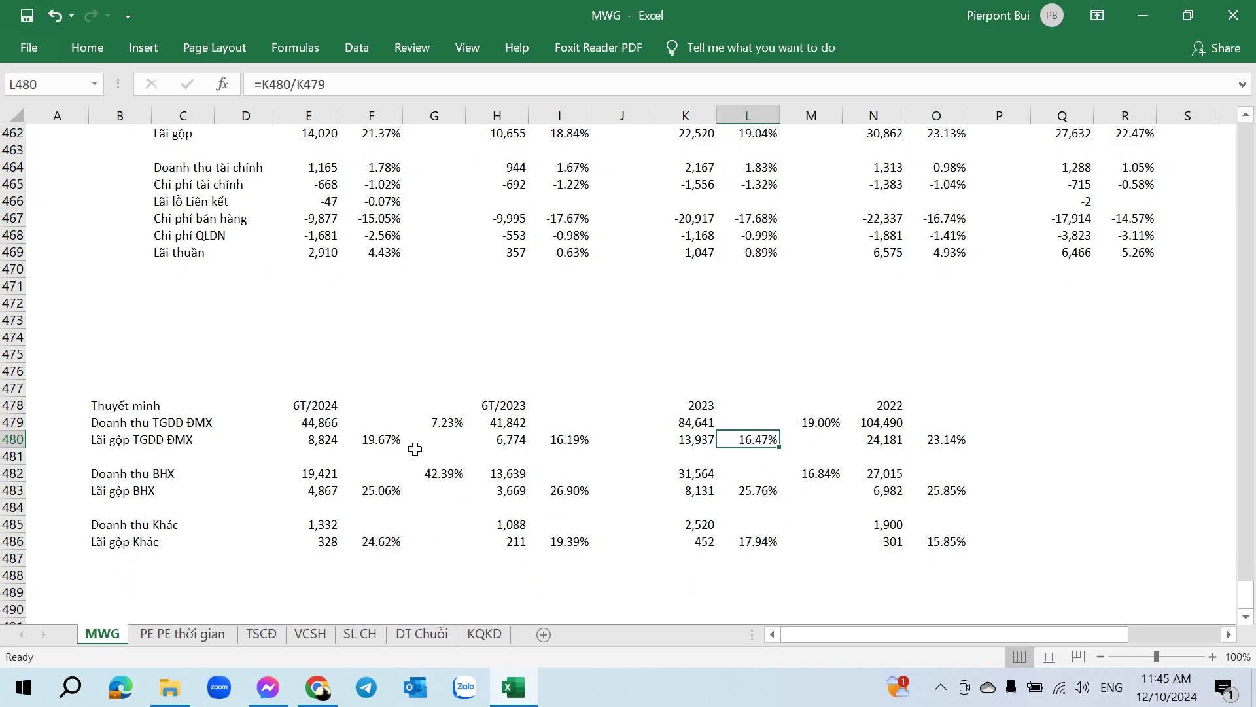
click(391, 445)
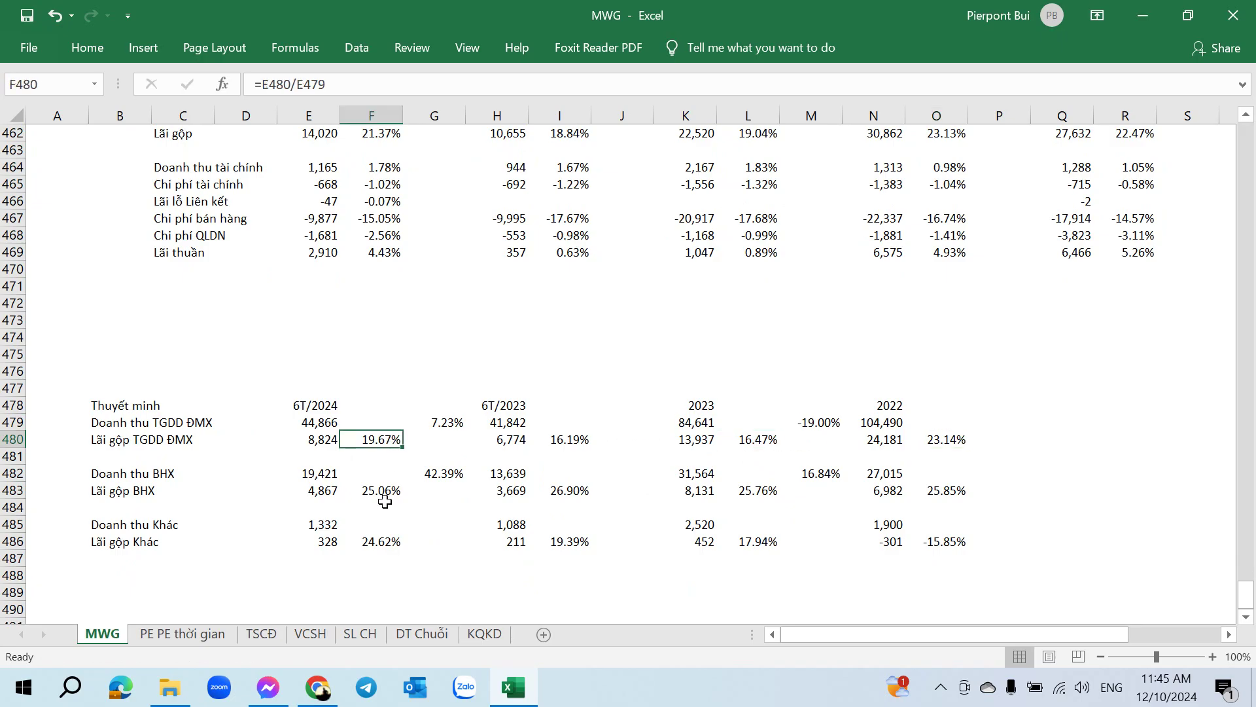
click(951, 447)
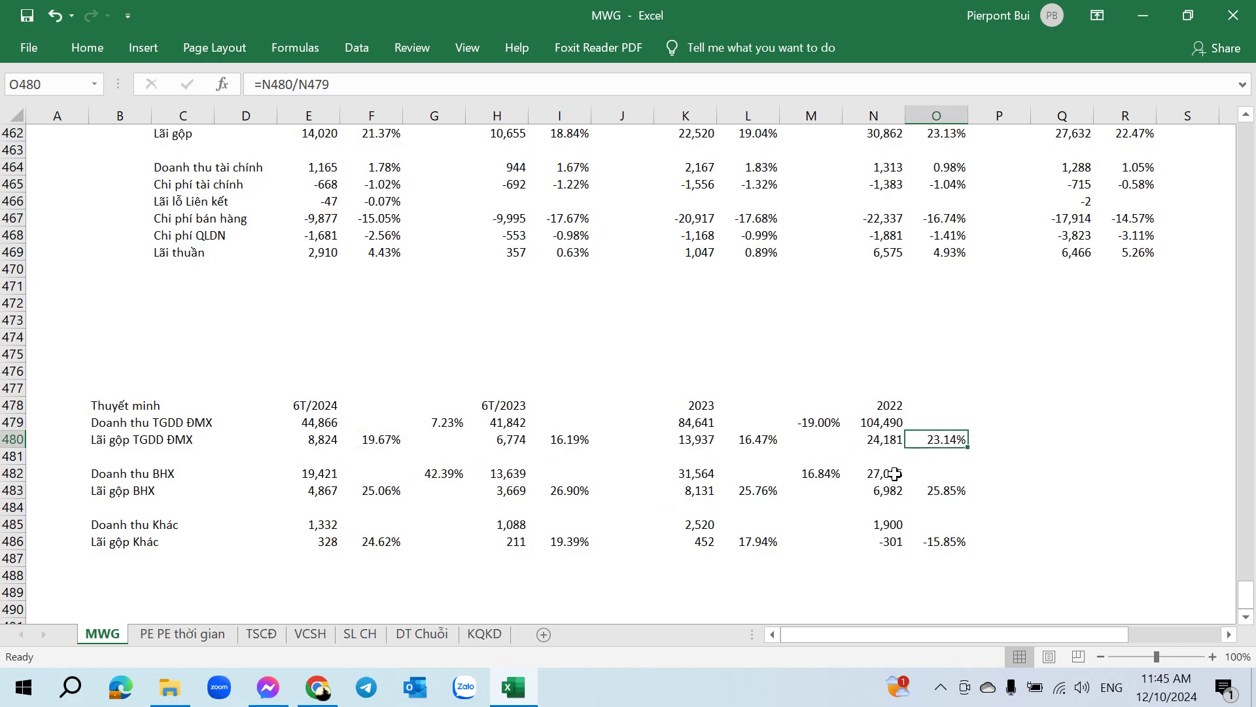
click(372, 443)
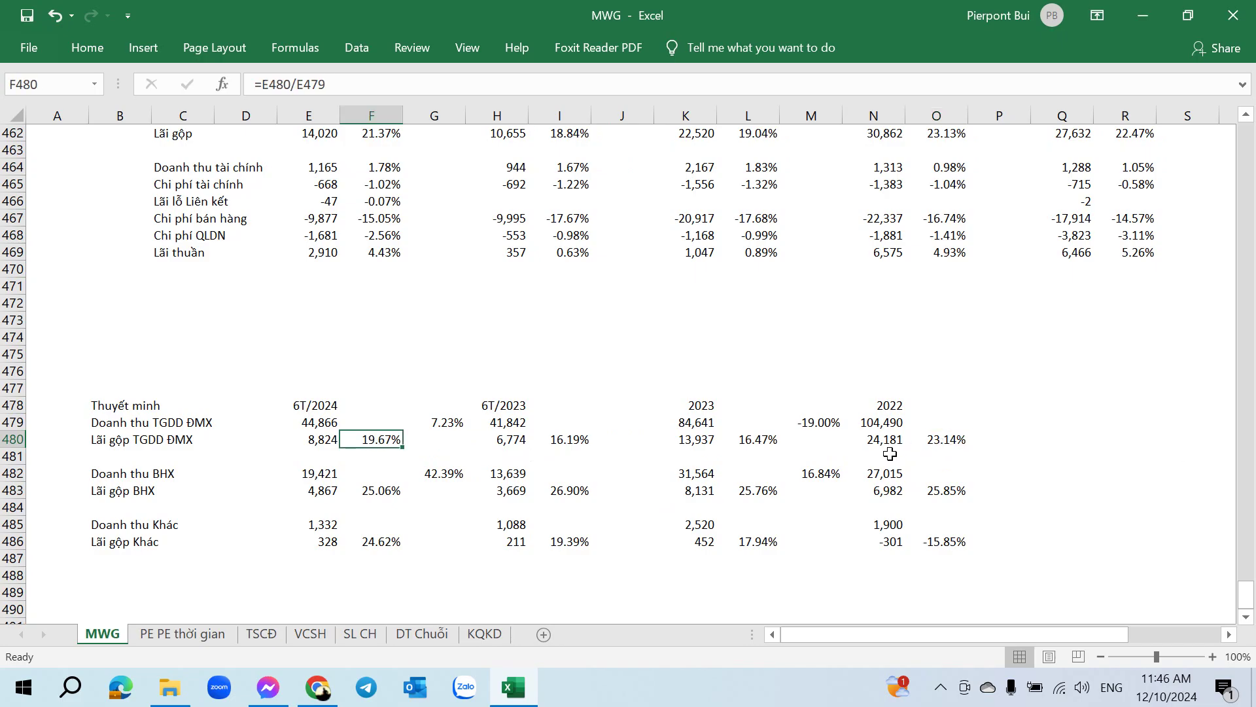
click(317, 443)
click(314, 422)
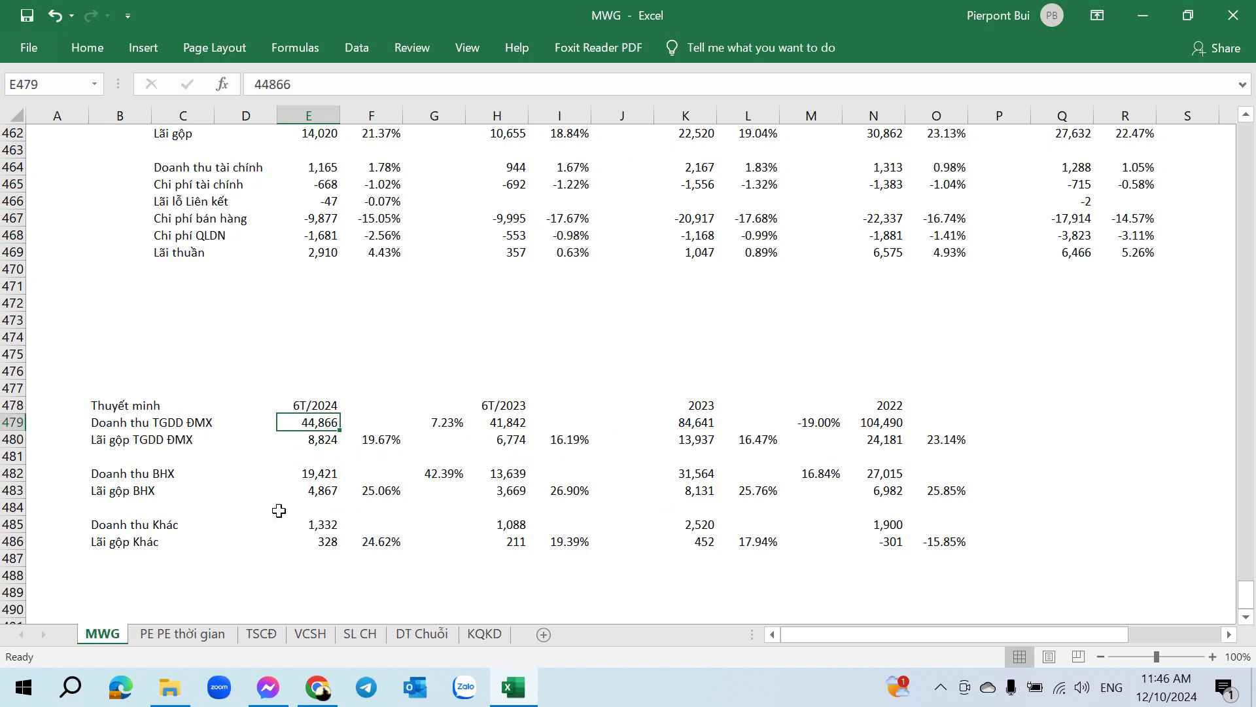
click(316, 456)
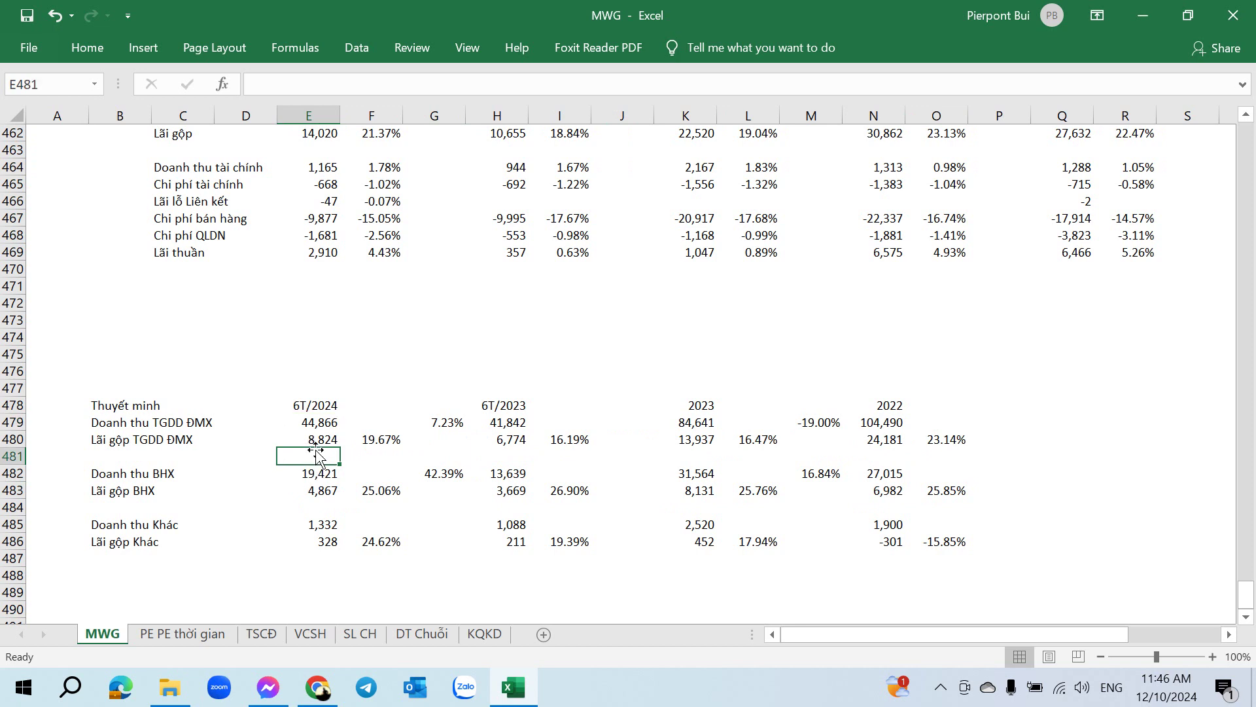
click(317, 439)
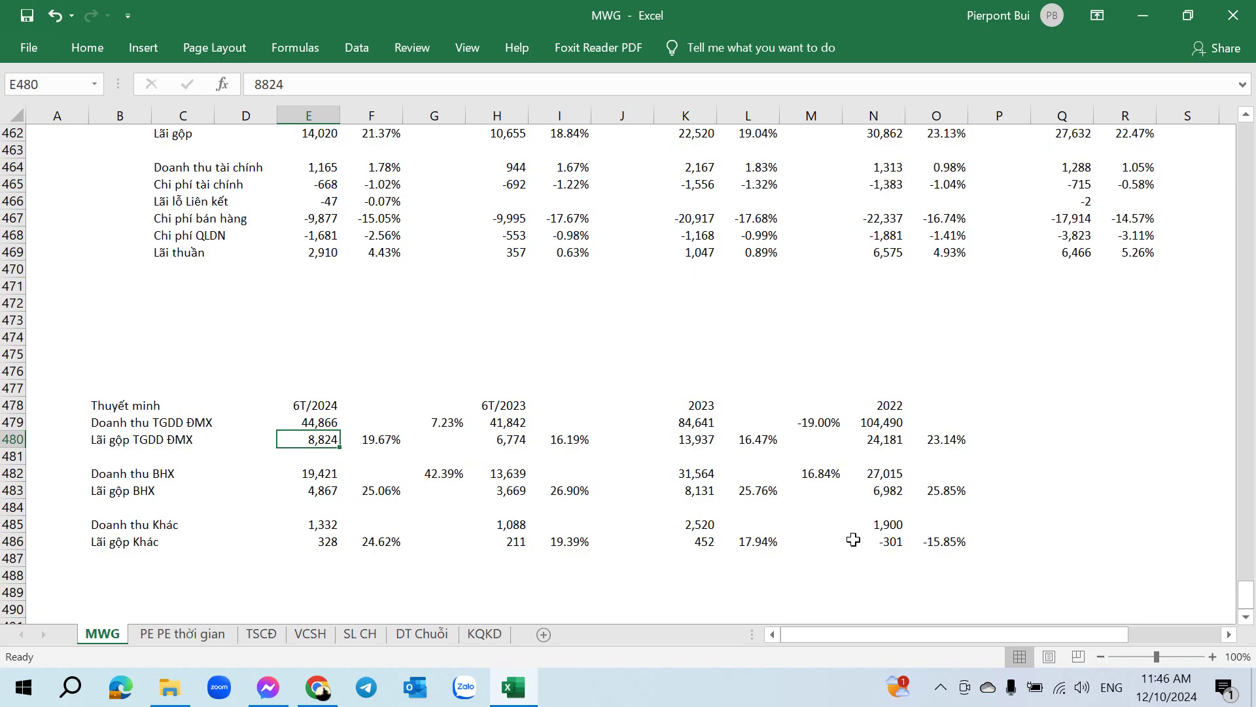
Step: Compare the gross profit and margin of the Khác segment for 2022, 2023 and 6T/2024 in row 486
click(938, 541)
click(887, 547)
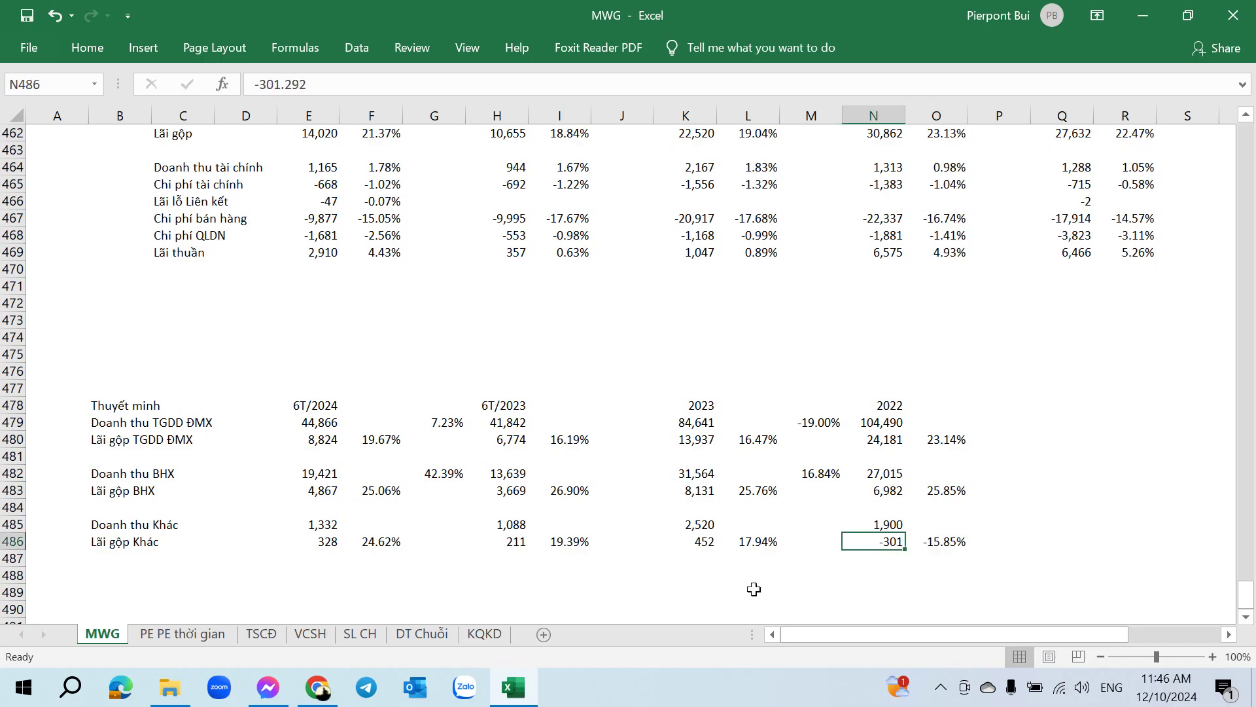
click(705, 548)
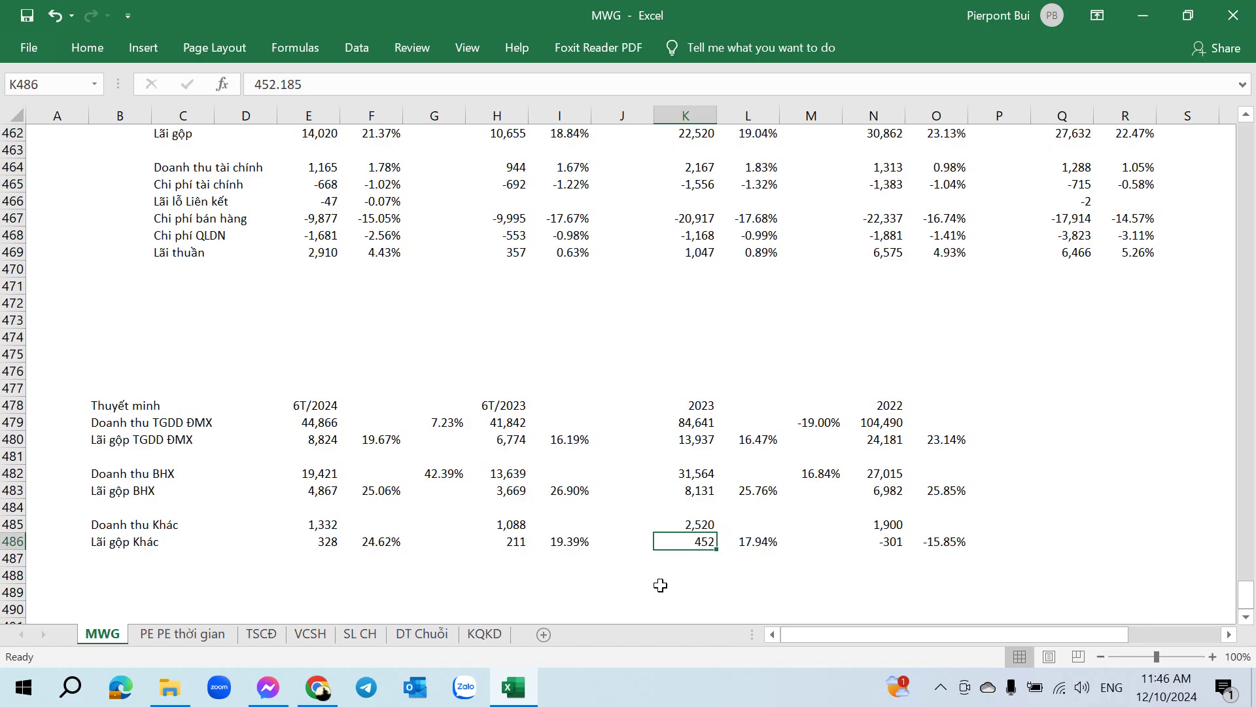
click(379, 548)
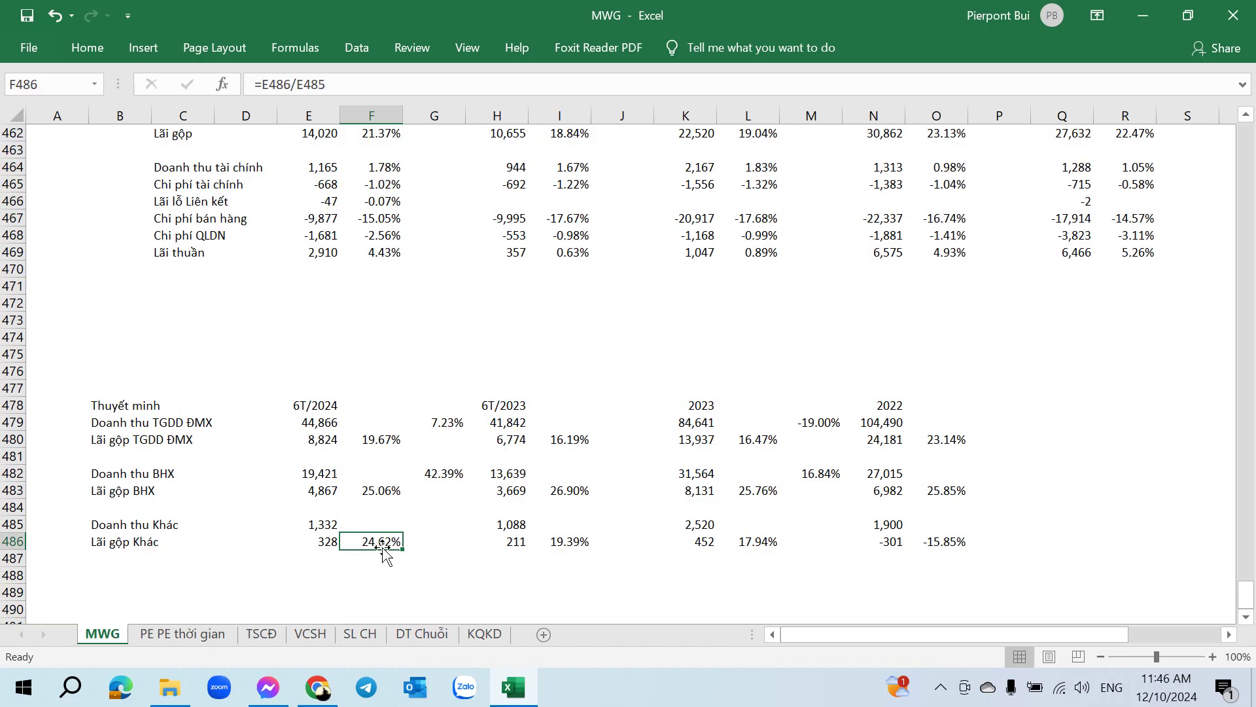
scroll(384, 553, up, 1)
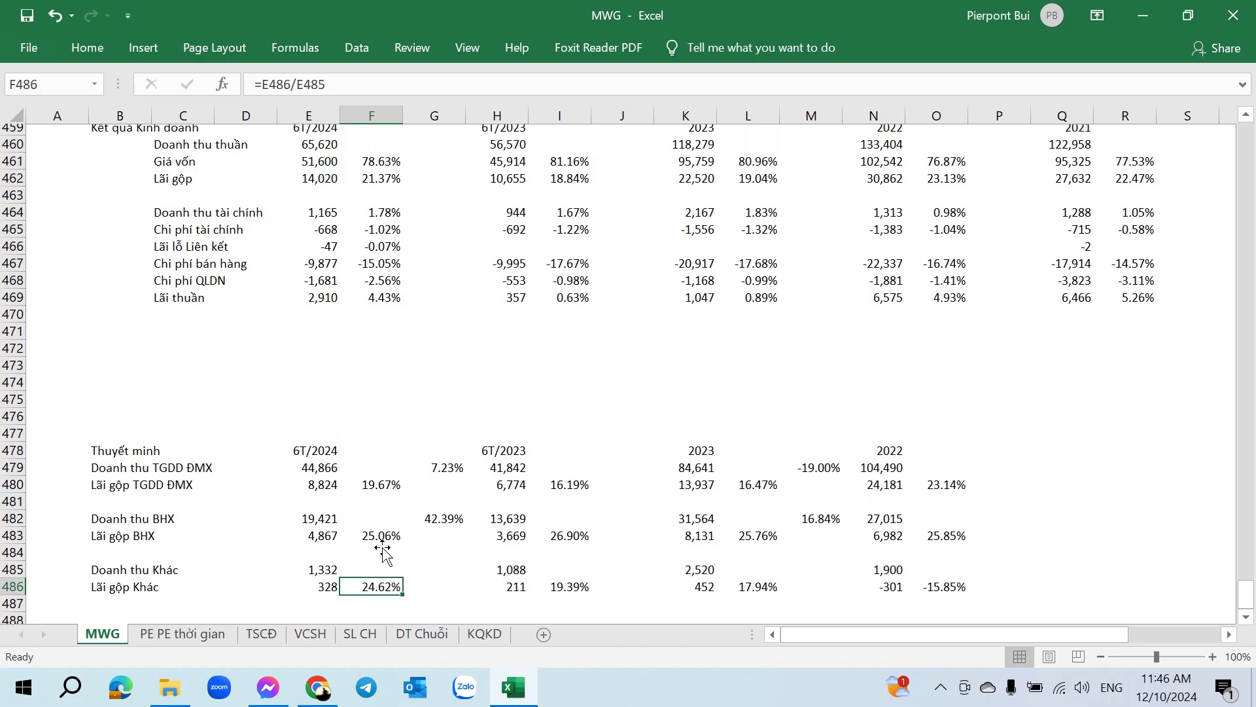
click(532, 386)
Step: Switch to the browser and check the 2021 tax-loss note and the 2022 segment results in the MWG financial statements
key(alt+Tab)
scroll(484, 497, up, 8)
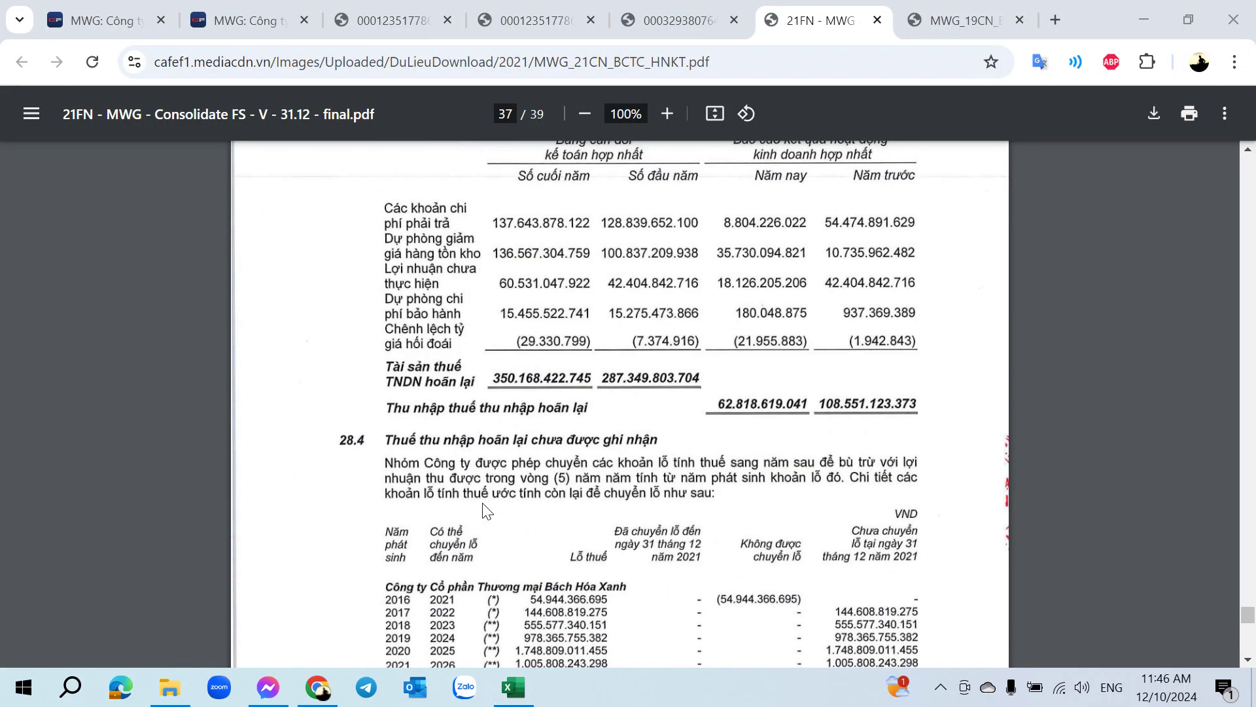
scroll(497, 471, down, 5)
key(ctrl+shift+Tab)
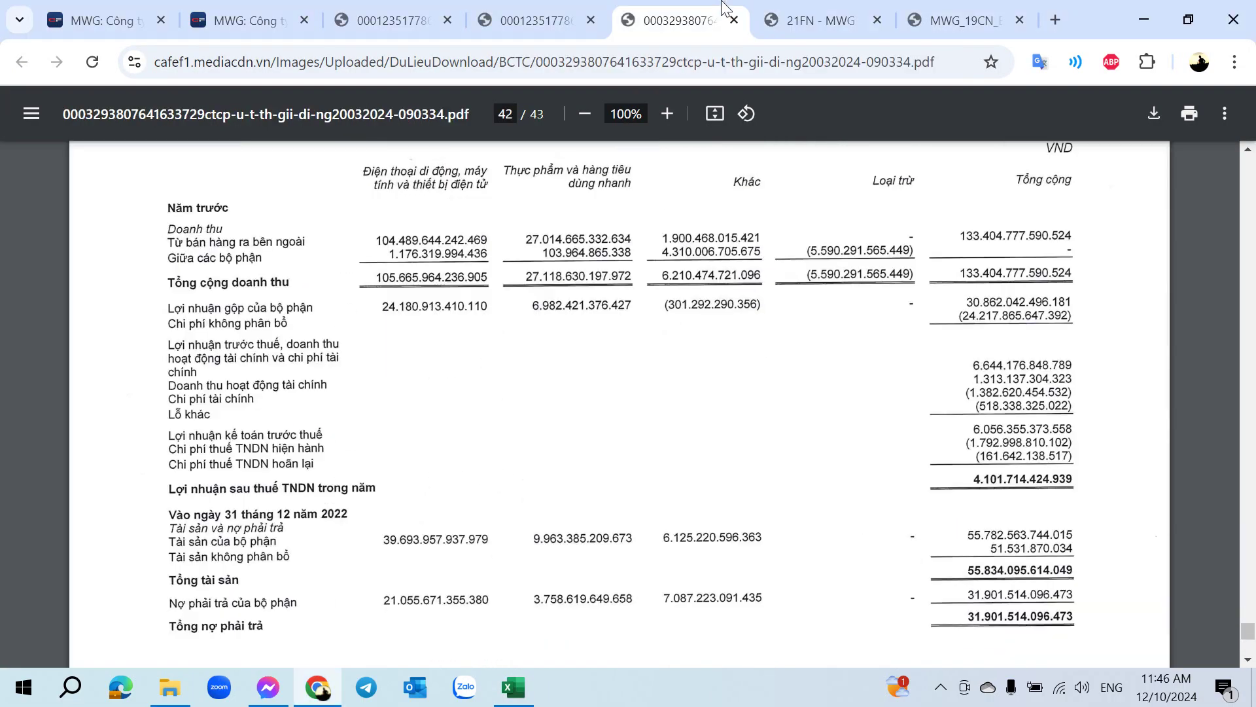
key(ctrl+Tab)
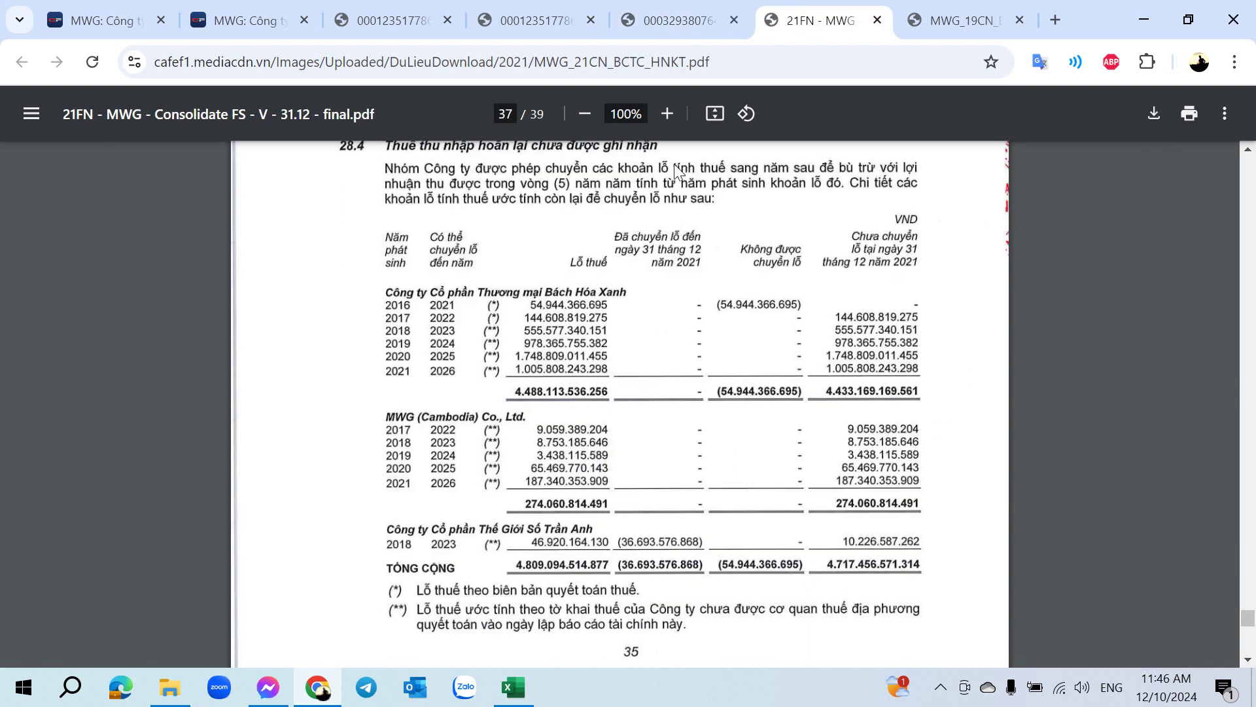
click(661, 8)
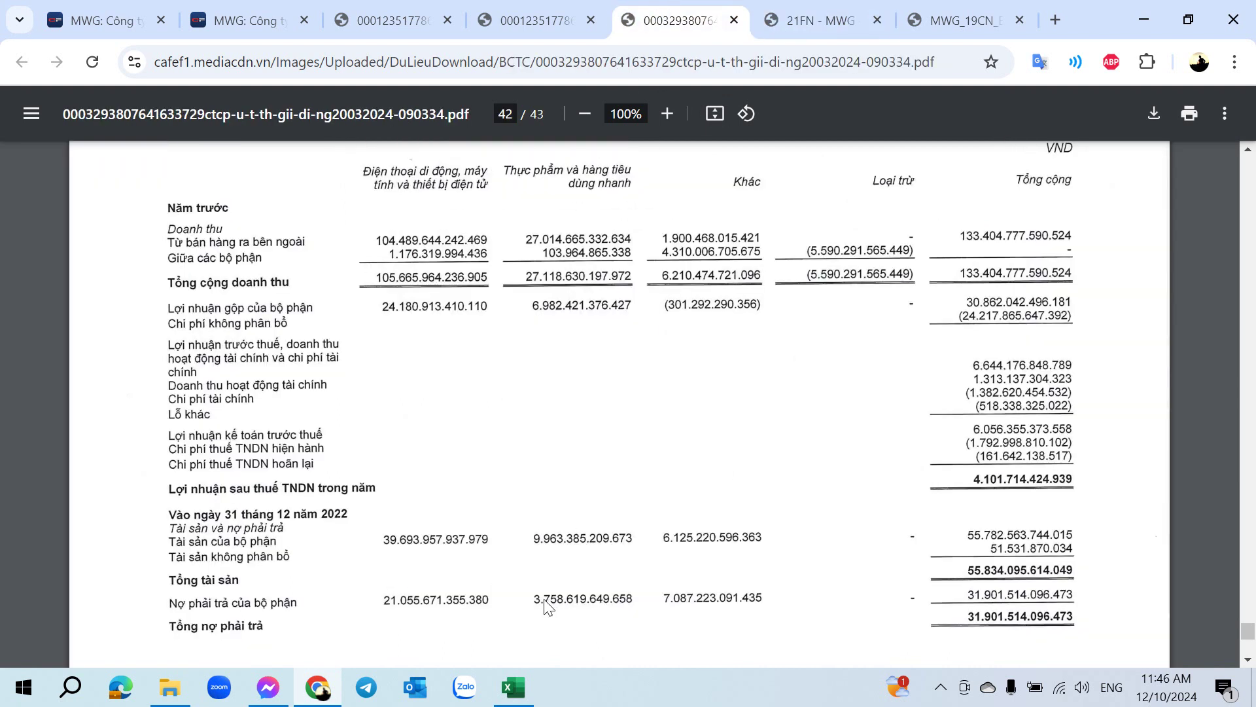
Step: Return to the Excel workbook and add the row labels Lãi khác, Lãi TT, Lãi ST and Lãi ST Cty Mẹ in C471:C474
click(514, 687)
scroll(449, 521, up, 1)
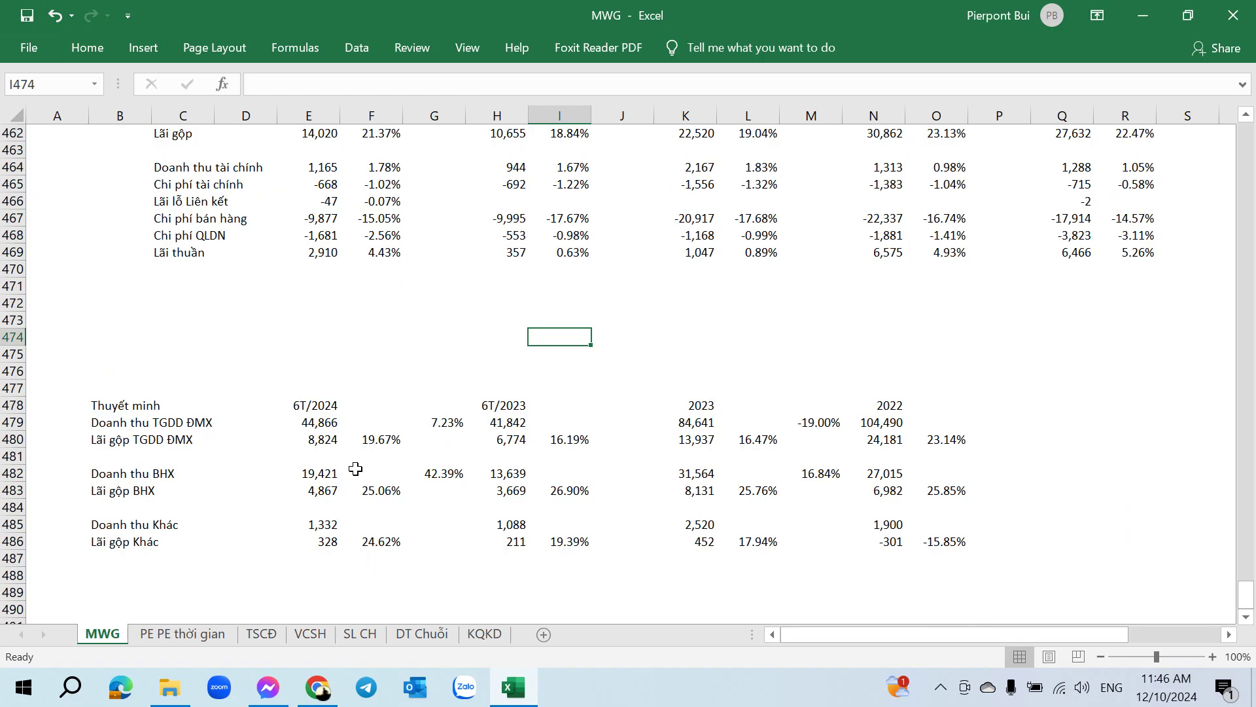
scroll(356, 468, up, 2)
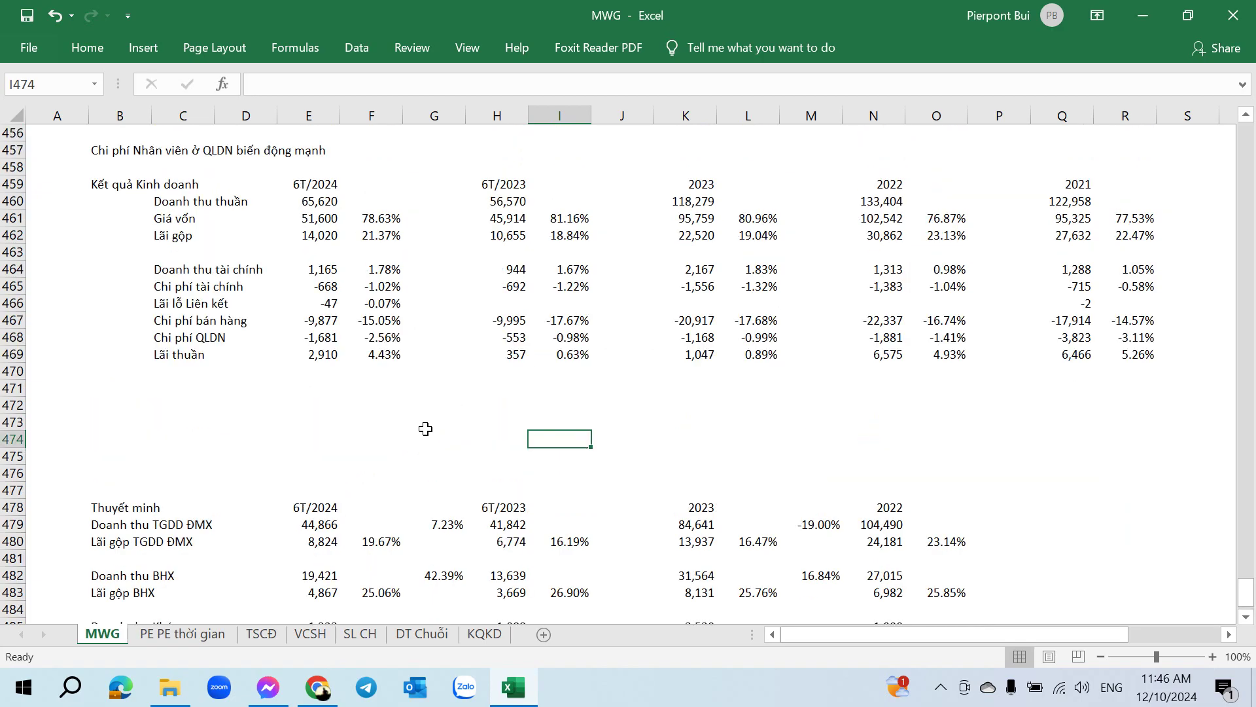
click(183, 388)
text(Lĩa k)
key(BackSpace)
key(BackSpace)
key(BackSpace)
key(BackSpace)
text(ãi khác)
key(Return)
text(Lãi TT)
key(BackSpace)
key(BackSpace)
text(TT)
key(Return)
text(Laxi ST)
key(Return)
text(Lãi ST CT)
key(BackSpace)
text(ty Mẹ)
Step: Look up the 6T/2024 other loss in the browser's income statement and enter -187.81 for Lãi khác in E471
key(Right)
key(Right)
key(Up)
key(Up)
key(Up)
key(alt+Tab)
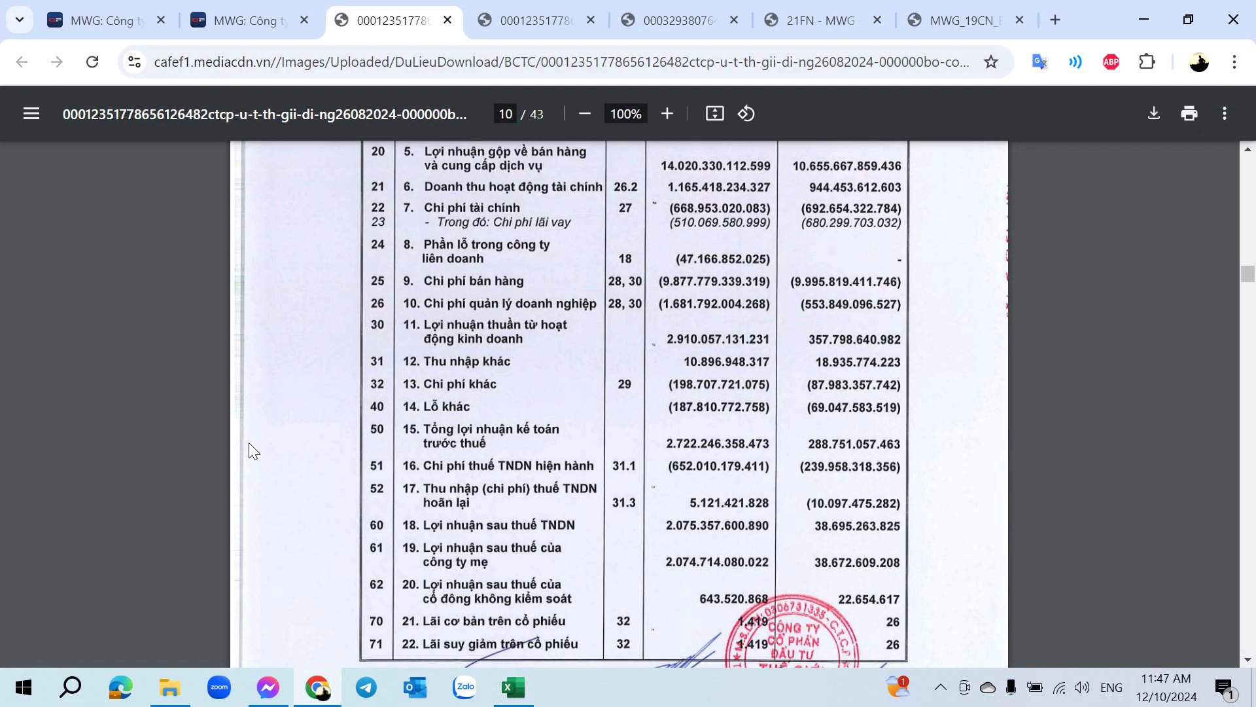
key(alt+Tab)
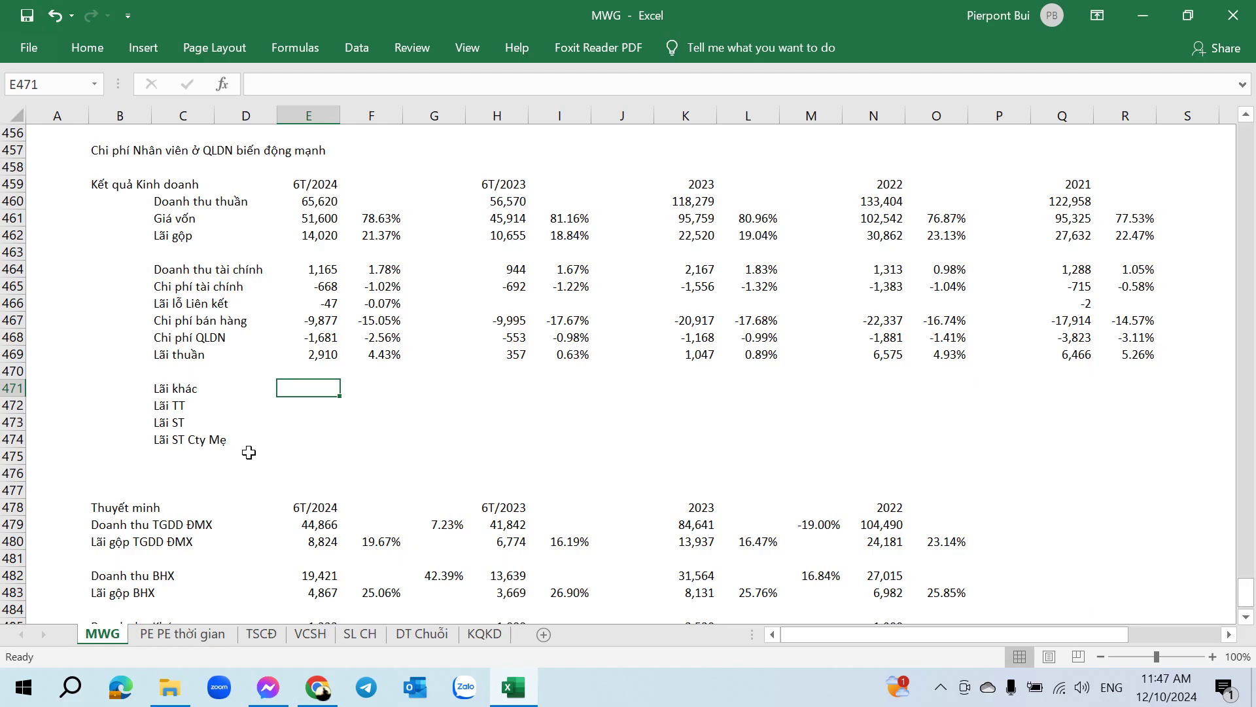
key(alt+Tab)
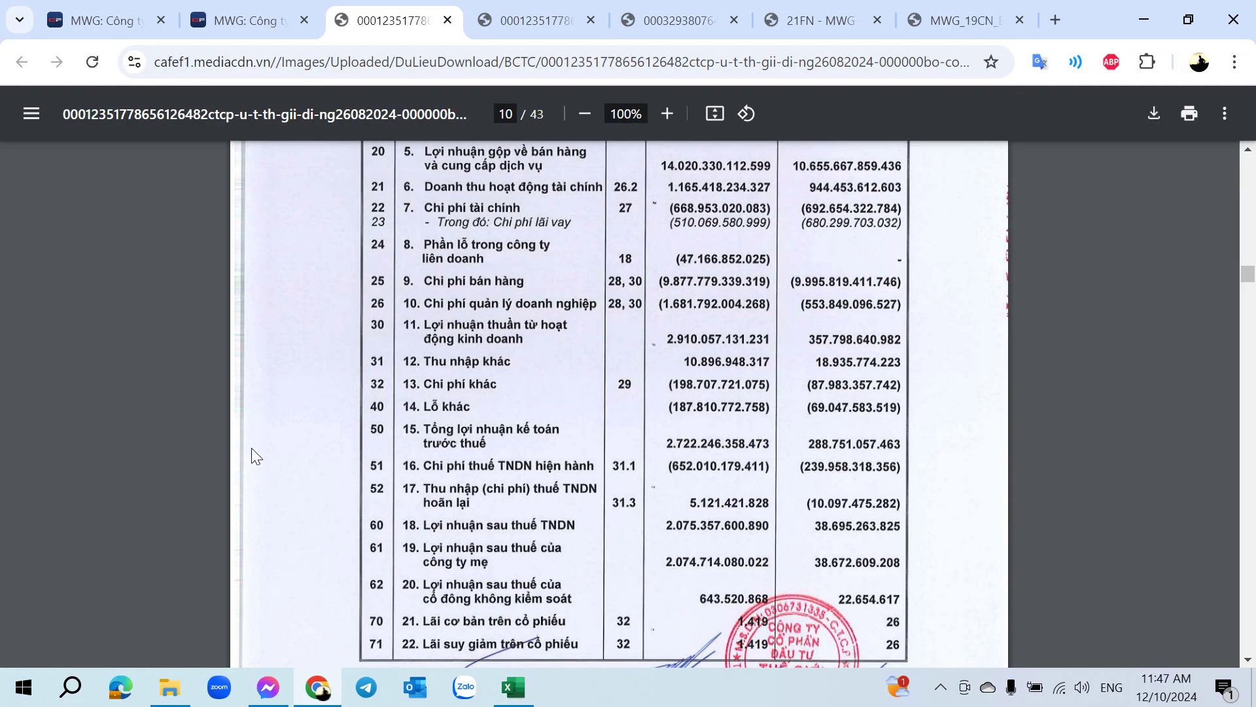
scroll(599, 433, up, 3)
scroll(614, 445, down, 2)
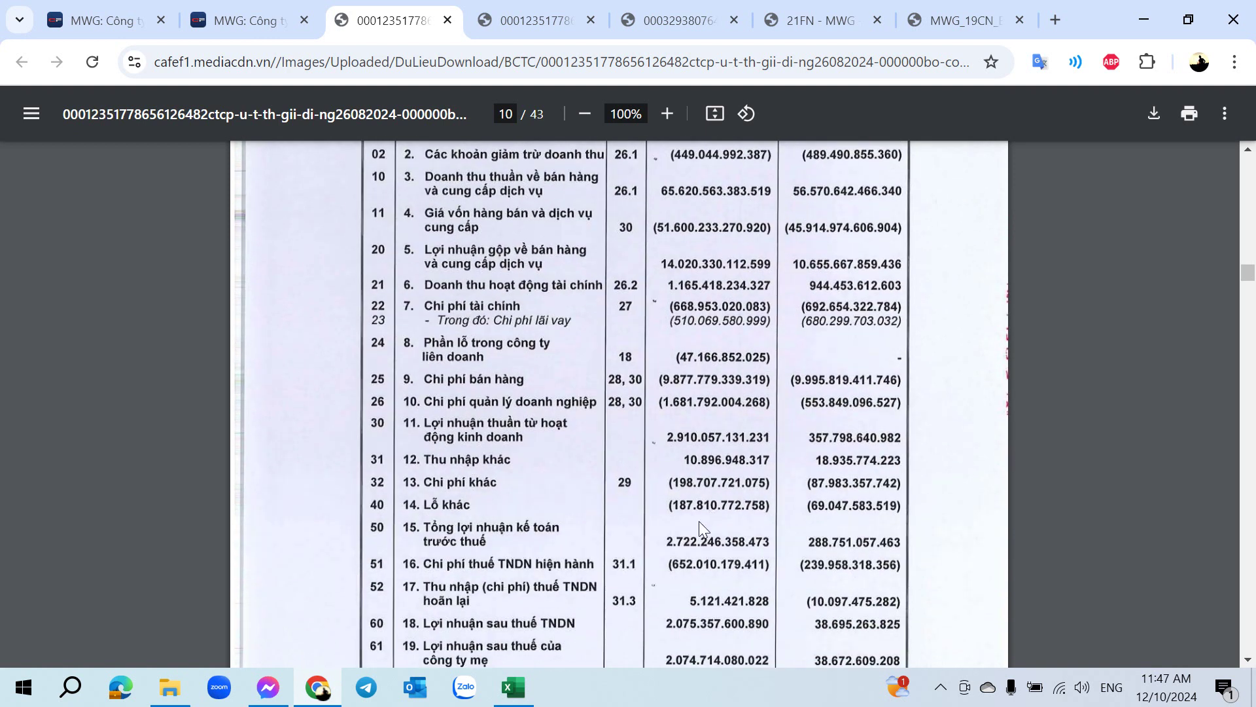
key(alt+Tab)
text(-187)
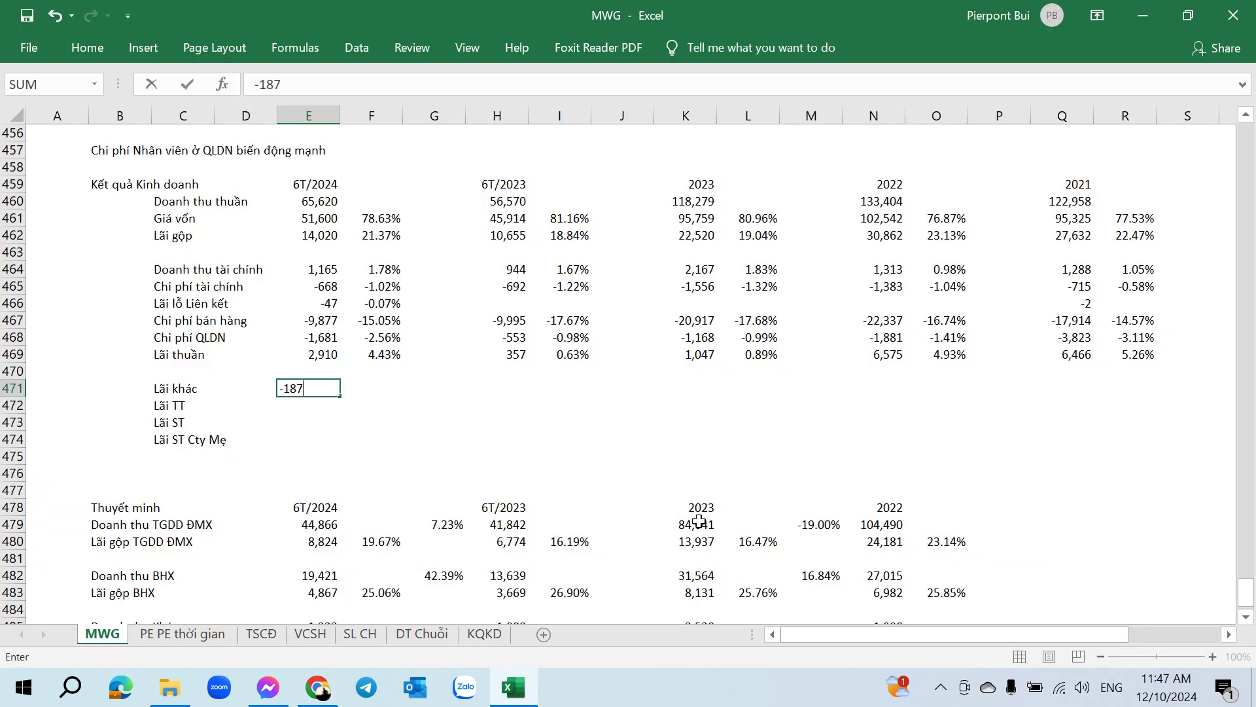
key(alt+Tab)
key(alt+Tab)
text(.81)
key(Tab)
Step: Apply the number format of E467 to the 6T/2024 Lãi khác figure in E471
click(318, 318)
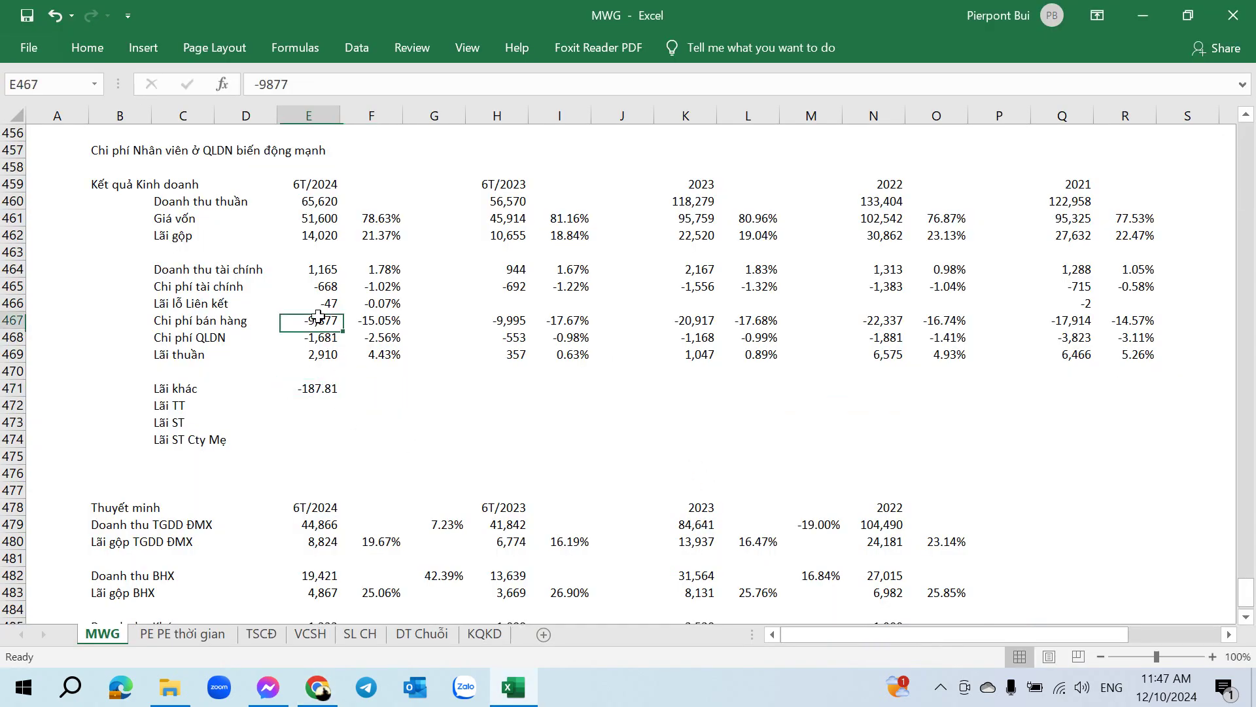
click(316, 287)
click(318, 321)
key(ctrl+c)
right_click(319, 392)
key(ctrl+alt+v)
key(t)
key(Return)
Step: Look up the 6T/2024 pre-tax profit in the income statement and enter 2722 for Lãi TT in E472
key(alt+Tab)
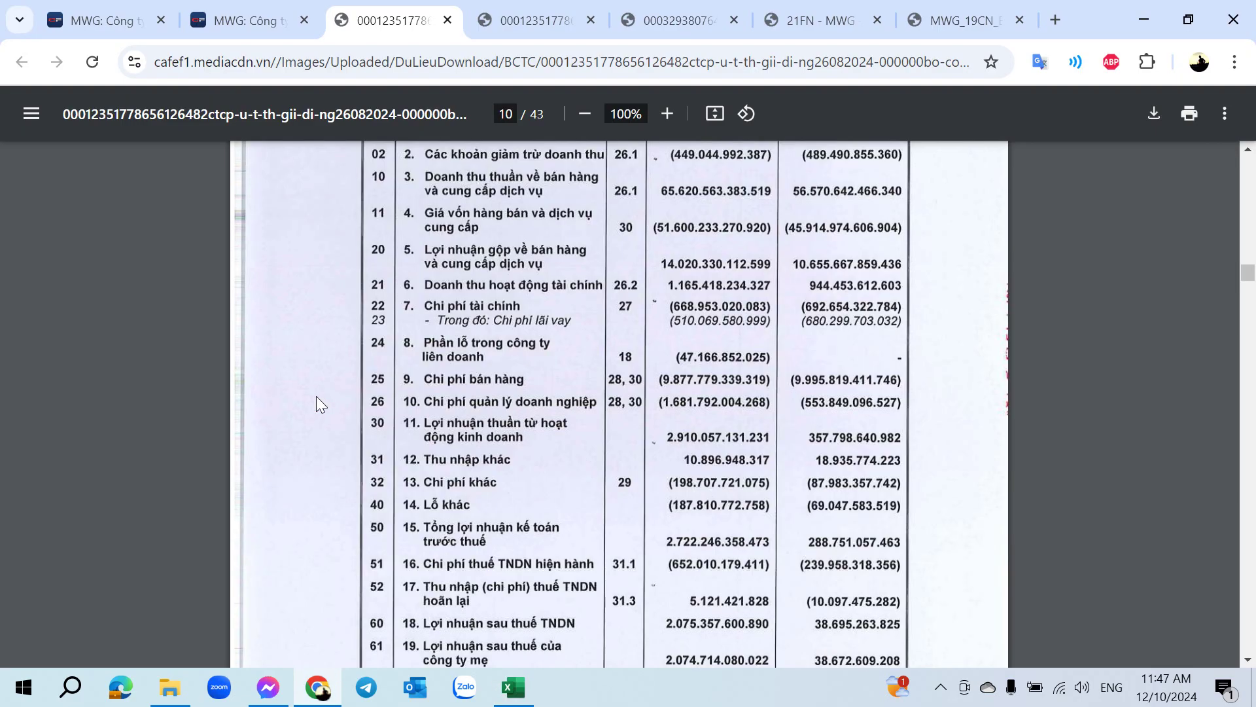
key(alt+Tab)
key(alt+Tab)
key(alt+Tab)
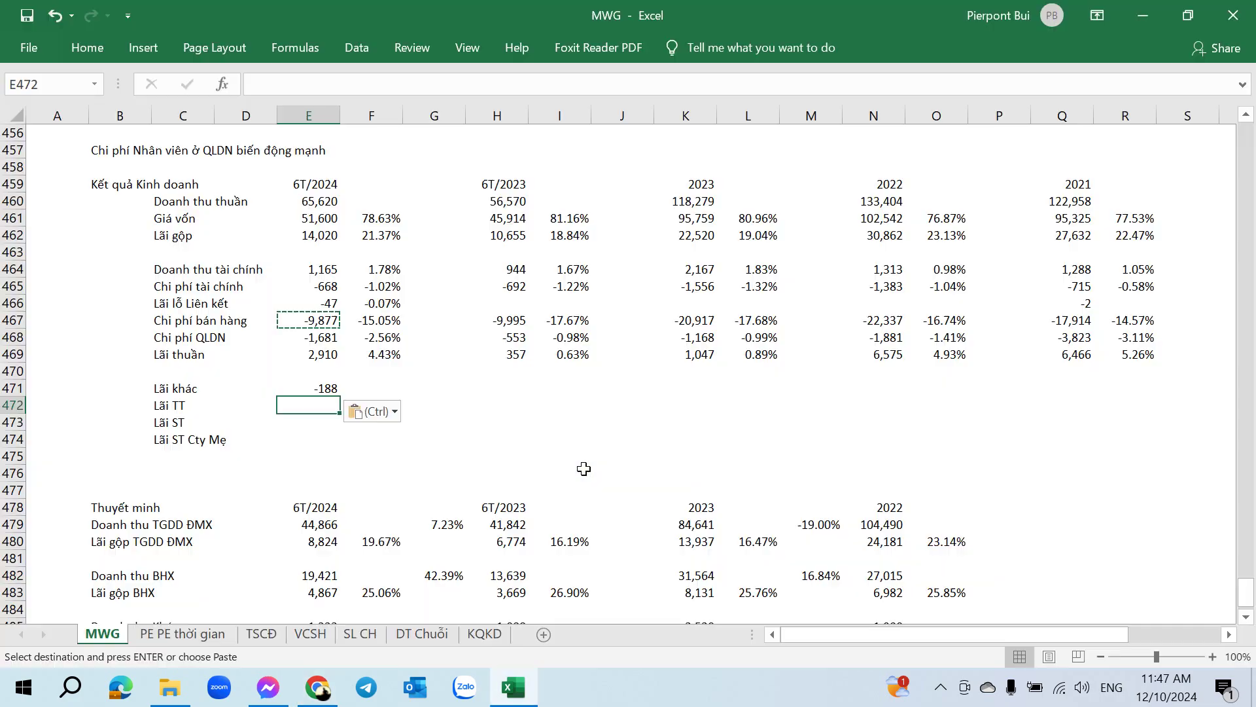
text(2722)
key(alt+Tab)
key(alt+Tab)
key(ctrl+Return)
Step: Copy the revenue-ratio formula from F469 to F471 and F472 for Lãi khác and Lãi TT
key(Up)
key(Up)
key(Up)
key(Up)
key(Up)
key(Up)
key(Up)
key(Up)
key(Up)
key(Up)
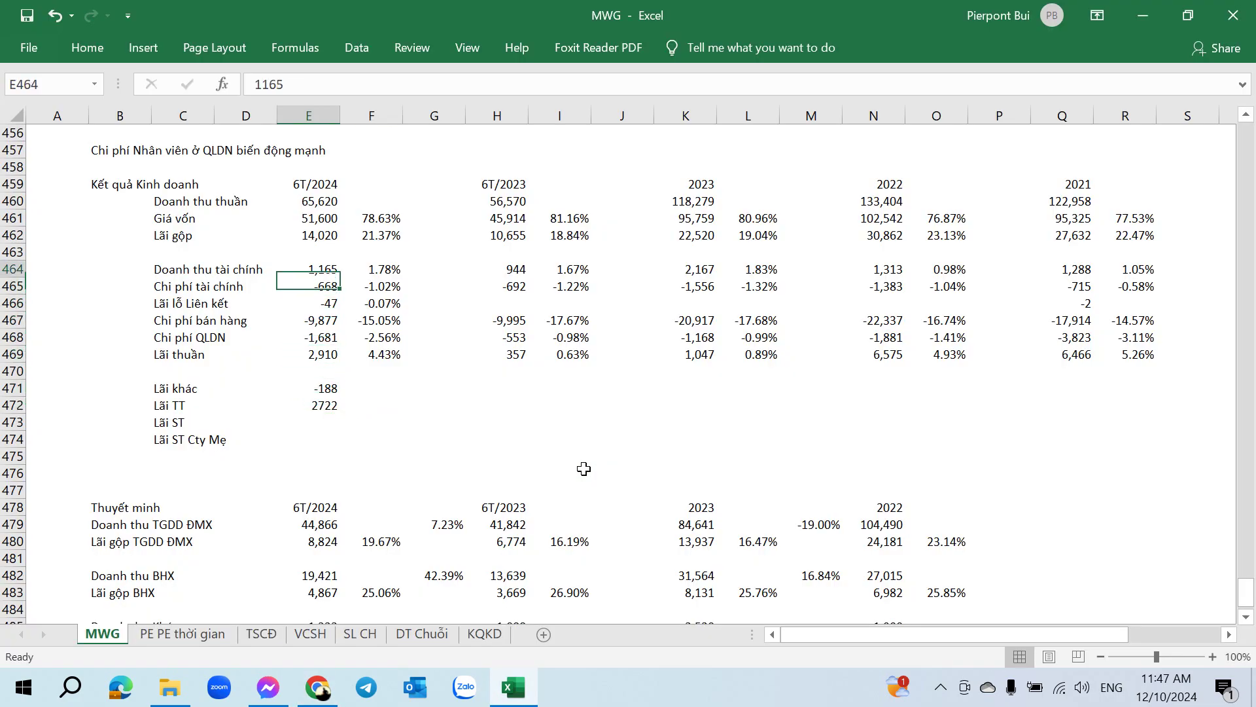
click(372, 355)
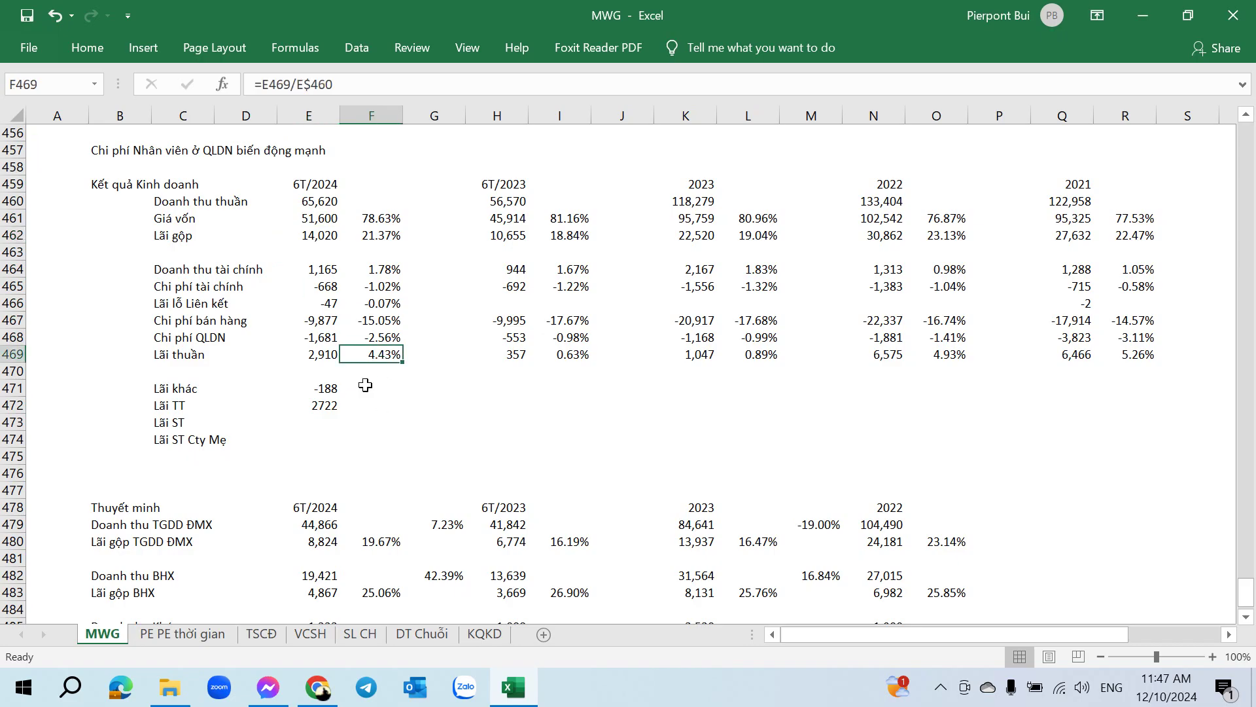
key(ctrl+c)
click(367, 388)
key(ctrl+v)
key(Down)
key(ctrl+v)
Step: Compare the Chi phí khác note with the other expense and profit lines of the 6T/2024 income statement in the browser
click(284, 426)
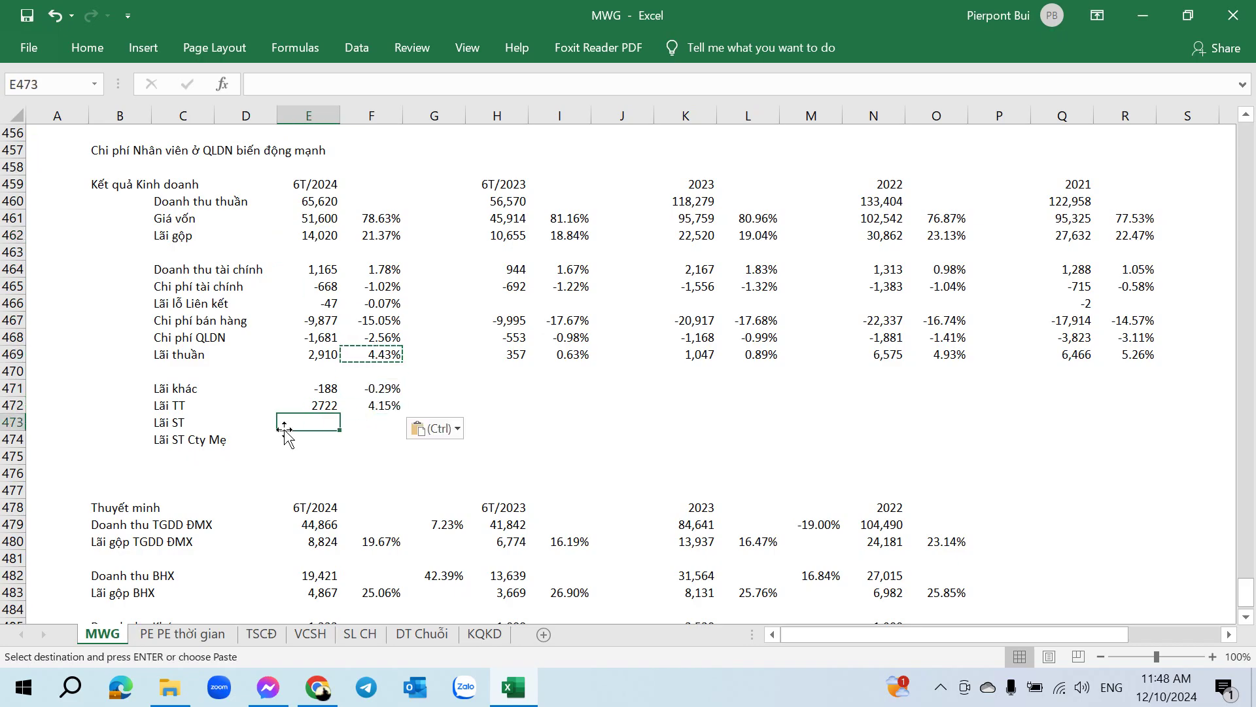
key(alt+Tab)
scroll(530, 588, down, 3)
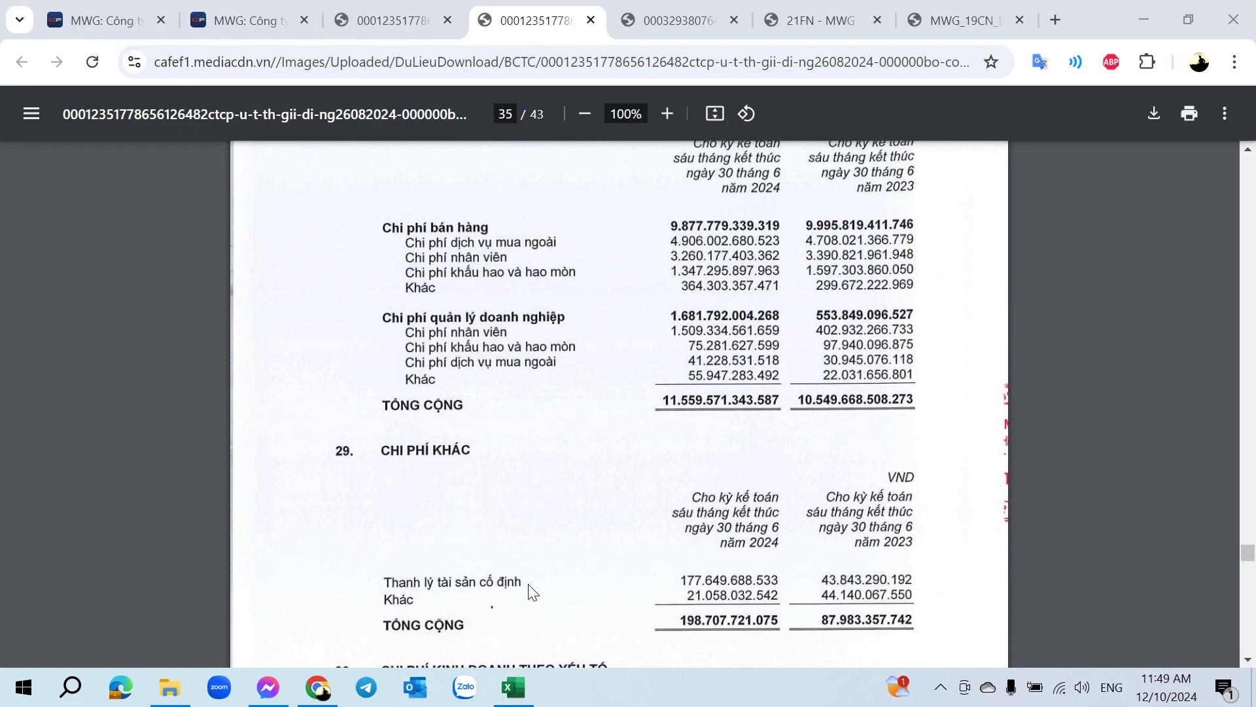
click(392, 19)
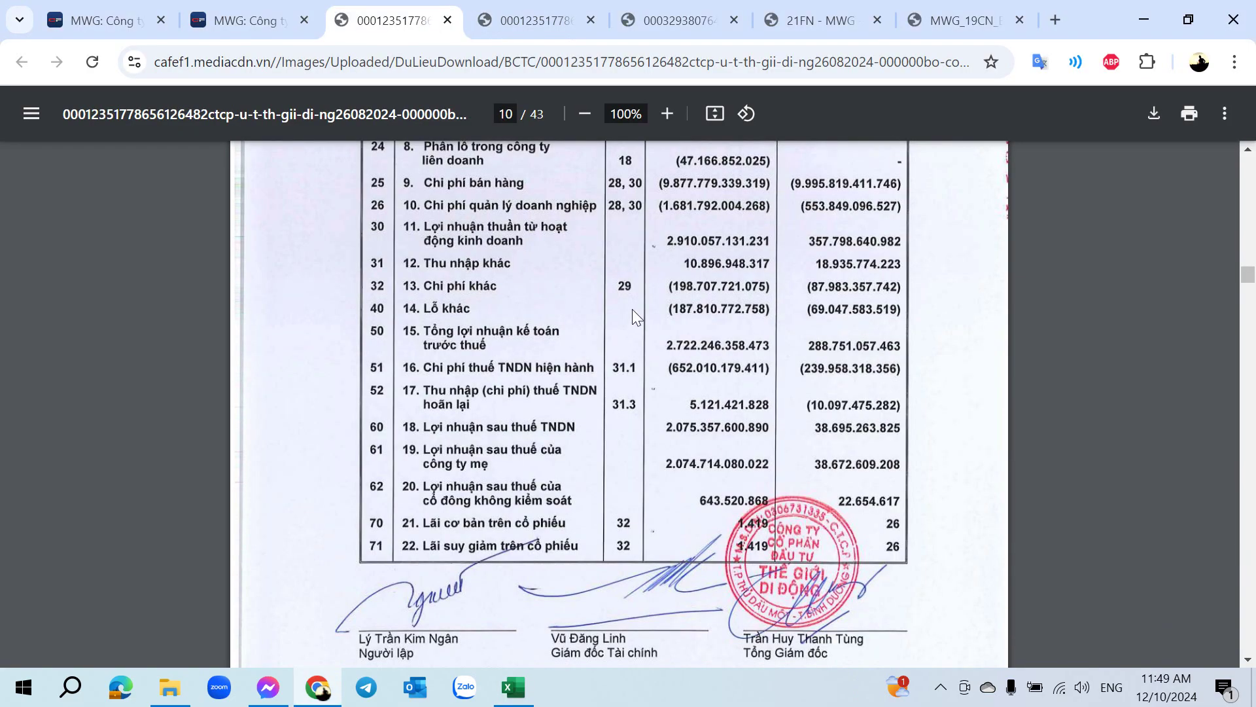
click(533, 20)
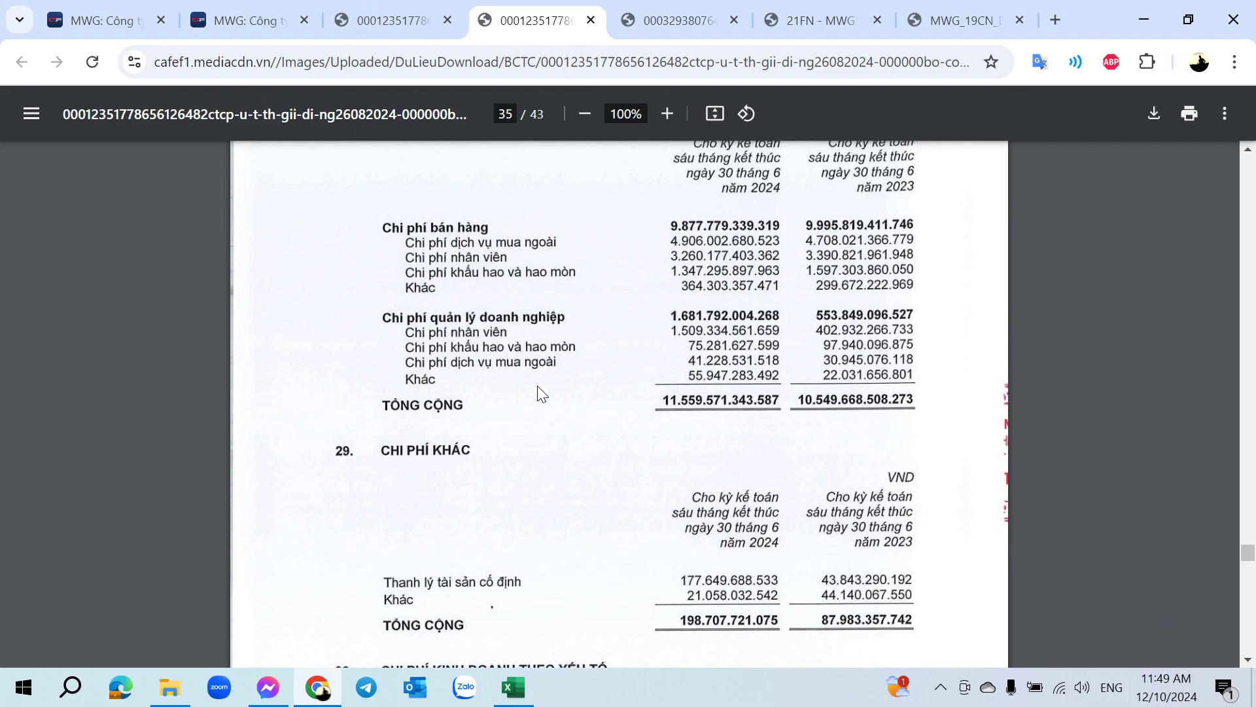
click(391, 9)
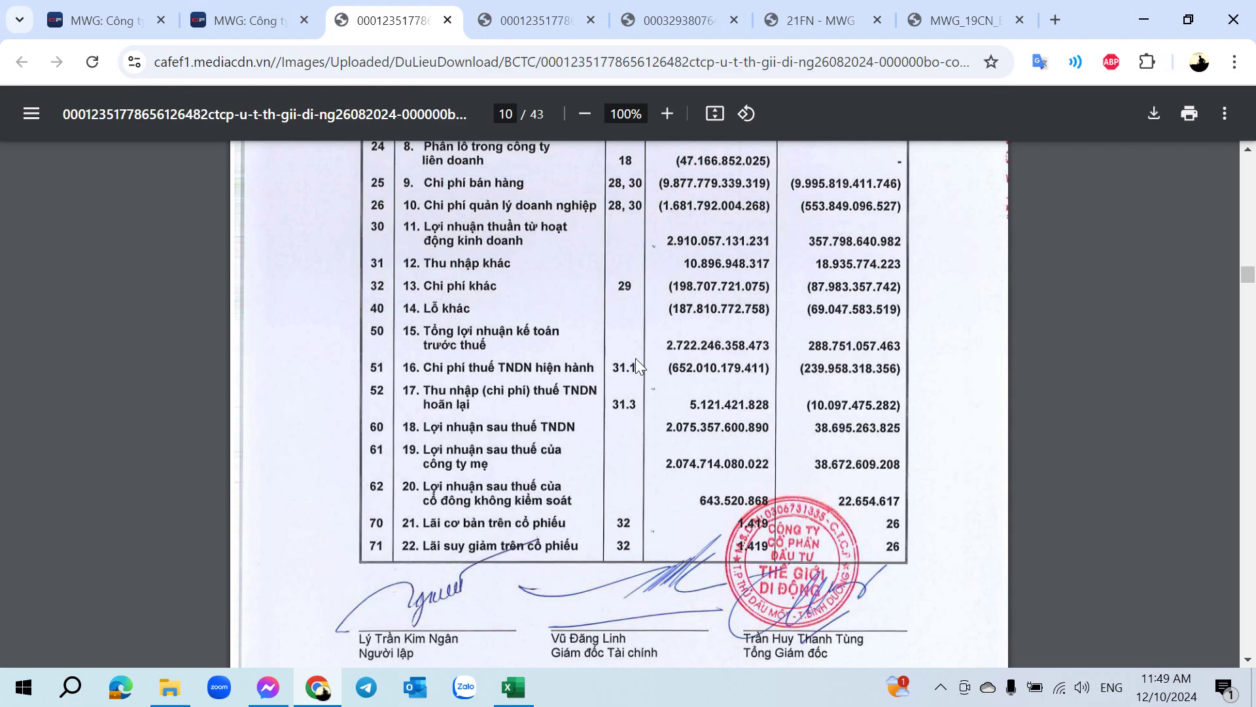
Step: Return to the Excel workbook and check the 6T/2023 Lãi ST Cty Mẹ figure in H474
key(alt+Tab)
scroll(600, 393, up, 1)
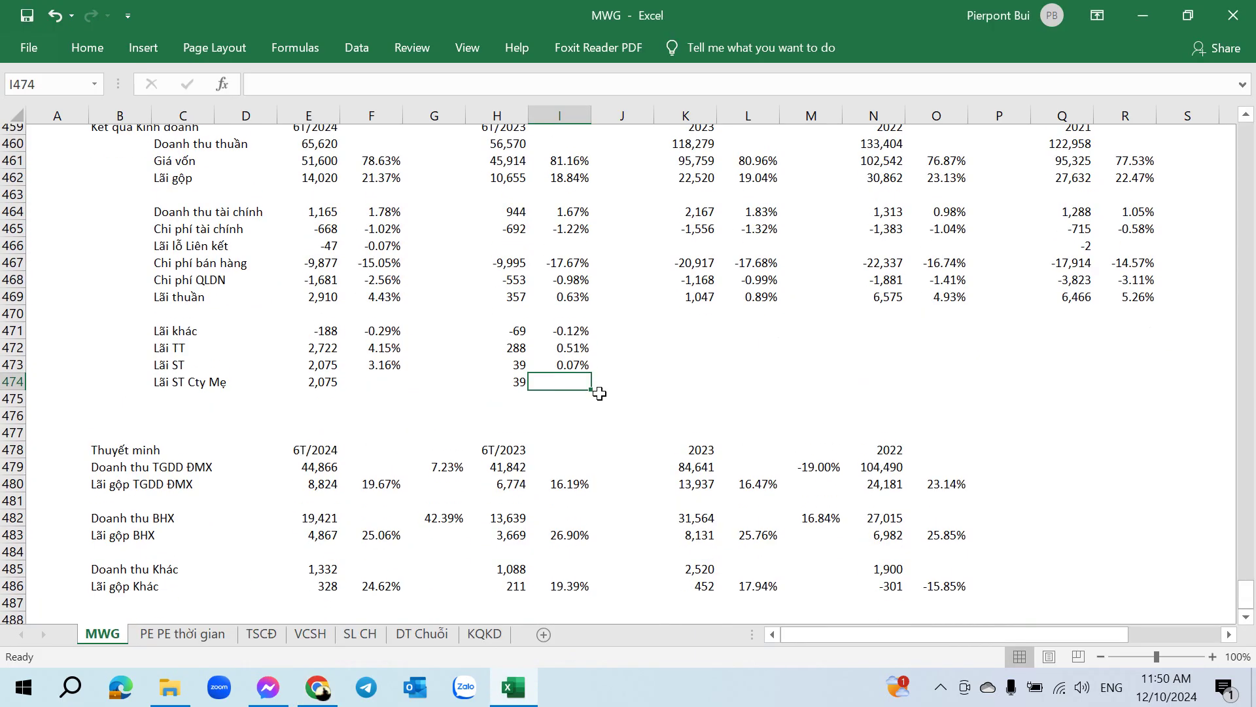
scroll(599, 393, up, 1)
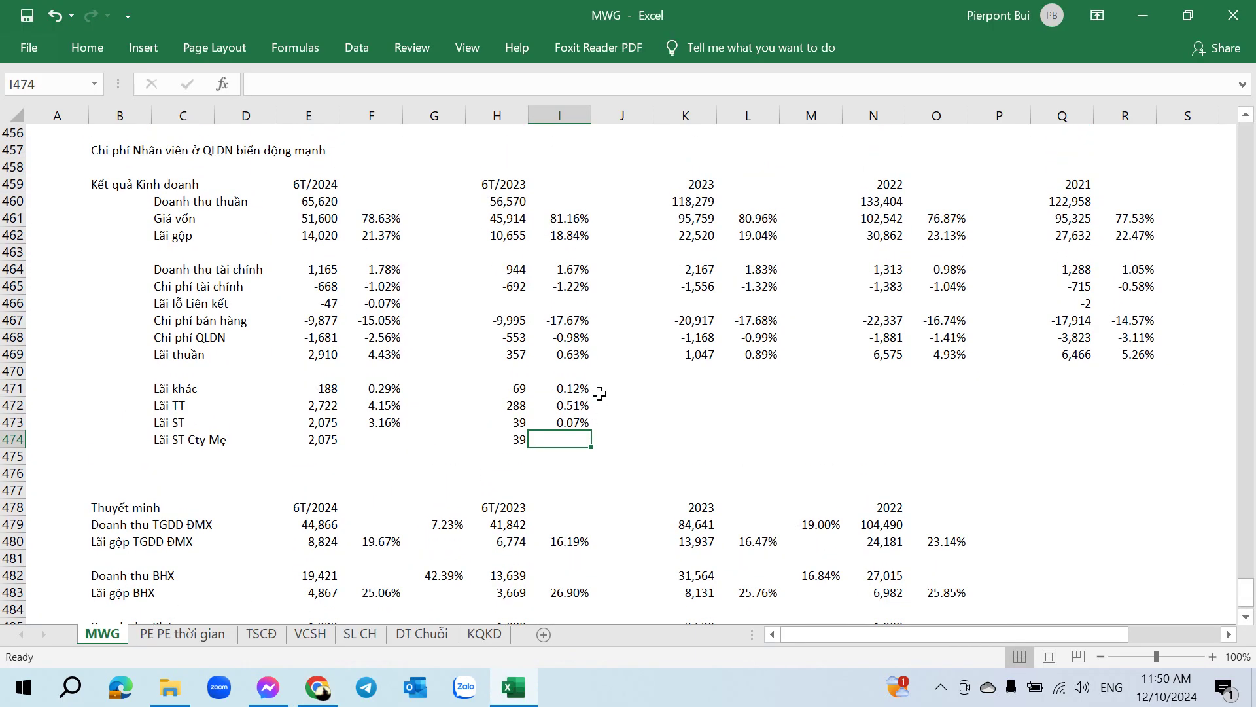
click(507, 442)
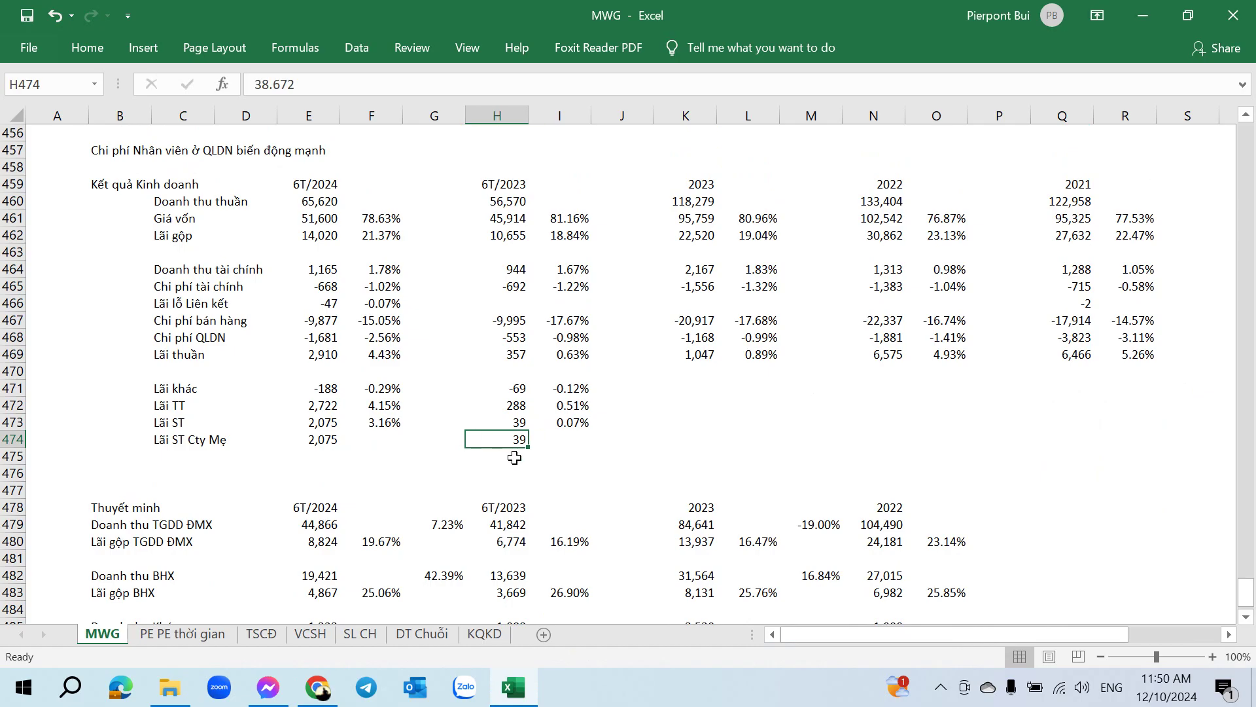
Step: Check the 6T/2023 Lãi ST figure in H473, and locate corporate income tax note 31 of the financial report in the browser
click(517, 421)
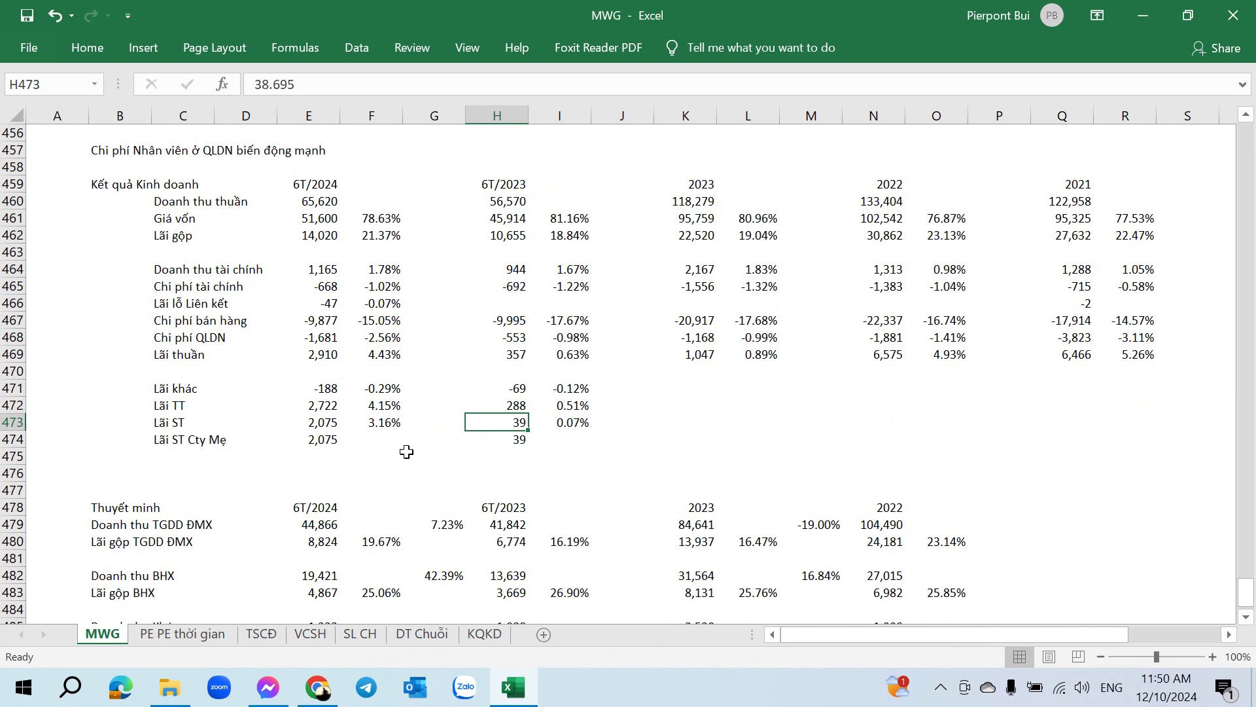
key(alt+Tab)
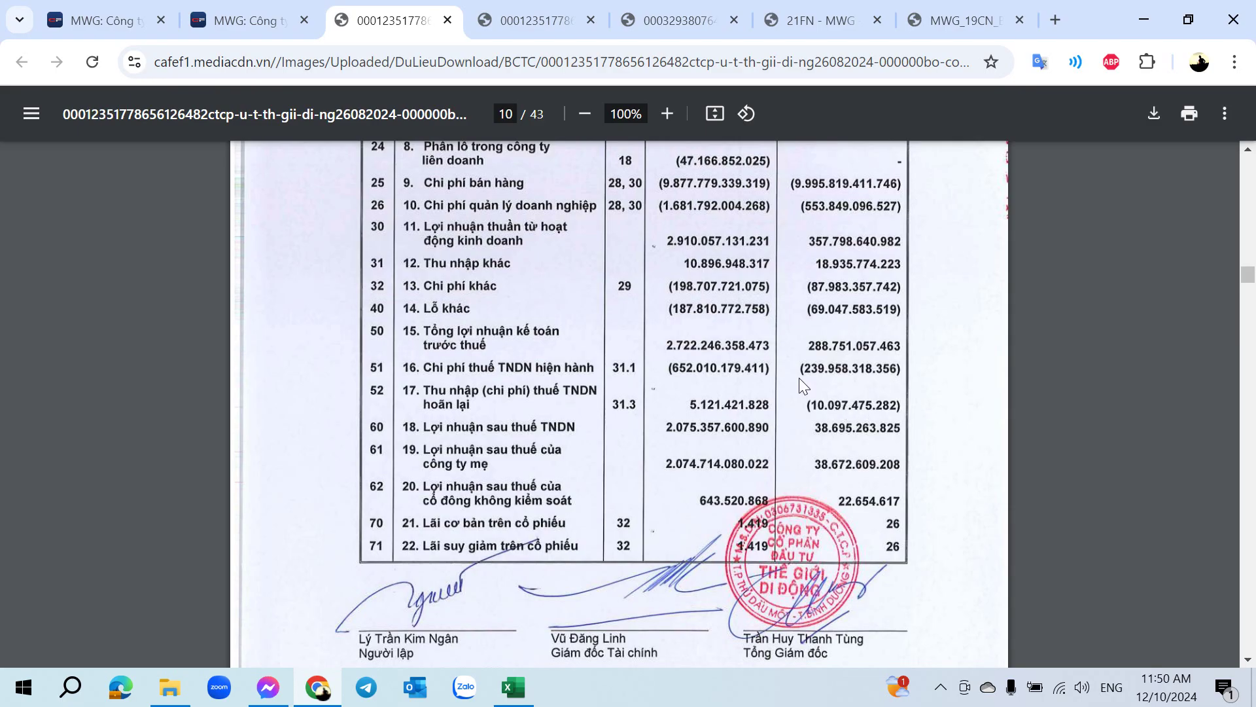
click(532, 19)
scroll(576, 382, down, 3)
click(418, 19)
click(562, 8)
scroll(496, 354, down, 2)
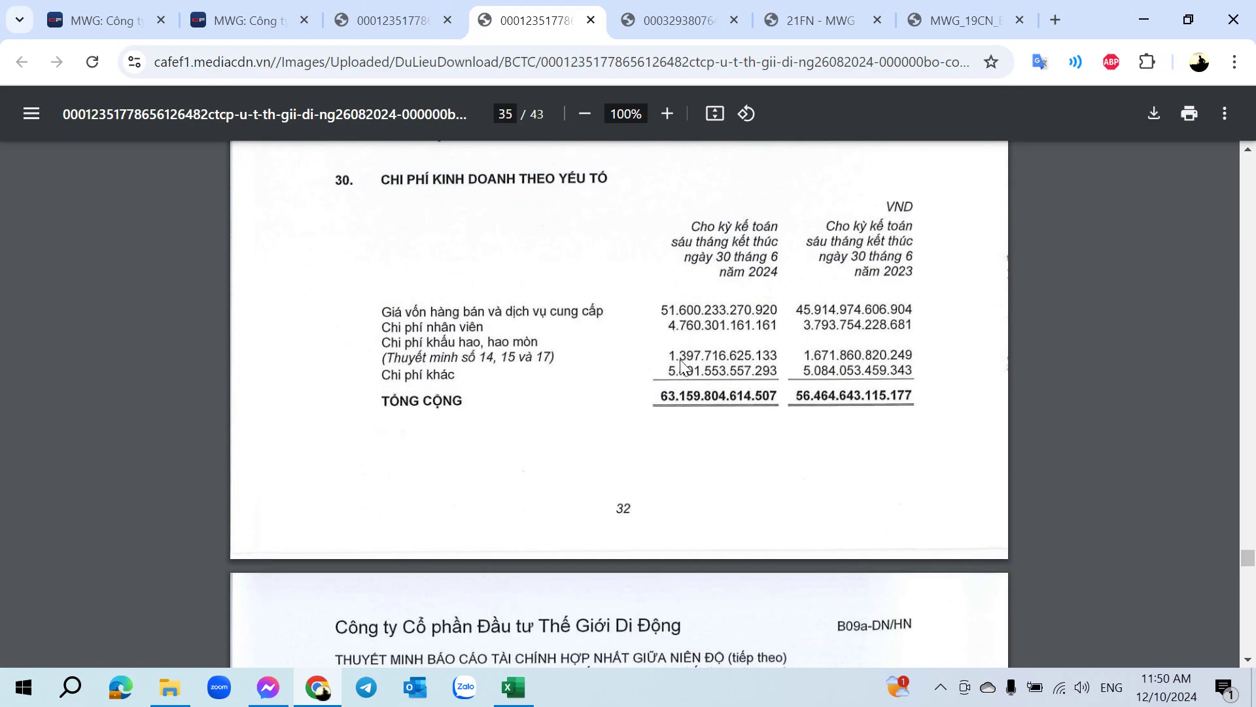
scroll(685, 388, down, 8)
scroll(683, 388, up, 8)
scroll(559, 527, down, 6)
scroll(552, 521, down, 3)
scroll(551, 521, up, 3)
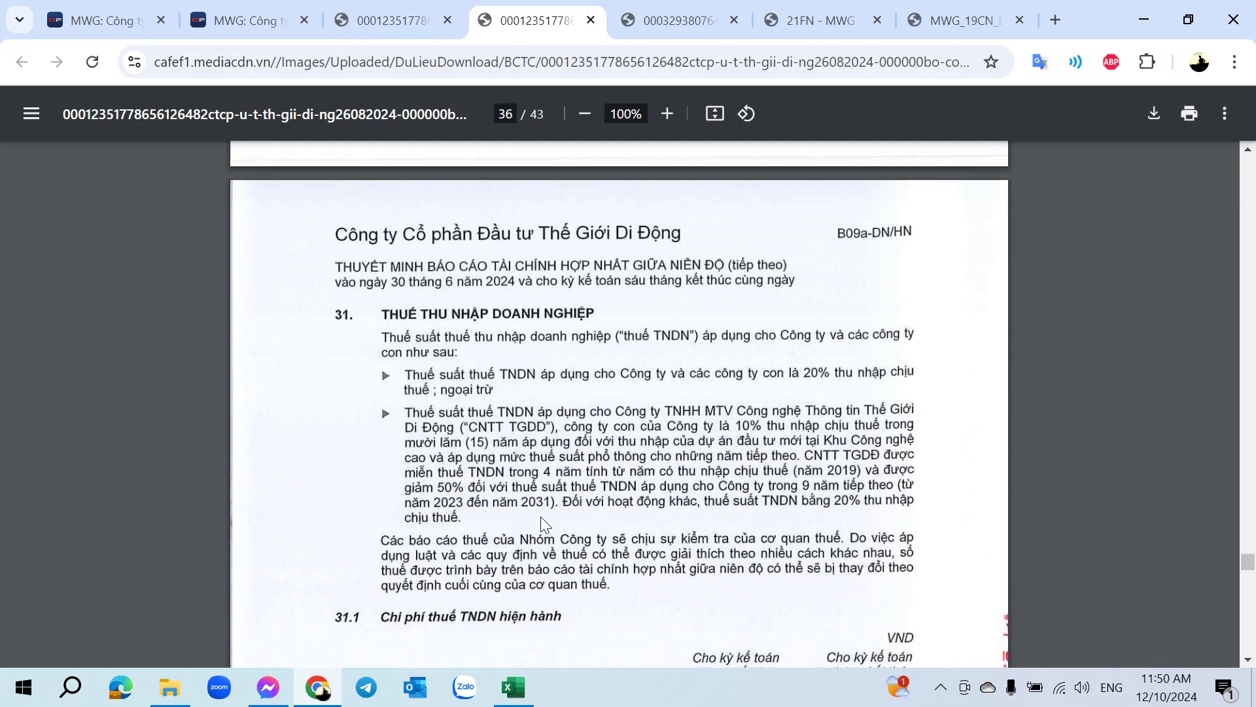
Step: Compare the income statement's tax lines with the tax rates and current tax expense in note 31
click(401, 19)
click(484, 12)
scroll(679, 489, down, 1)
scroll(680, 489, down, 1)
scroll(615, 407, up, 1)
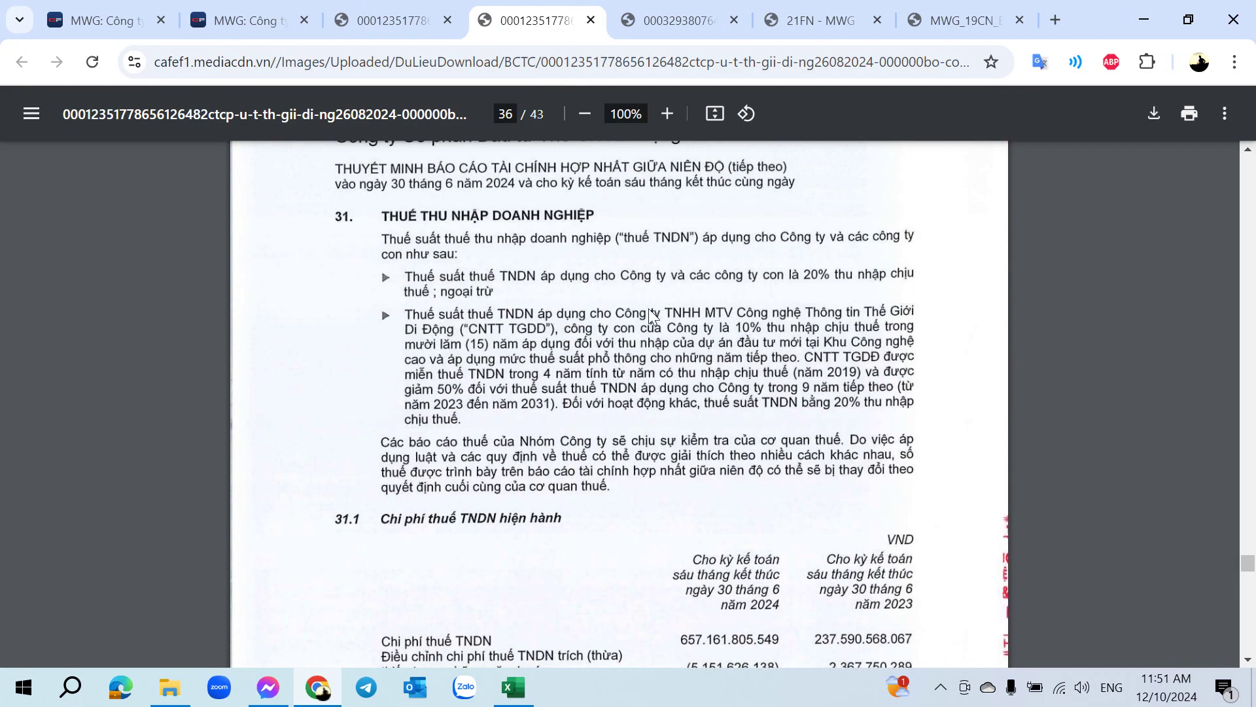
scroll(693, 385, down, 5)
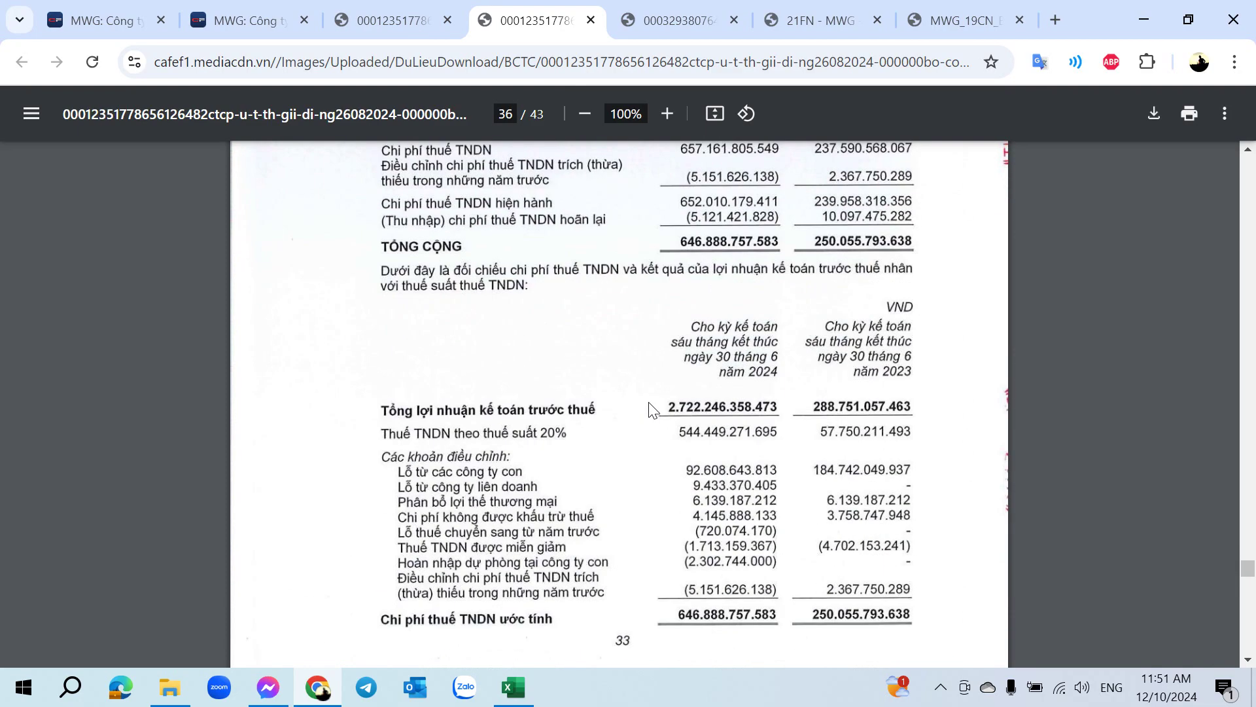
scroll(652, 409, up, 1)
scroll(653, 409, up, 1)
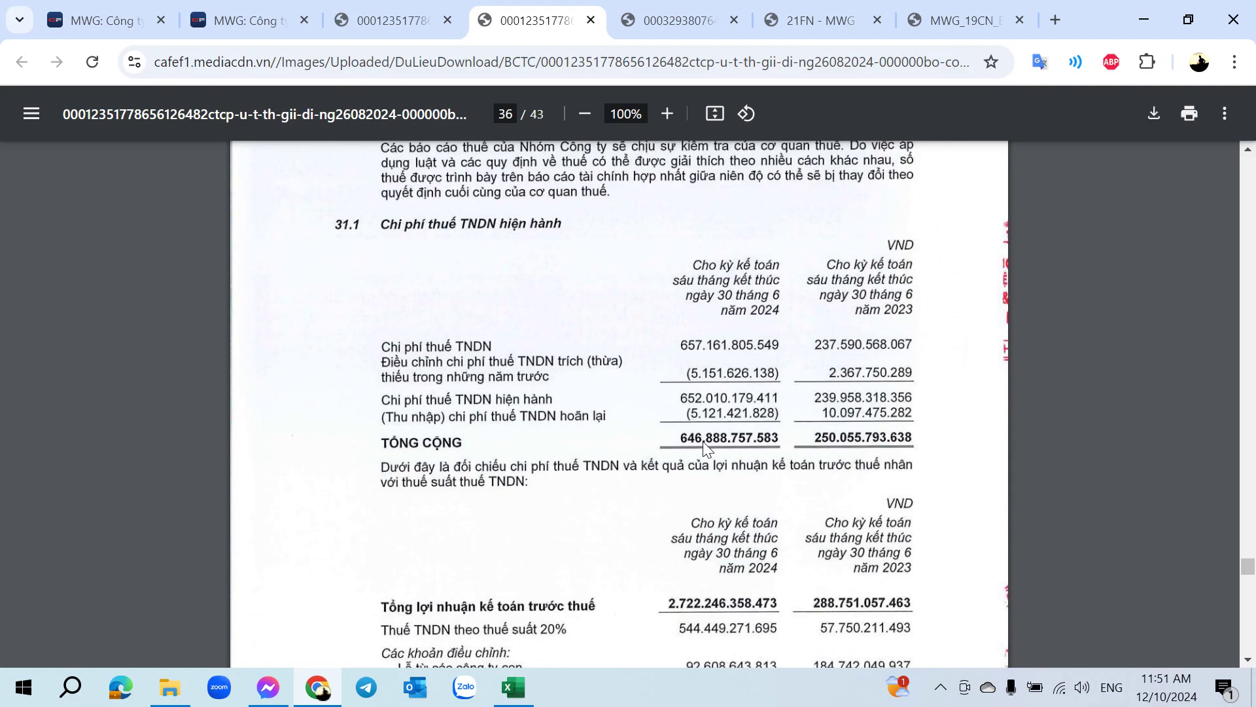
Step: Examine the note 31.1 reconciliation of pre-tax profit with the 20% tax rate against the income statement's tax and profit lines
scroll(704, 449, down, 3)
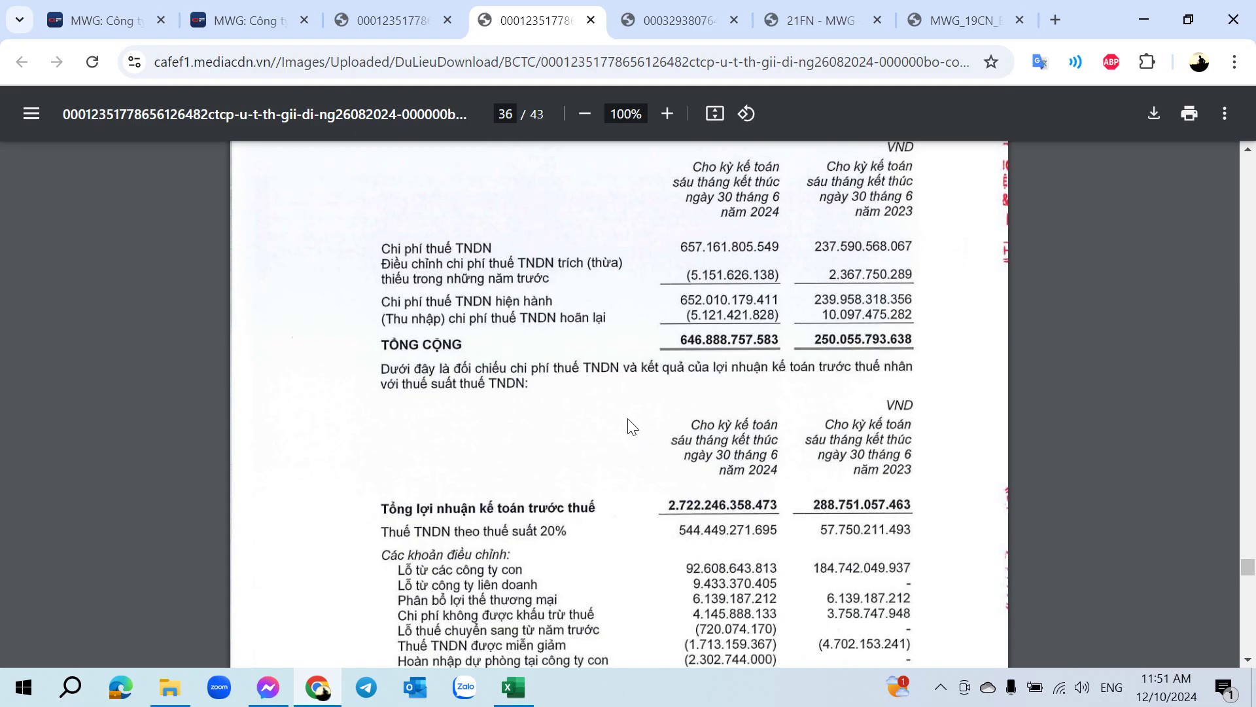
scroll(628, 429, up, 1)
scroll(628, 429, down, 2)
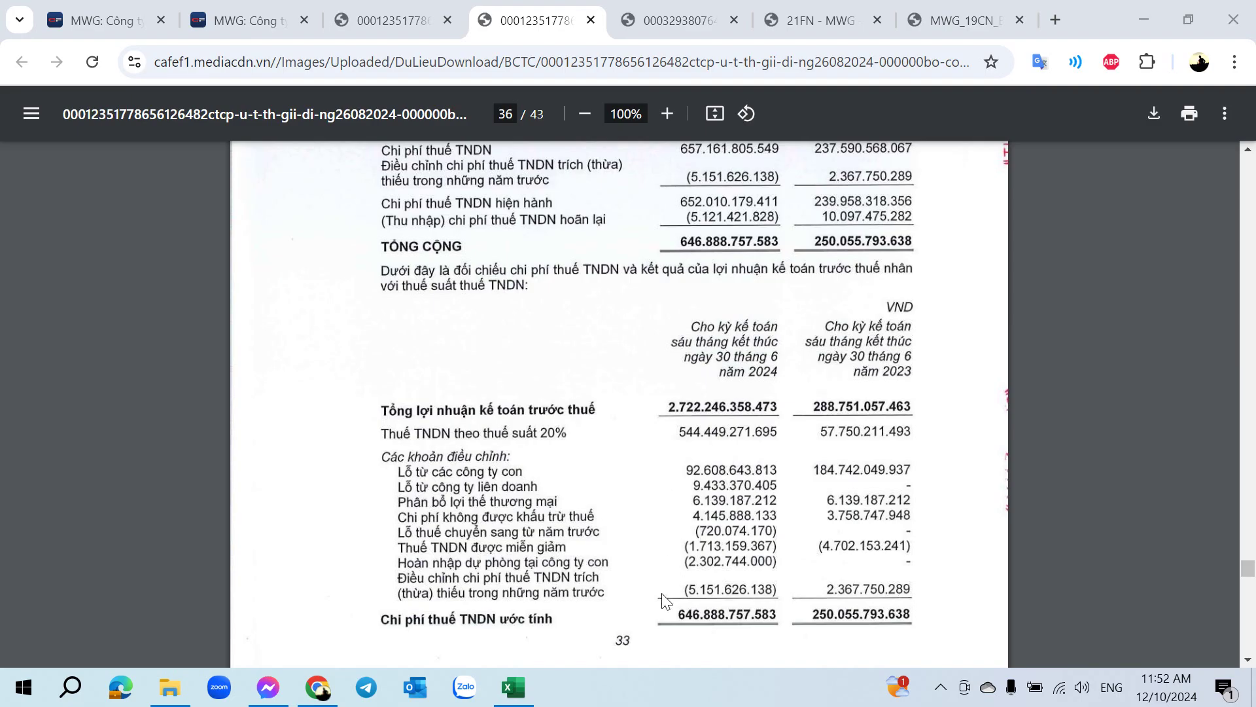
scroll(682, 628, down, 2)
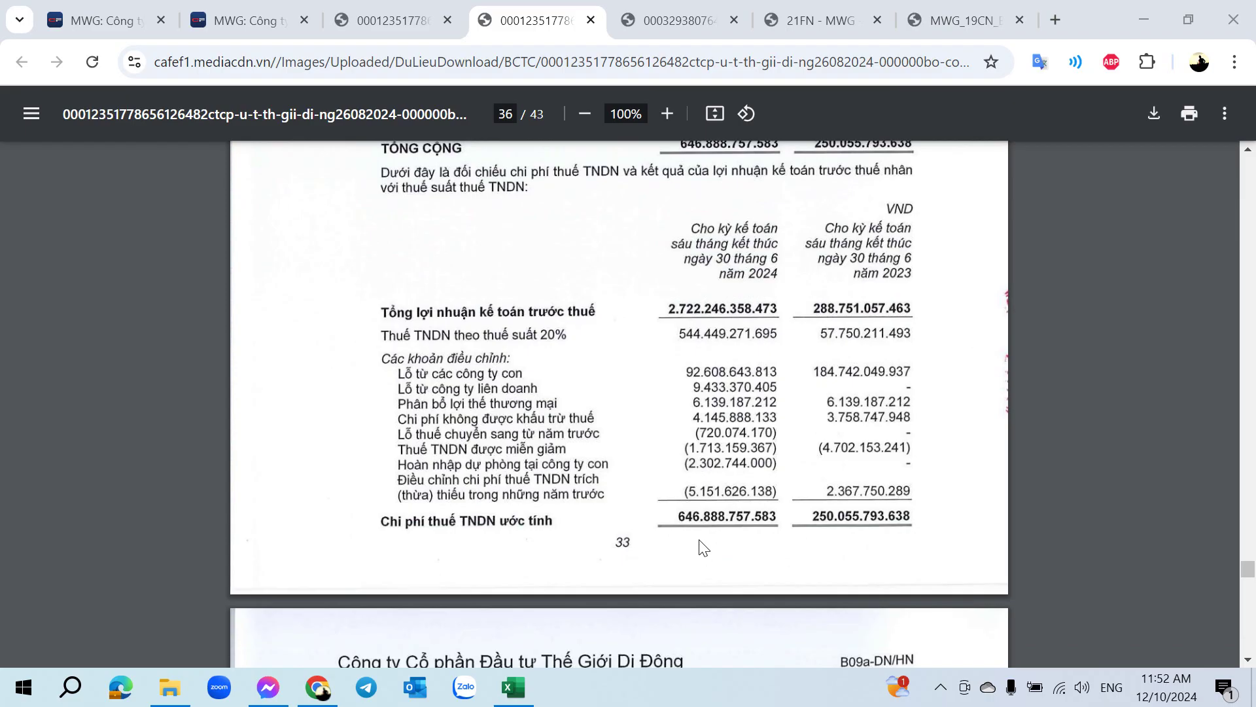
scroll(704, 544, down, 5)
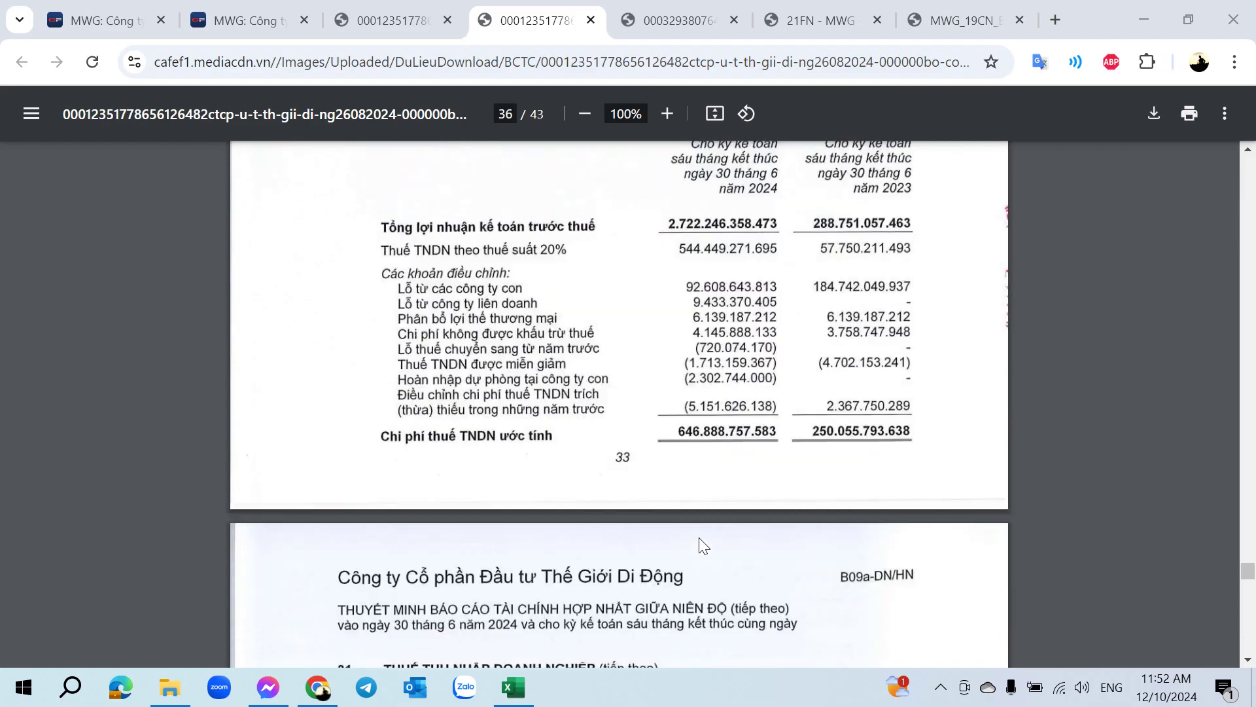
scroll(693, 517, up, 4)
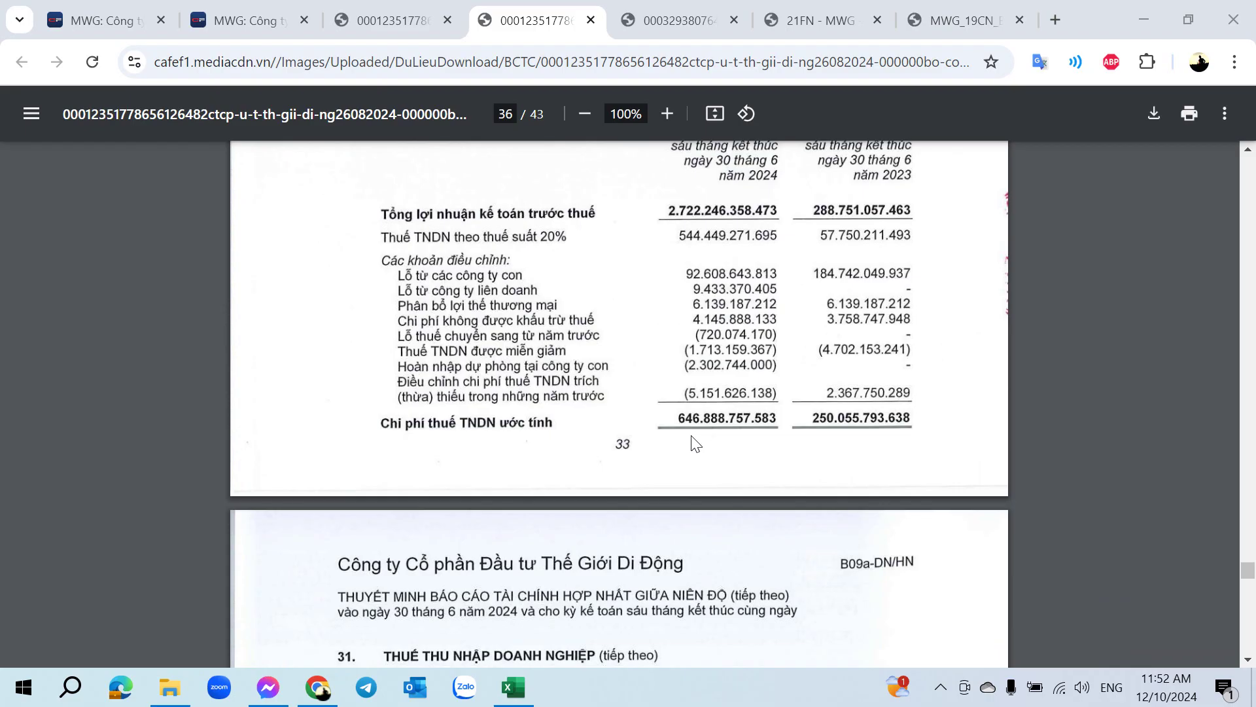
click(422, 18)
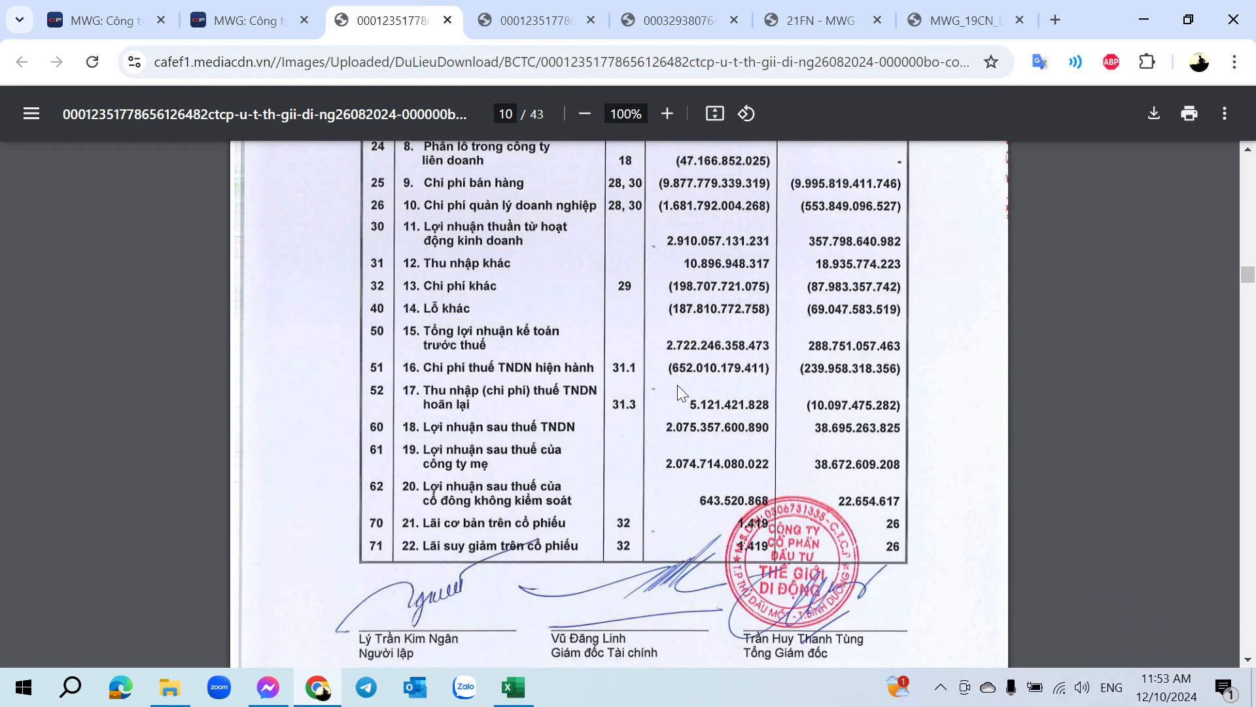
click(535, 20)
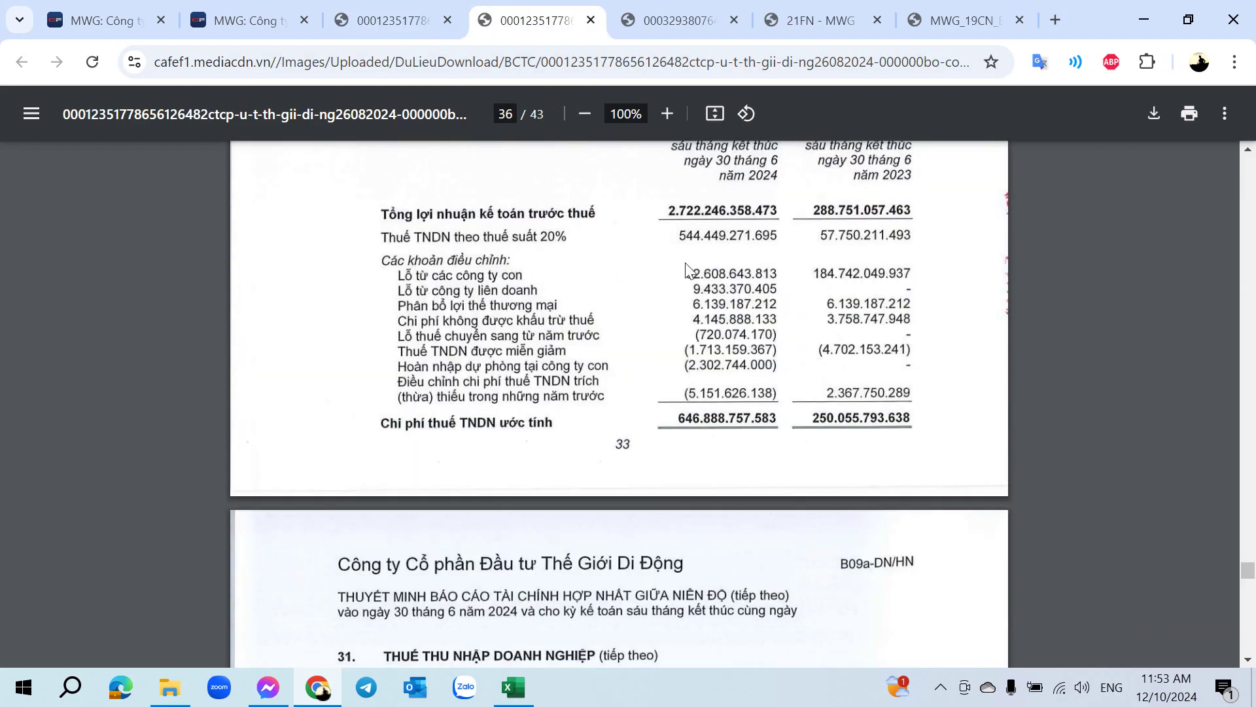
click(394, 8)
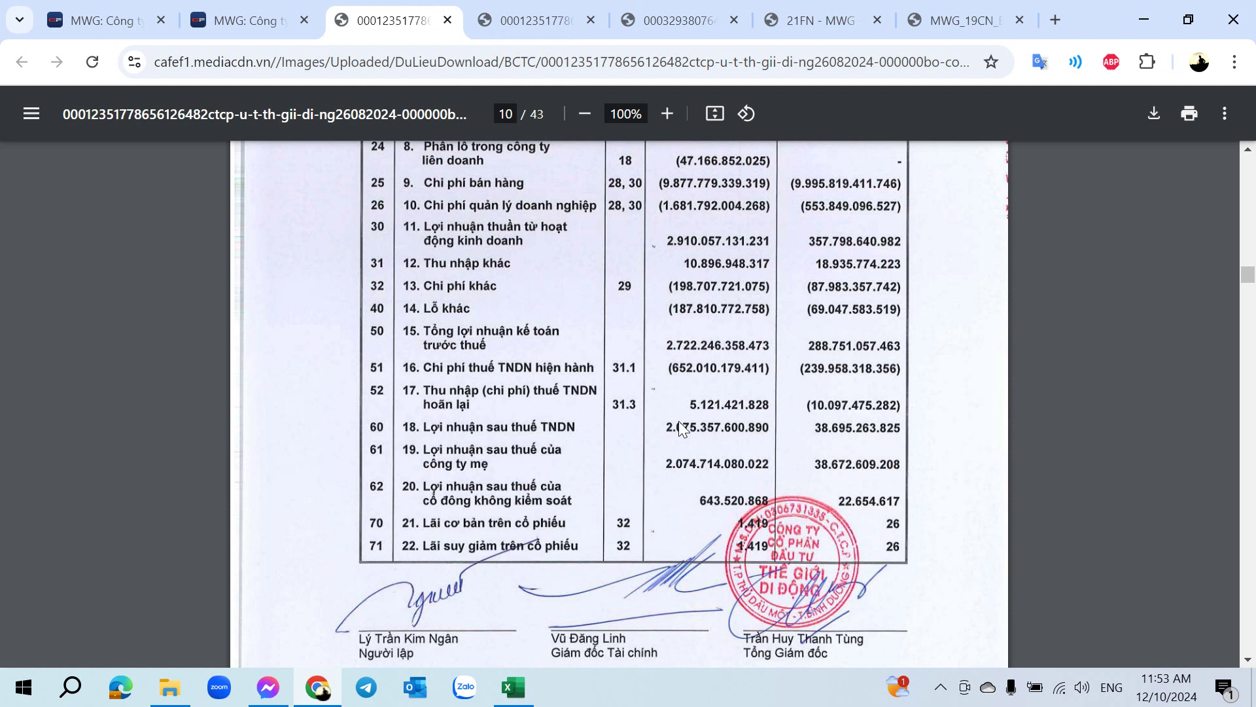
click(528, 13)
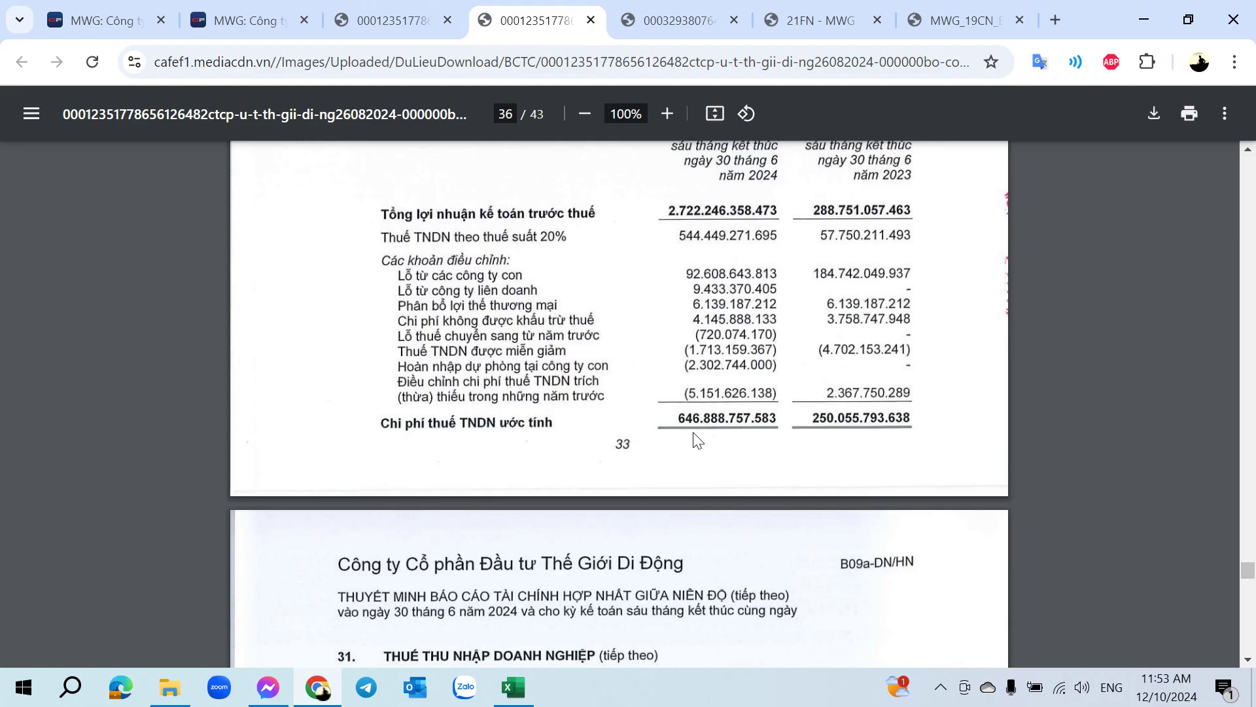
Step: Review deferred tax note 31.3 and the carried-forward tax losses by subsidiary in note 31.4
scroll(513, 481, down, 10)
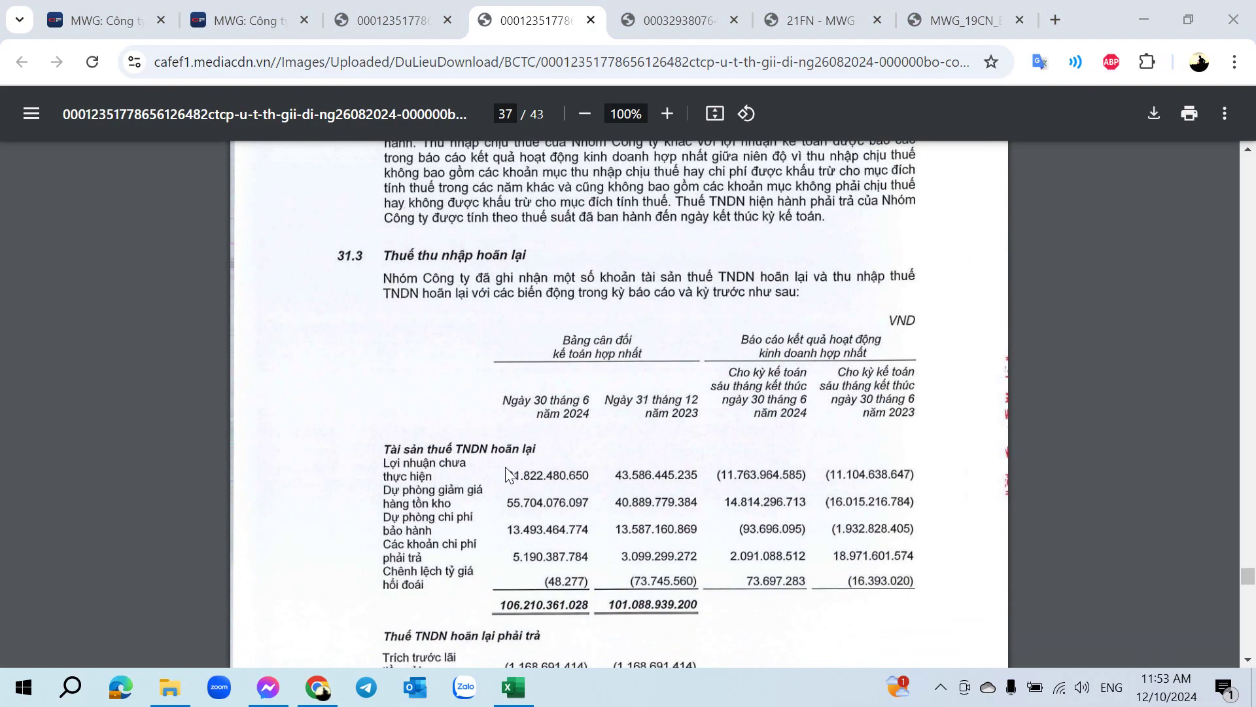
scroll(506, 475, down, 10)
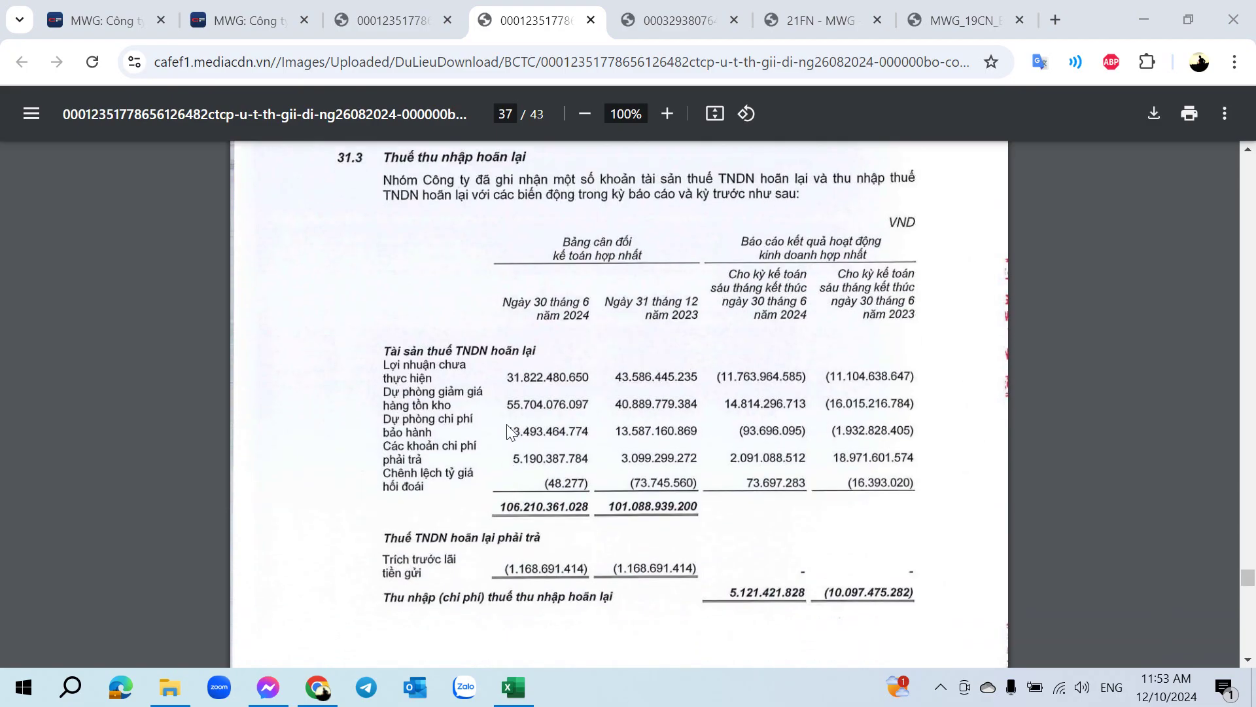
scroll(535, 465, down, 5)
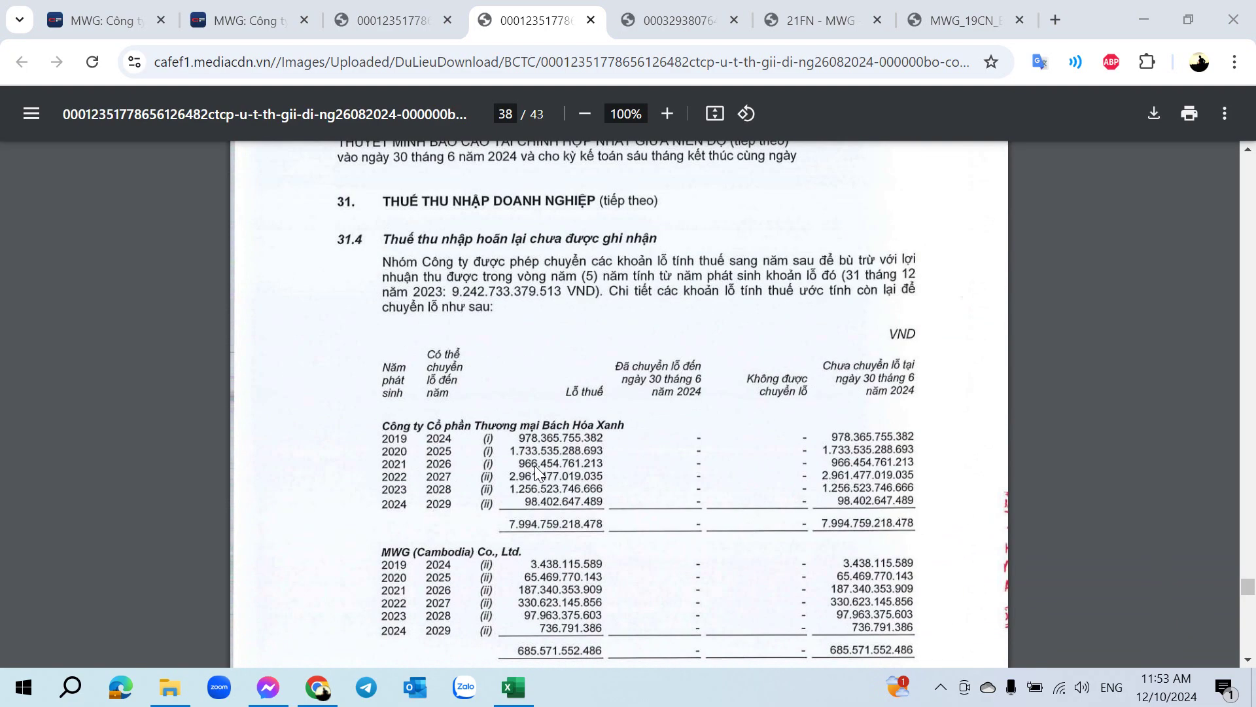
scroll(535, 466, down, 1)
scroll(535, 465, up, 1)
scroll(535, 466, up, 10)
scroll(535, 465, down, 10)
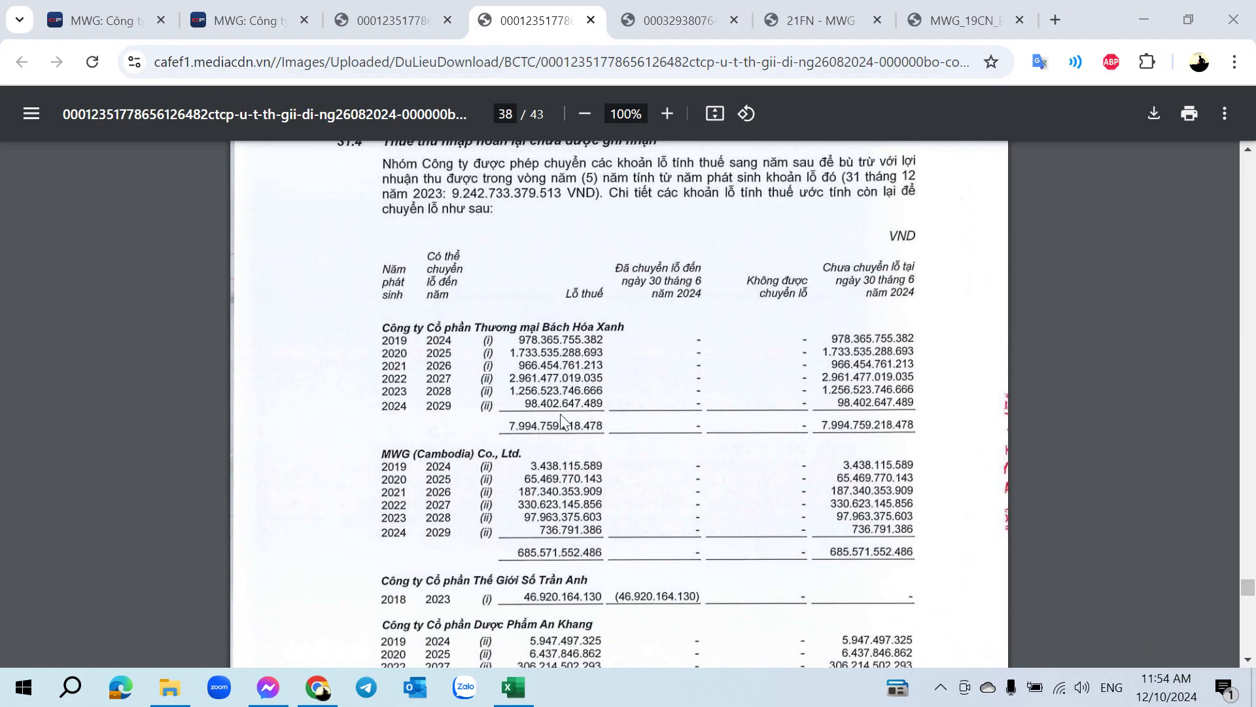
scroll(560, 413, down, 3)
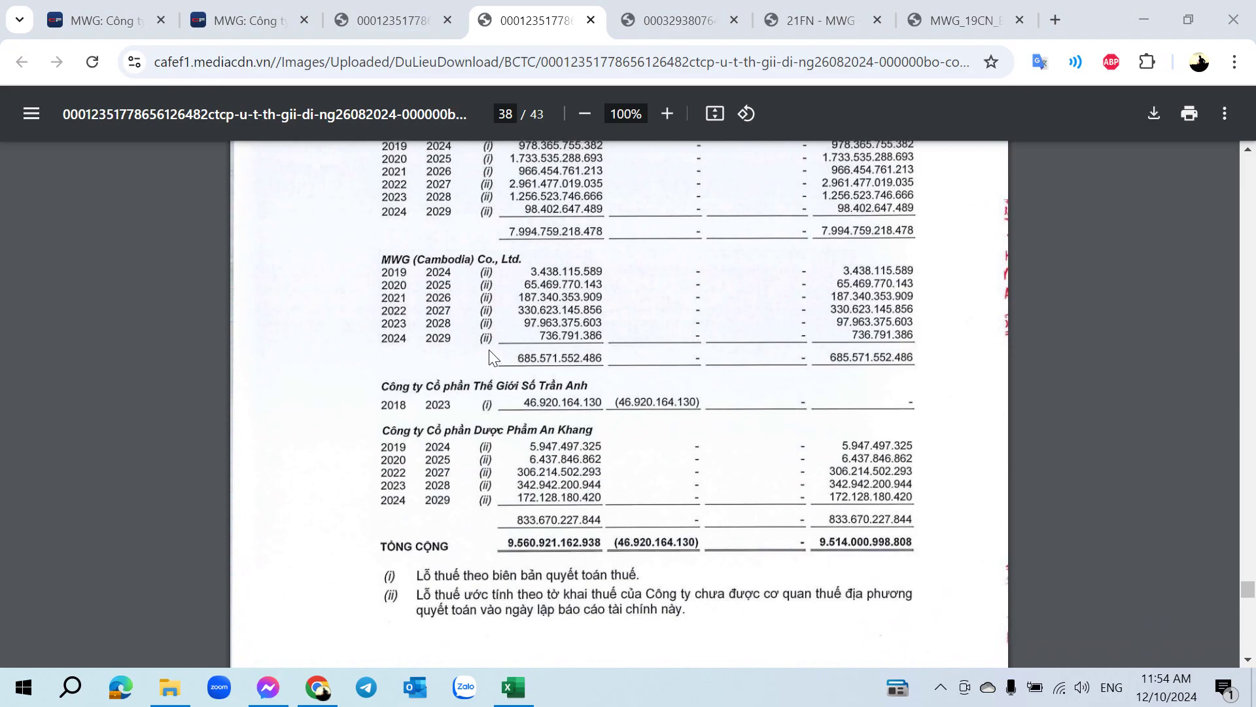
scroll(562, 371, up, 3)
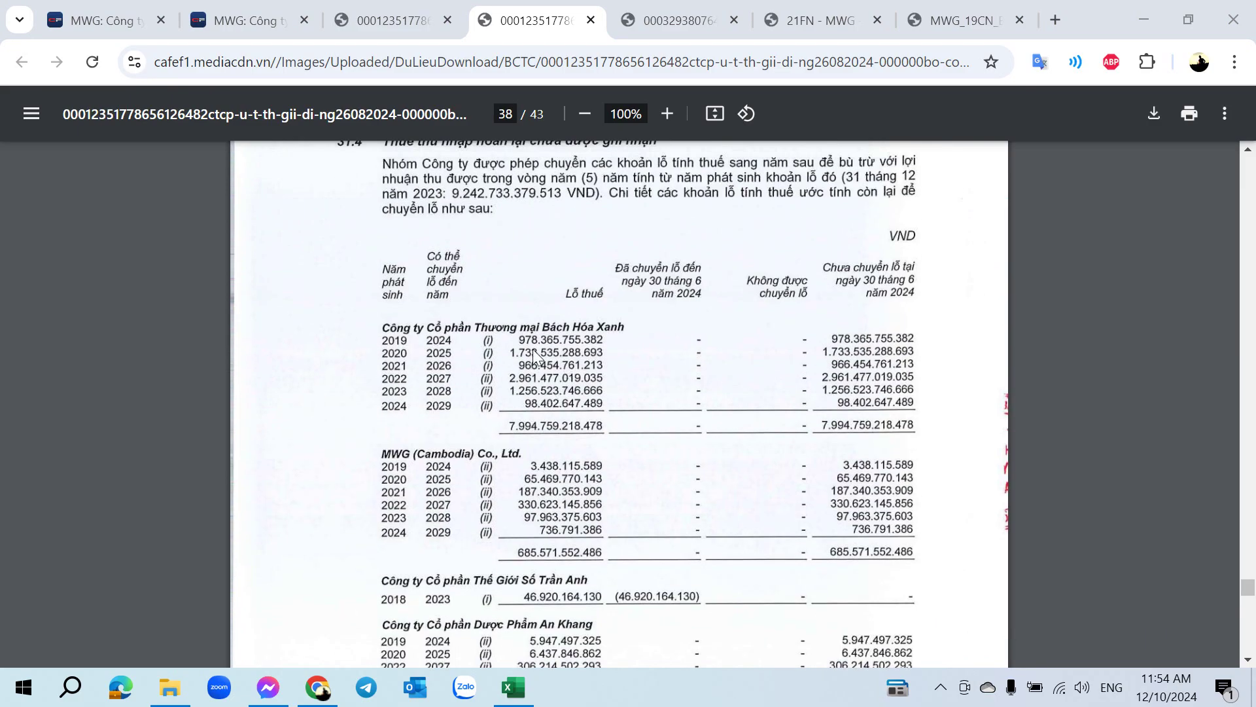
scroll(533, 348, down, 2)
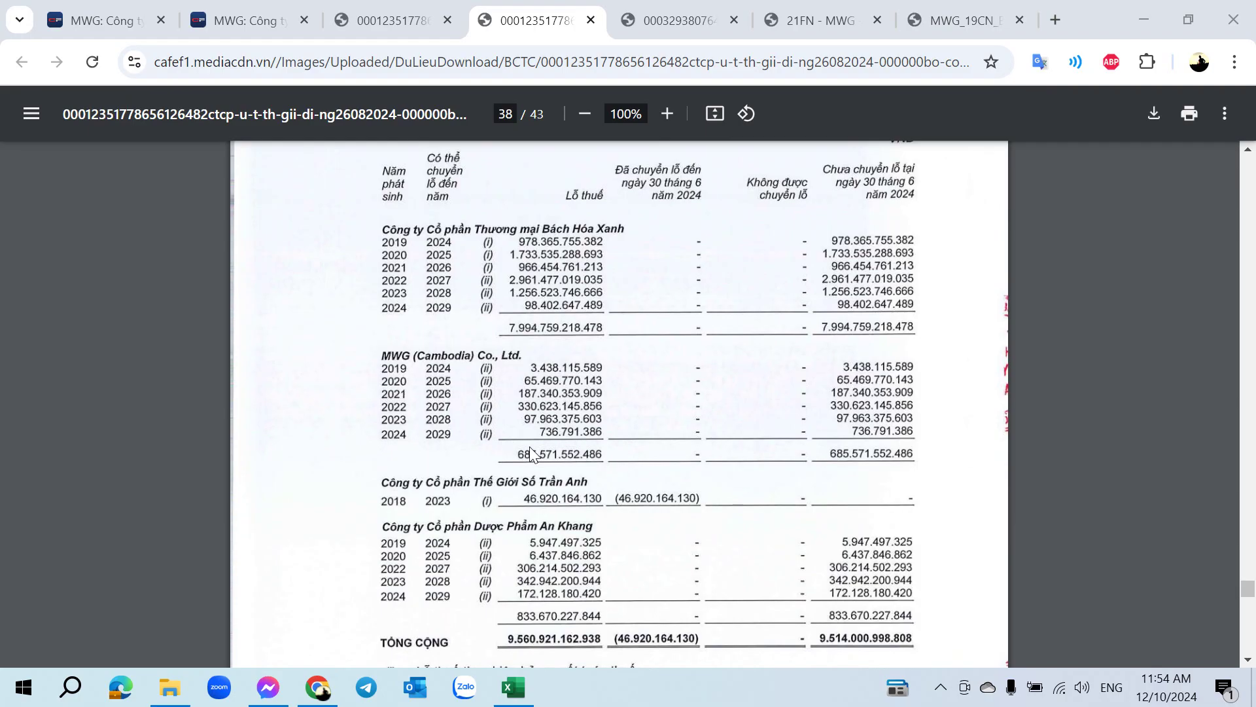
scroll(524, 434, down, 1)
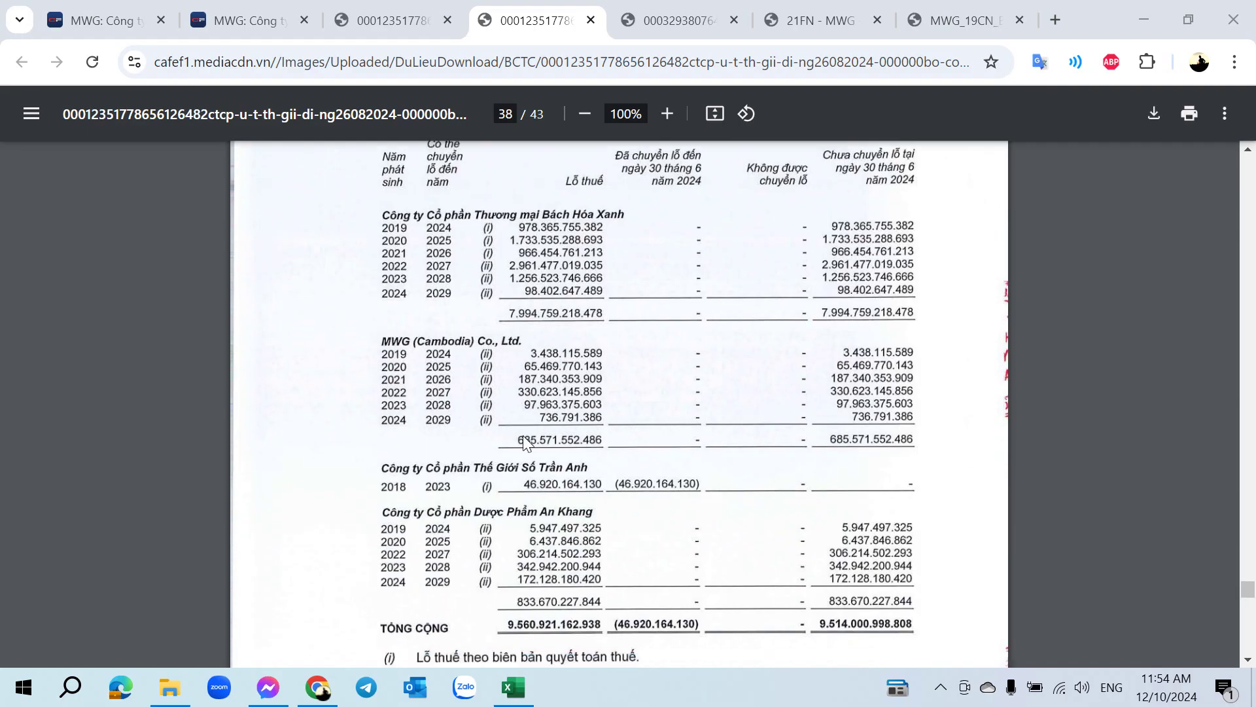
scroll(524, 435, up, 2)
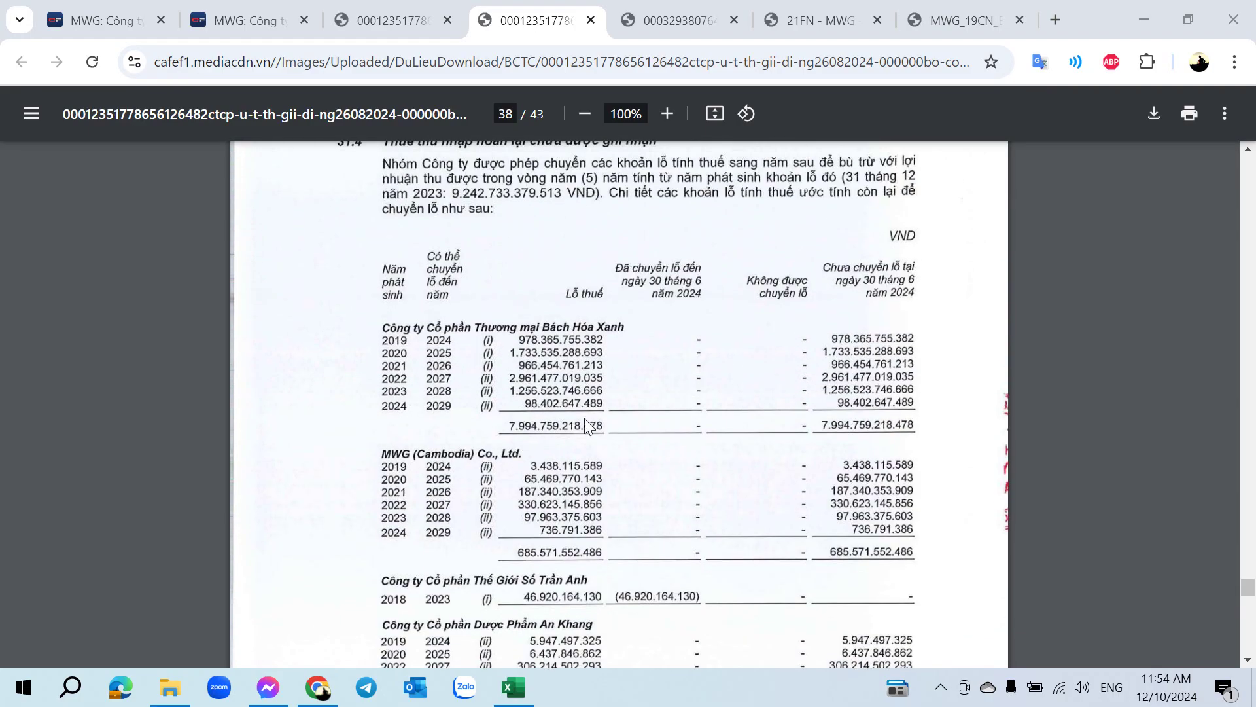
scroll(585, 420, down, 2)
scroll(587, 425, down, 3)
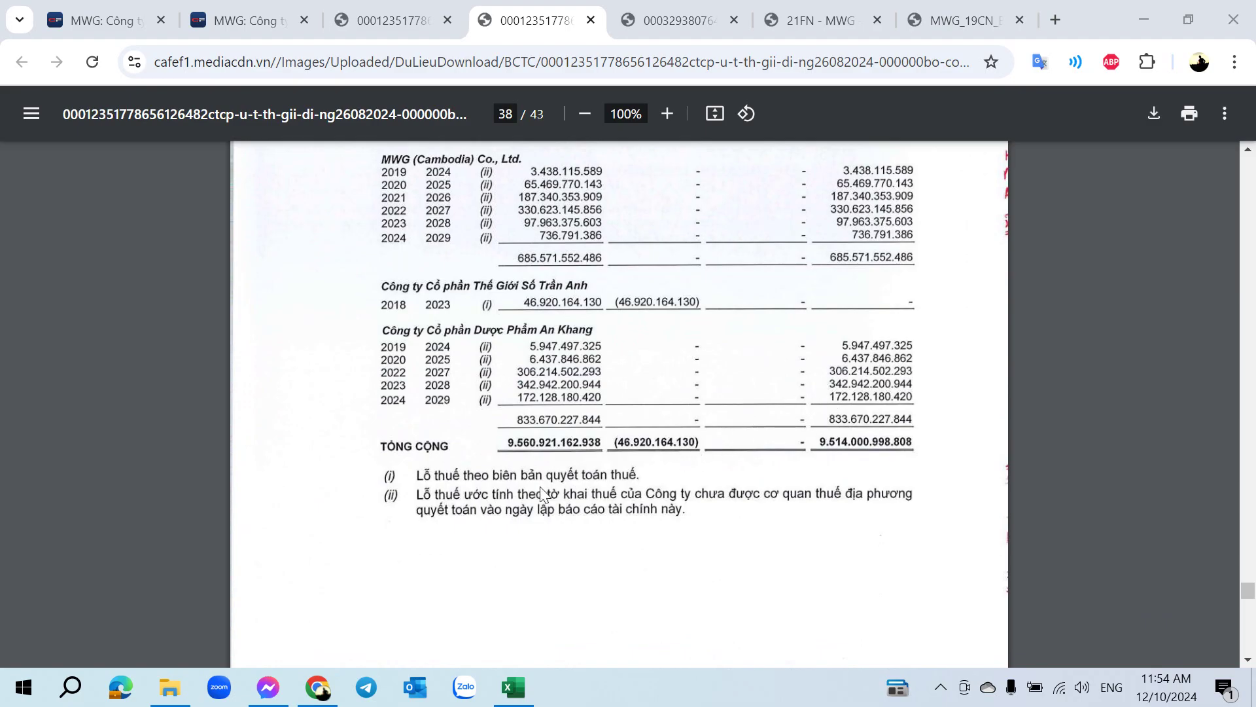
Step: From the note 31.1 total tax, add Thuế 647 in E476 of the Excel workbook and estimate Lãi TT - Mảng có lãi in E477 as =E476/20%
scroll(543, 494, down, 2)
scroll(543, 494, down, 6)
scroll(541, 492, up, 20)
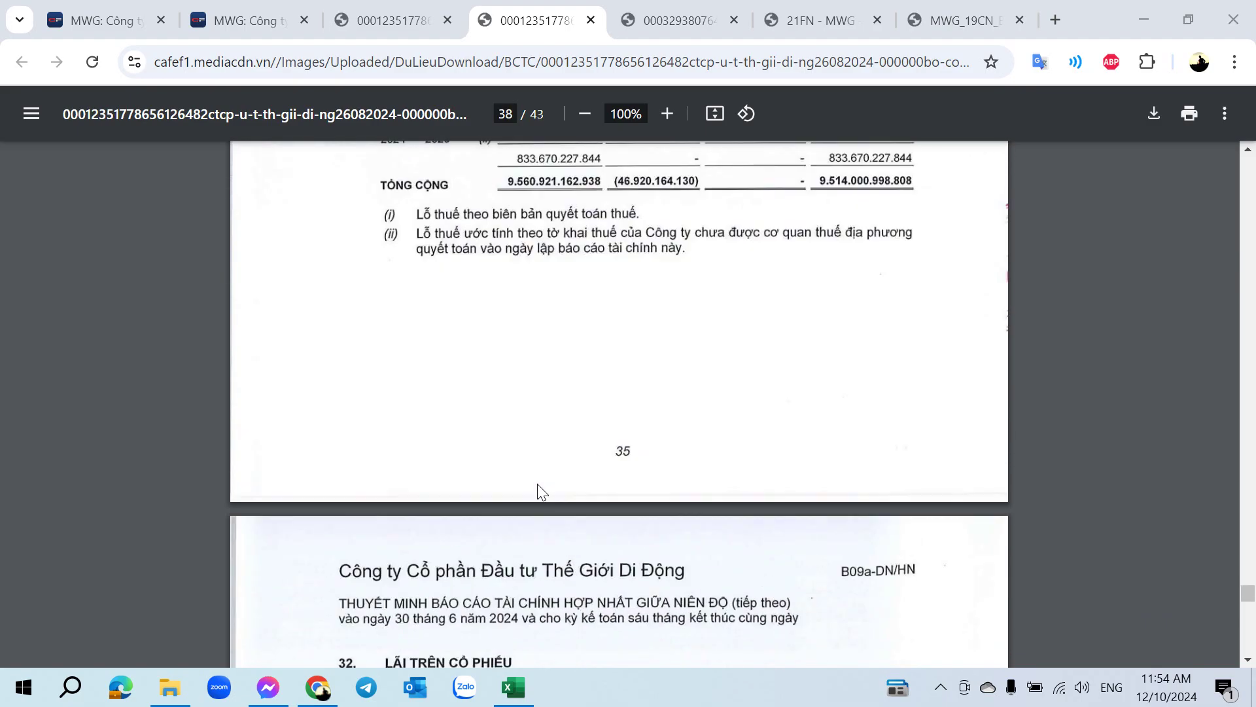
scroll(535, 475, down, 4)
scroll(530, 451, up, 12)
scroll(530, 450, up, 3)
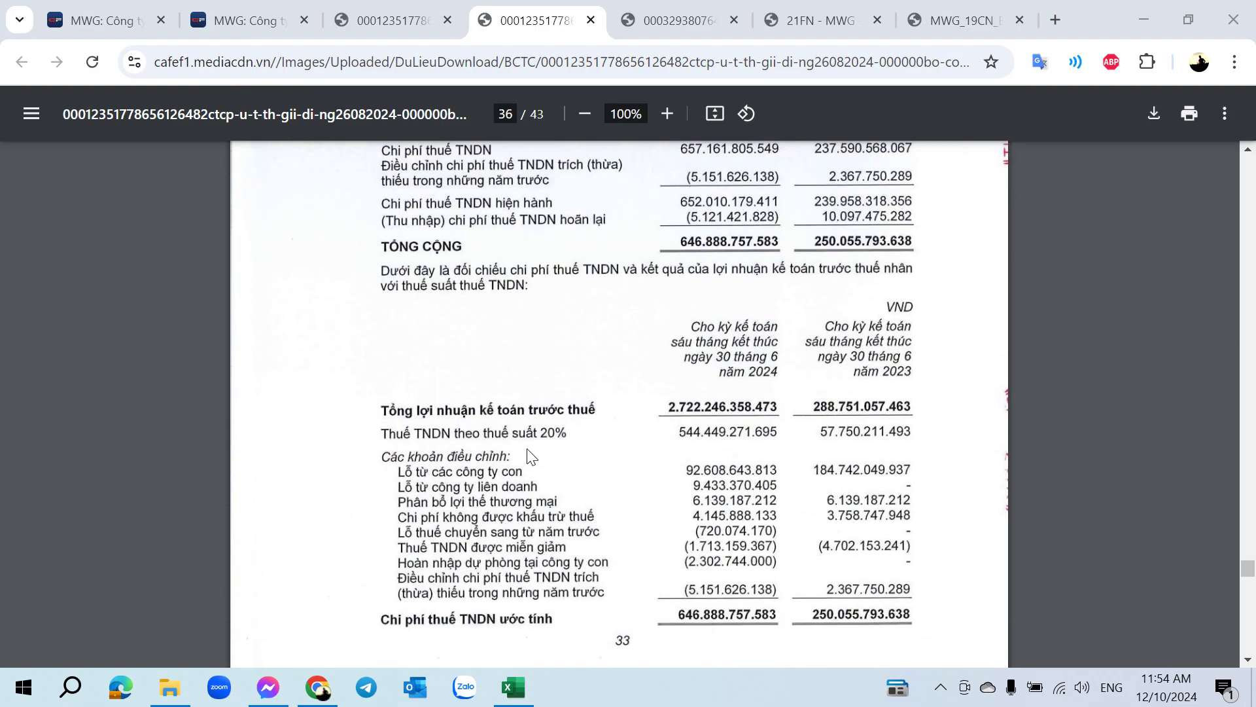
key(alt+Tab)
click(318, 440)
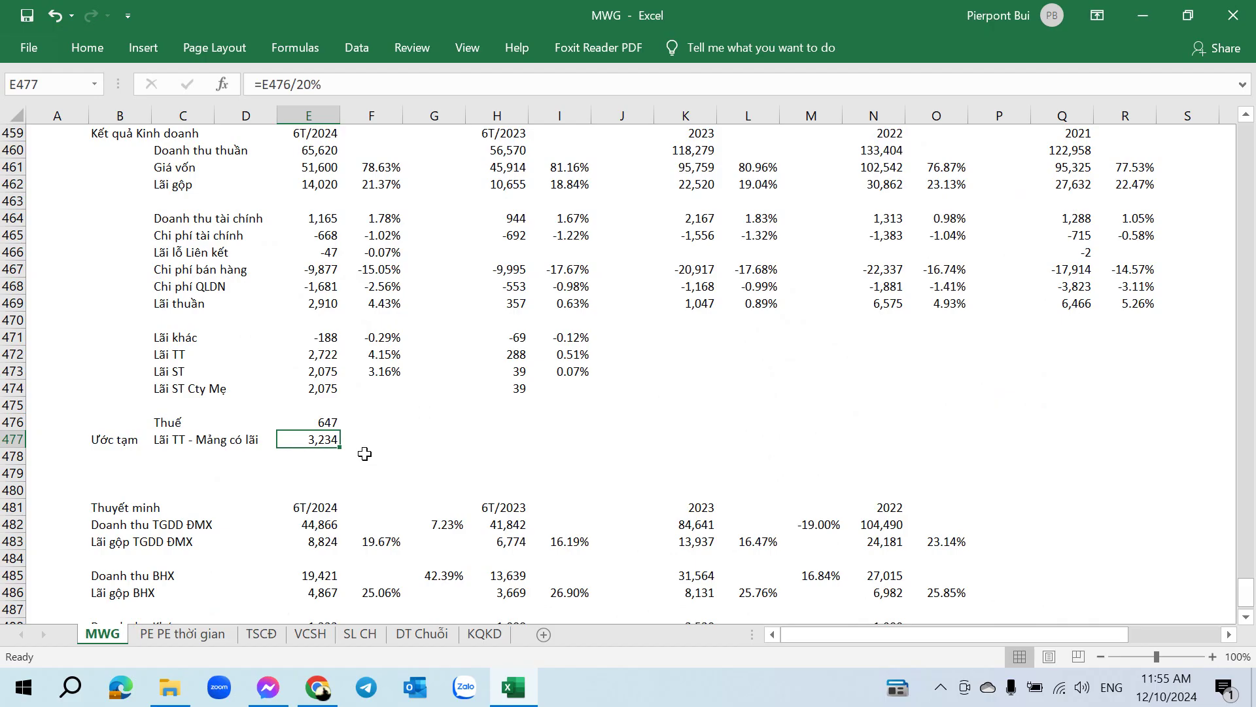
key(alt+Tab)
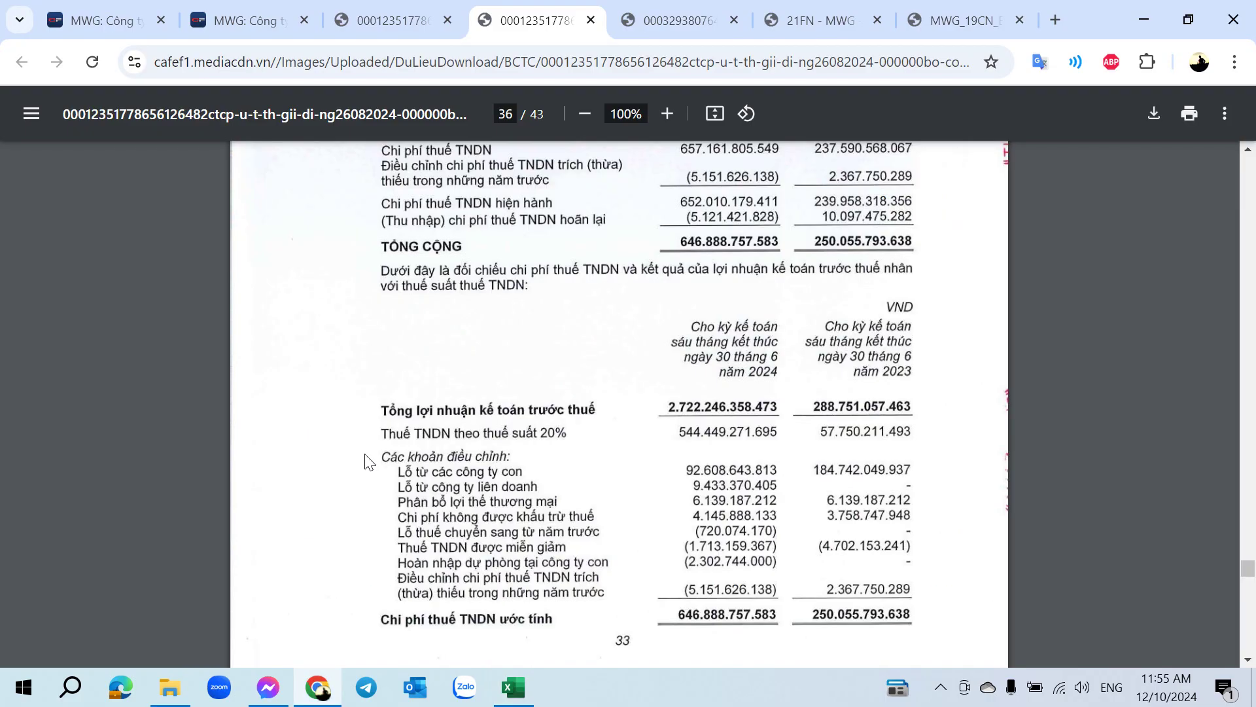
key(alt+Tab)
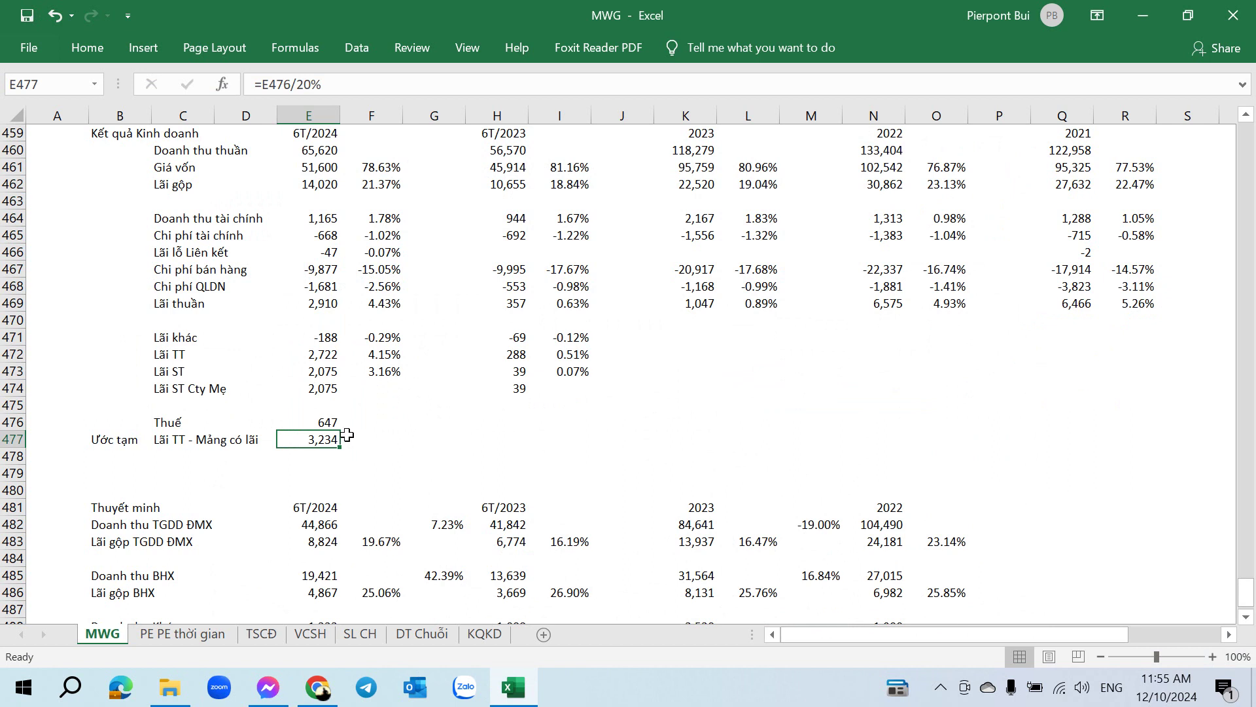
Step: Look up the 6T/2023 total tax in note 31.1, enter 250 for Thuế in H476, and compute H477 as =H476/20%
click(332, 420)
key(Right)
key(Right)
key(Right)
key(alt+Tab)
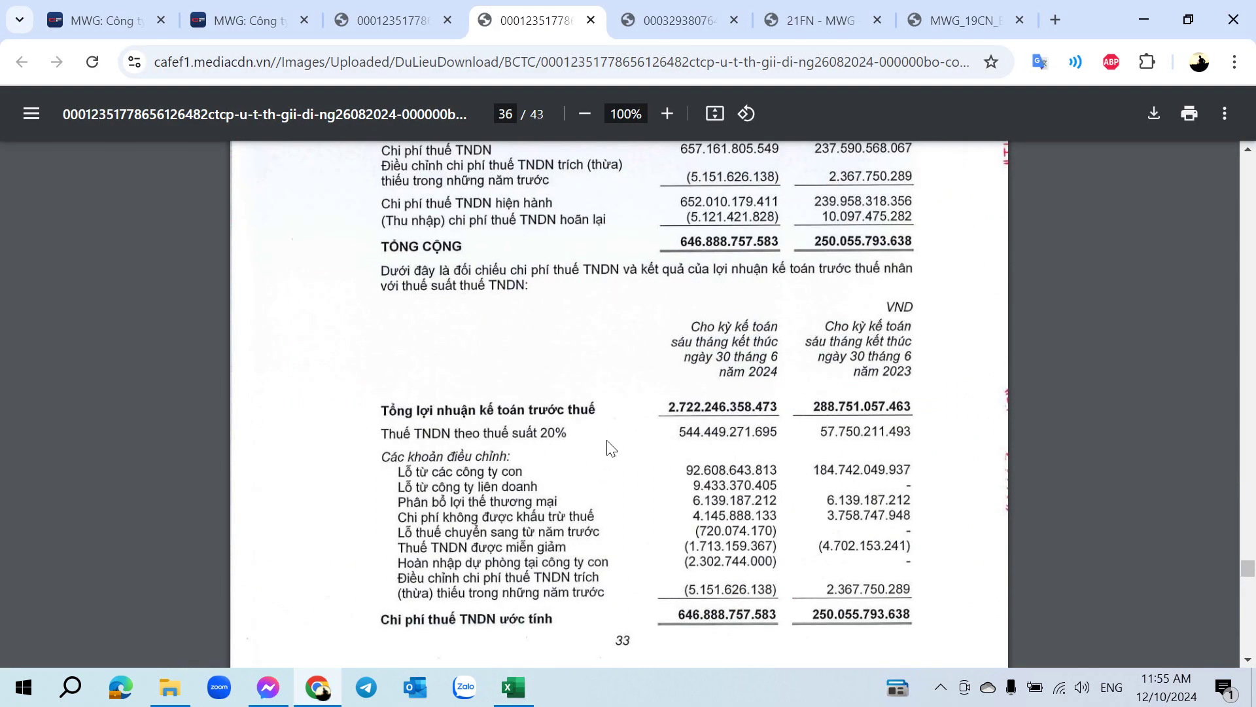
key(alt+Tab)
key(alt+Tab)
scroll(645, 433, up, 2)
scroll(644, 433, down, 2)
scroll(644, 433, up, 2)
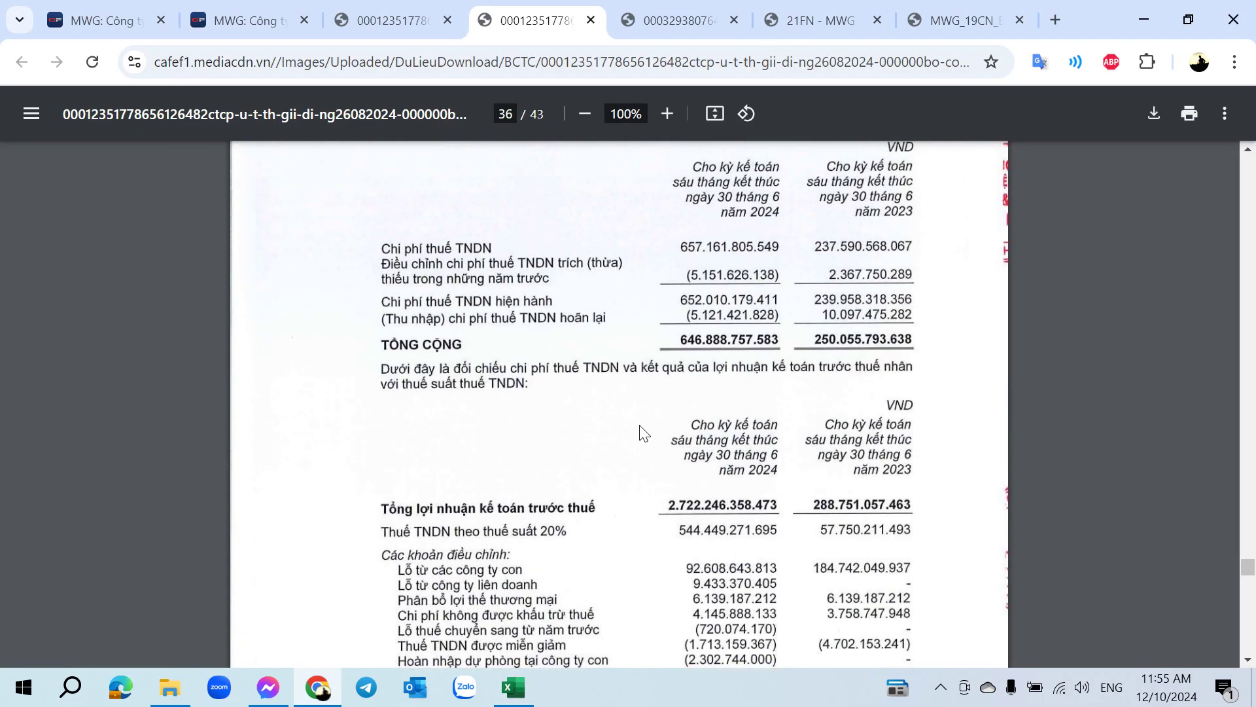
key(alt+Tab)
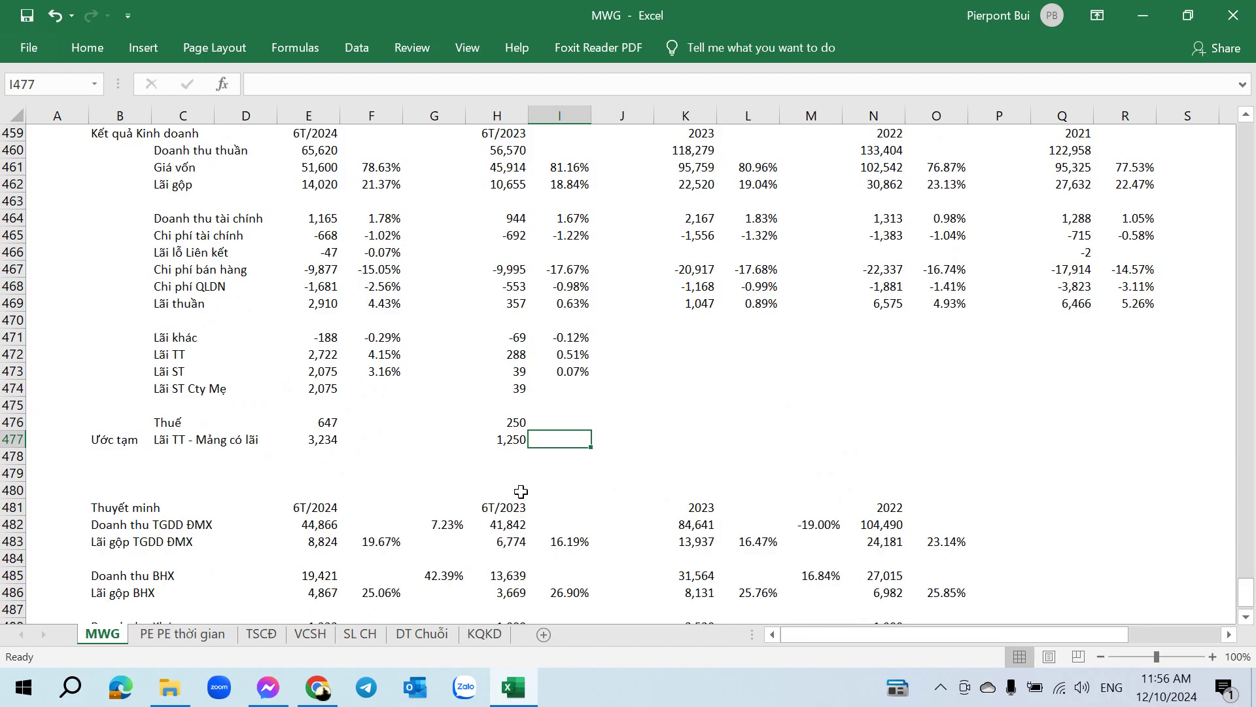
click(522, 442)
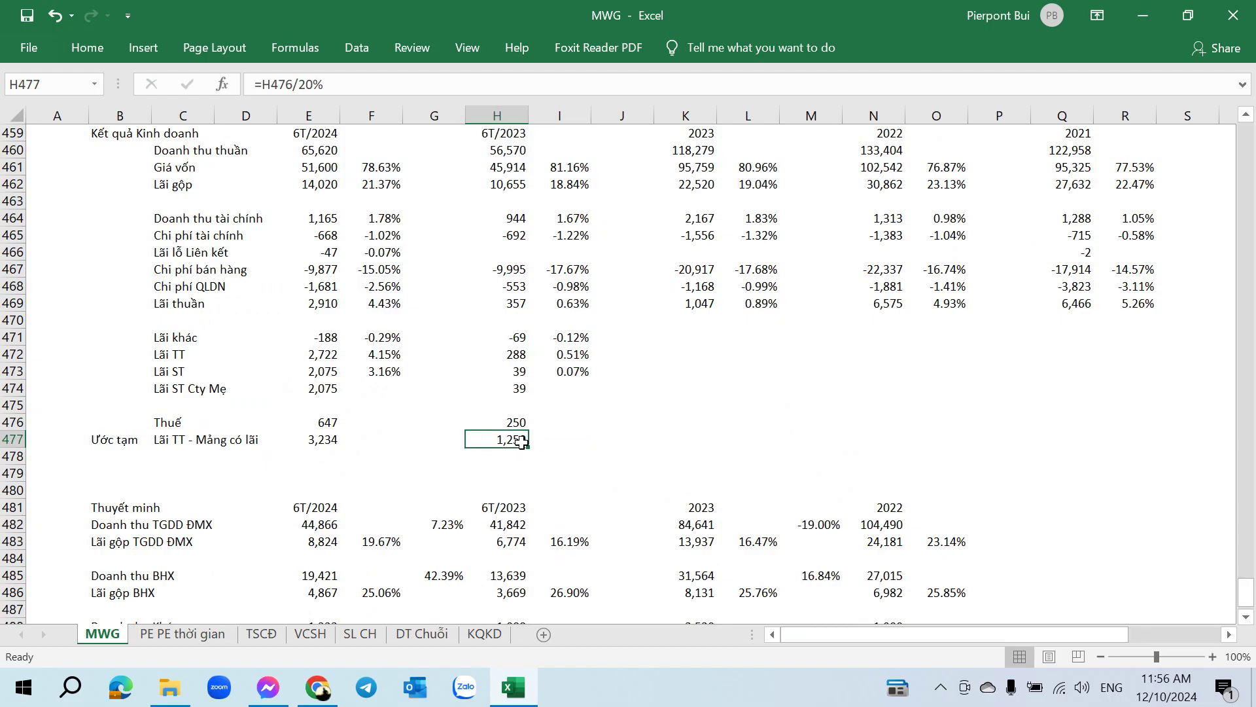
Step: Compare the estimated profitable-segment pre-tax profit in row 477 with Lãi TT, Lãi ST, Thuế, and the TGDD ĐMX revenue and gross profit
click(520, 358)
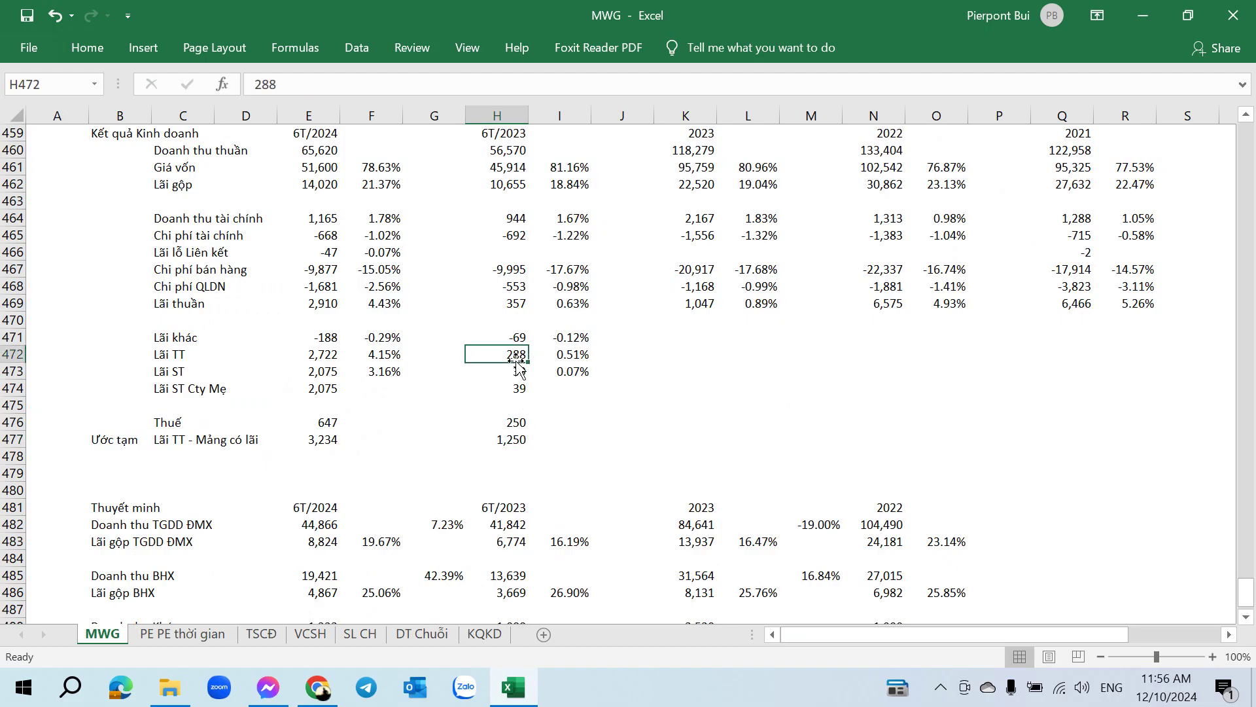
click(518, 370)
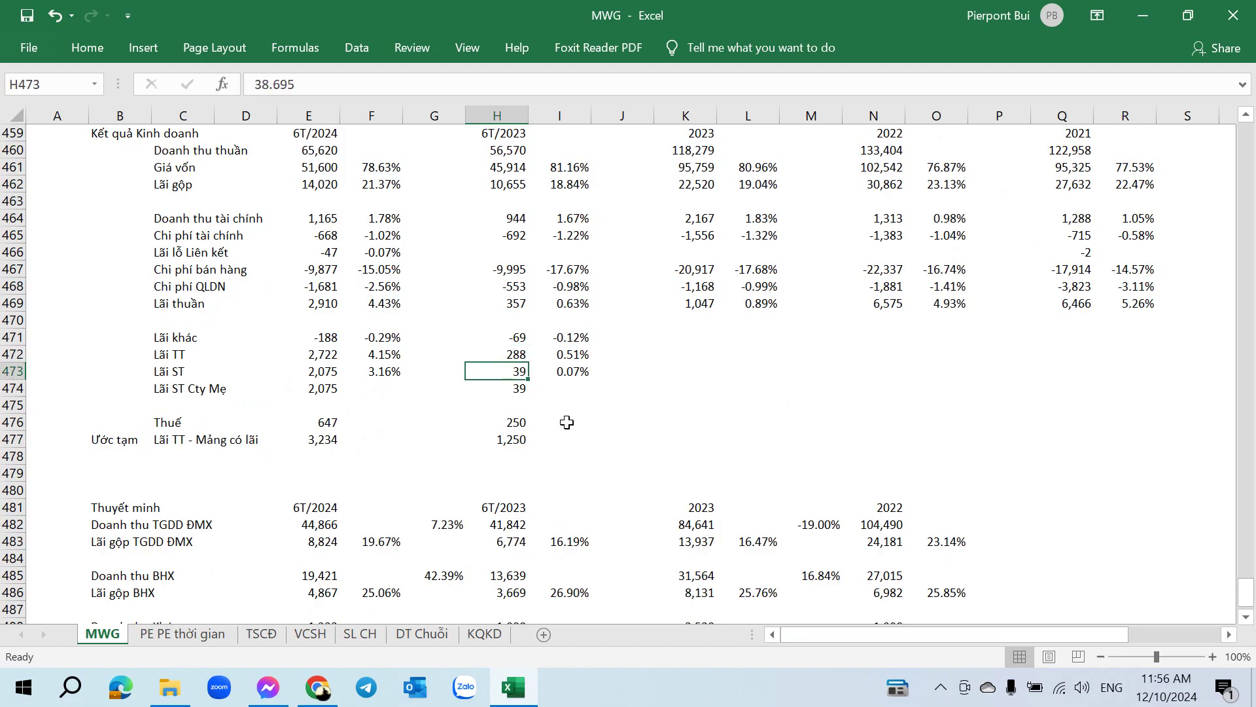
click(511, 440)
click(508, 419)
click(495, 437)
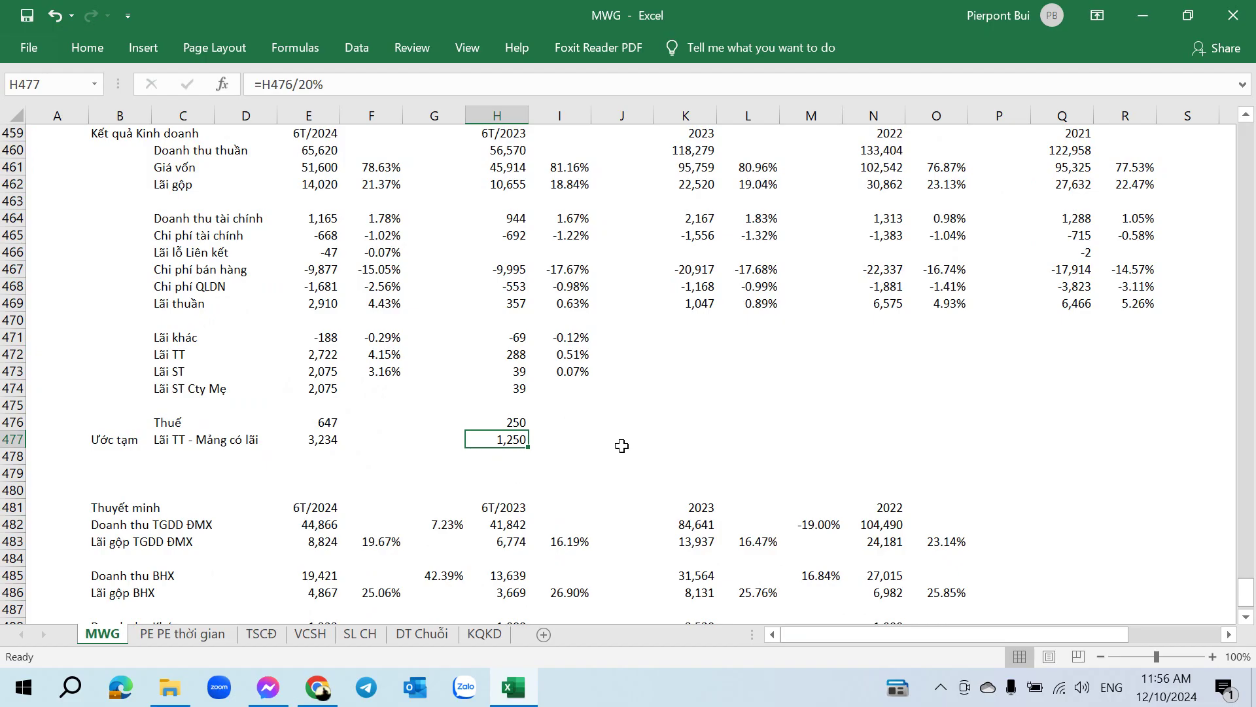
click(325, 445)
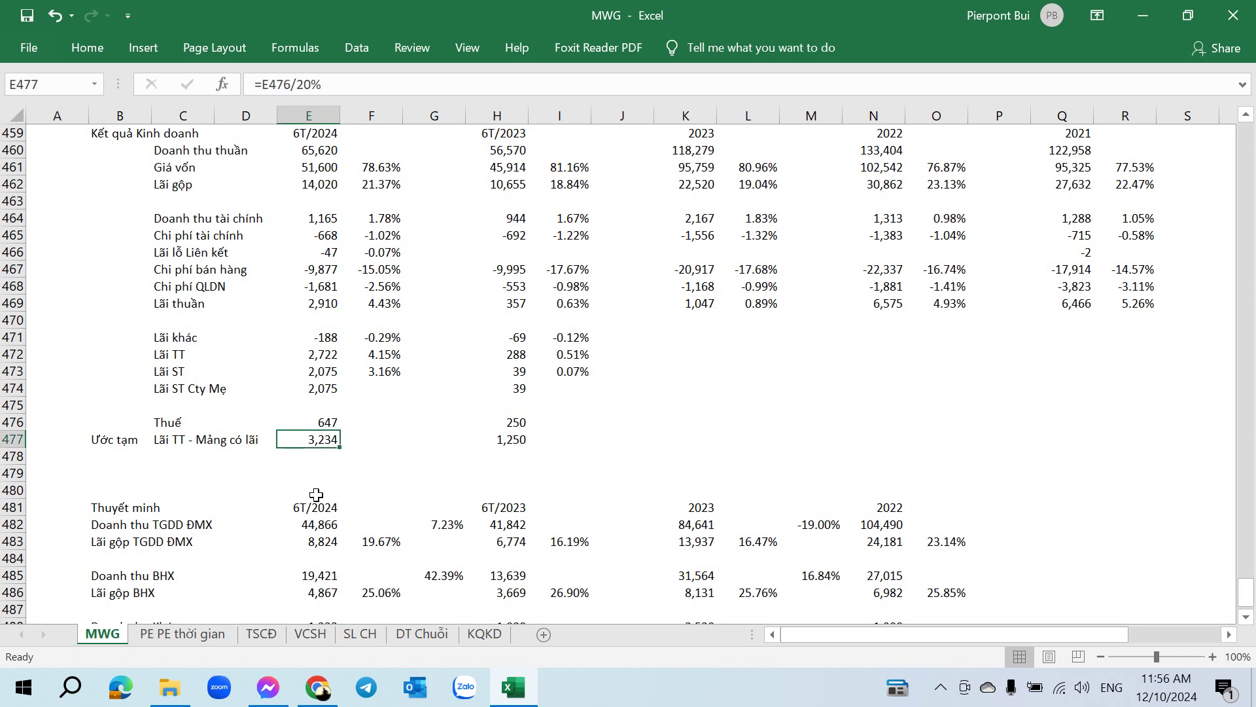
click(315, 521)
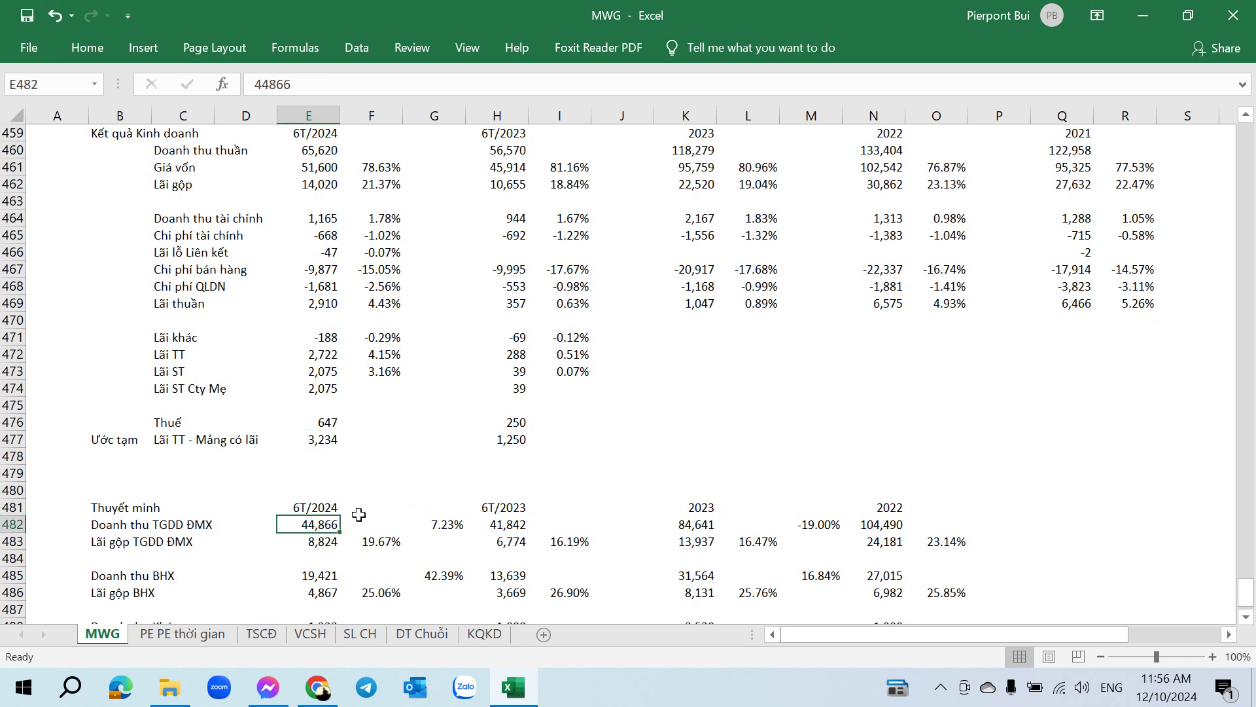
click(363, 543)
click(317, 536)
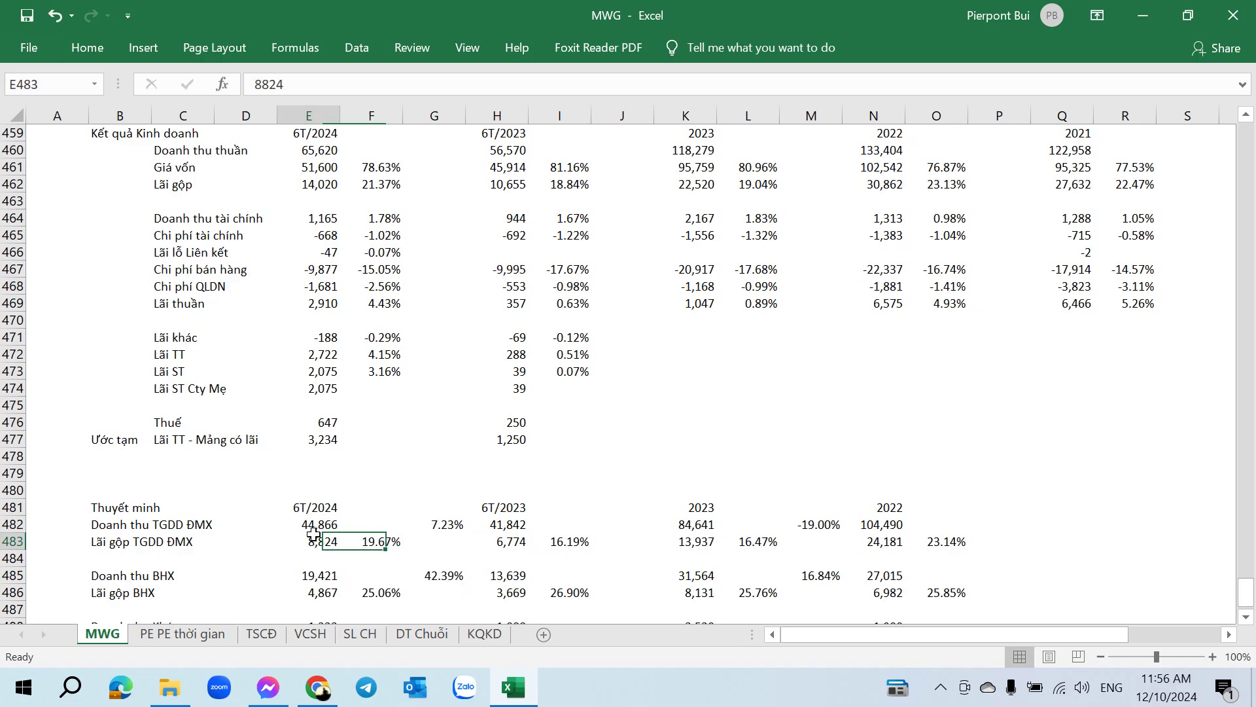
click(314, 522)
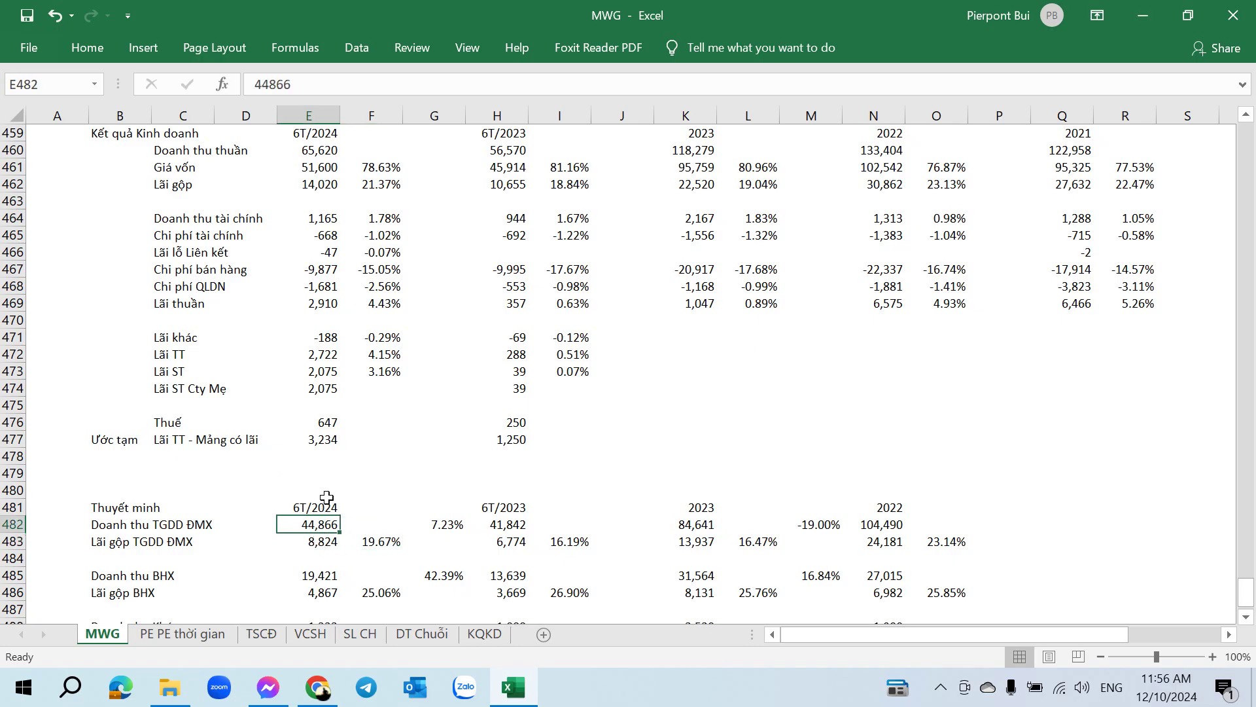
Step: In F477, compute the 6T/2024 margin of Lãi TT - Mảng có lãi on TGDD ĐMX revenue as =E477/E482
click(374, 439)
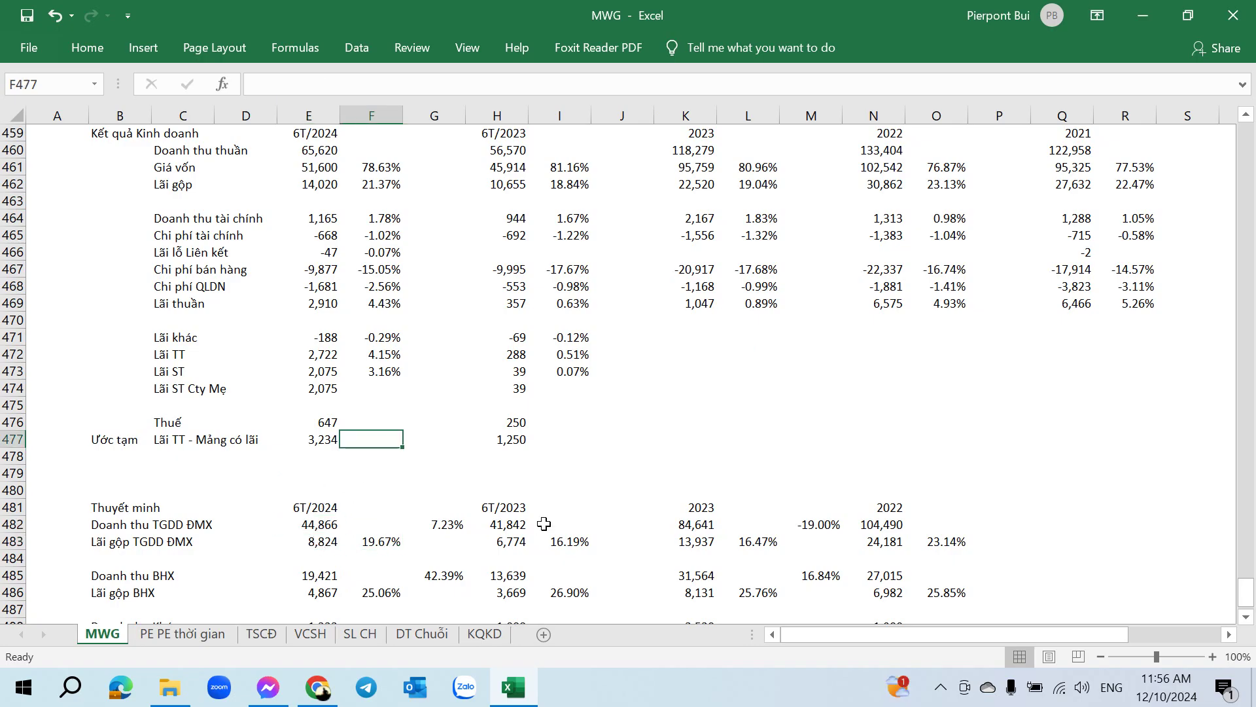
text(=)
key(Left)
text(/)
key(Down)
key(Down)
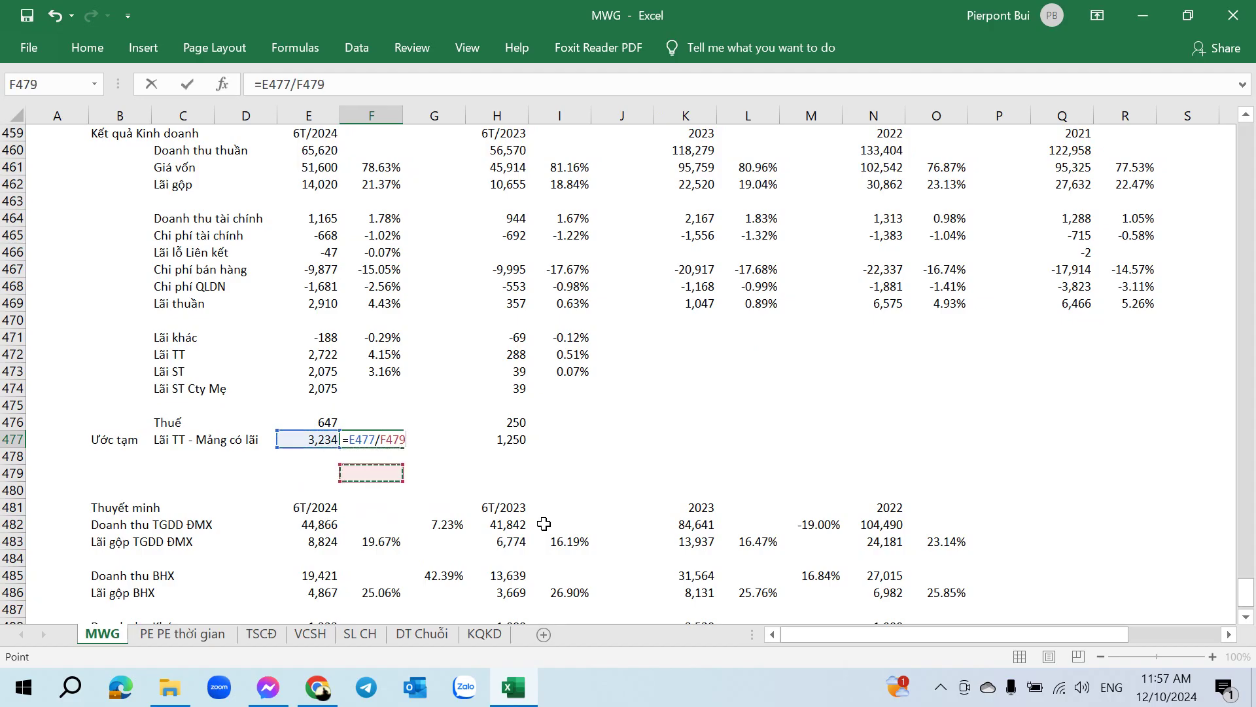
key(Down)
key(Down)
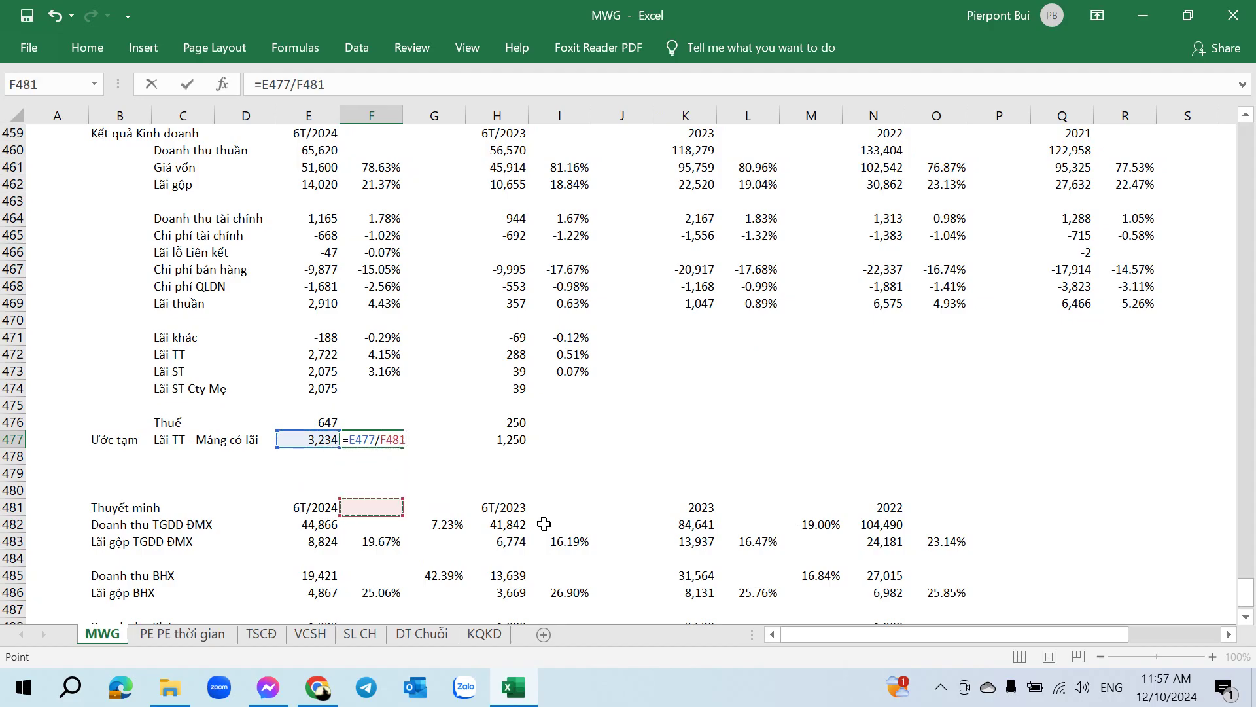
key(Left)
key(Down)
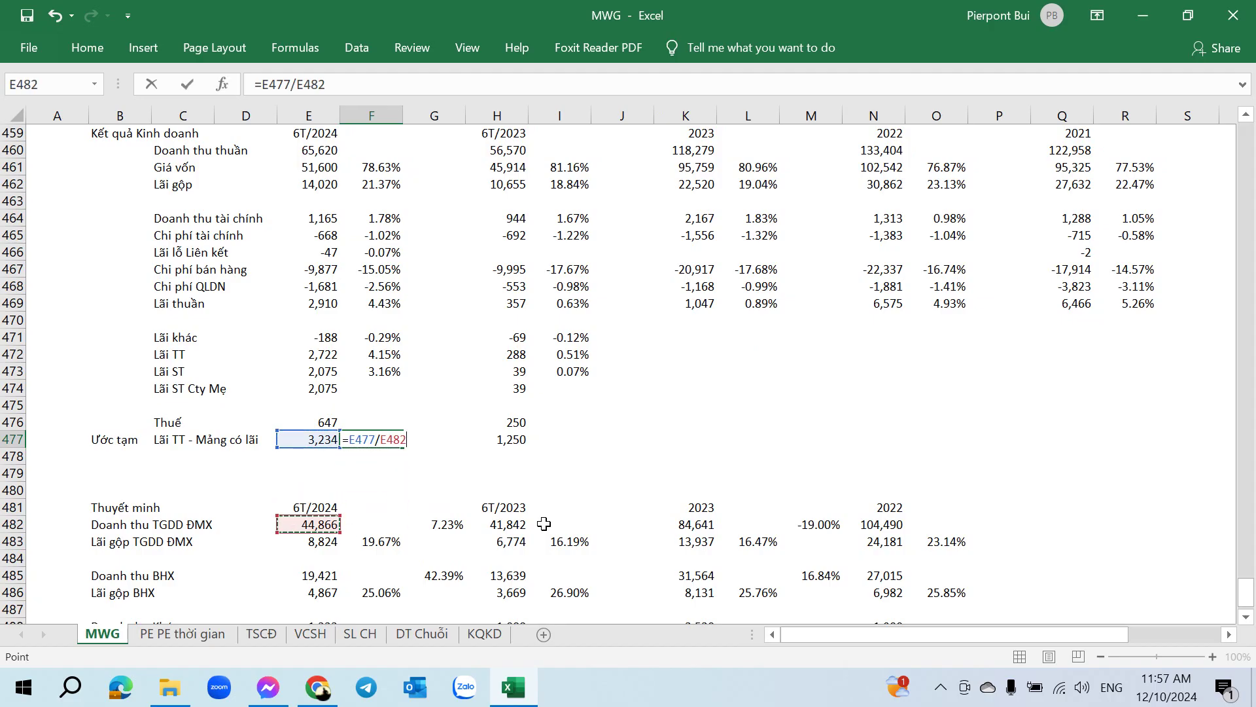
key(Return)
key(Up)
Step: Apply the percentage format of F473 to F477, and copy the F477 margin formula to I477 for 6T/2023
click(387, 378)
key(ctrl+c)
click(383, 438)
key(ctrl+alt+v)
key(t)
key(Return)
key(ctrl+c)
key(Right)
key(Right)
key(Right)
key(ctrl+v)
key(Right)
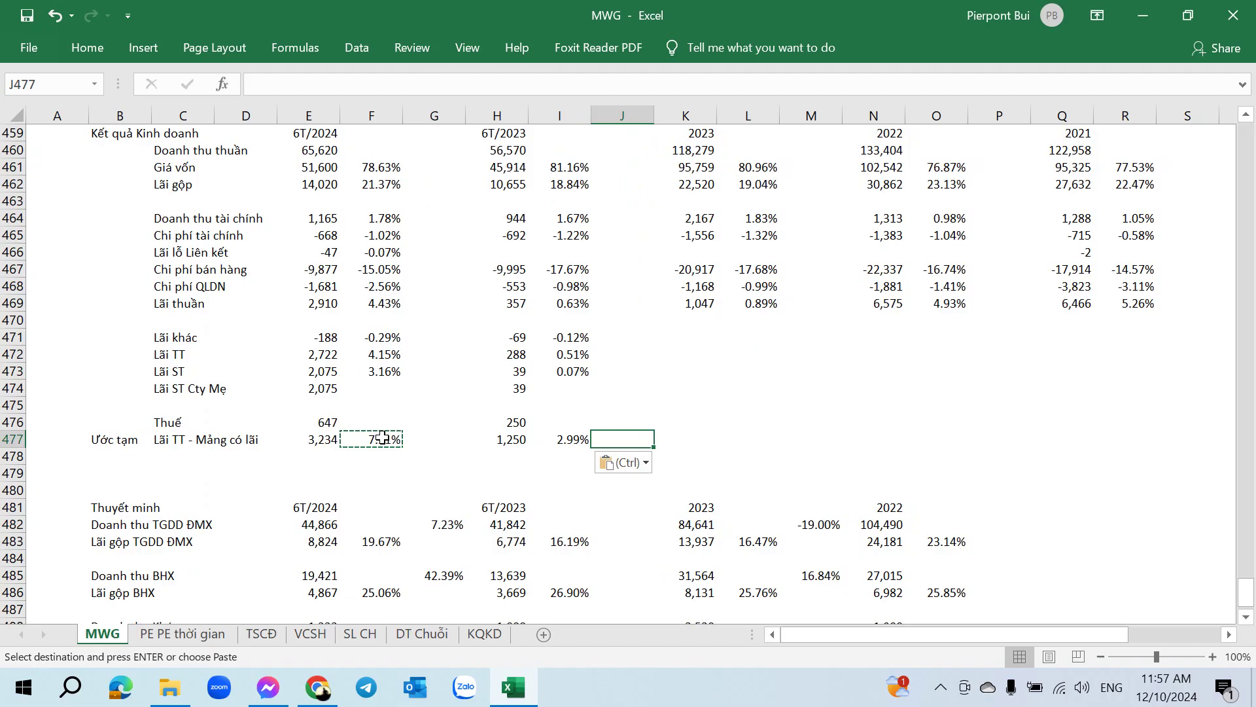
scroll(422, 450, up, 11)
click(422, 441)
scroll(412, 471, down, 7)
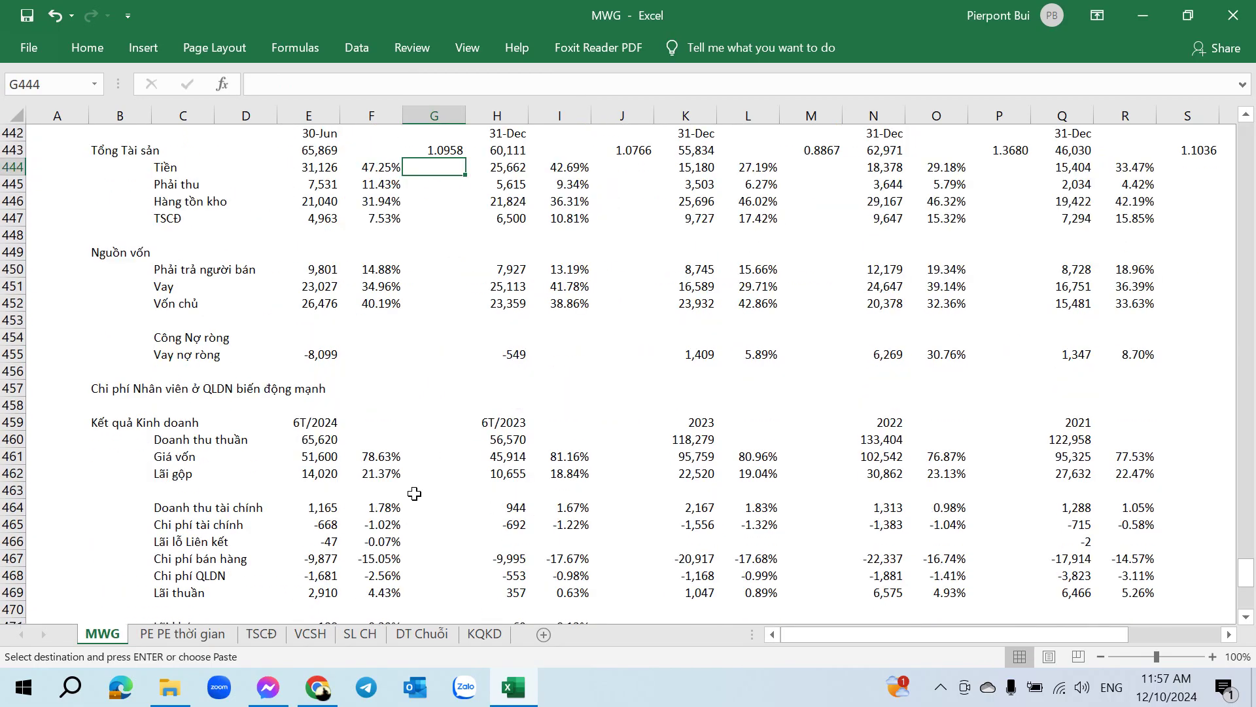
scroll(406, 492, up, 6)
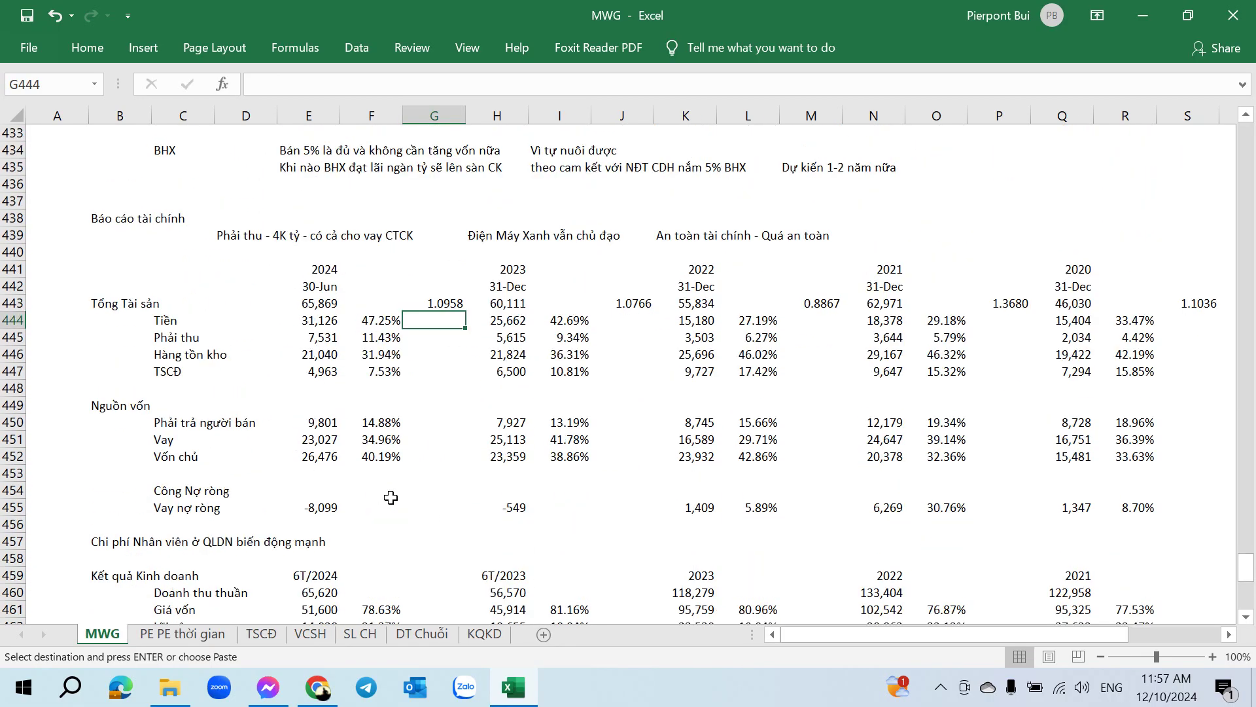
scroll(391, 497, down, 10)
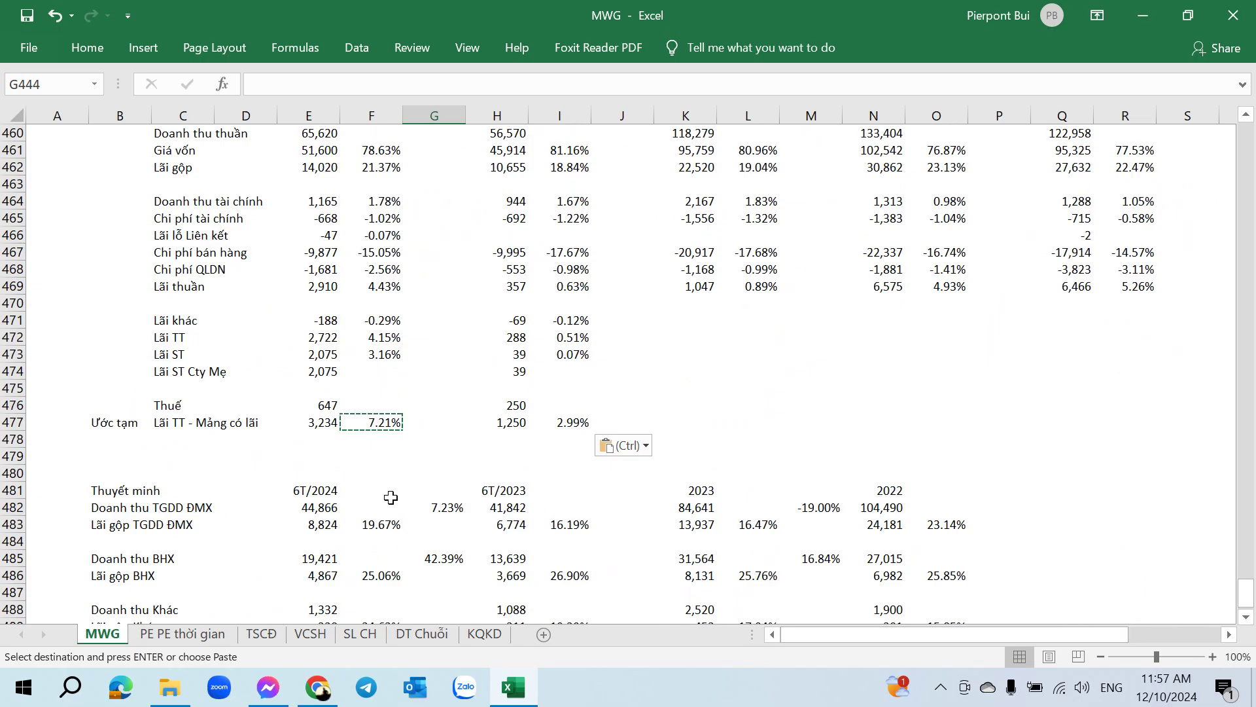
click(372, 445)
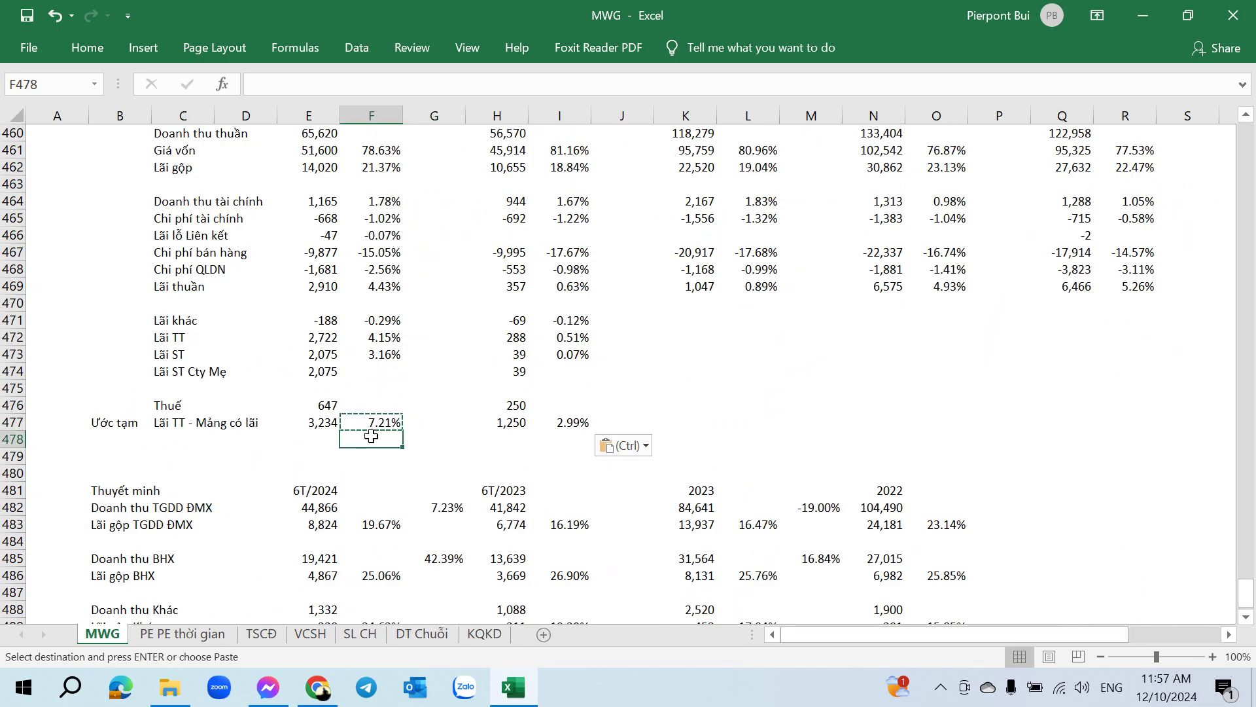
double_click(372, 438)
key(Tab)
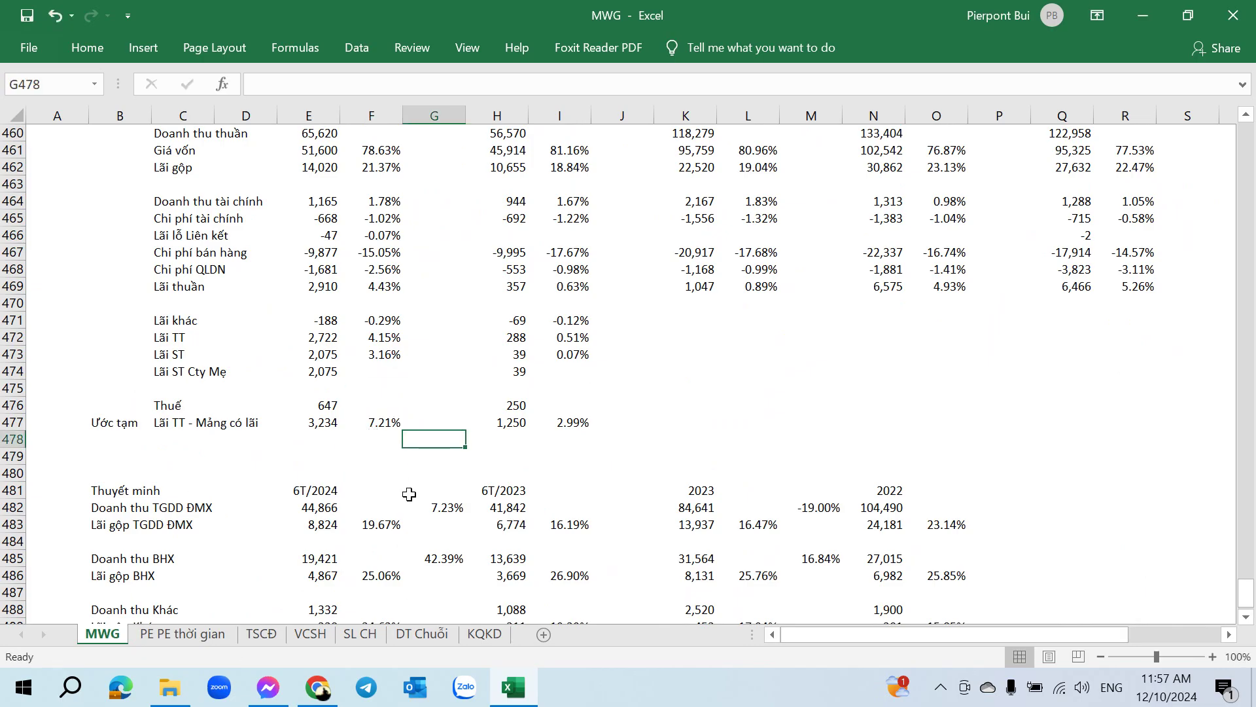
Step: Compare the row 477 estimated margins for 6T/2024 and 6T/2023 with the TGDD ĐMX revenue and gross margin in rows 482 and 483
click(383, 524)
click(315, 504)
click(377, 407)
click(319, 505)
click(381, 419)
click(306, 520)
click(377, 425)
click(317, 509)
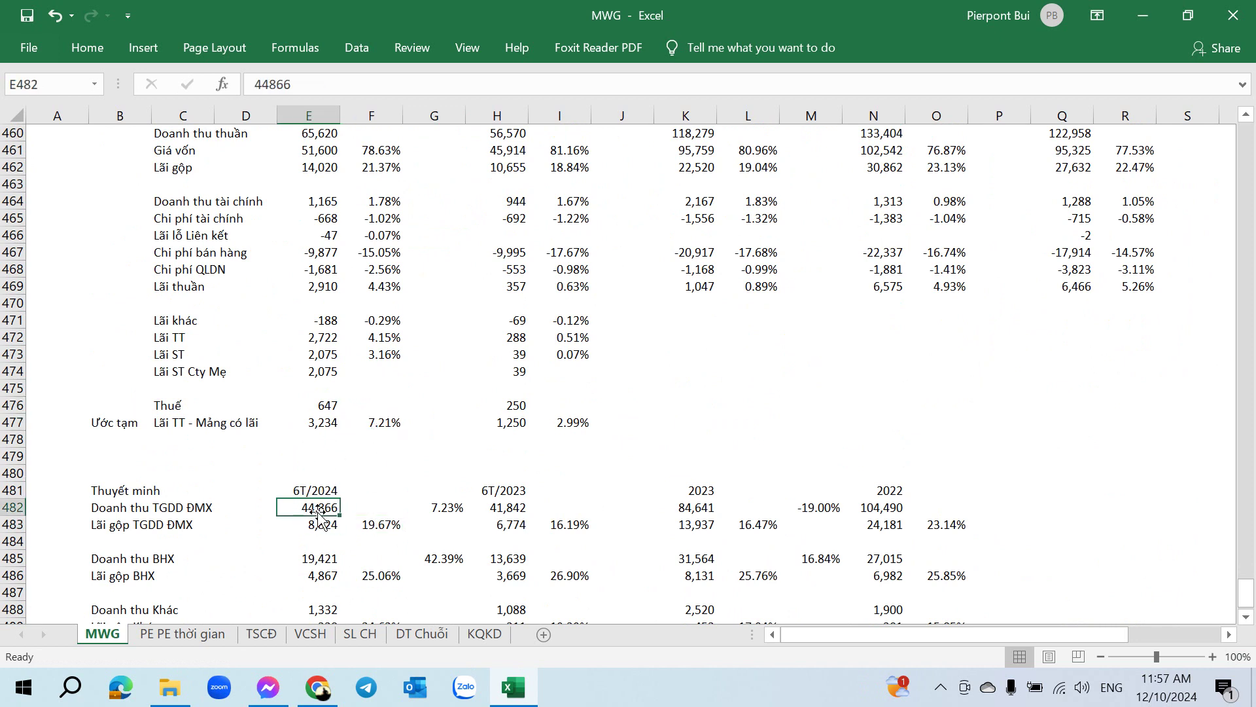
click(382, 425)
click(324, 506)
click(372, 429)
click(319, 507)
click(368, 528)
click(383, 424)
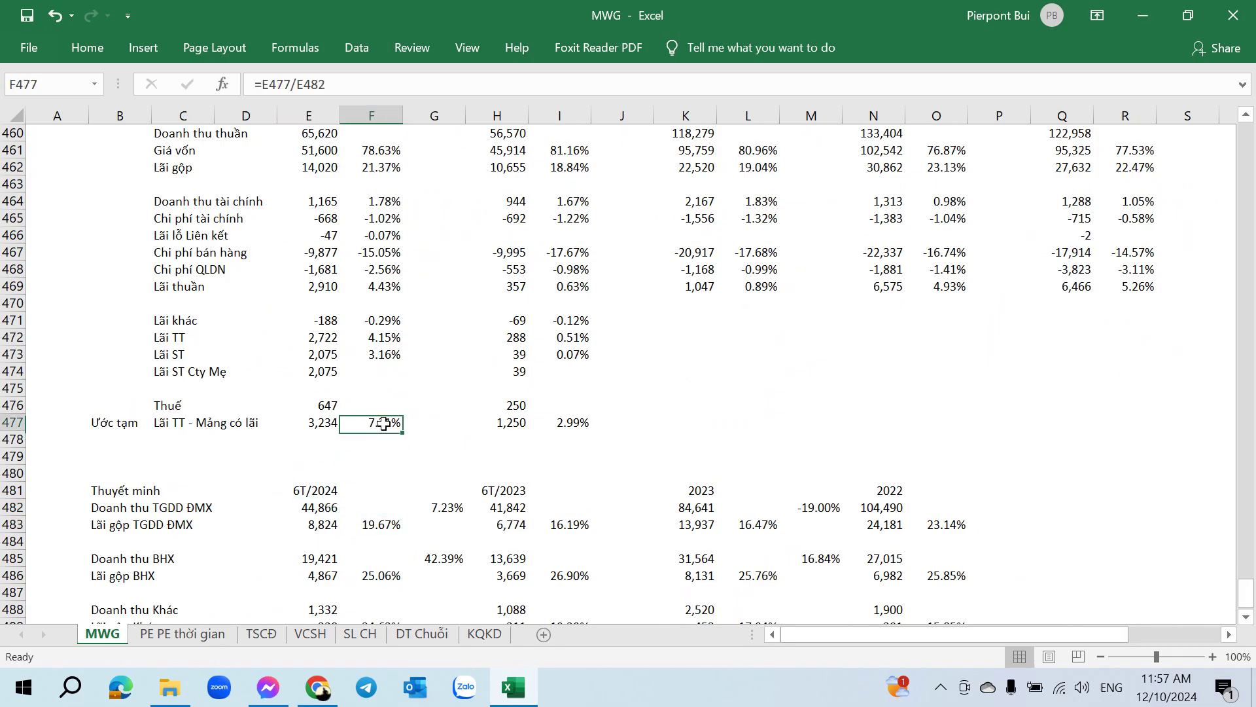
click(564, 528)
click(561, 418)
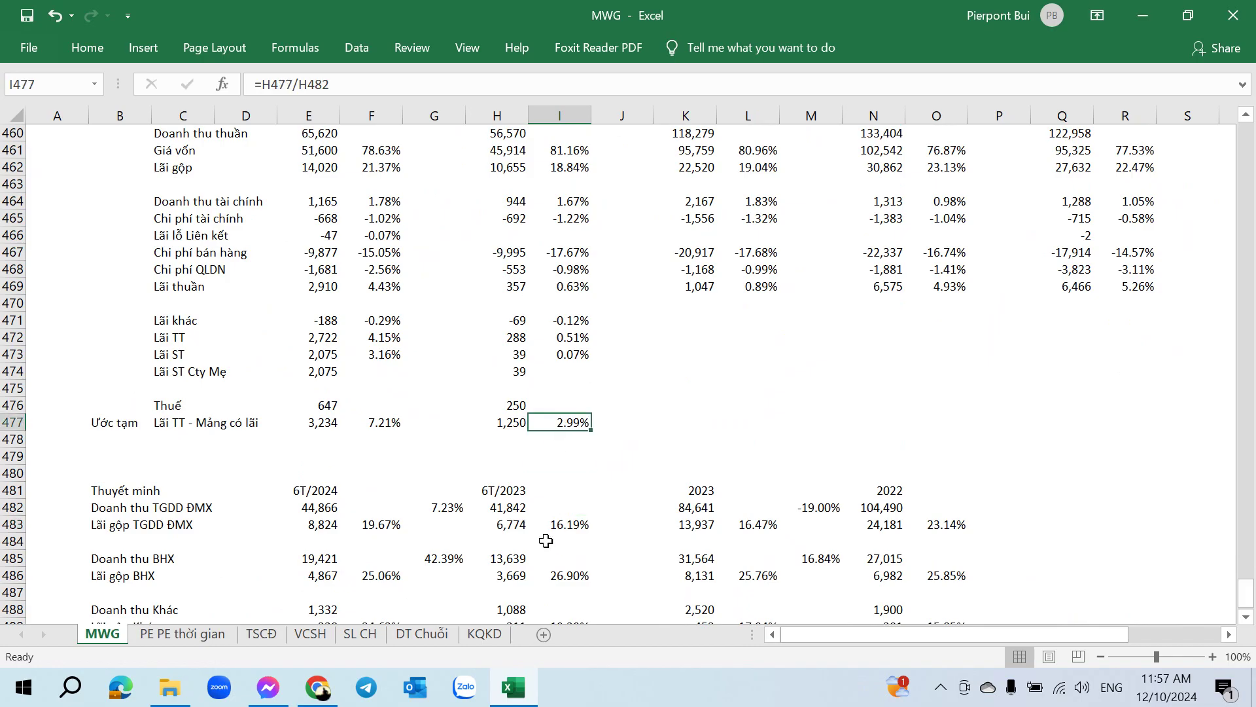
scroll(537, 533, up, 1)
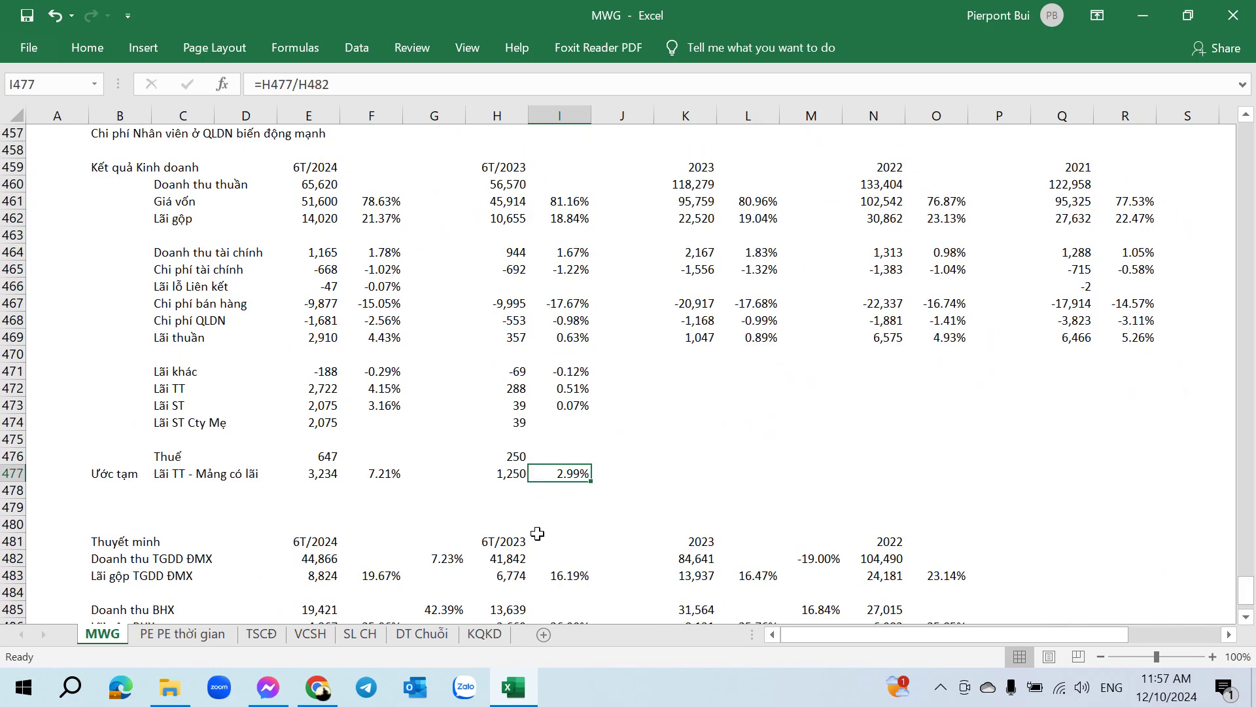
scroll(538, 533, down, 1)
key(Right)
key(Right)
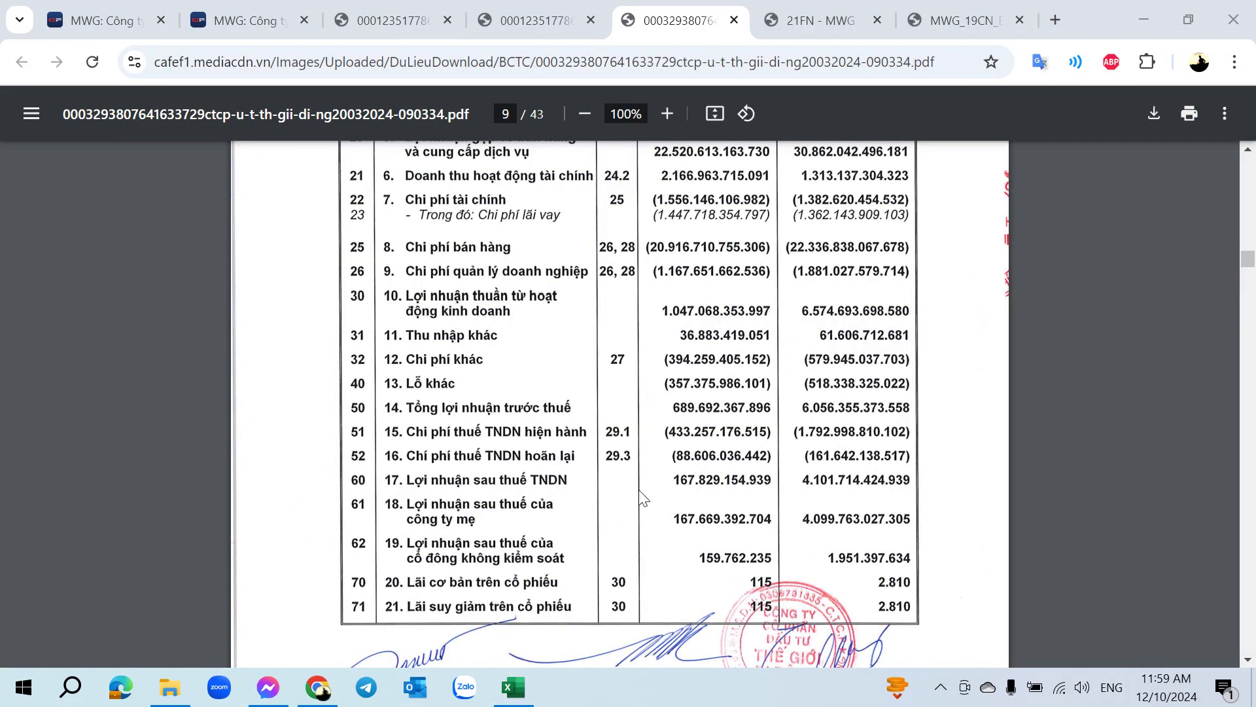
Step: Review the 2023 income statement PDF's profit and tax lines against Lãi TT and Lãi ST for 2023 and 2022 in the Excel workbook
scroll(647, 484, up, 5)
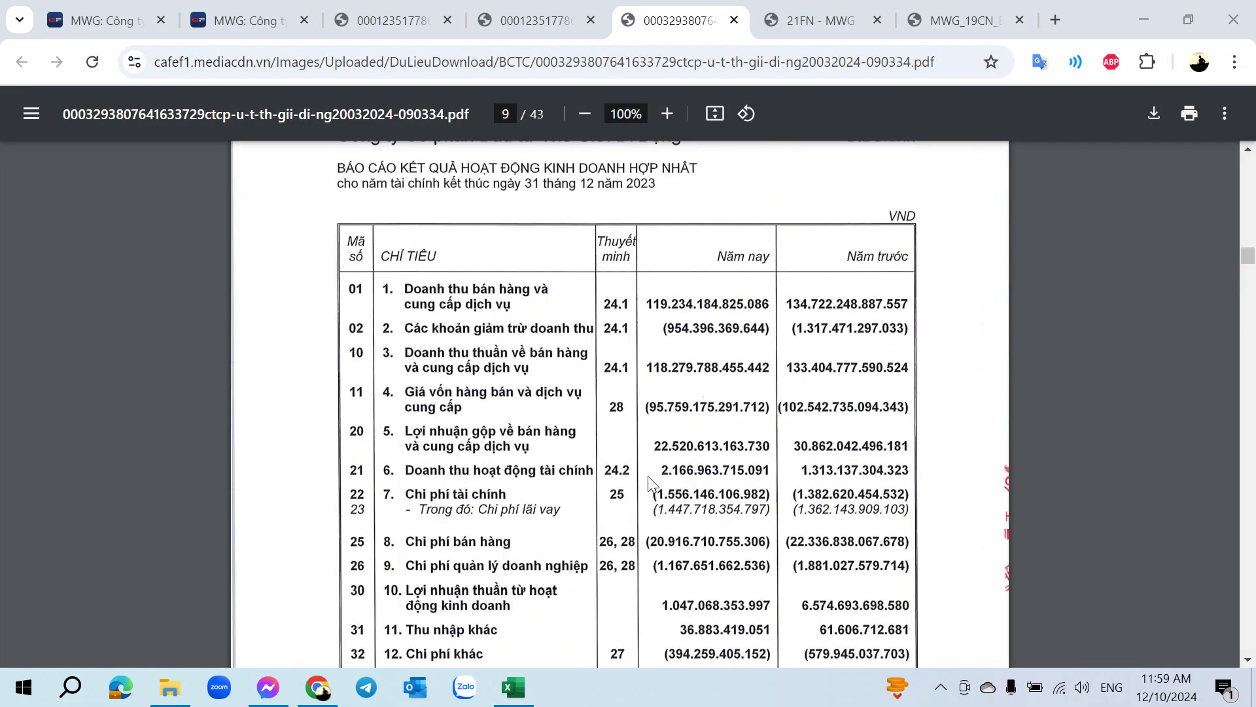
scroll(652, 485, down, 4)
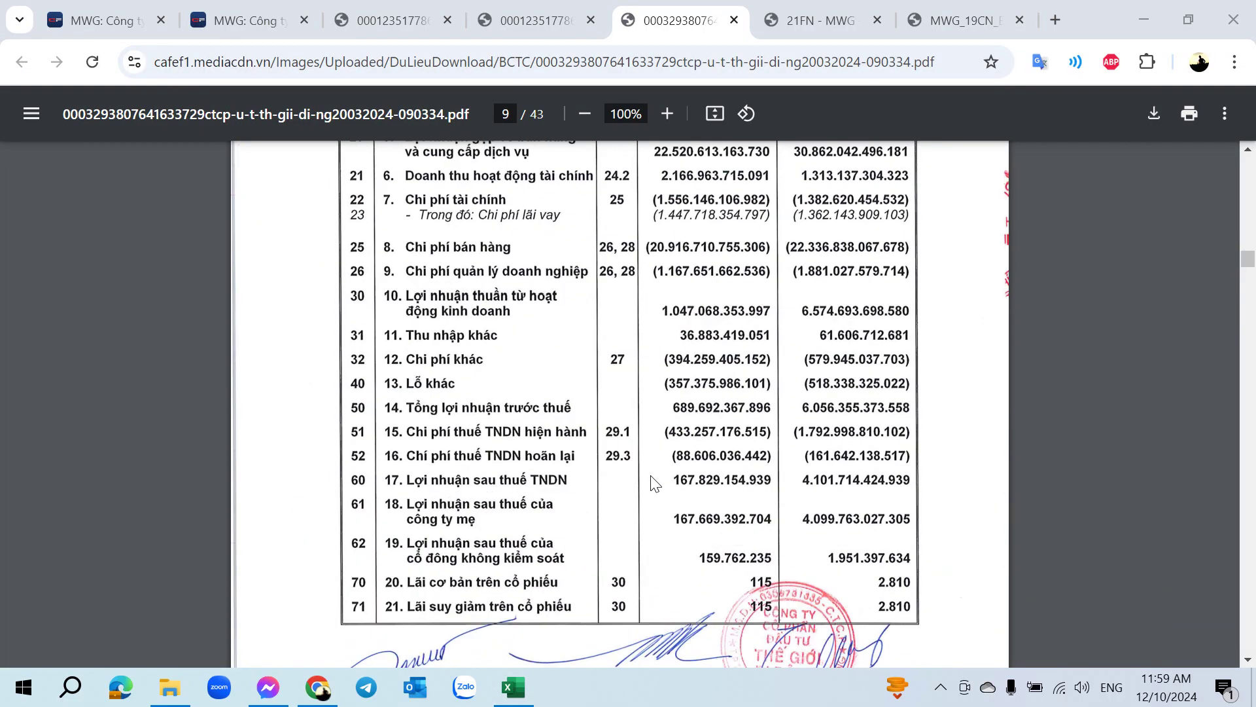
key(alt+Tab)
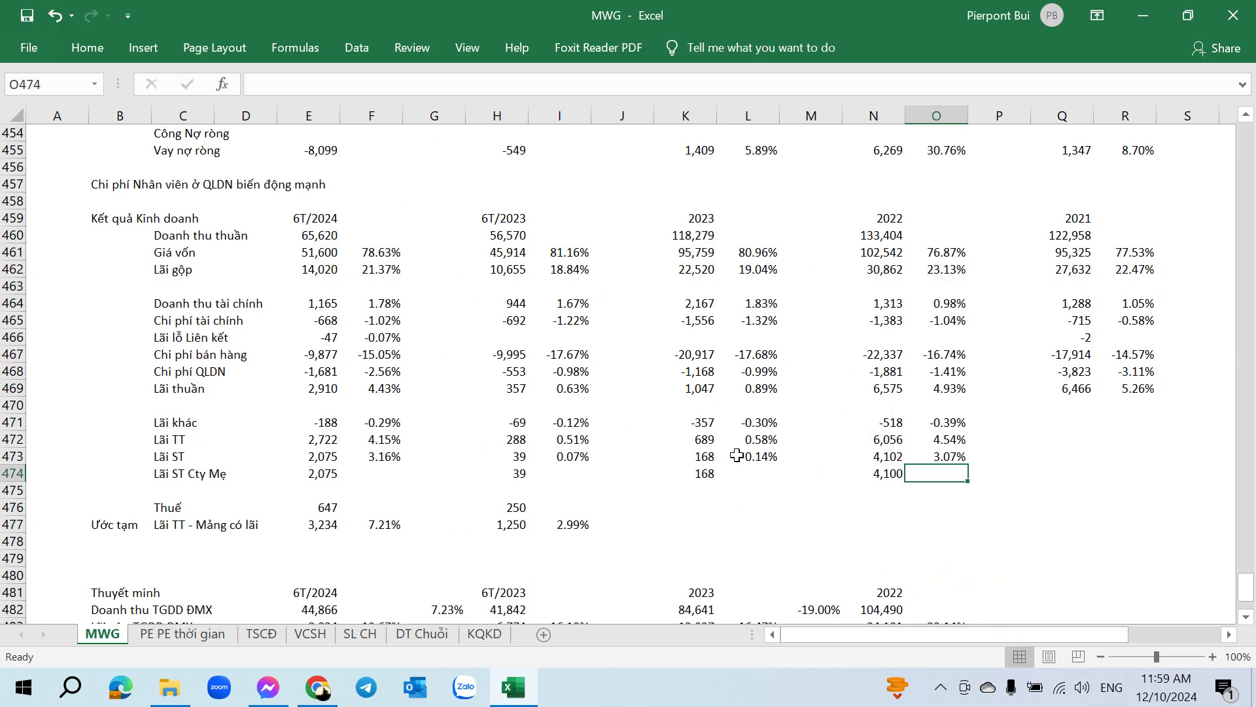
click(698, 441)
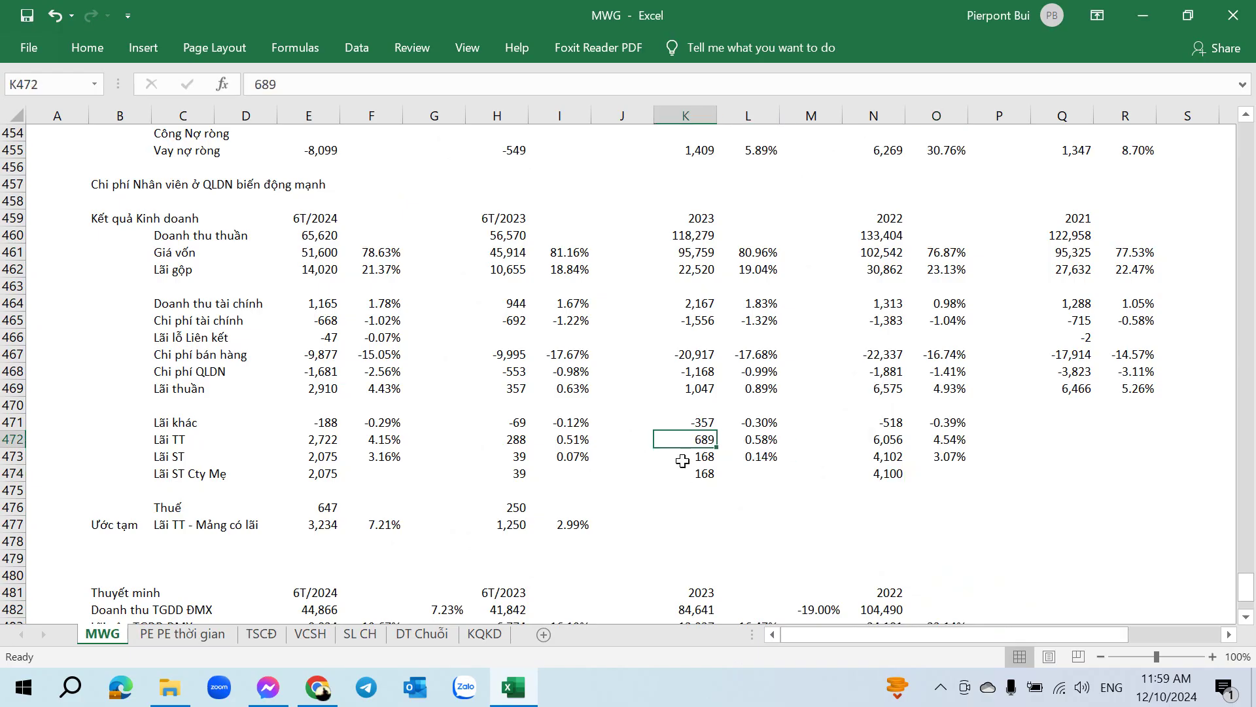
click(703, 460)
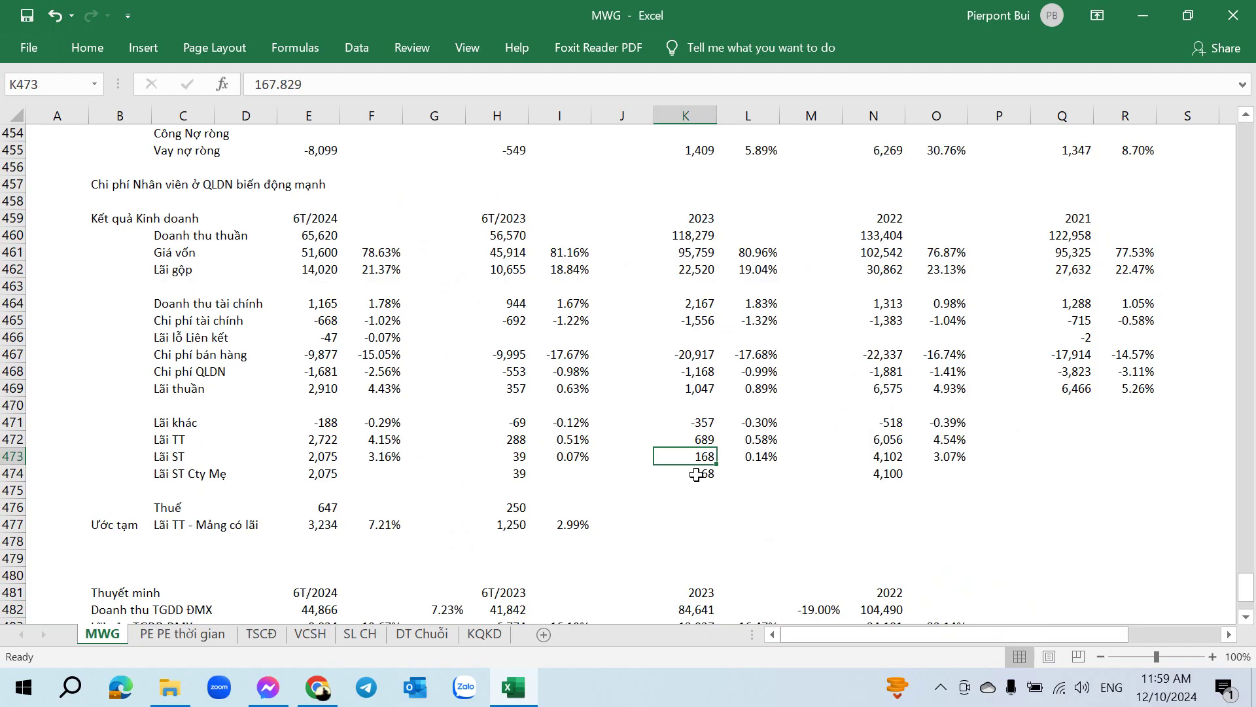
click(861, 444)
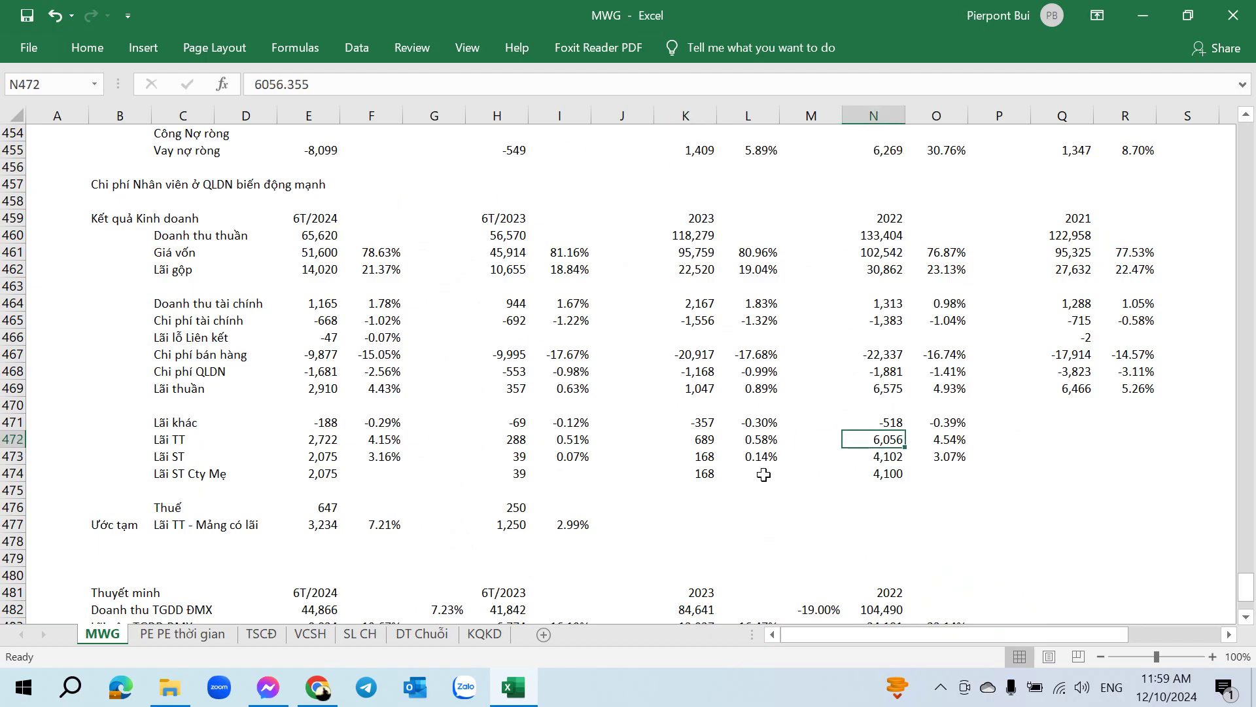
key(alt+Tab)
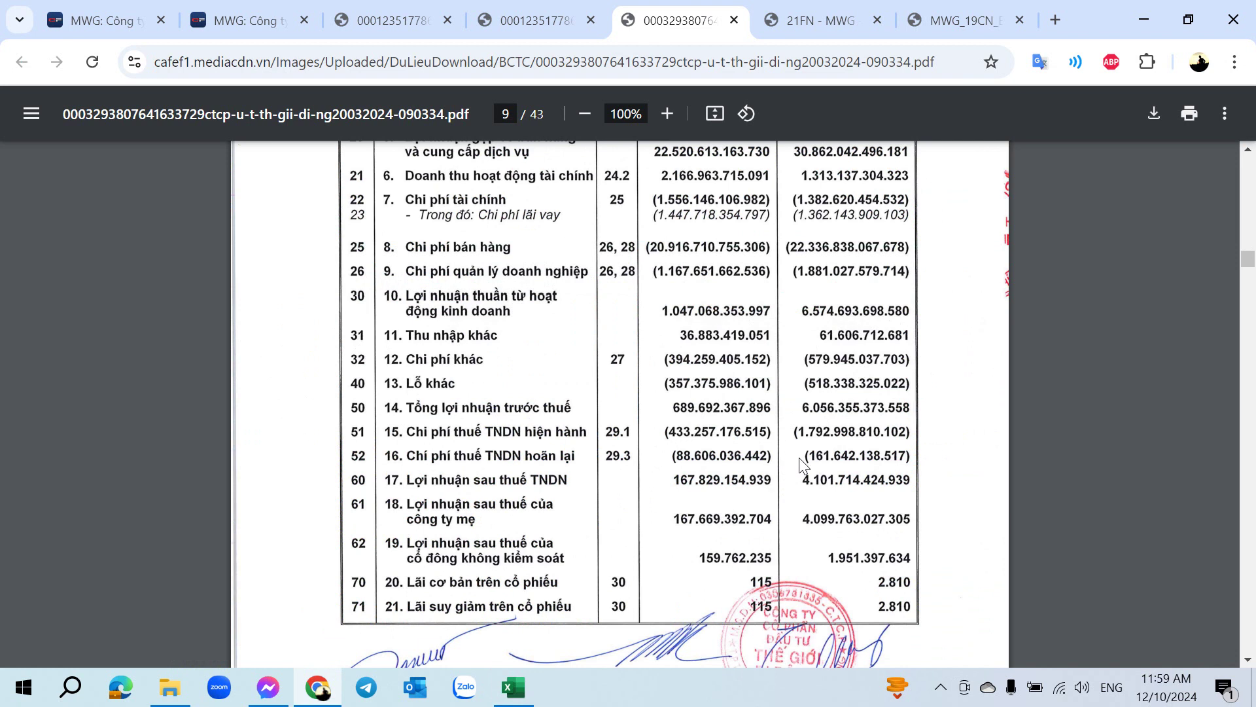
key(alt+Tab)
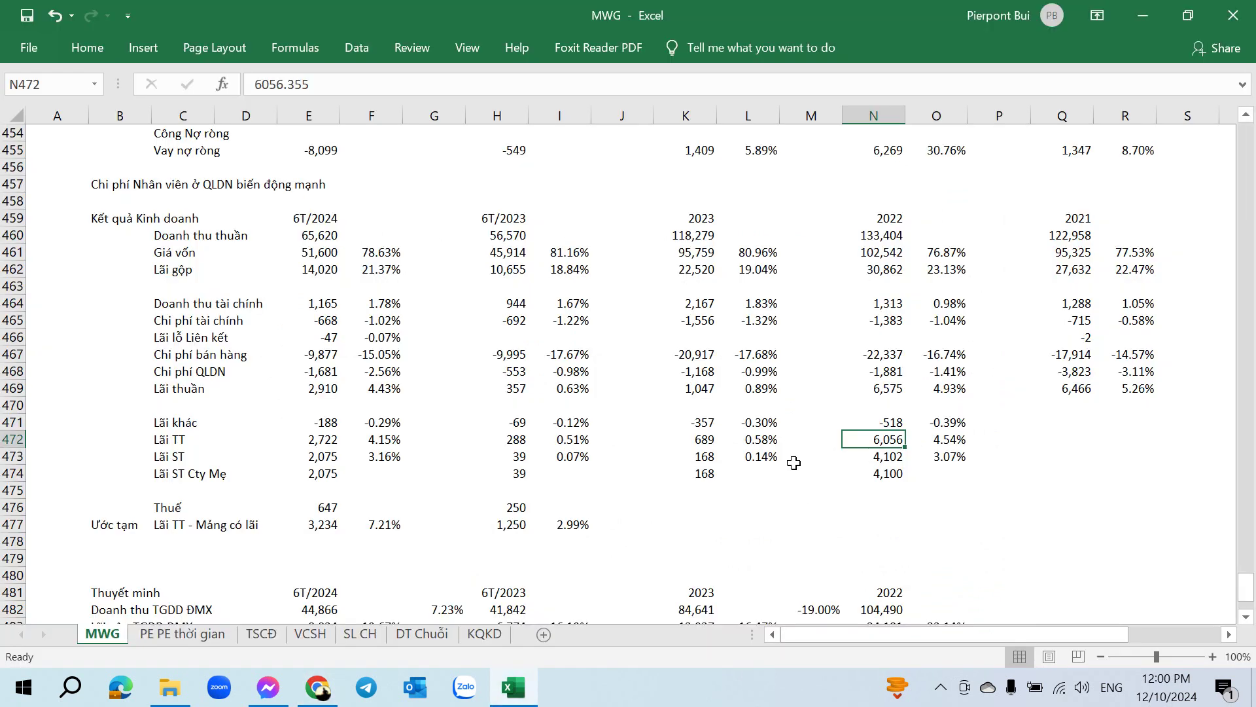
Step: Check Lãi khác for 2023 and 2022 in row 471, and look up note 27 Chi phí khác in the 2023 report PDF
click(764, 425)
click(855, 453)
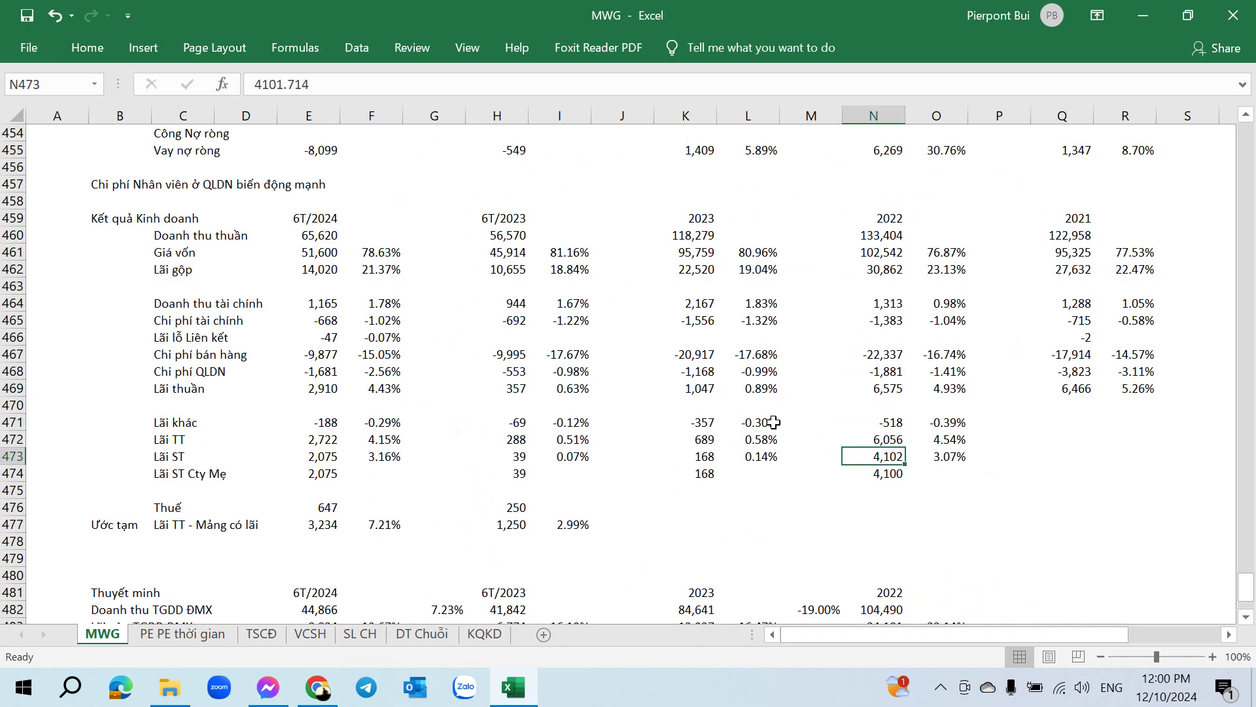
click(707, 424)
click(851, 422)
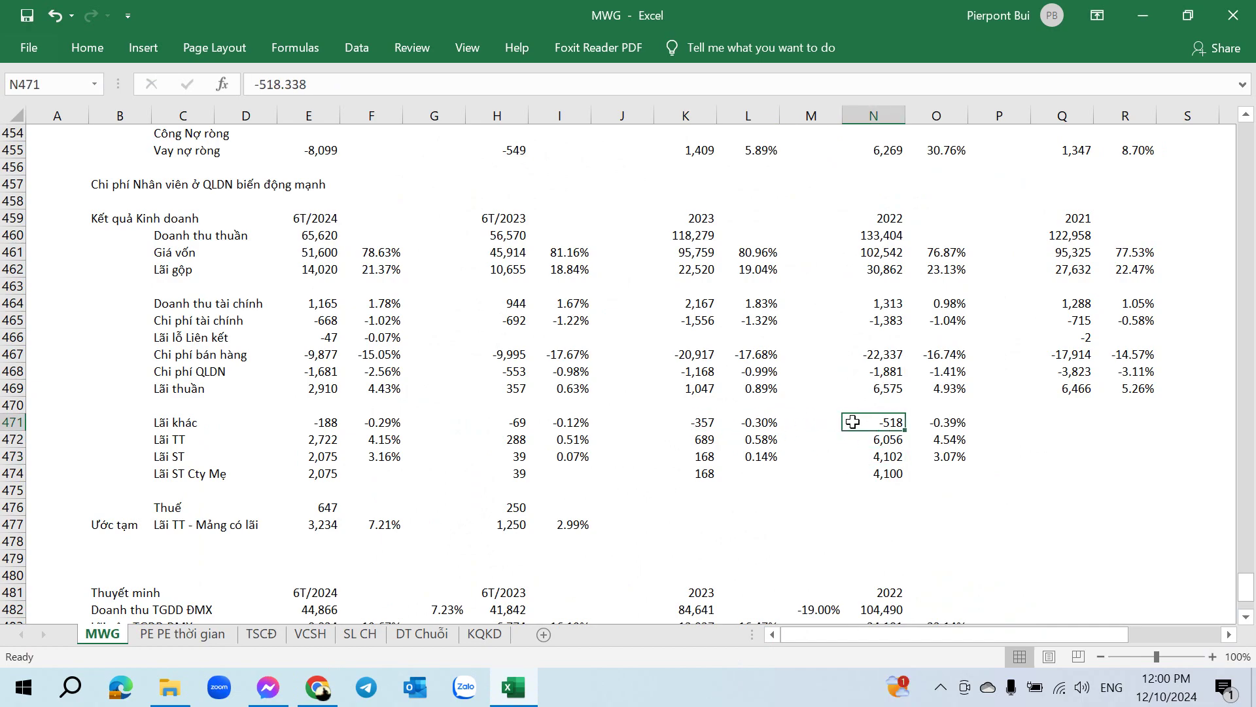
key(alt+Tab)
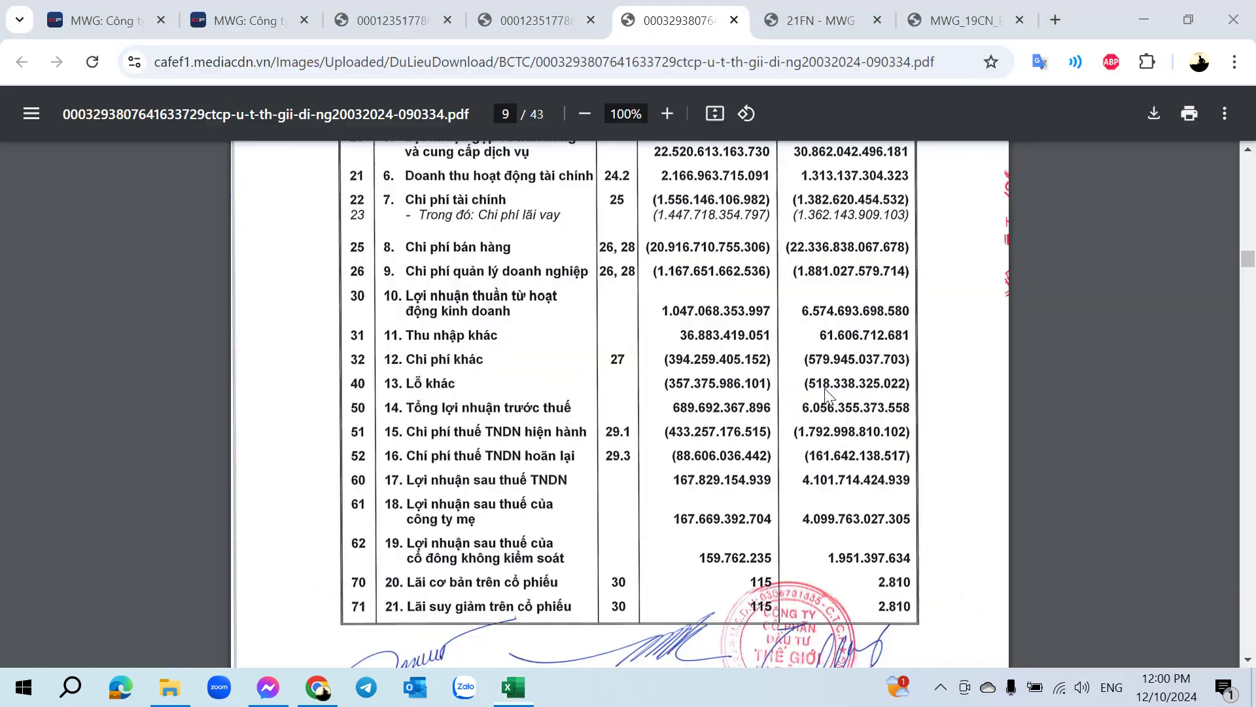
drag(1248, 260, 1247, 491)
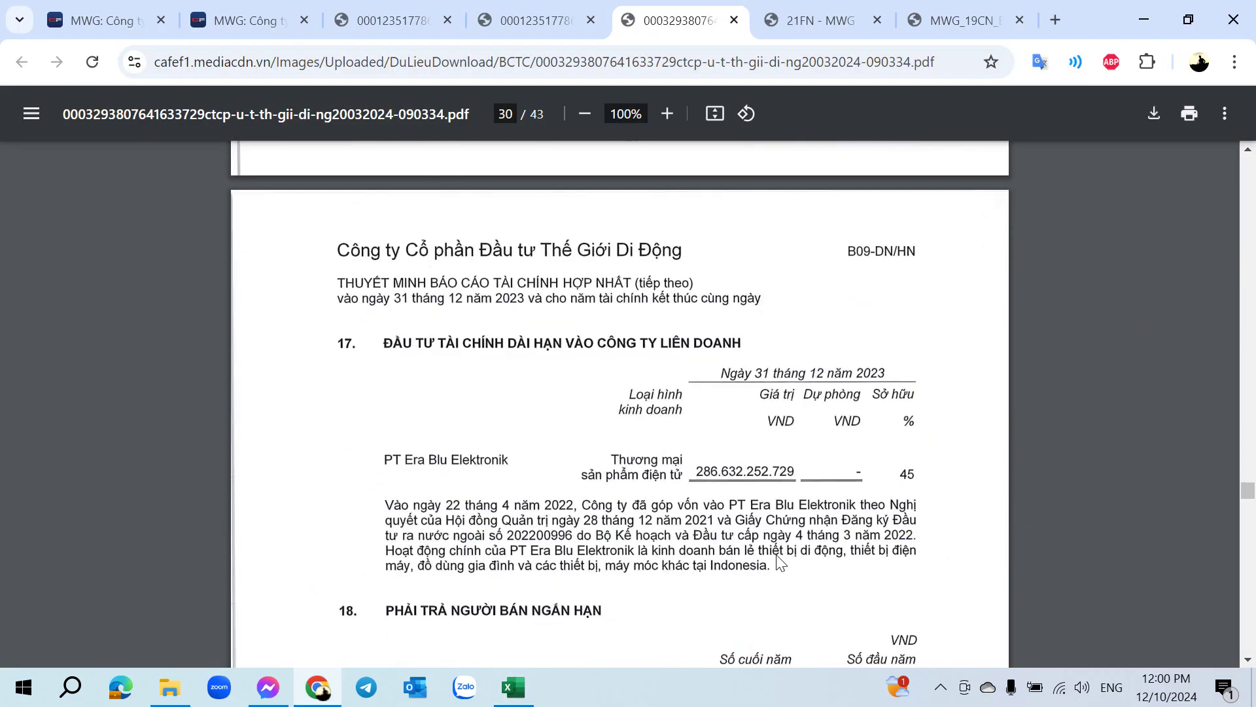
scroll(680, 550, down, 20)
scroll(677, 537, down, 20)
scroll(676, 535, down, 18)
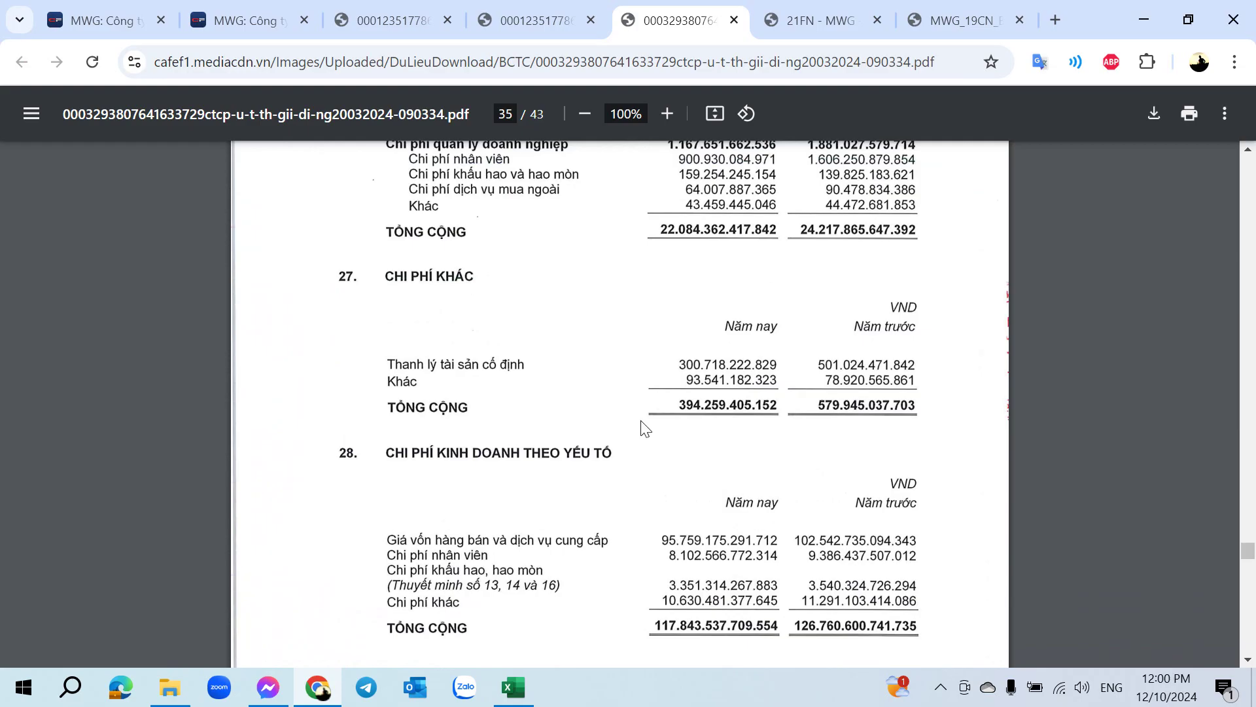
Step: Leave the other-expenses note in the 2023 report, return to the Excel workbook and select the 2023 Thuế cell, K476
scroll(700, 383, up, 3)
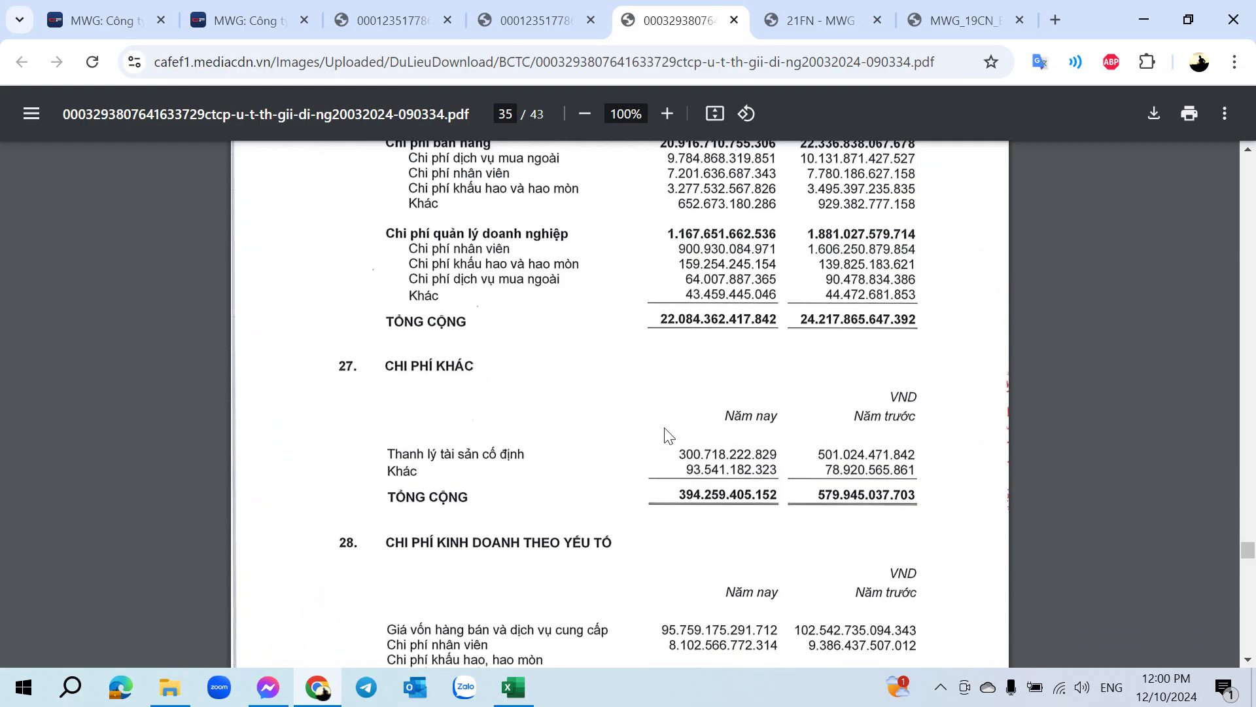
key(alt+Tab)
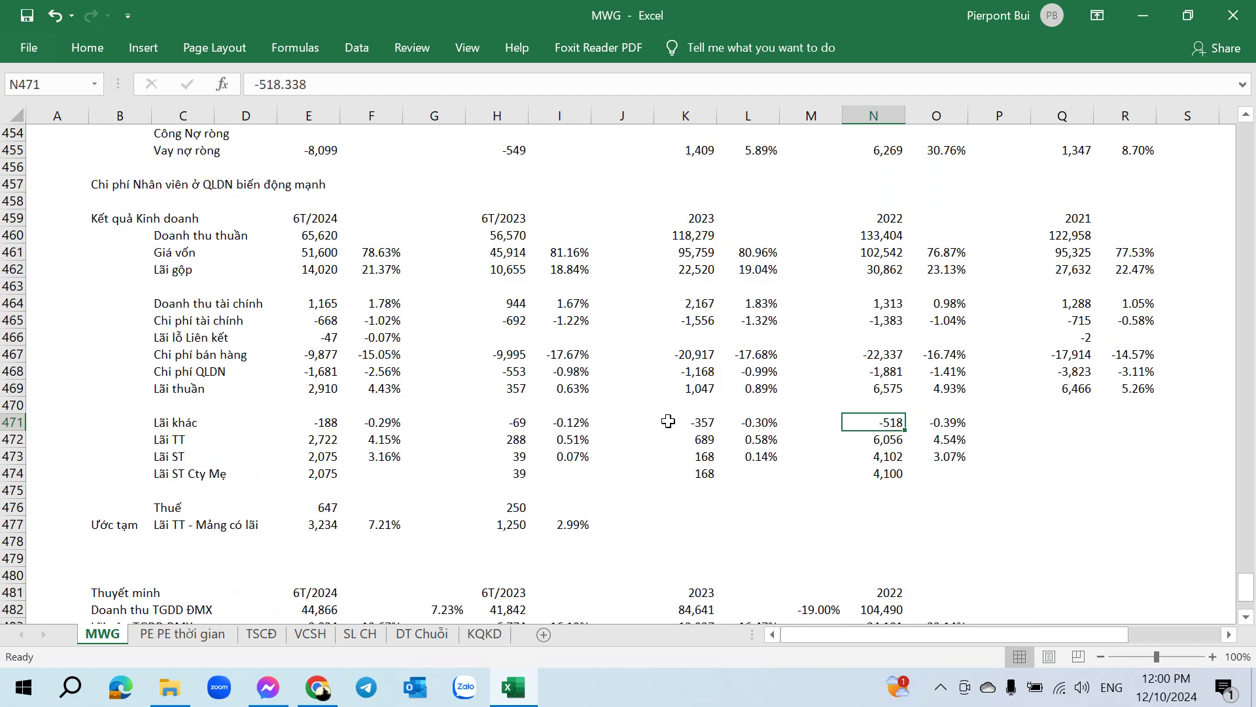
scroll(668, 421, down, 3)
scroll(668, 420, up, 1)
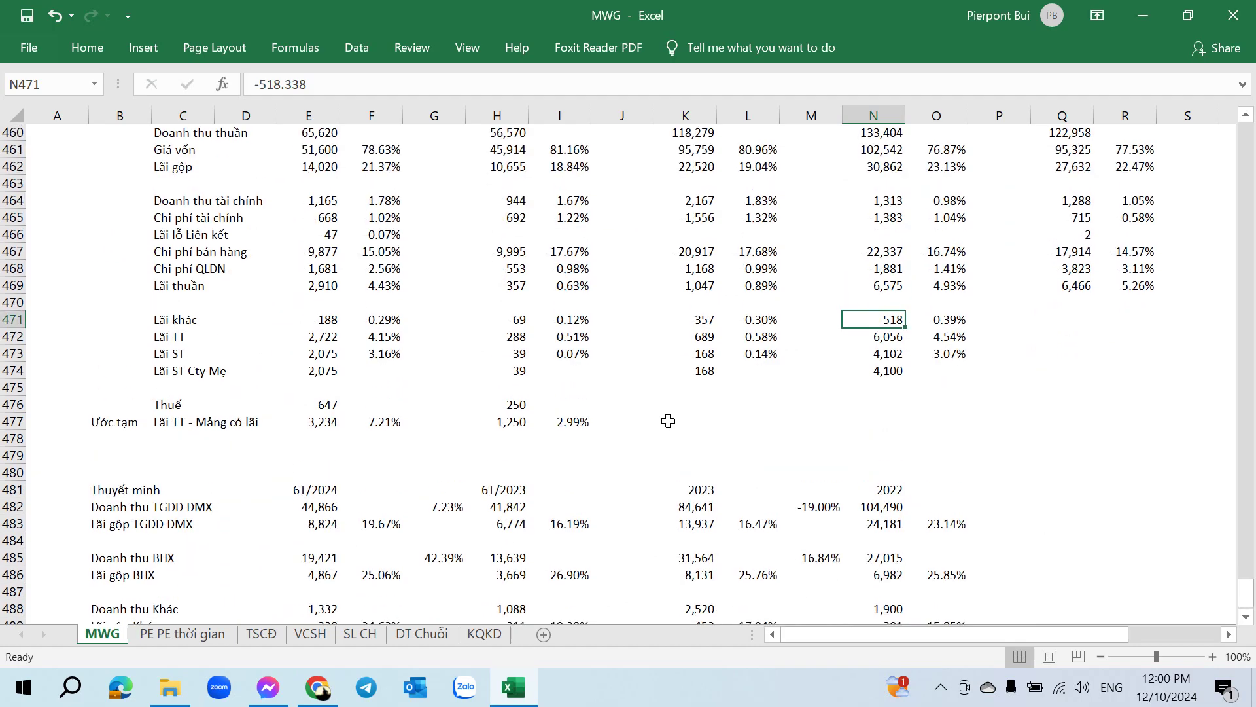
click(707, 407)
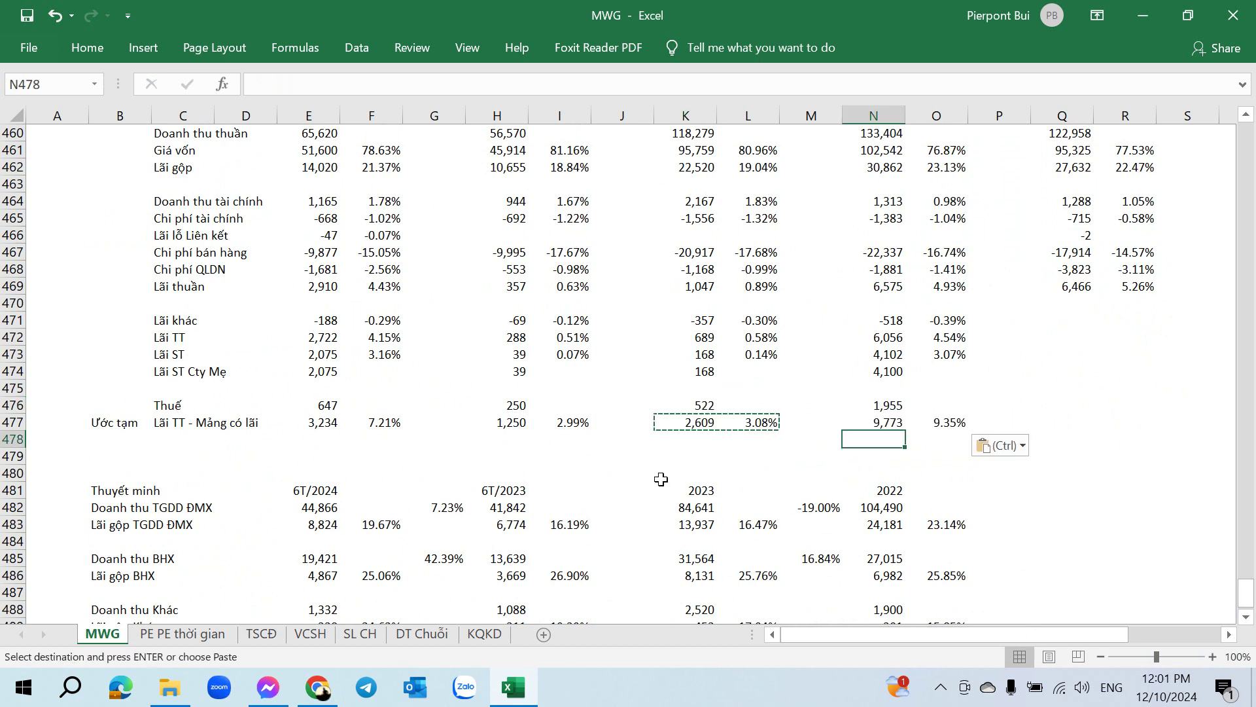
Step: Cancel the pending copy of the 2023 estimated profit and margin in K477:L477
scroll(794, 489, up, 3)
scroll(794, 489, down, 1)
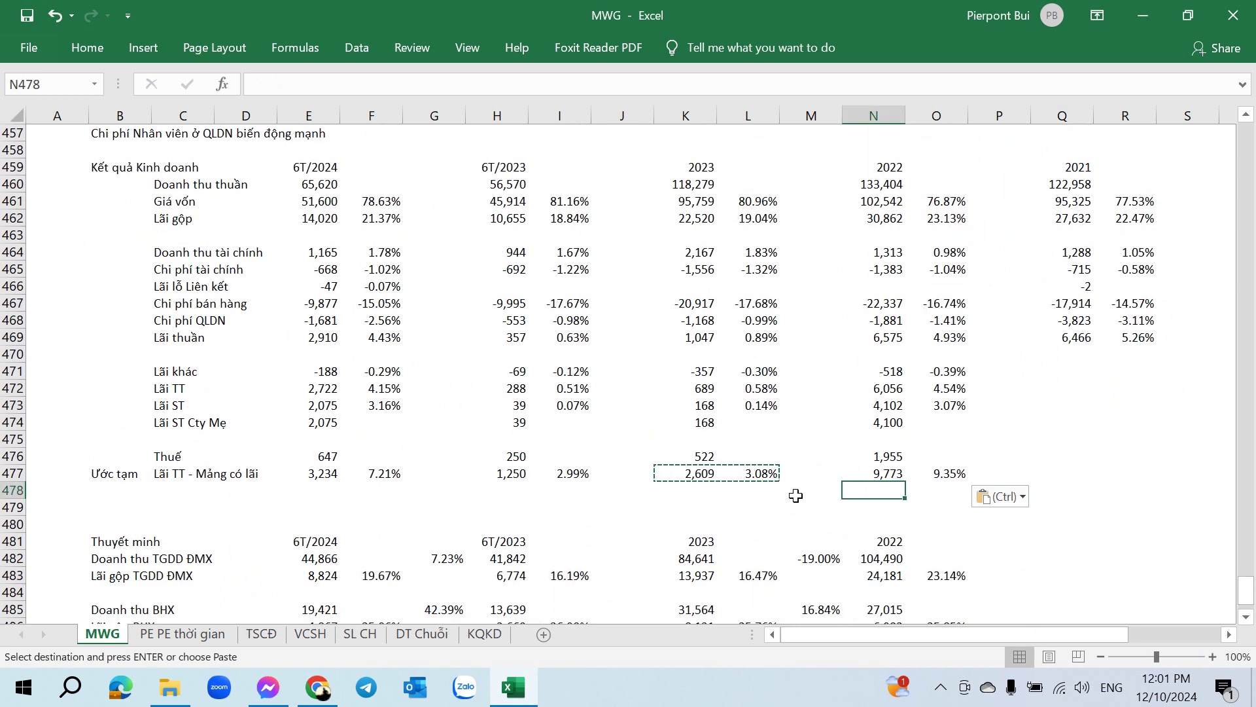
key(Left)
key(Down)
key(Down)
key(Down)
key(Up)
key(Down)
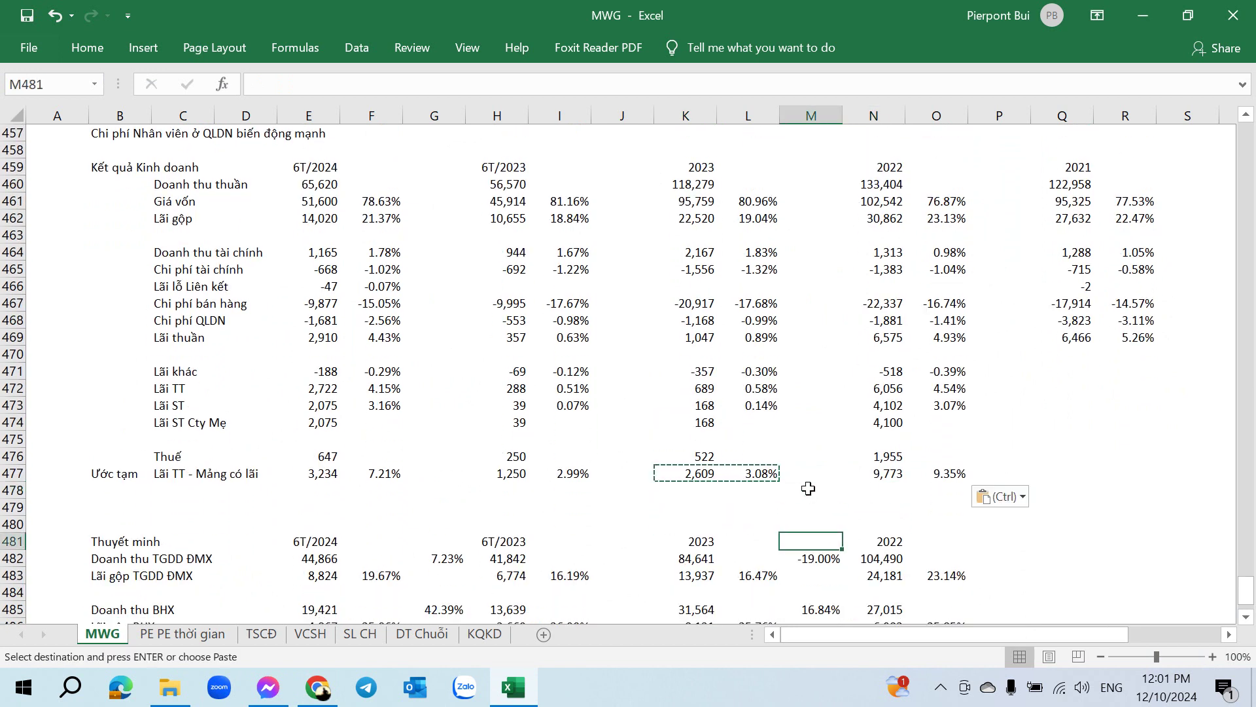
click(809, 489)
key(Escape)
click(724, 491)
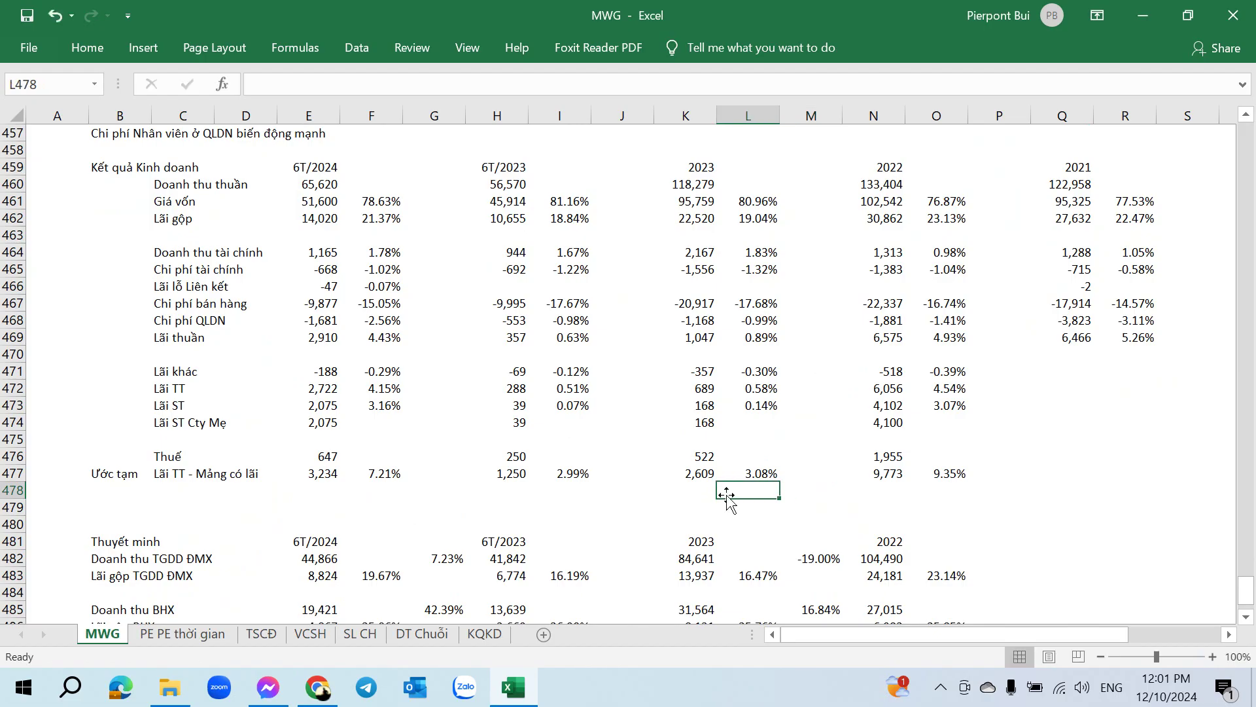
Step: Check the 2023 estimate against Lãi TT, and the 2022 Thuế in N476 against the corporate income tax reconciliation in the 2023 report PDF
click(696, 478)
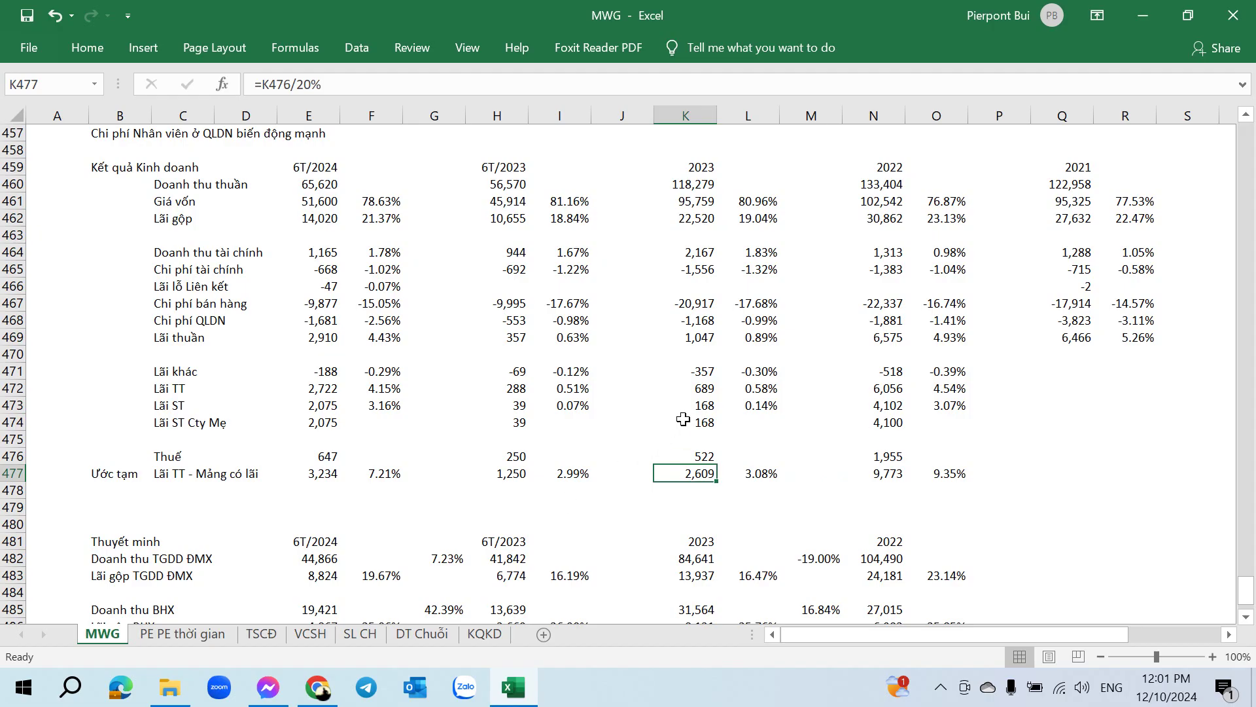
click(695, 392)
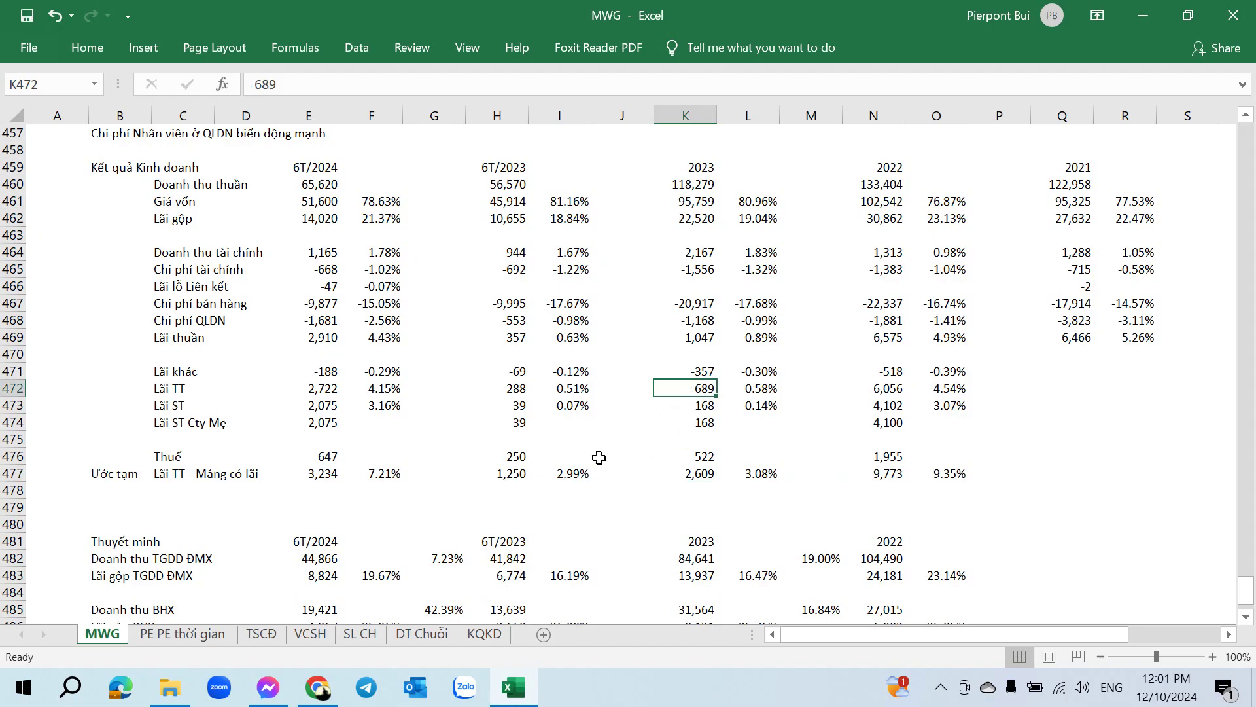
click(880, 473)
click(880, 456)
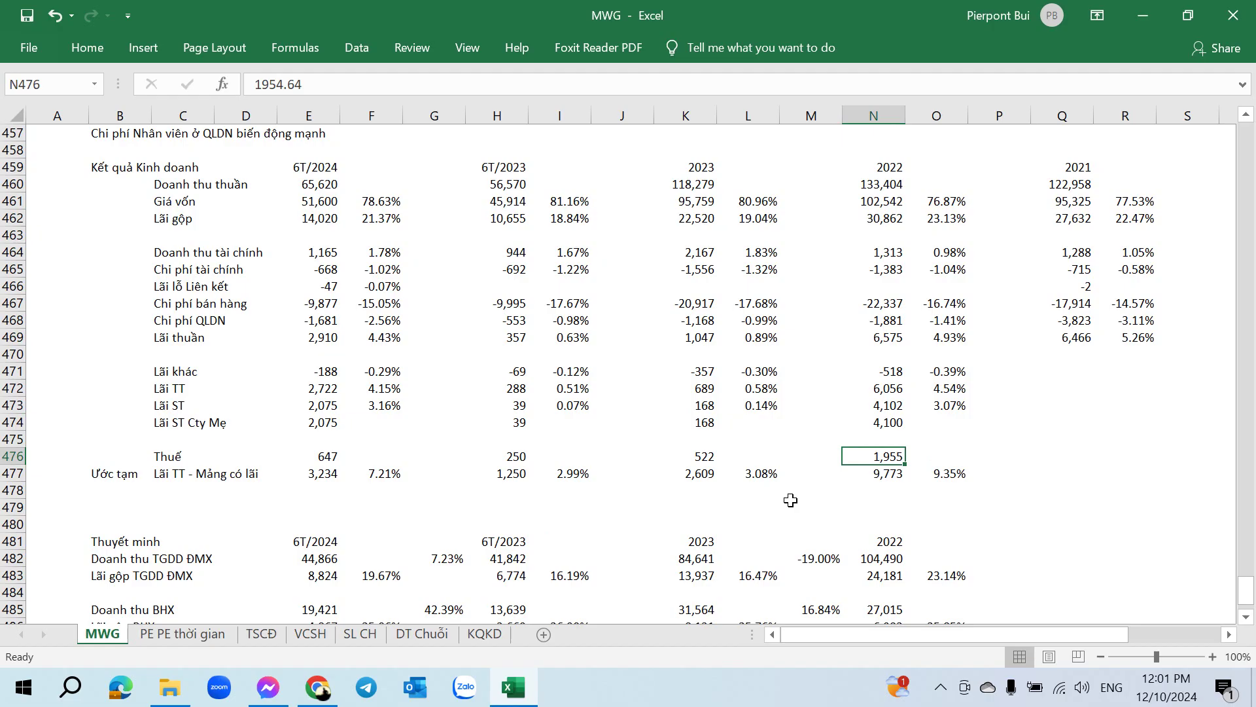
key(alt+Tab)
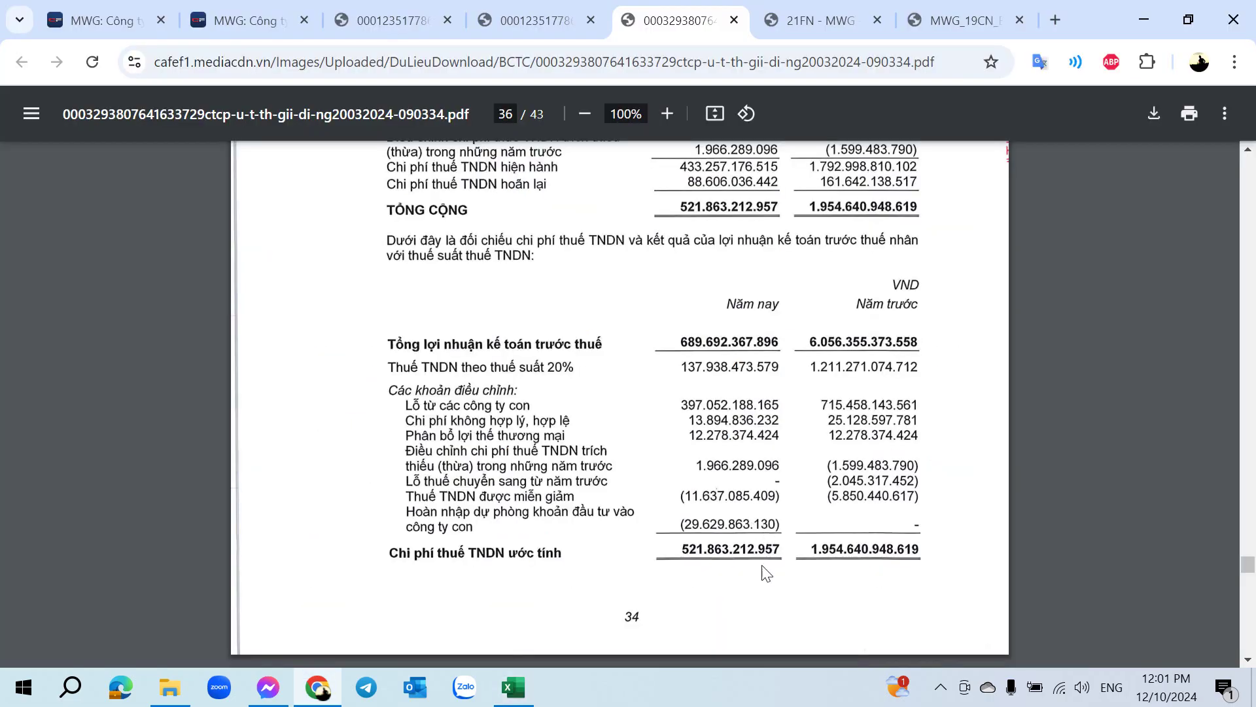
key(alt+Tab)
Step: Check the 2022 estimated profit and margin in N477 and O477 against the TGDD ĐMX revenue in N482
click(884, 480)
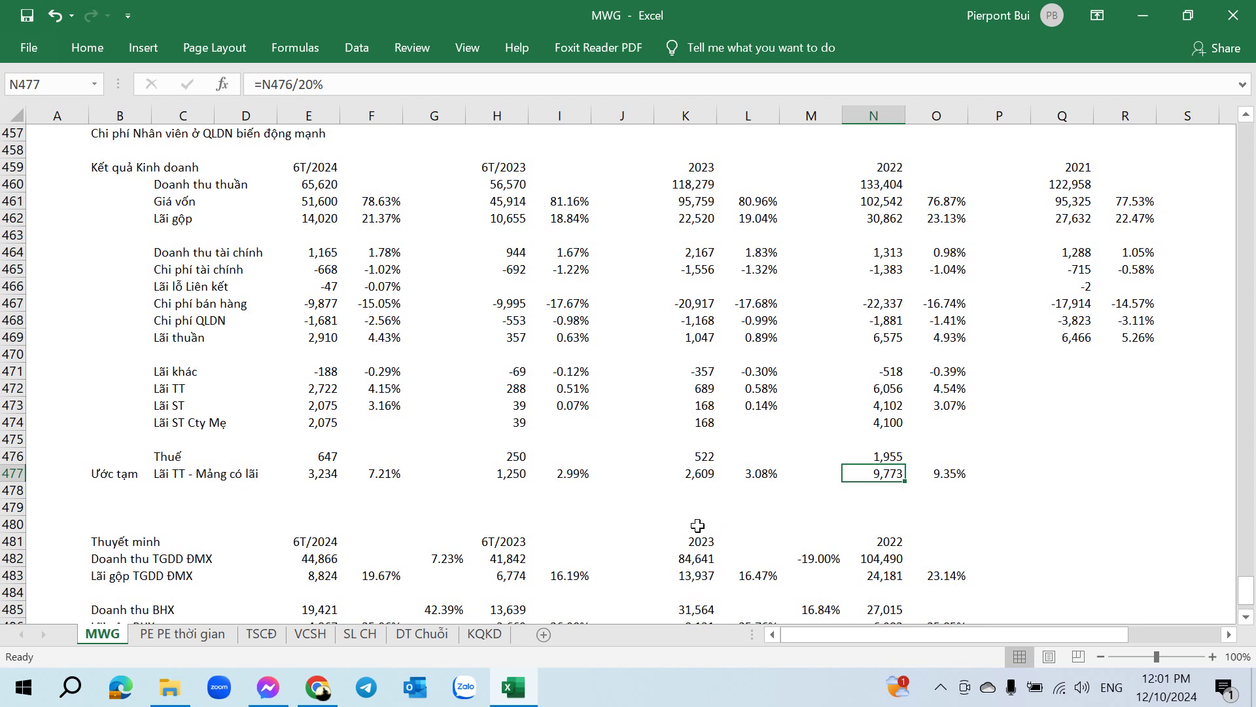
click(885, 561)
click(936, 475)
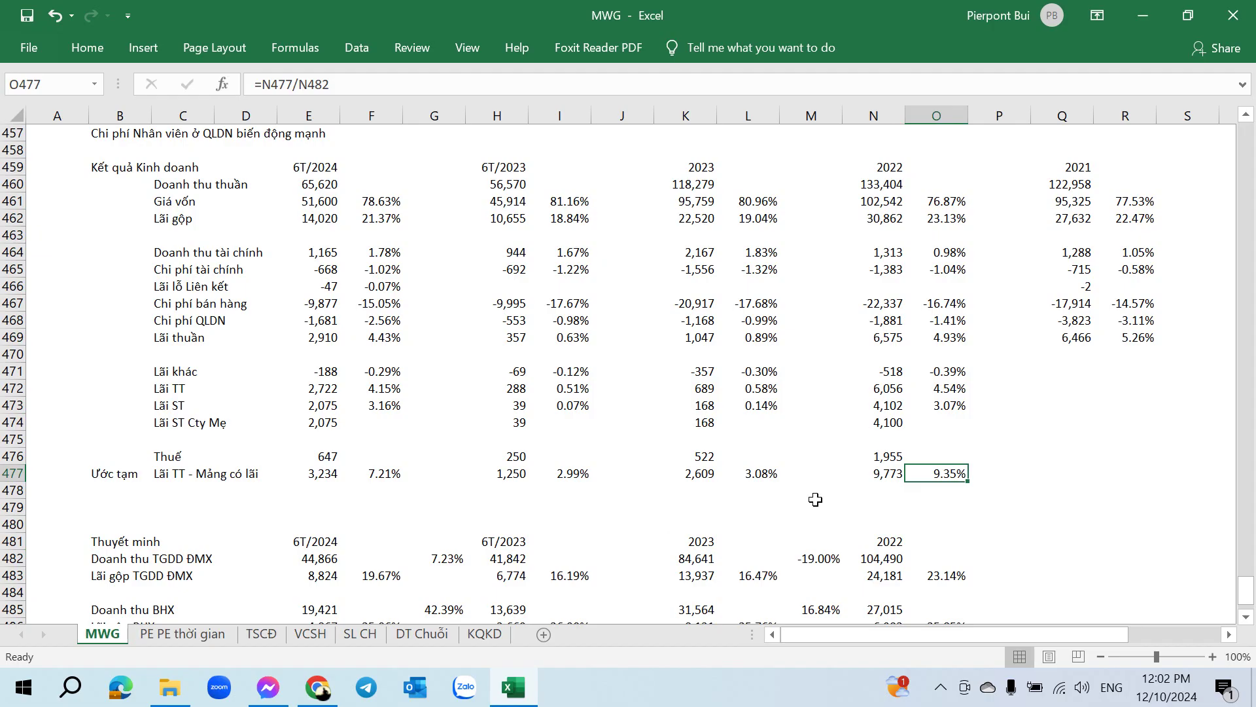
Step: Go to the empty lower profit rows for the earlier years and select the 2021 Lãi khác cell, Q471
key(Right)
key(Right)
key(Right)
key(Right)
key(Right)
key(Right)
key(Right)
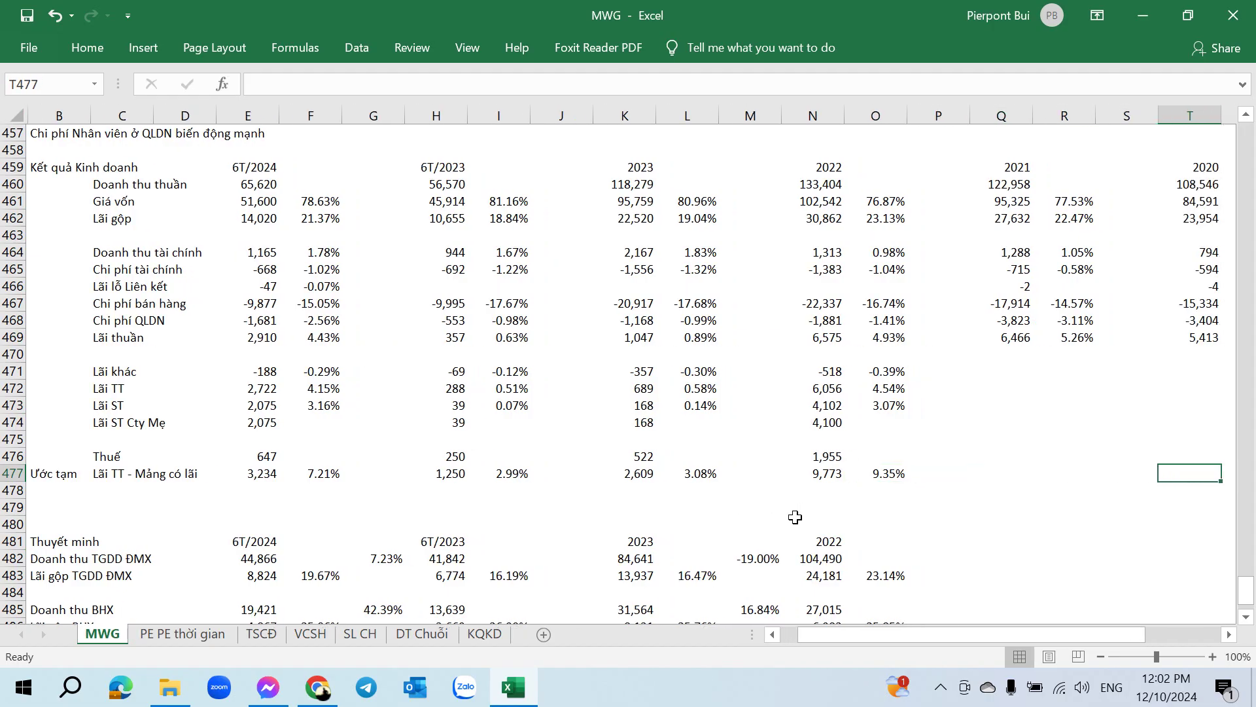
key(Right)
key(Right)
key(Right)
key(Right)
key(Right)
key(Right)
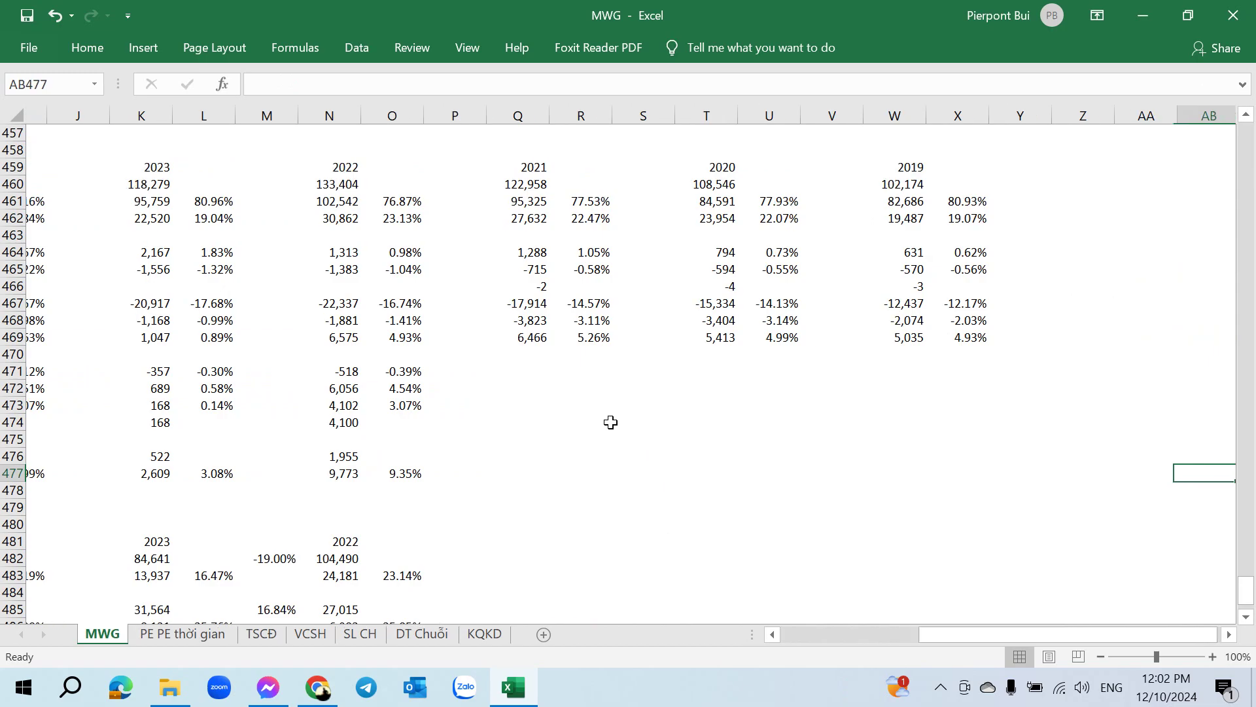
click(507, 371)
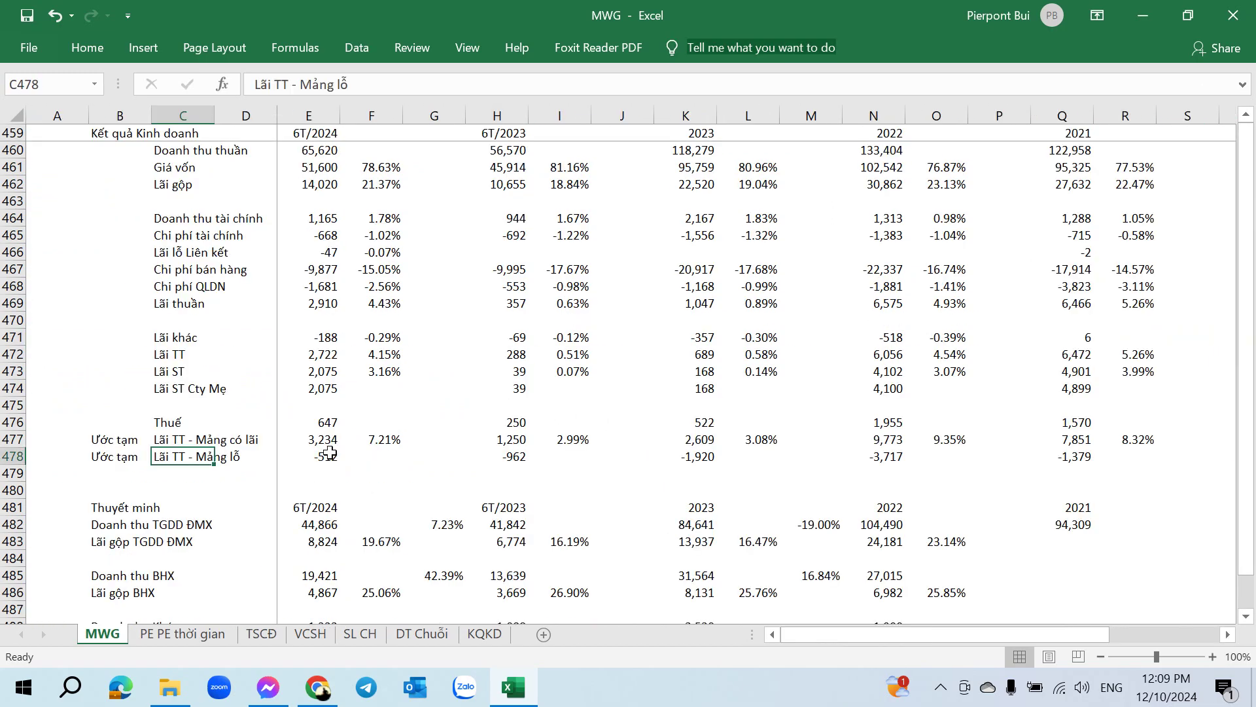
Step: Examine the 6T/2024 Thuế and the Mảng có lãi and Mảng lỗ estimates in E476:E478, with the 2023 estimate in K477 for comparison
click(330, 455)
click(173, 455)
click(306, 462)
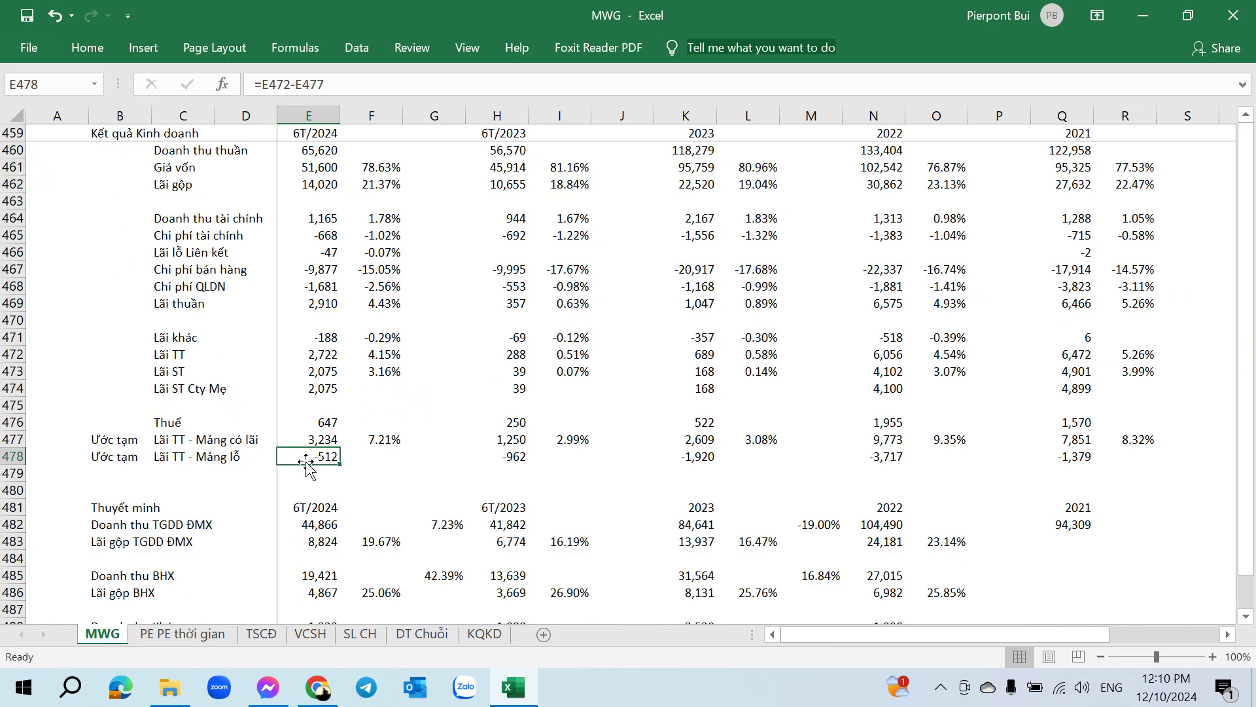
click(323, 422)
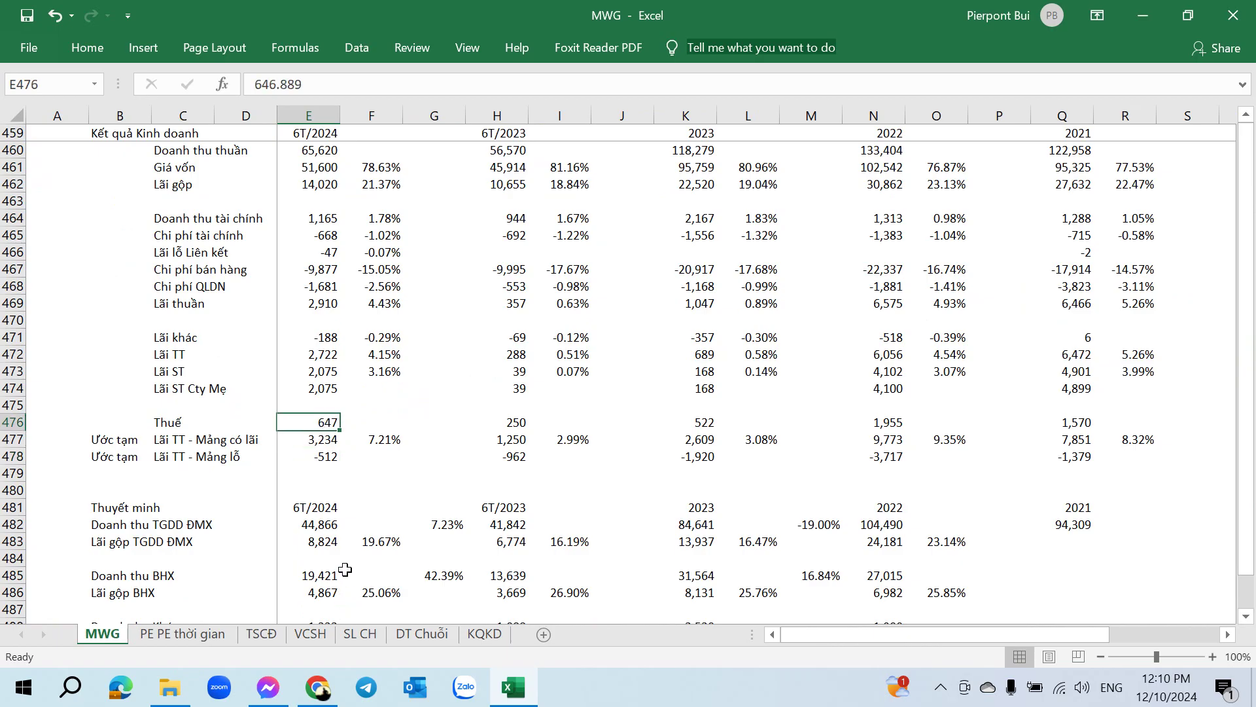
click(310, 446)
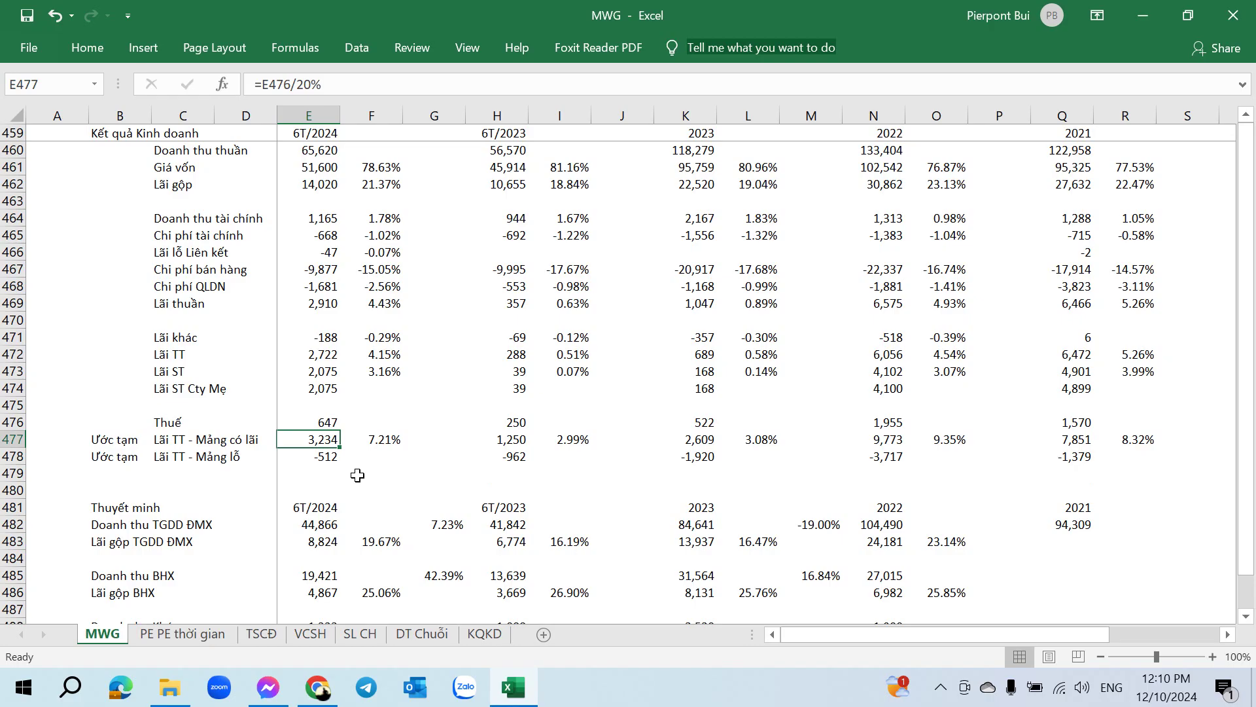
click(710, 440)
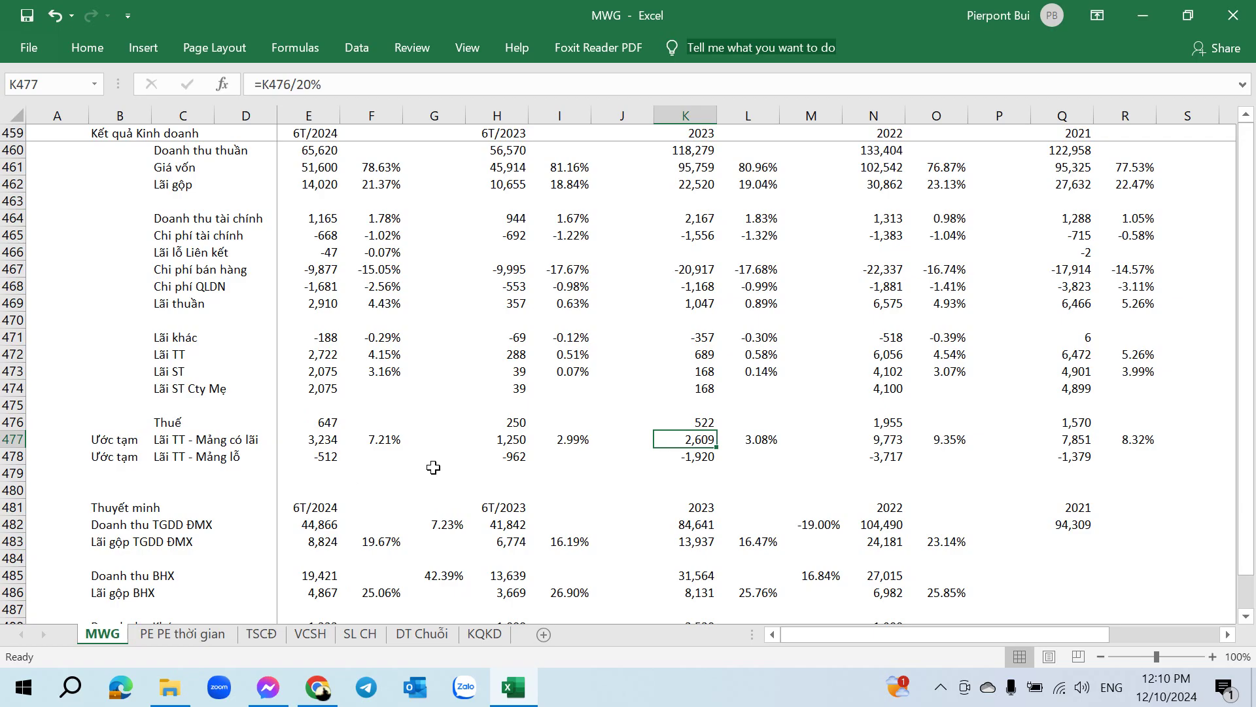
click(321, 460)
click(325, 425)
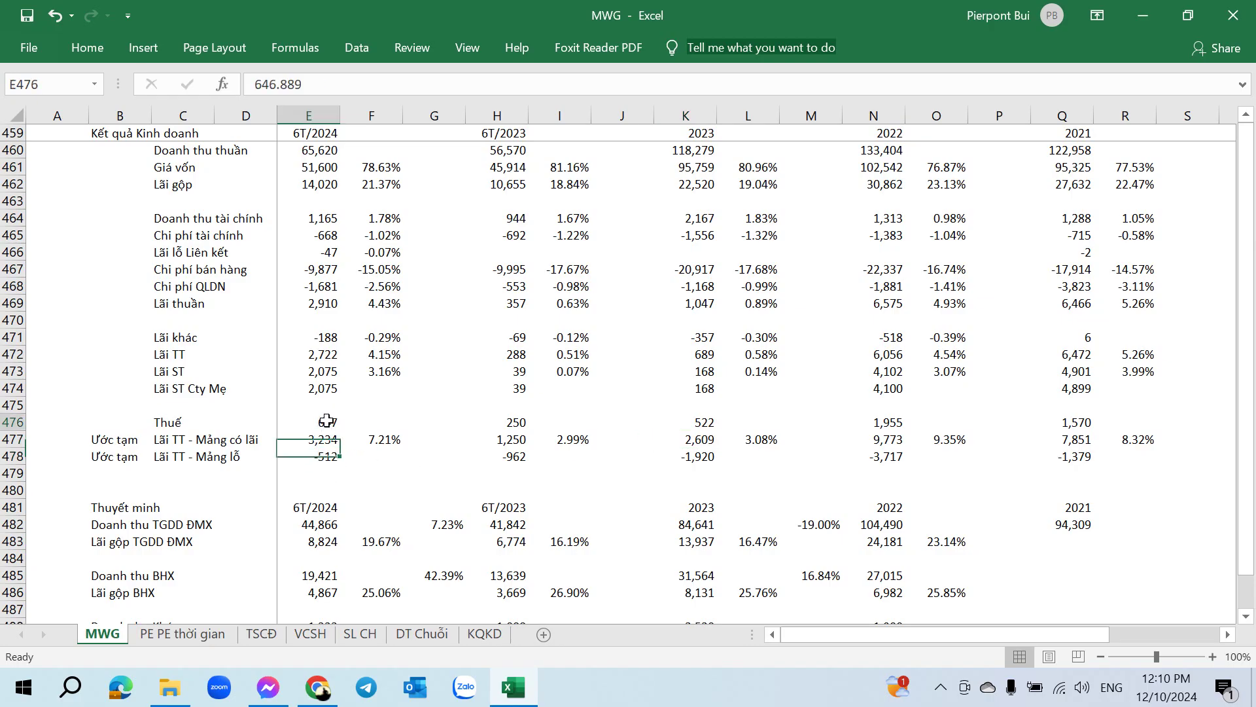
click(320, 459)
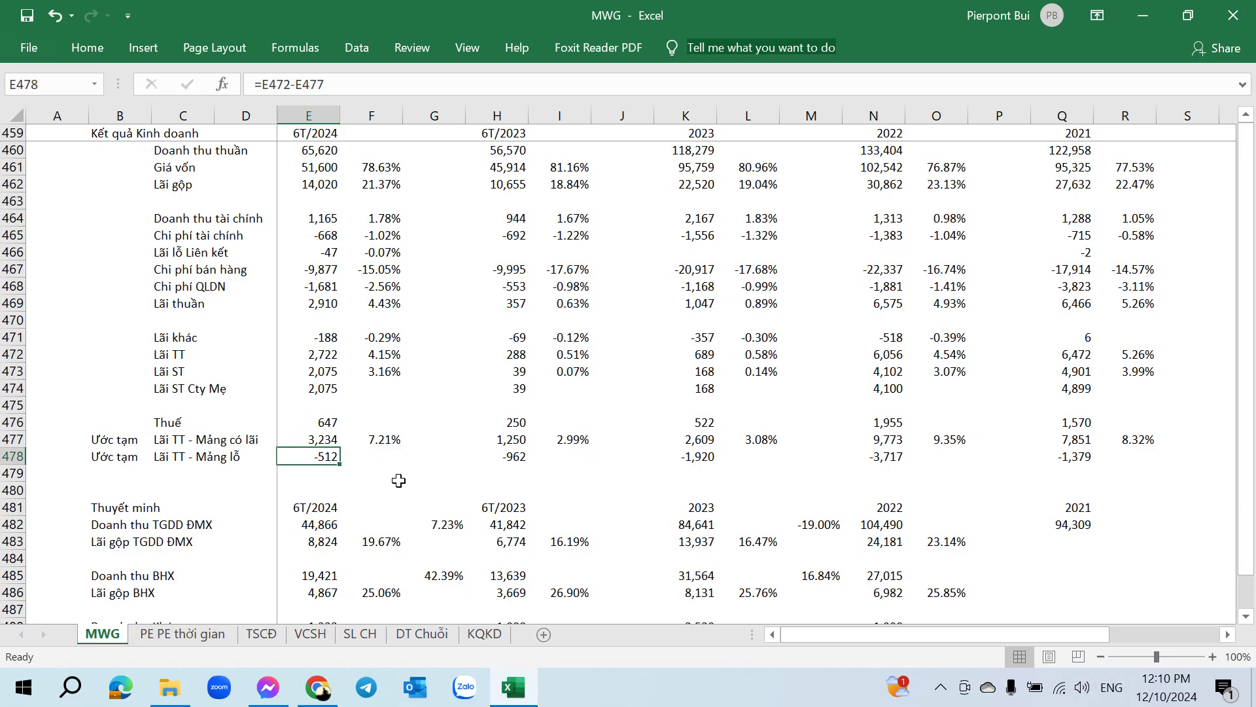
Step: Compare the 6T/2023 estimates for Mảng lỗ and Mảng có lãi in H478 and H477 with Lãi TT in H472
click(511, 456)
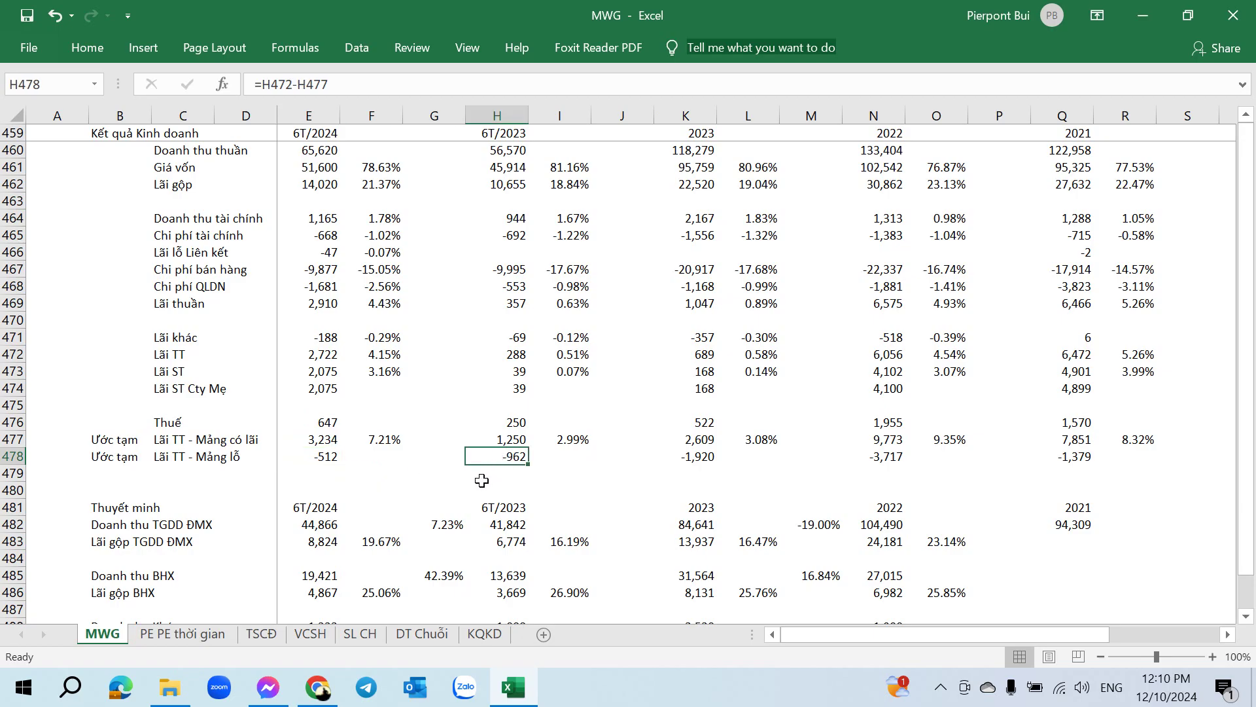
click(505, 439)
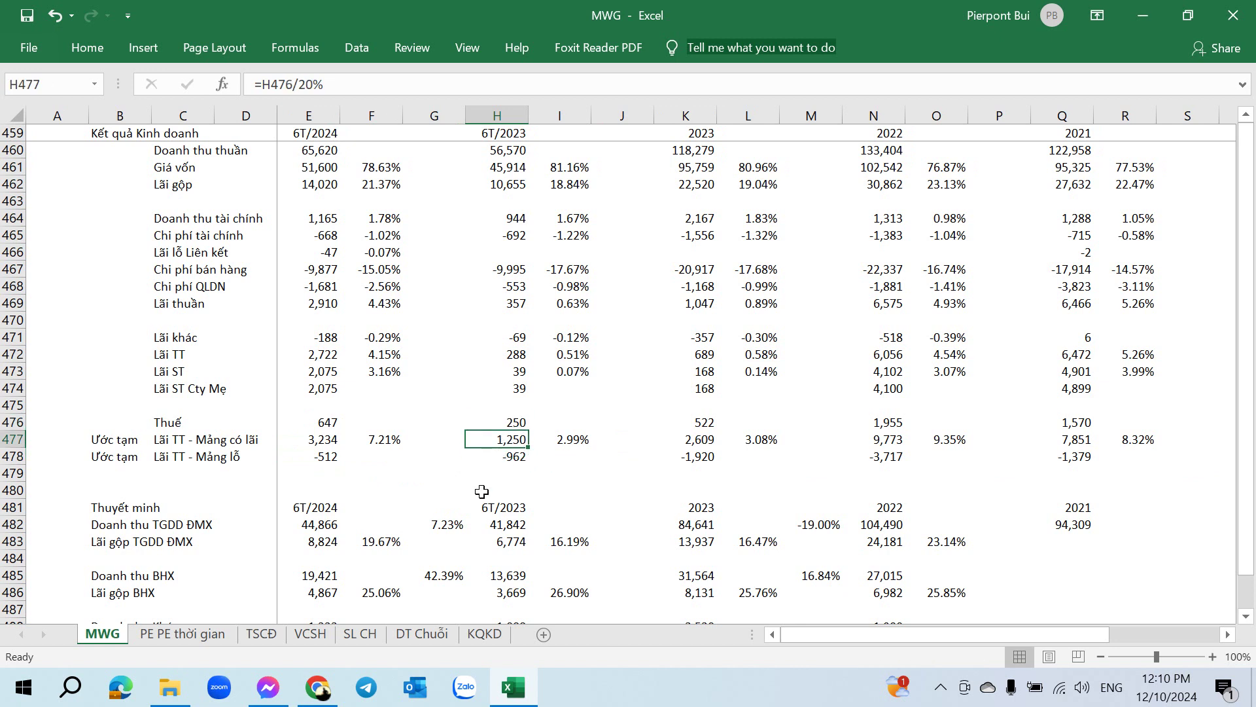
click(488, 355)
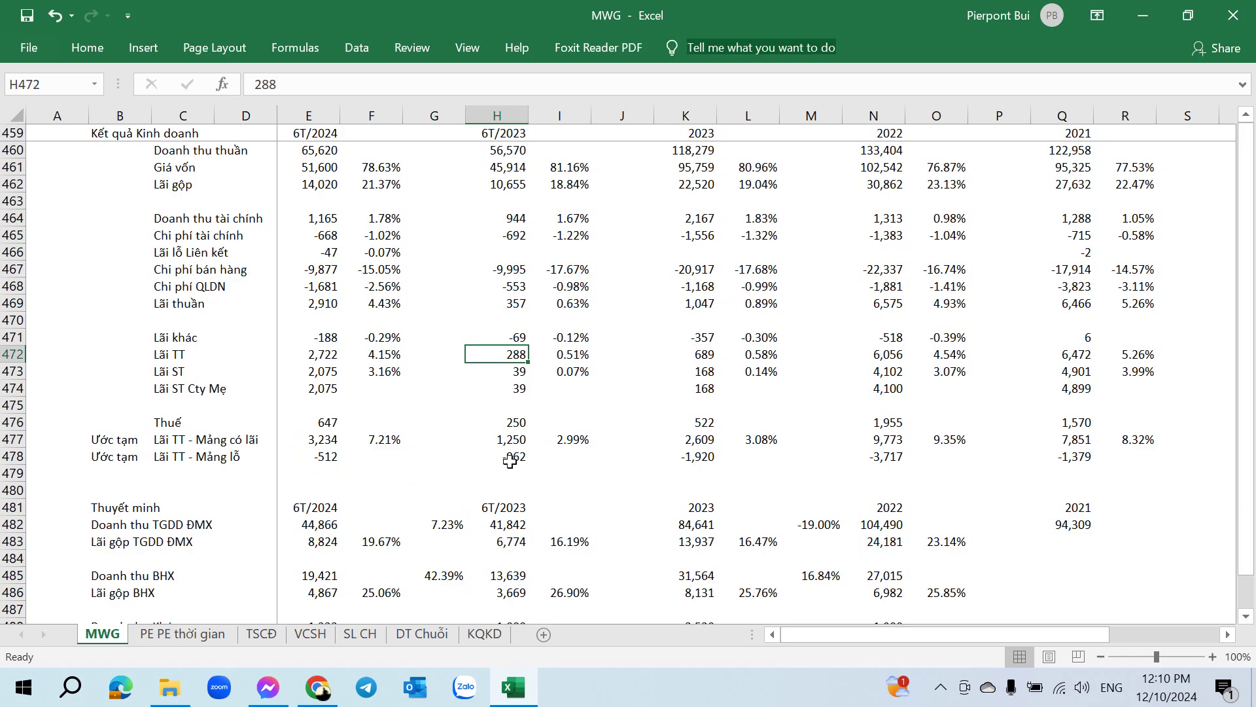
Step: Compare the 2023 estimates for Mảng có lãi and Mảng lỗ in K477 and K478 with Lãi TT and Thuế
drag(846, 634, 893, 654)
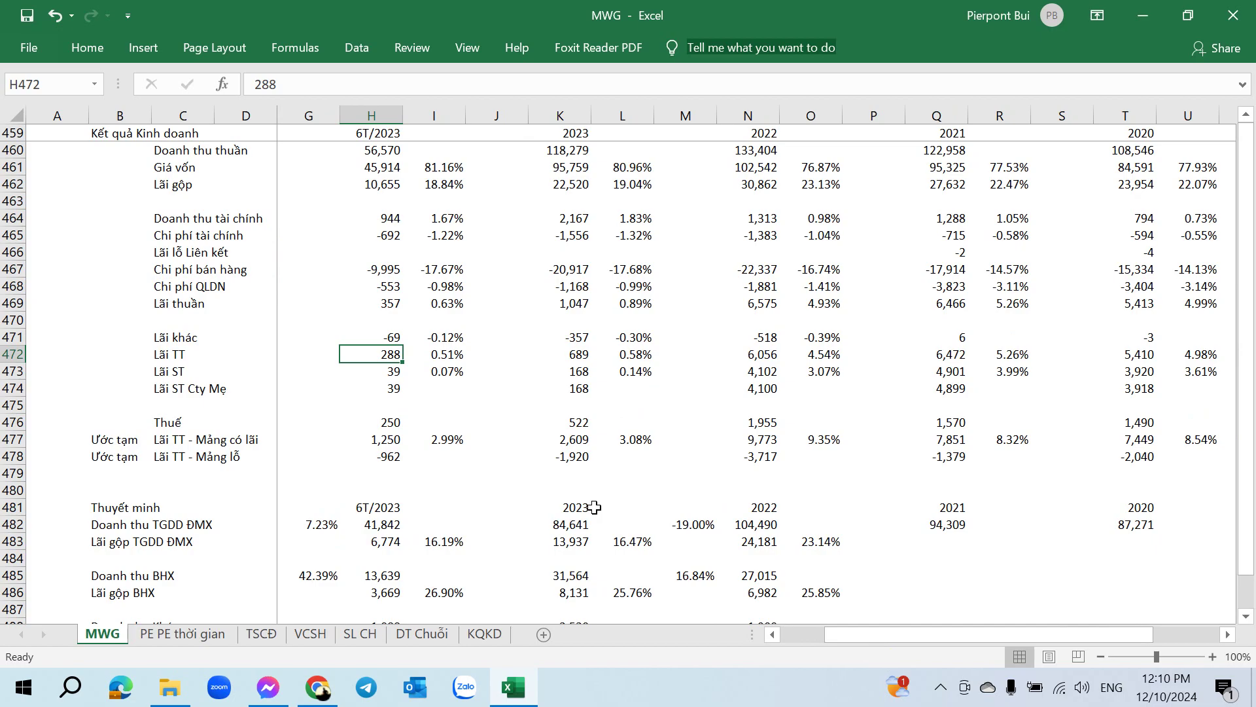
click(573, 441)
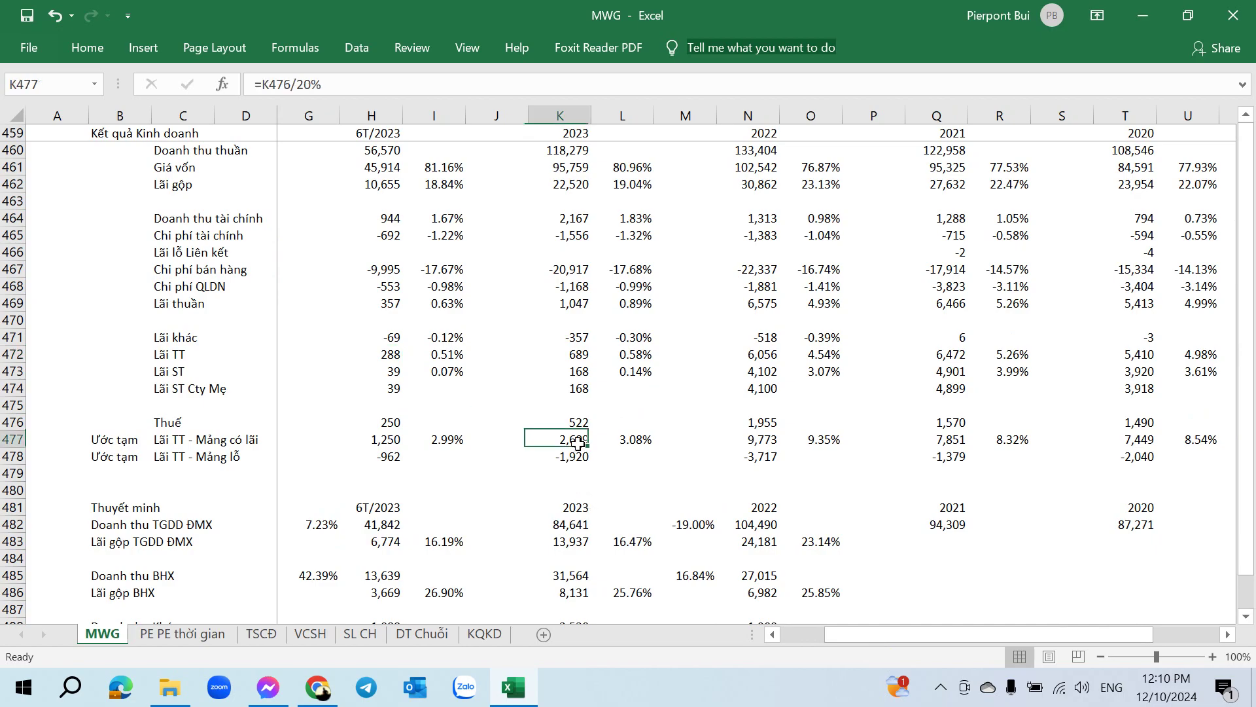
click(576, 457)
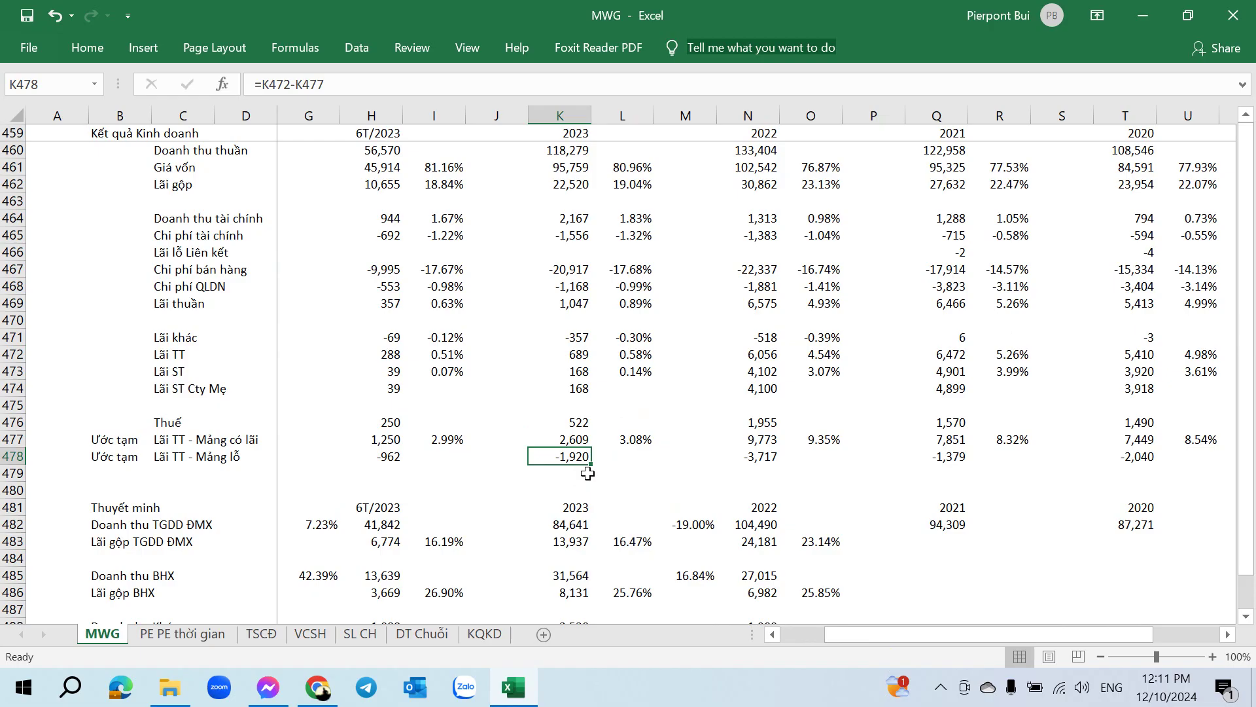
click(580, 355)
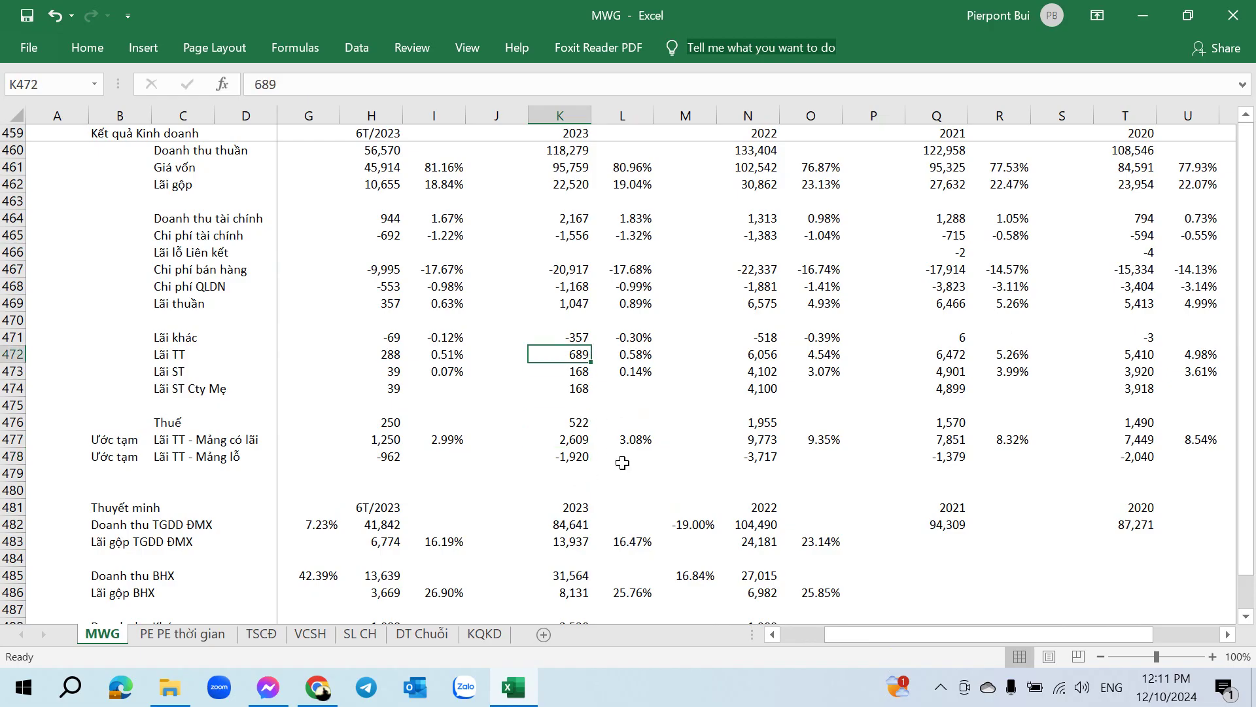
click(573, 422)
click(580, 445)
Step: Examine the 2022 Thuế, the segment estimates in N477 and N478, the TGDD ĐMX revenue and the estimated margin in O477
drag(865, 635, 931, 650)
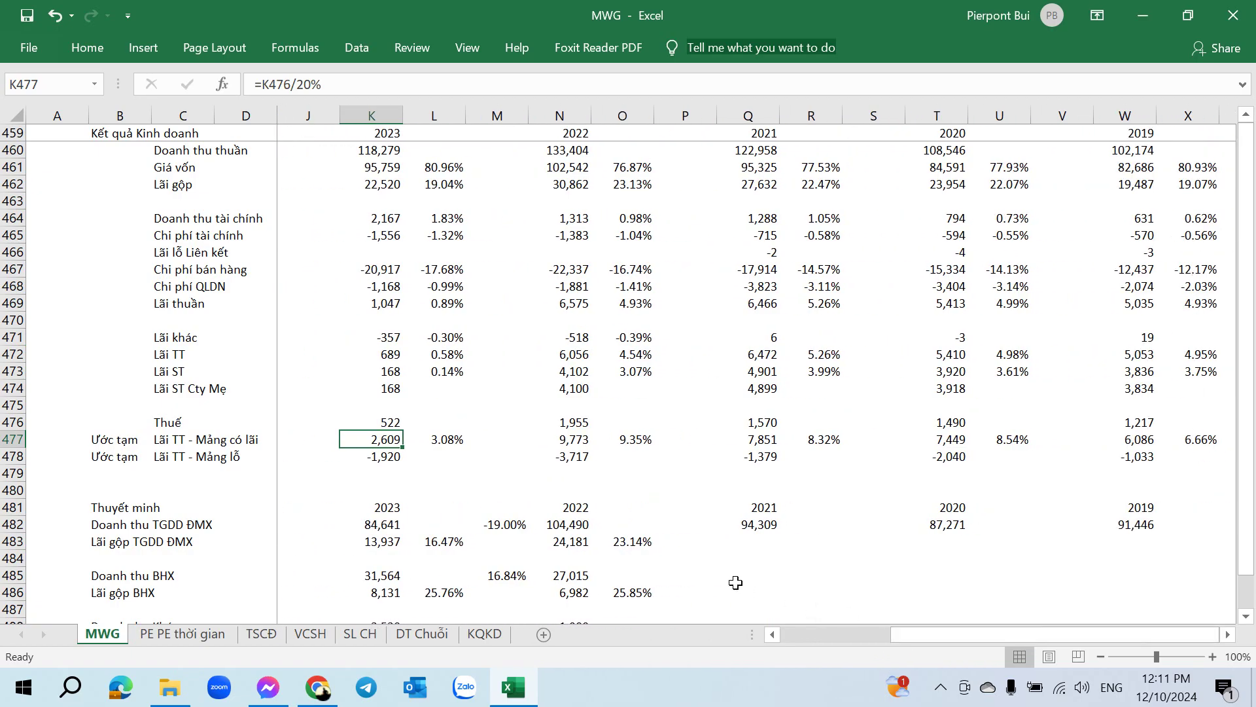
click(577, 423)
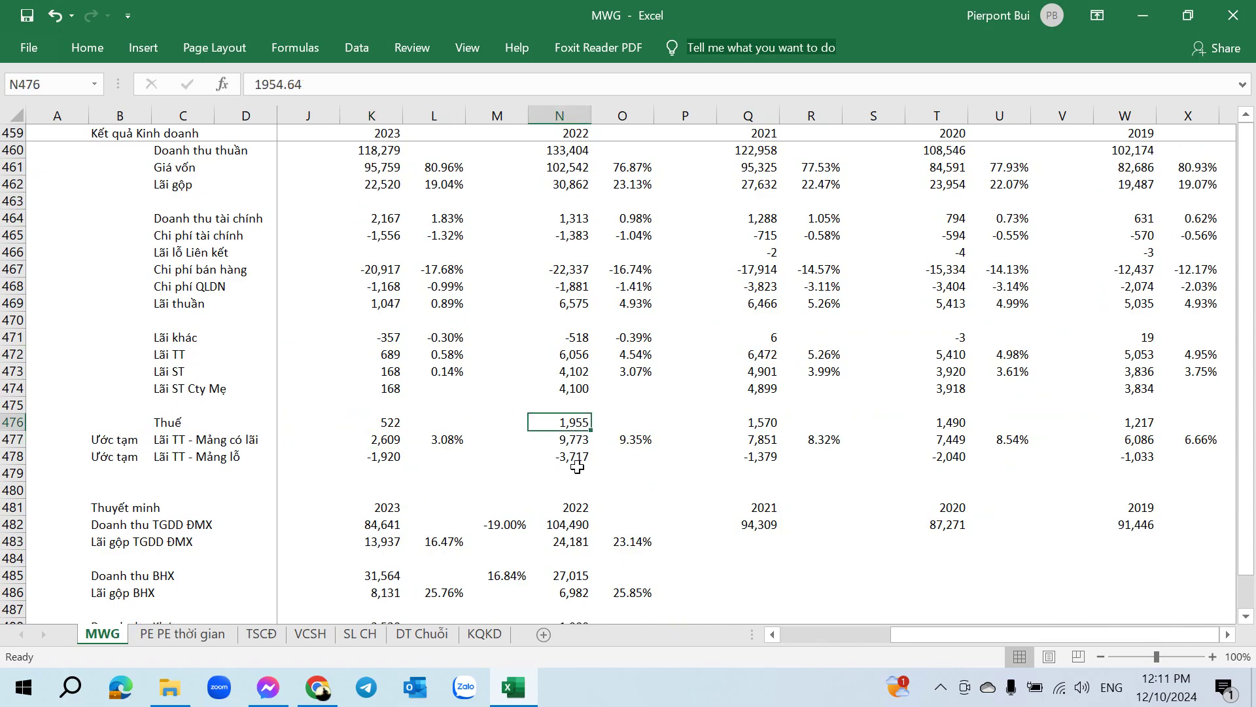
click(576, 438)
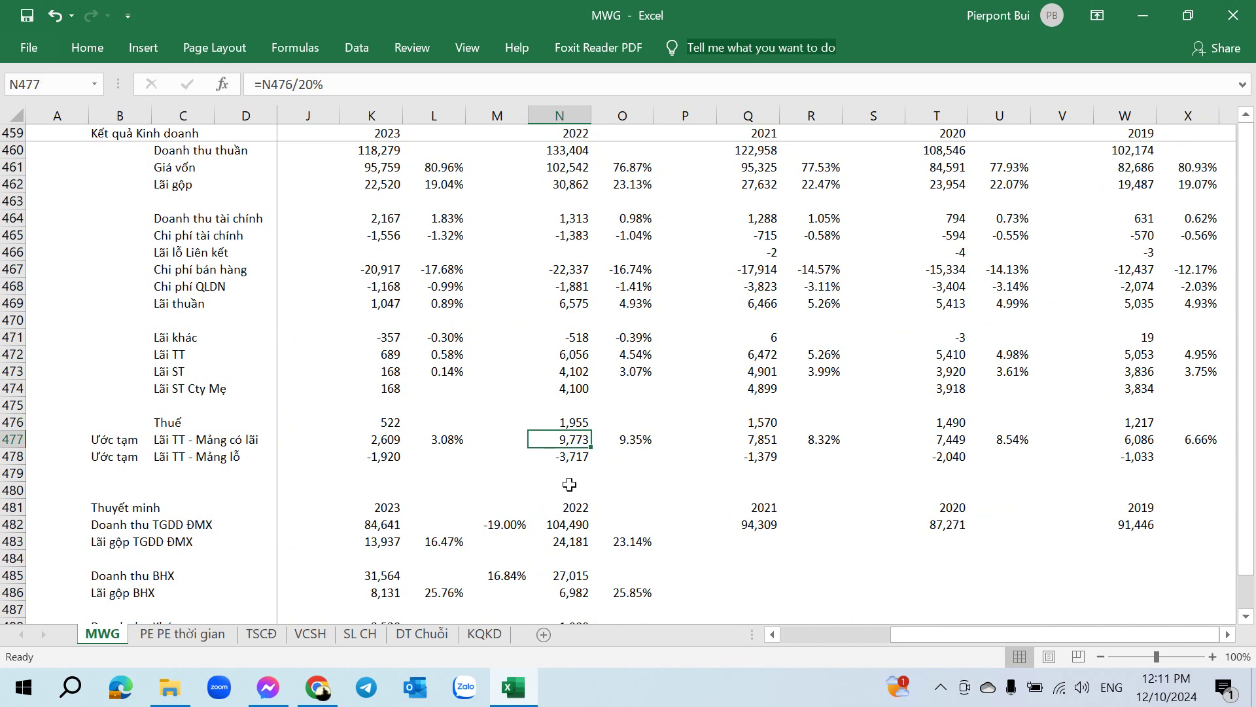
click(579, 523)
click(571, 456)
click(625, 440)
Step: Check the 6T/2024 estimated margin in F477 and the 6T/2024 column of the Thuyết minh section
drag(916, 638, 775, 638)
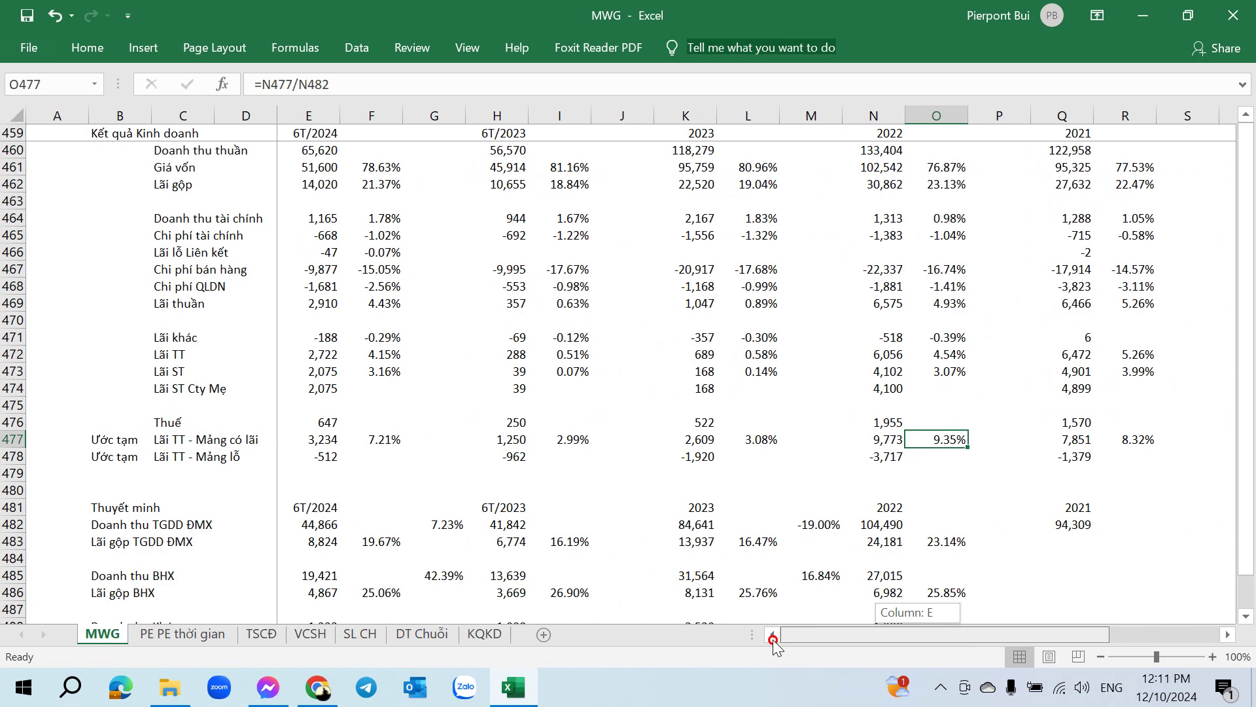
click(386, 445)
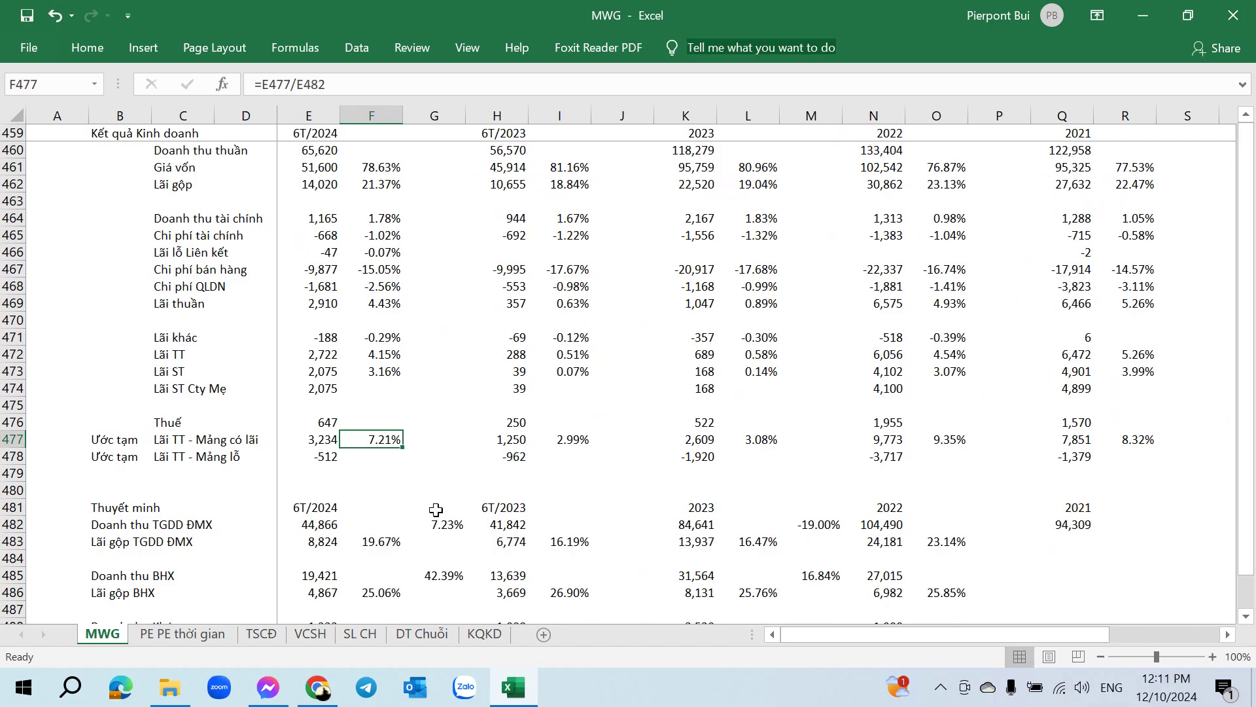
click(313, 513)
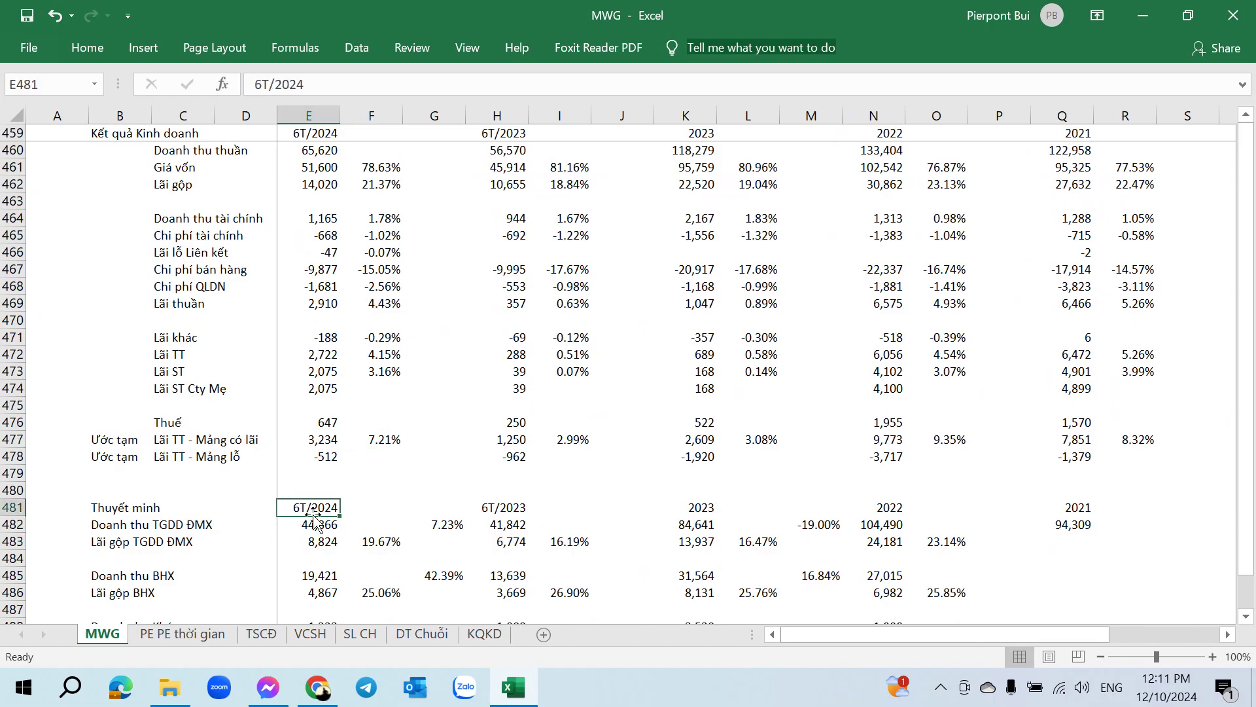
Step: Check the 6T/2024 TGDD ĐMX revenue and the profitable segment's estimated margins for 2021, 2020 and 2019 in R477, U477 and X477
key(Down)
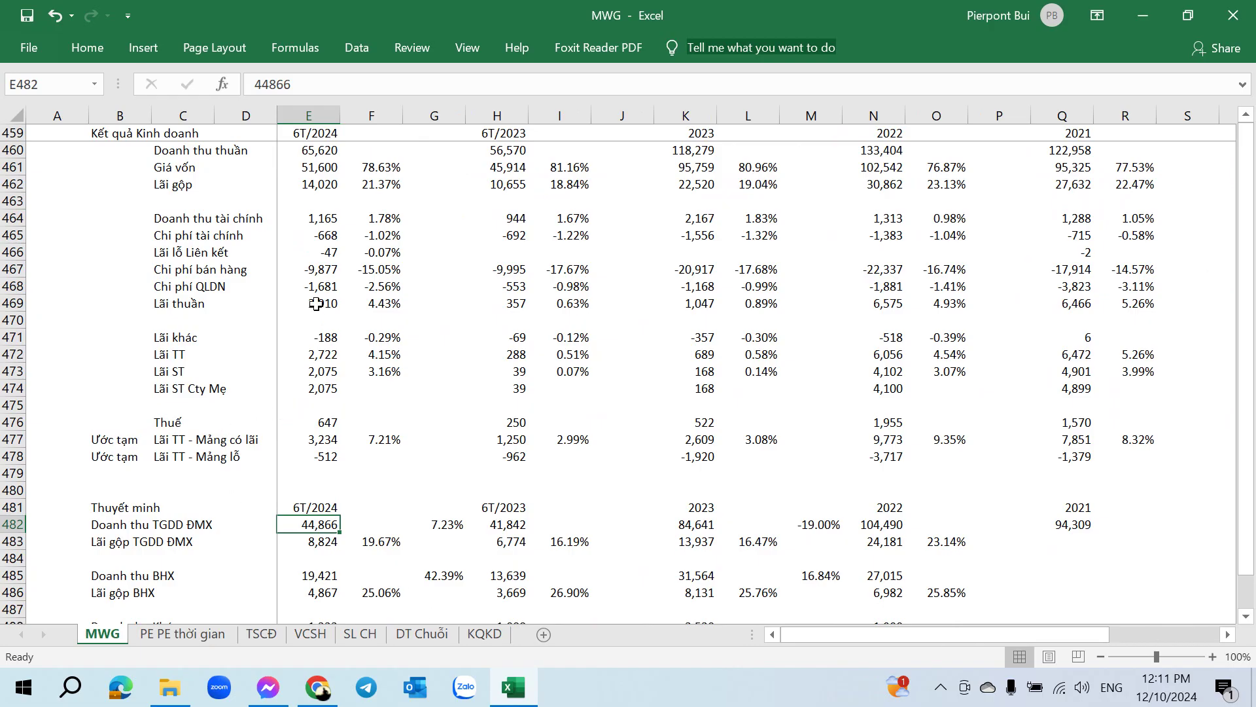
click(313, 352)
drag(864, 635, 938, 638)
click(836, 456)
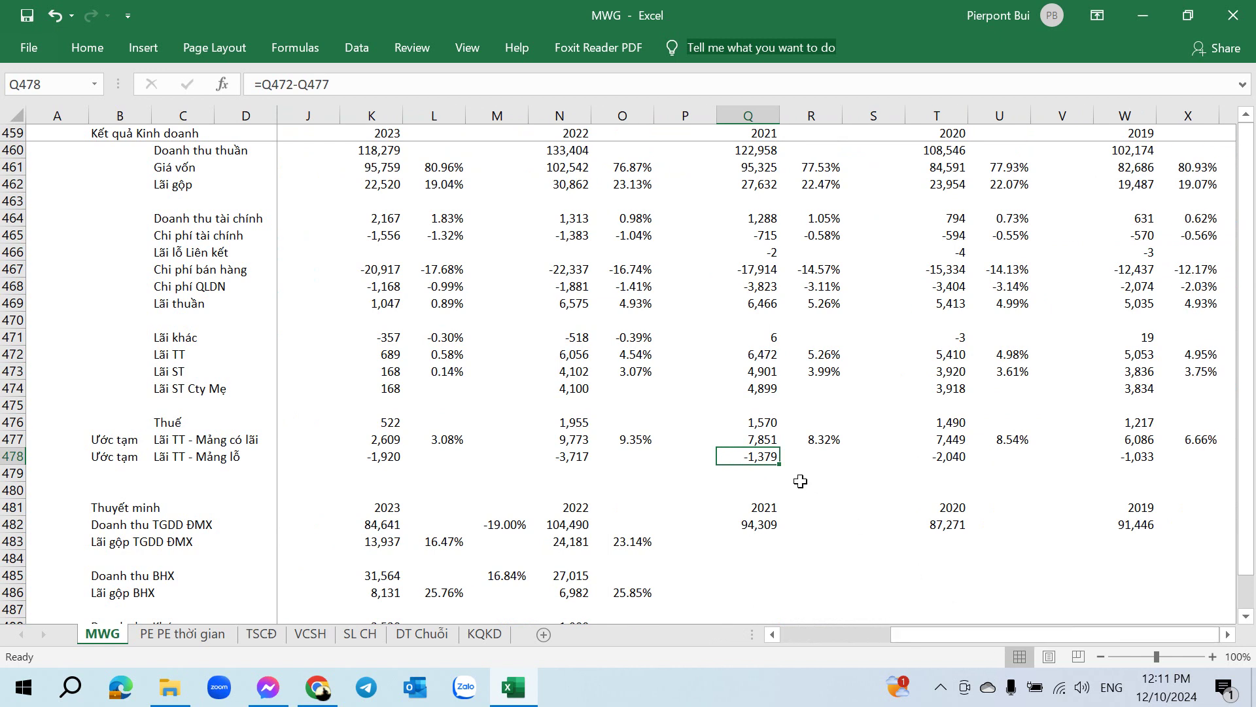
click(758, 439)
click(812, 439)
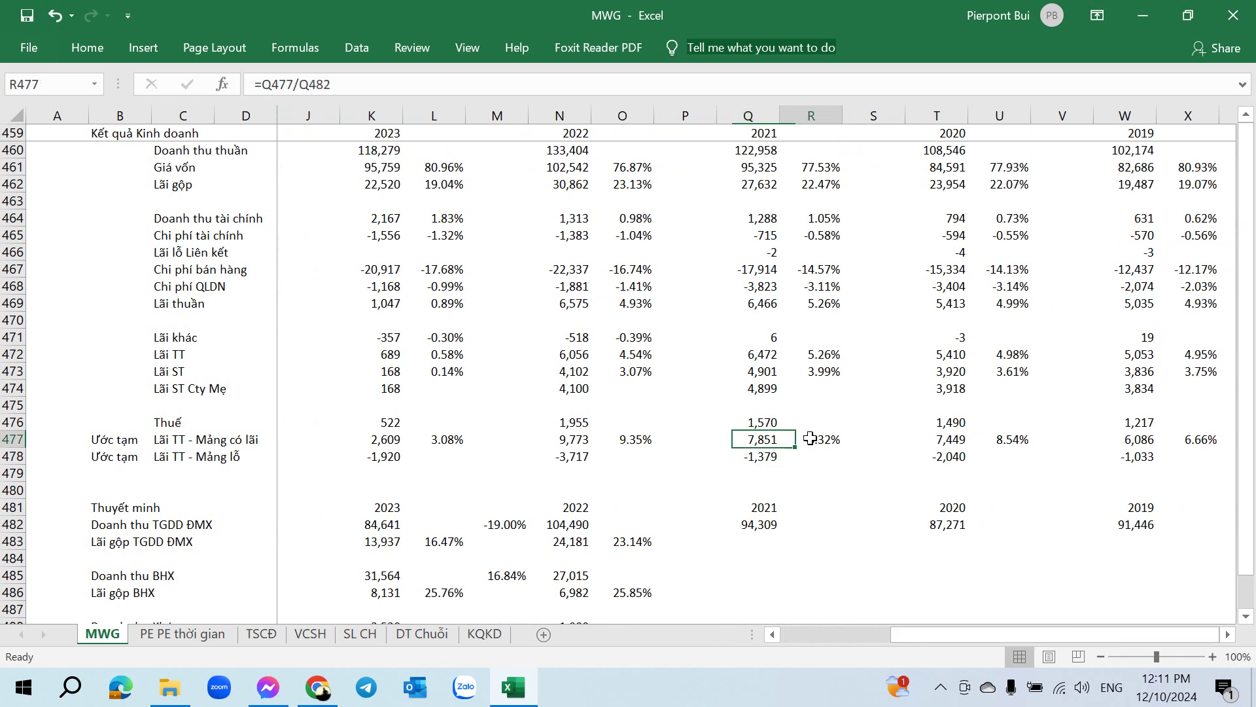
click(1014, 442)
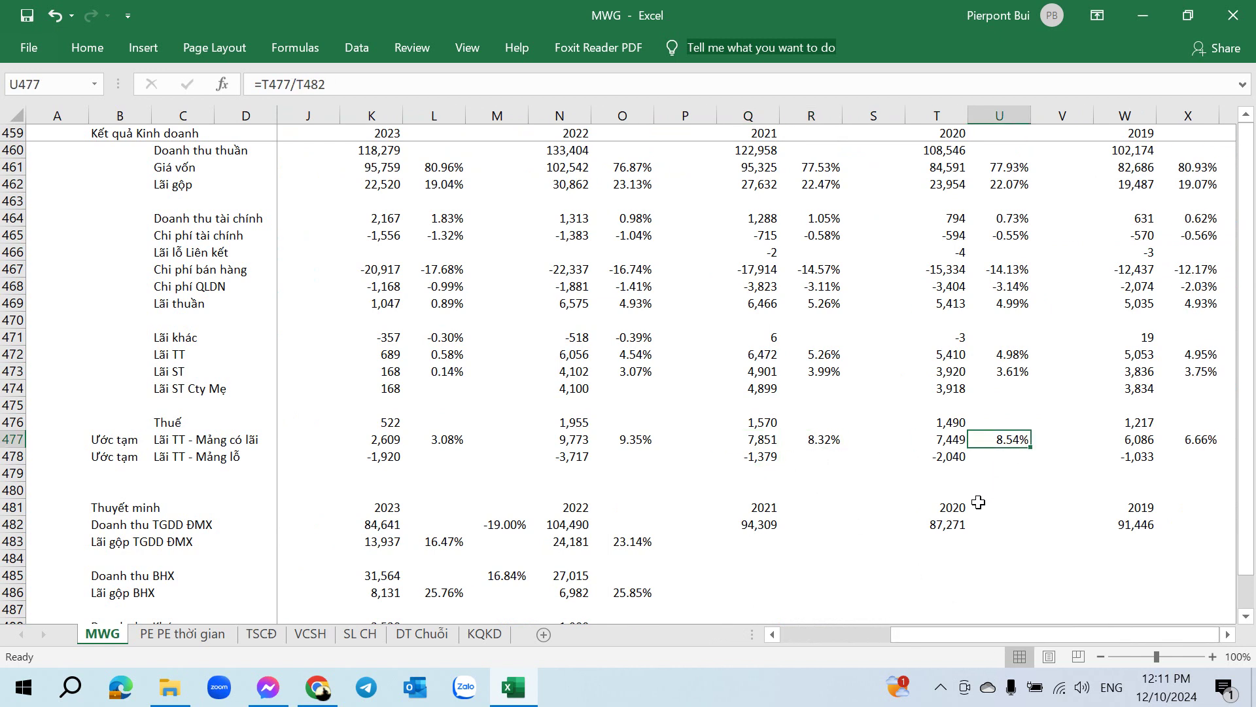
click(1191, 439)
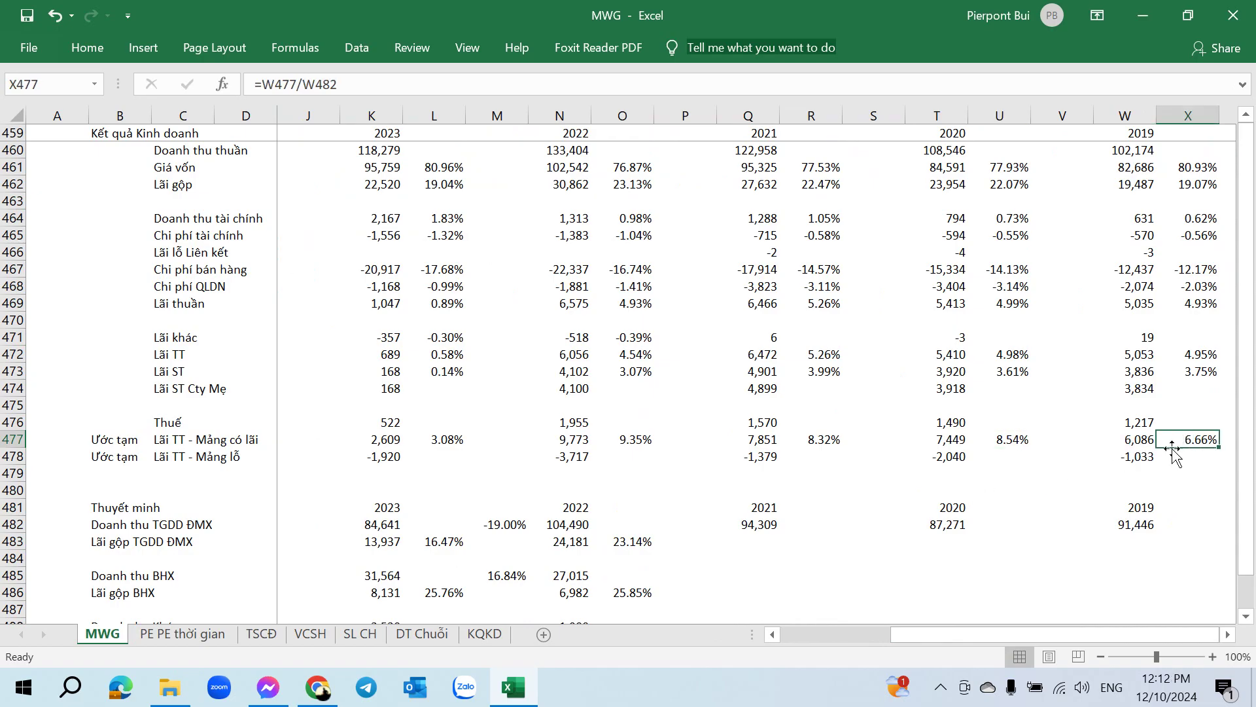
Step: Compare the Mảng lỗ estimates in row 478 for 2019, 2020, 2021, 2023 and 6T/2024
click(1140, 457)
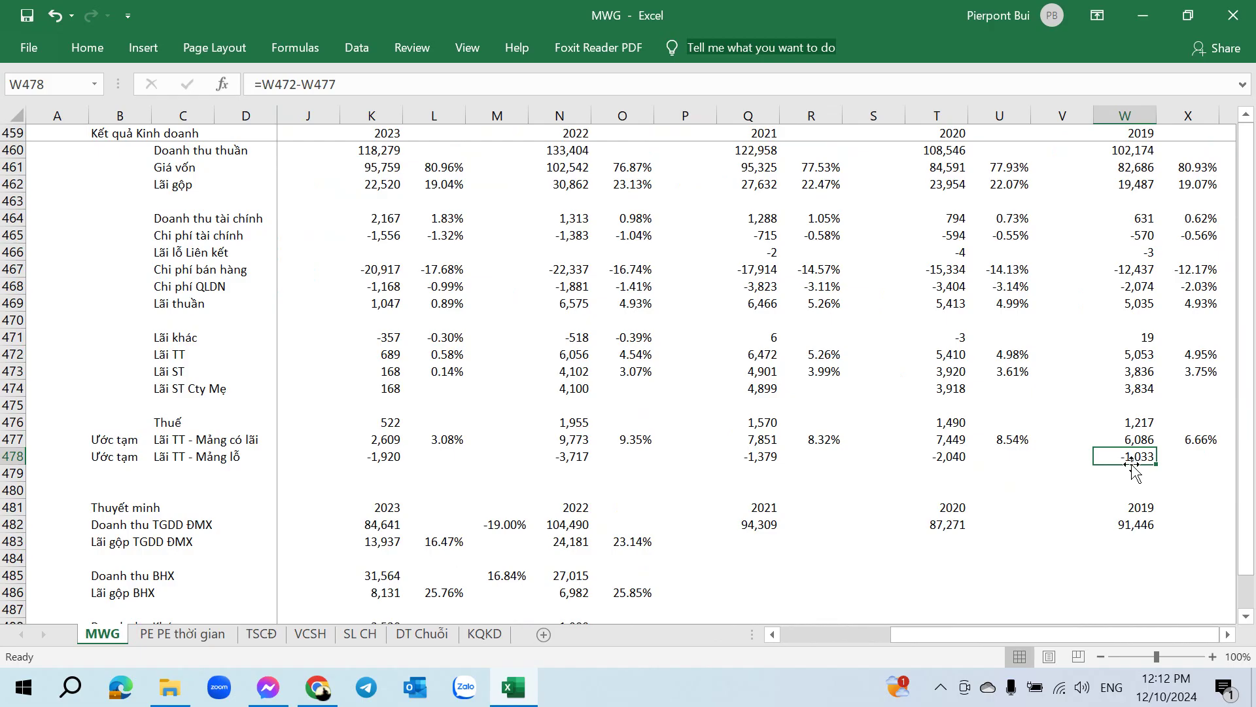
click(955, 462)
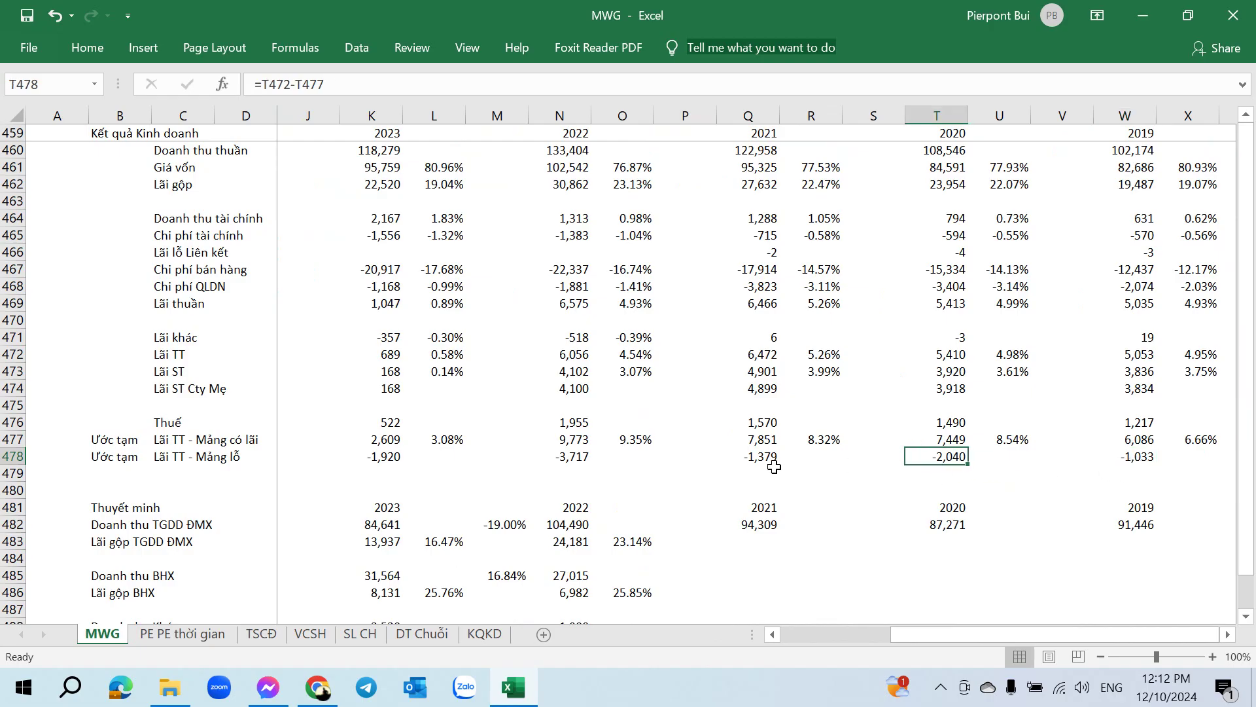
click(763, 465)
click(399, 458)
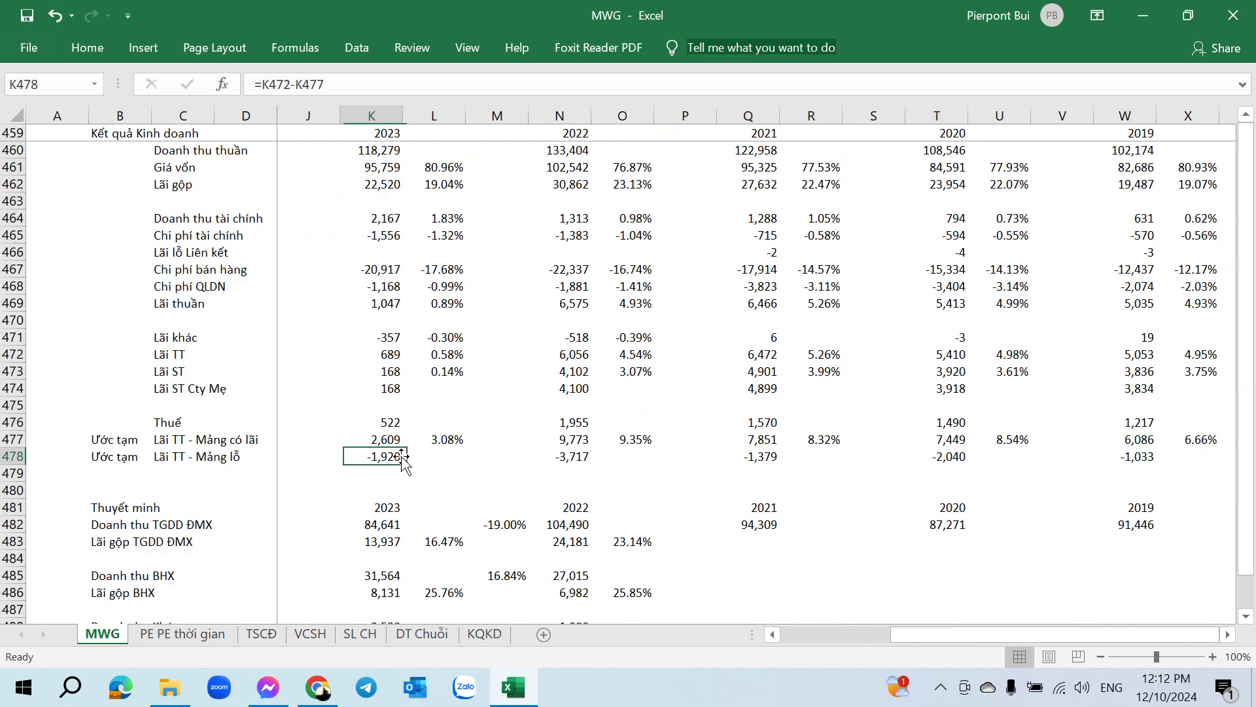
drag(967, 634, 857, 637)
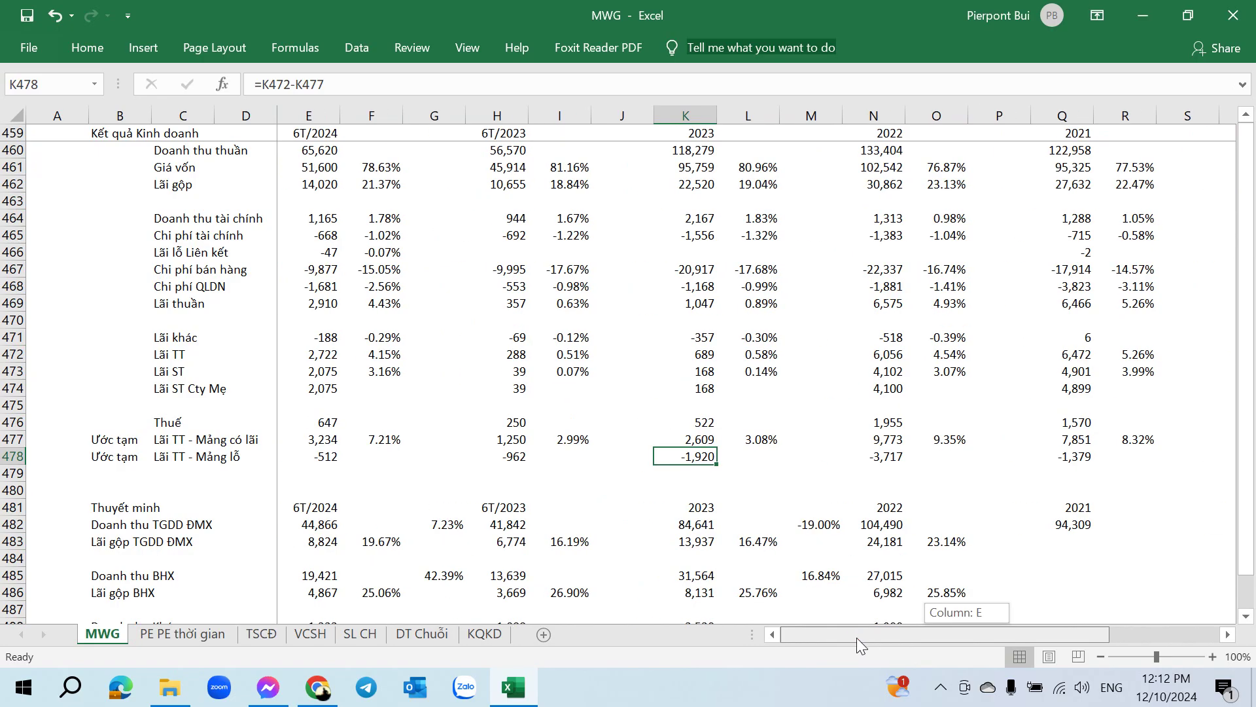
click(314, 460)
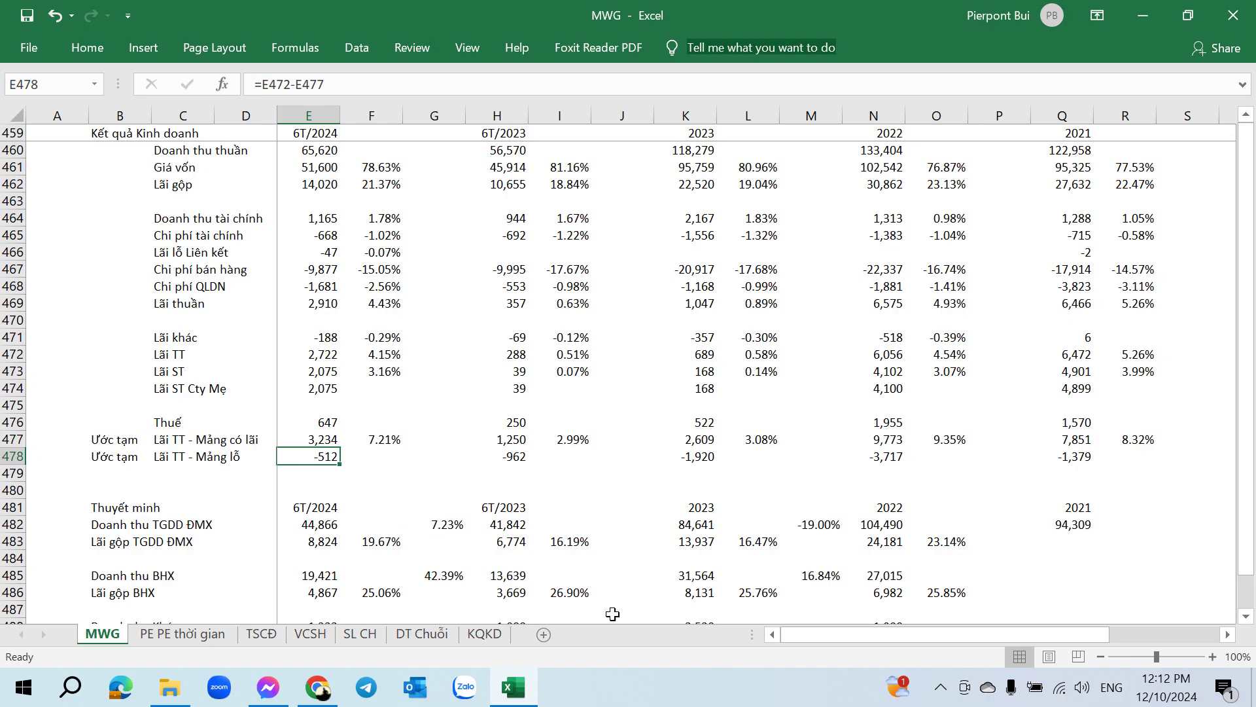
Step: Review the 2023 Mảng lỗ estimate in K478 and the 2021 TGDD ĐMX revenue in Q482
drag(830, 646, 792, 634)
click(686, 458)
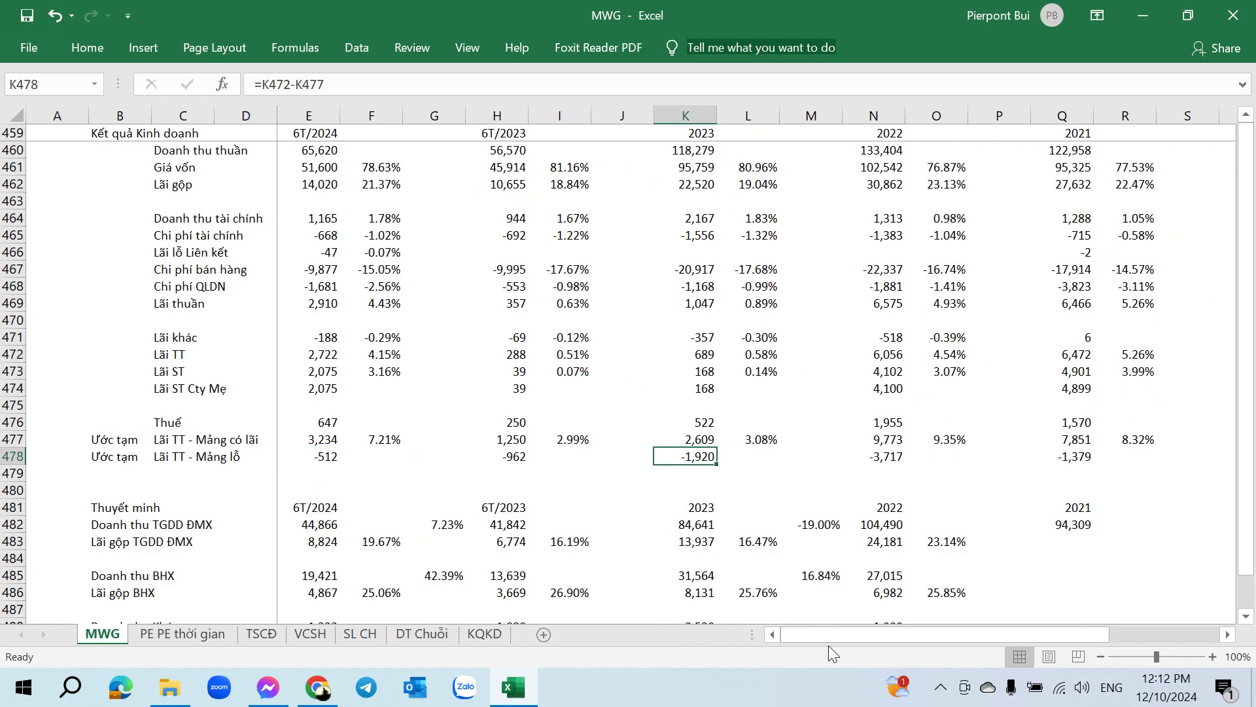
drag(830, 639, 1029, 635)
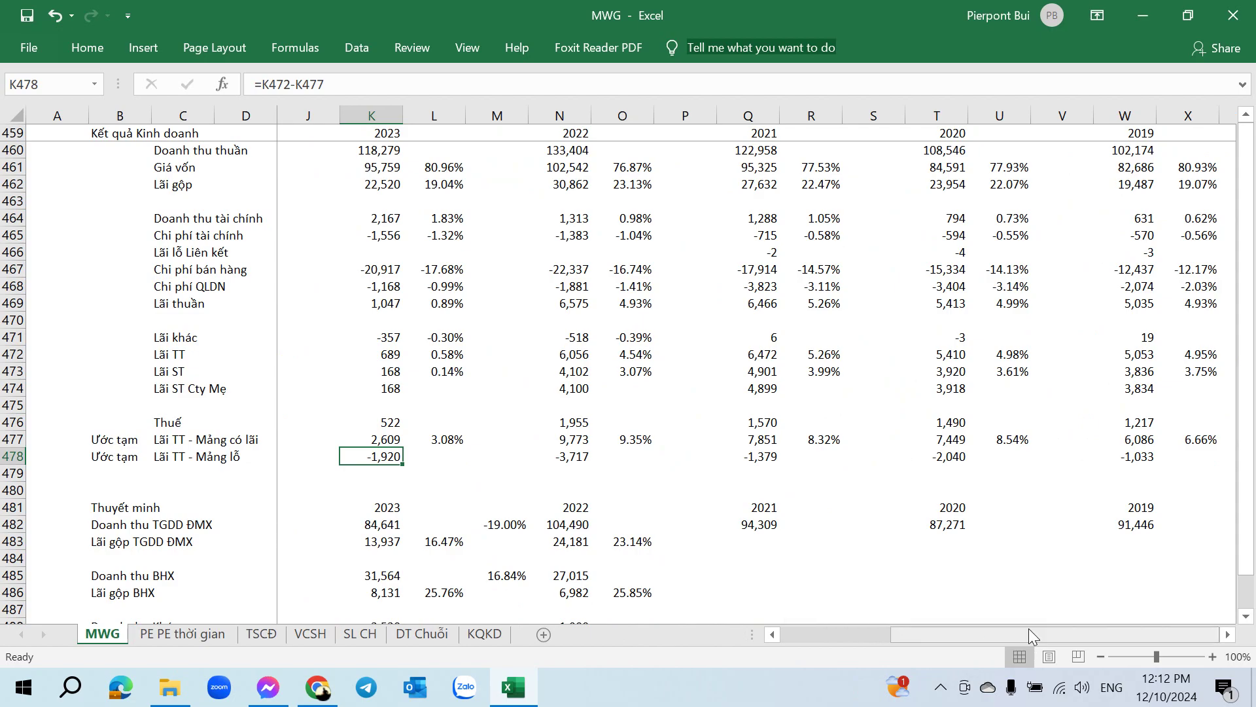
click(756, 530)
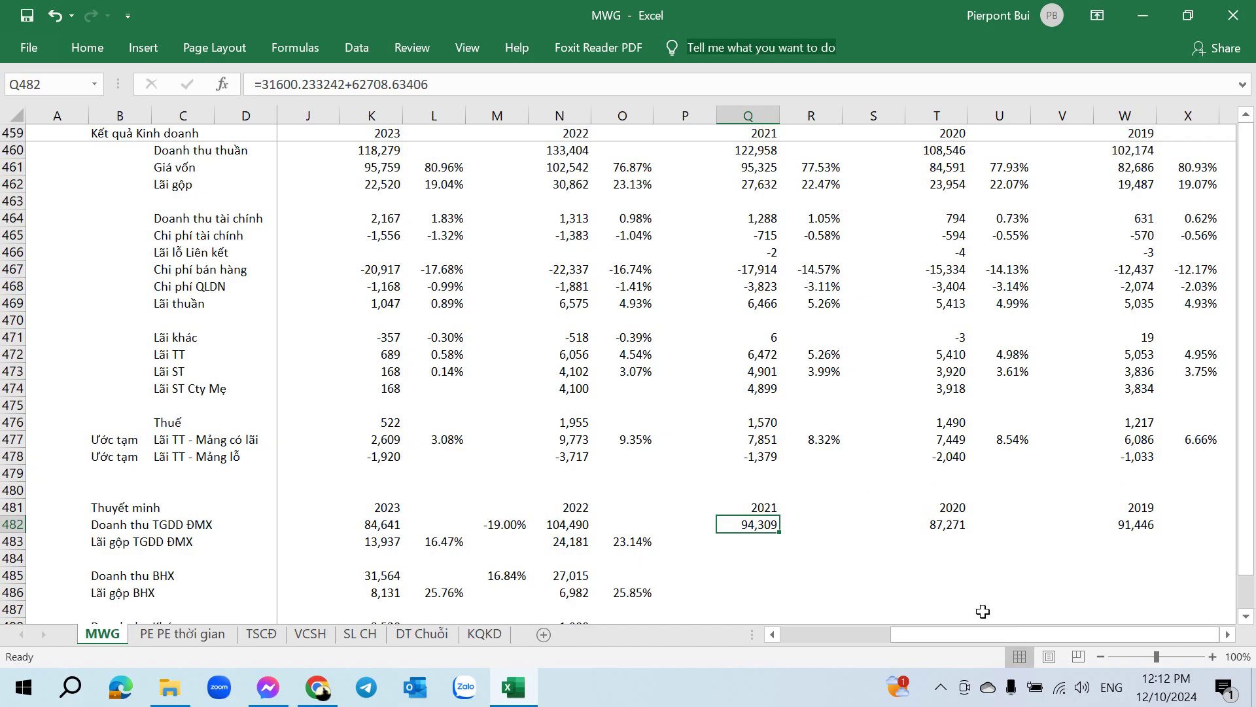
click(1228, 634)
click(1228, 633)
drag(1113, 641, 818, 645)
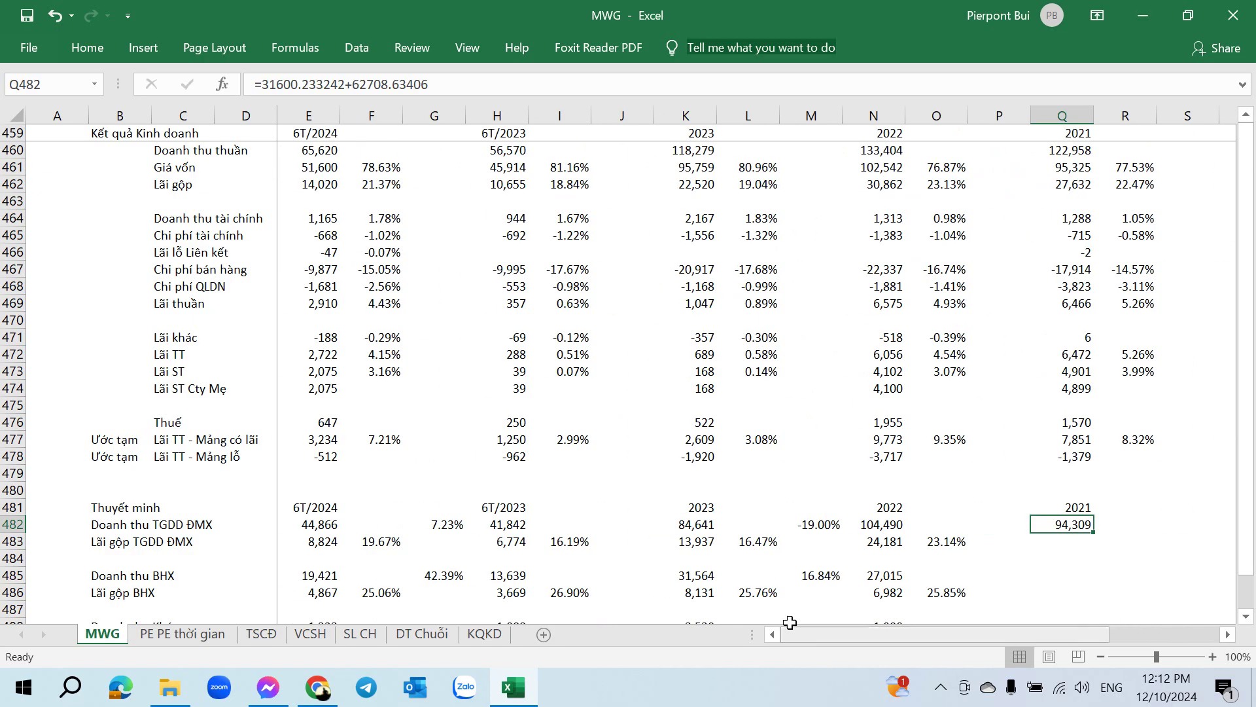
Step: Compare the profitable segment's estimated margin with the TGDD ĐMX gross margin for 6T/2024 and 2022
click(388, 445)
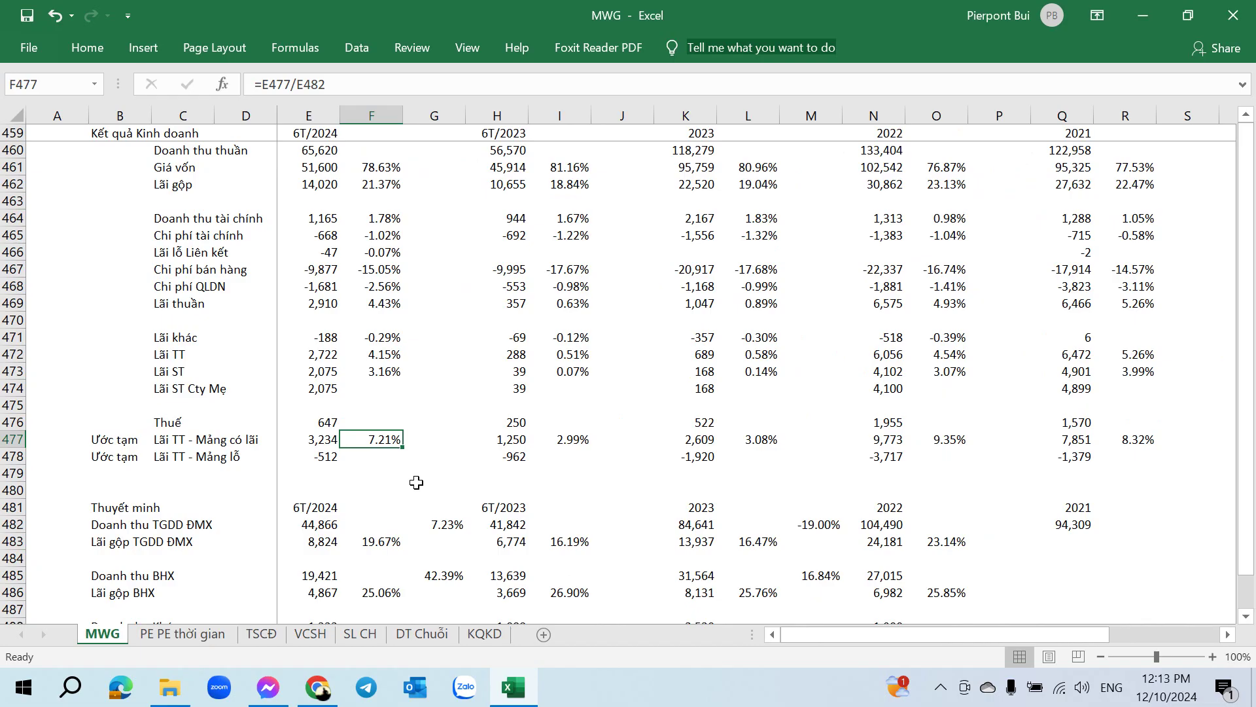
click(392, 543)
click(387, 437)
click(947, 544)
click(943, 440)
click(942, 545)
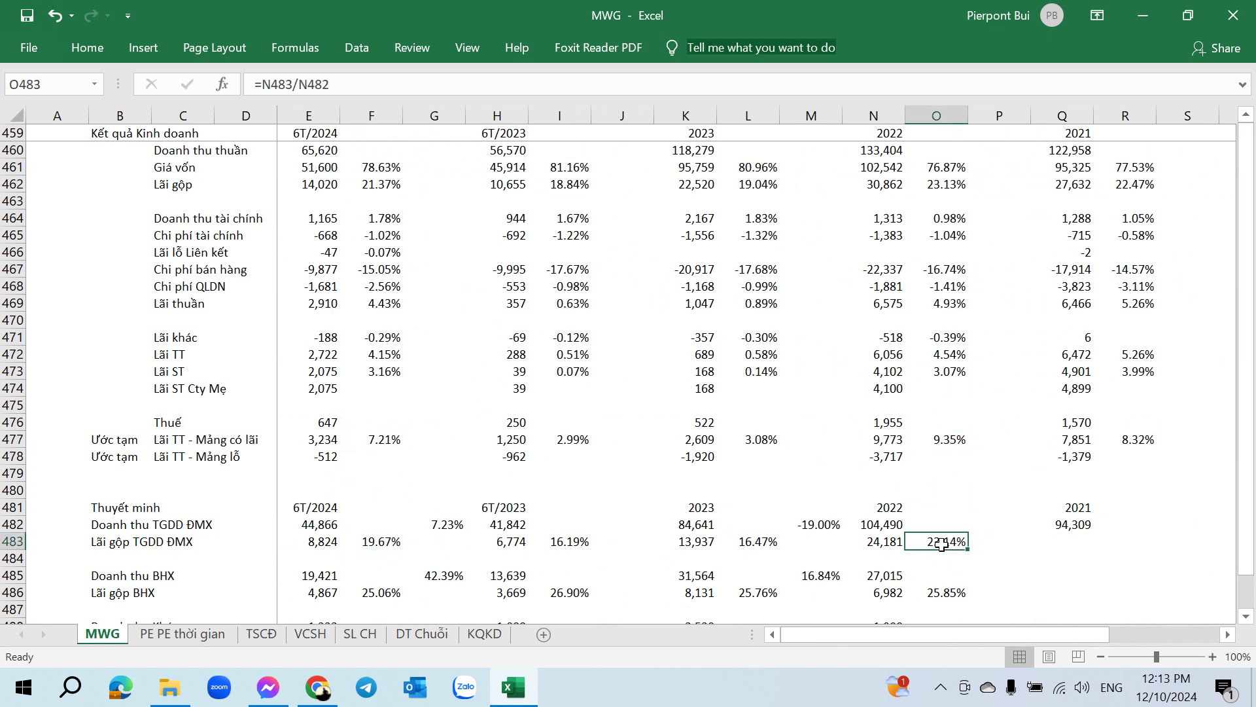
Step: Compare the profitable segment's estimated margins for 6T/2024, 6T/2023 and 2023 in F477, I477 and L477
click(384, 442)
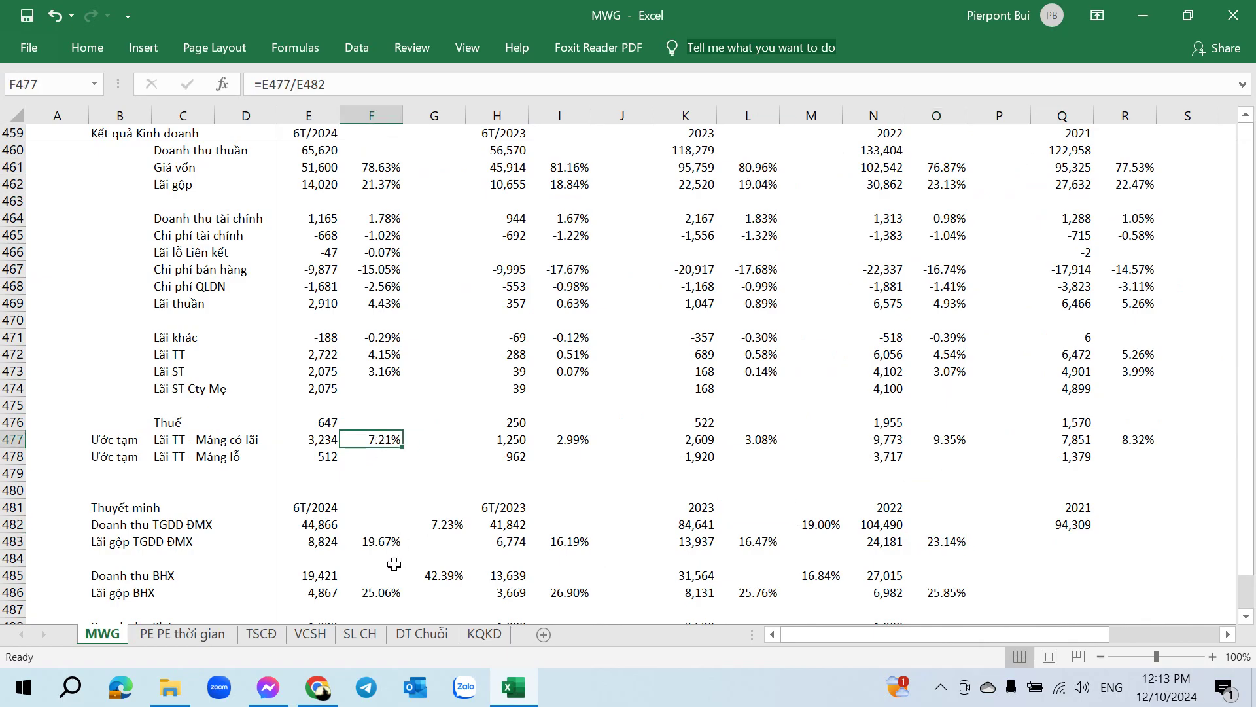
click(561, 442)
click(580, 527)
click(752, 440)
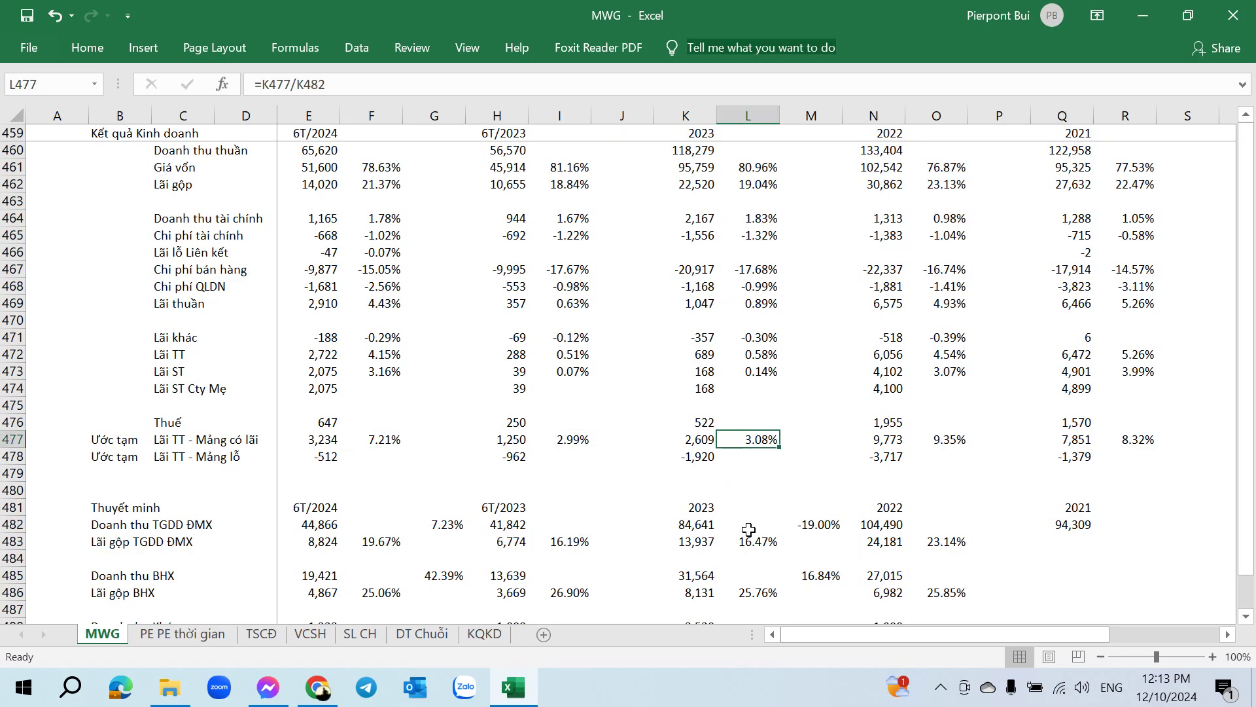
click(364, 457)
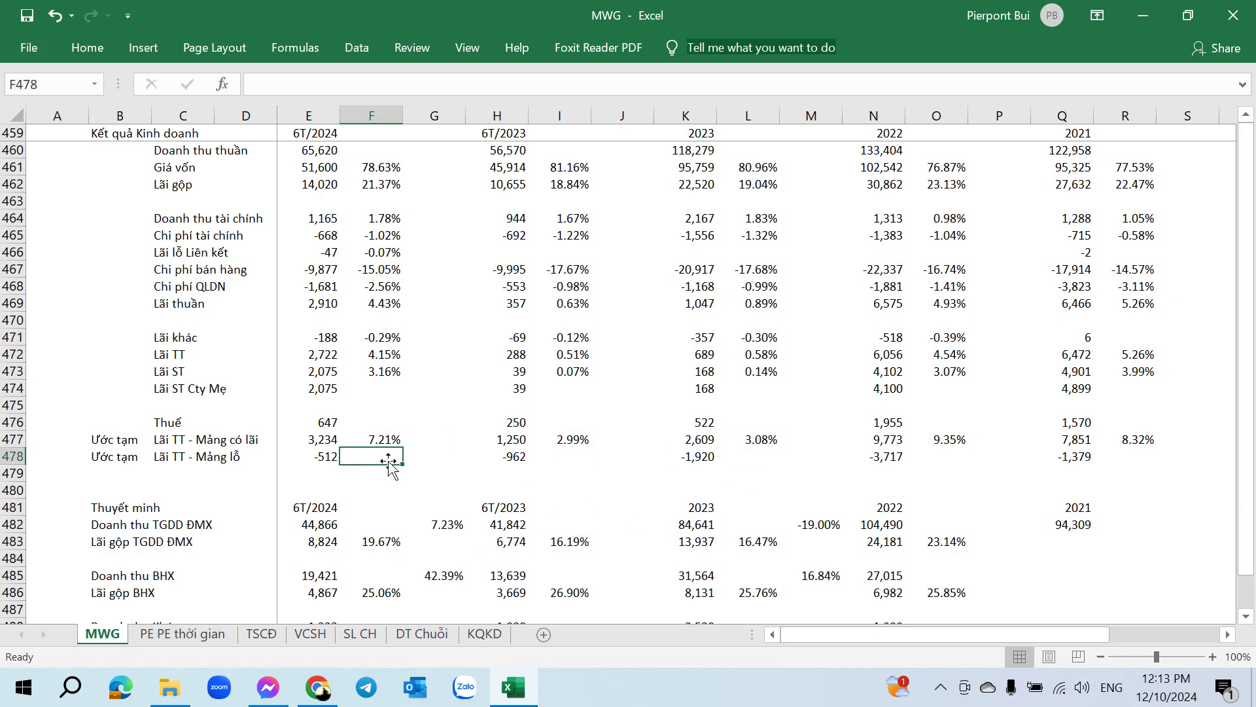
click(383, 438)
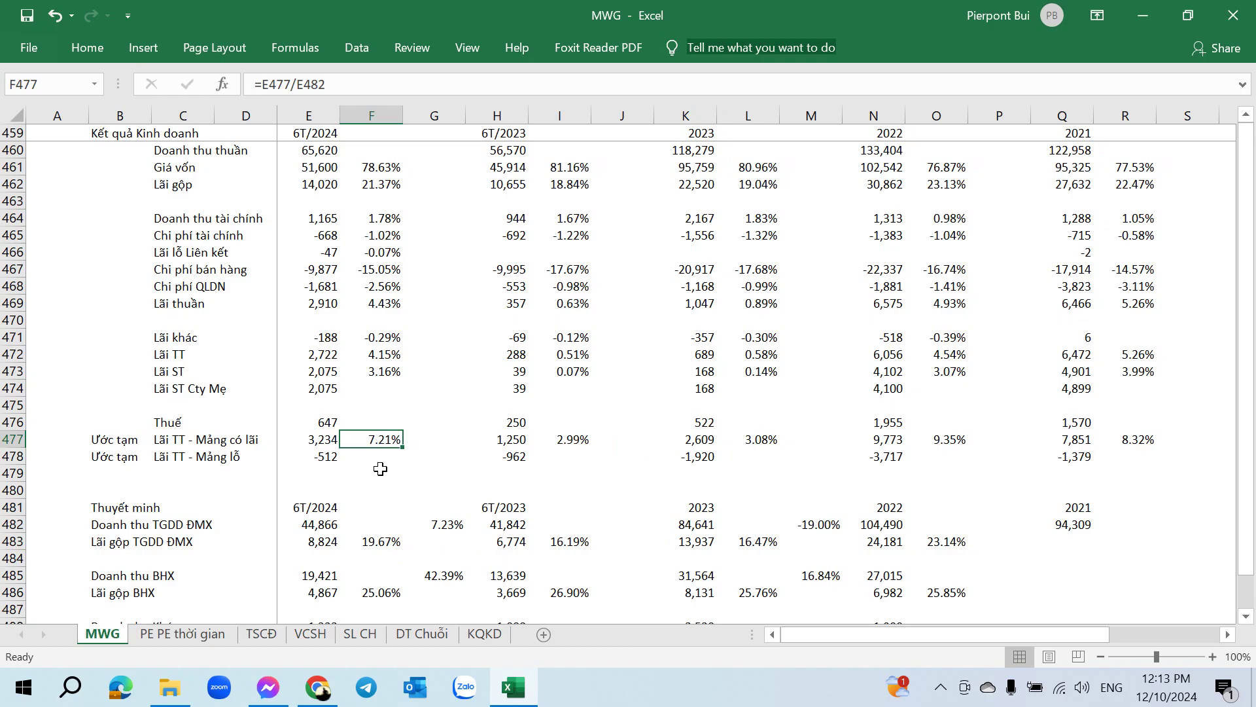
Step: Check the 6T/2024 net revenue in E460 and the tax reconciliation in the 2019 financial report in the browser
click(314, 154)
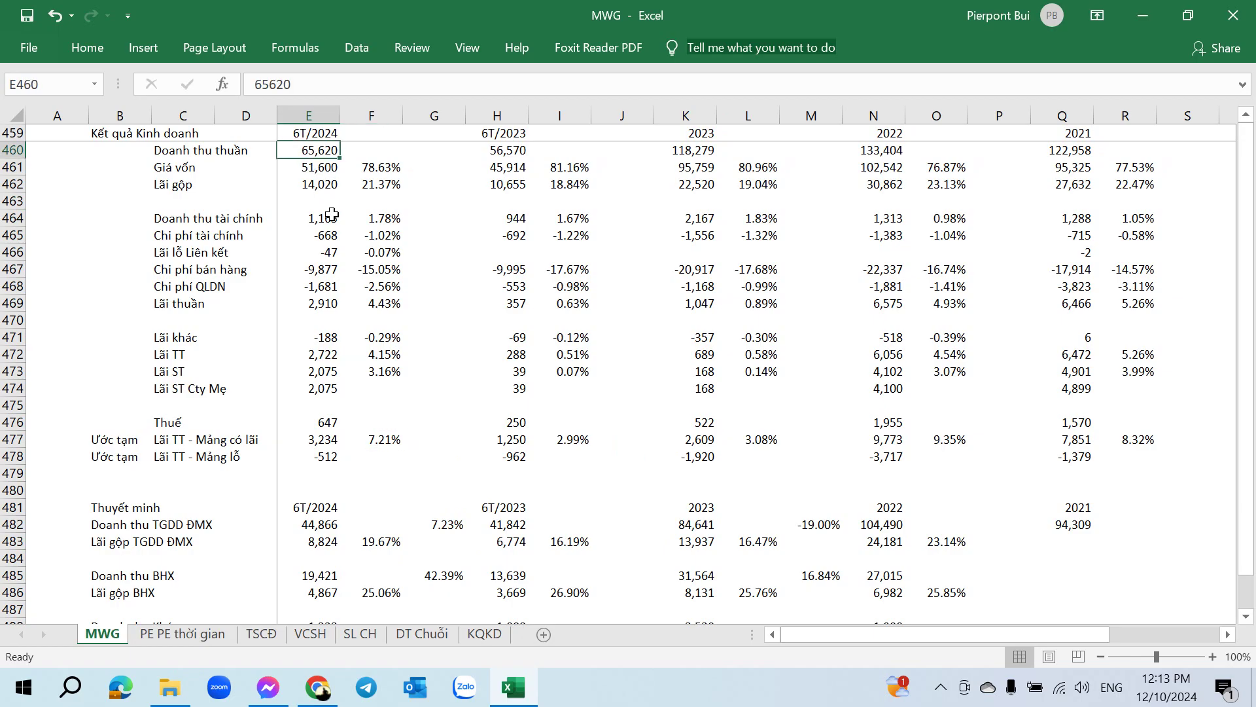
click(318, 688)
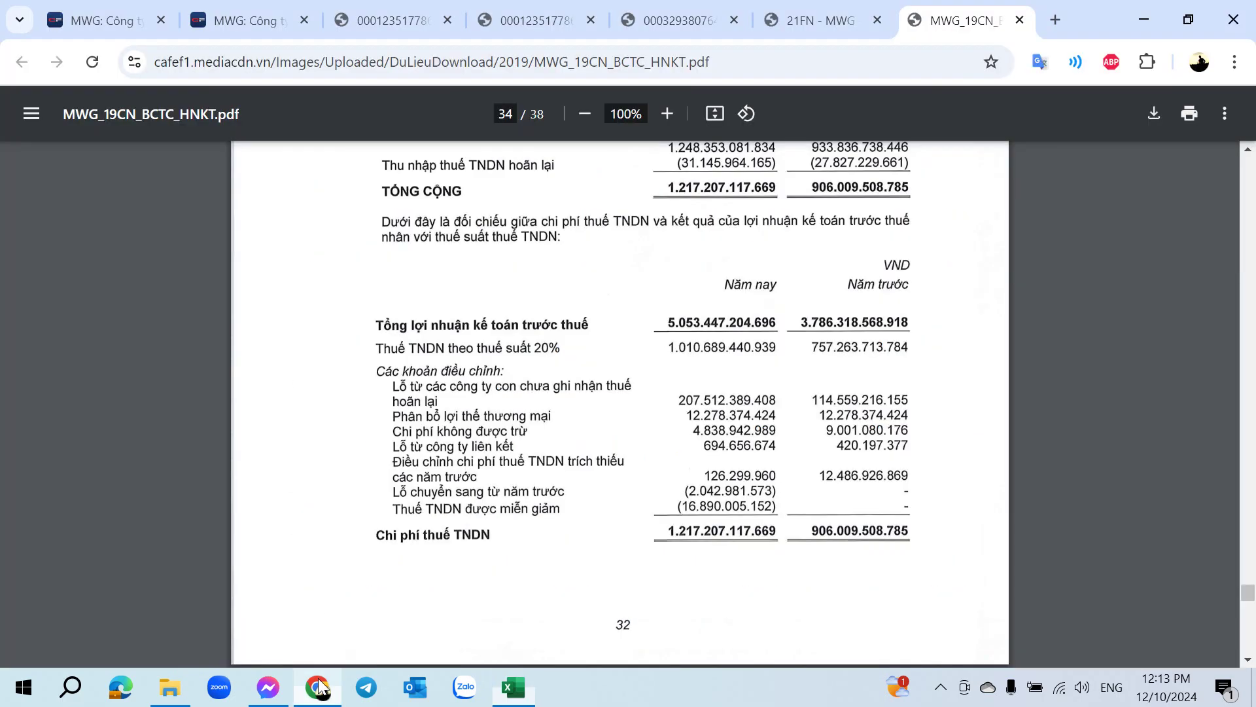
click(512, 686)
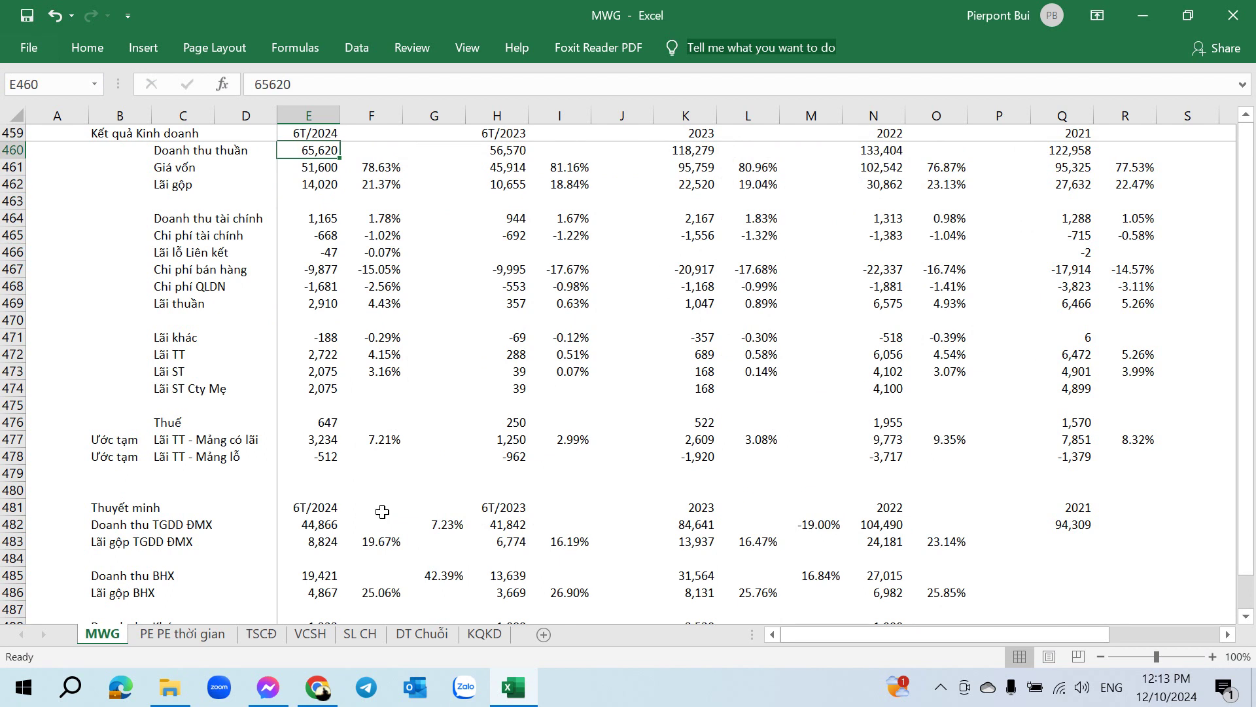
Step: Compare the 6T/2024 Lãi TT, Lãi ST and Lãi ST Cty Mẹ in E472 to E474
click(312, 371)
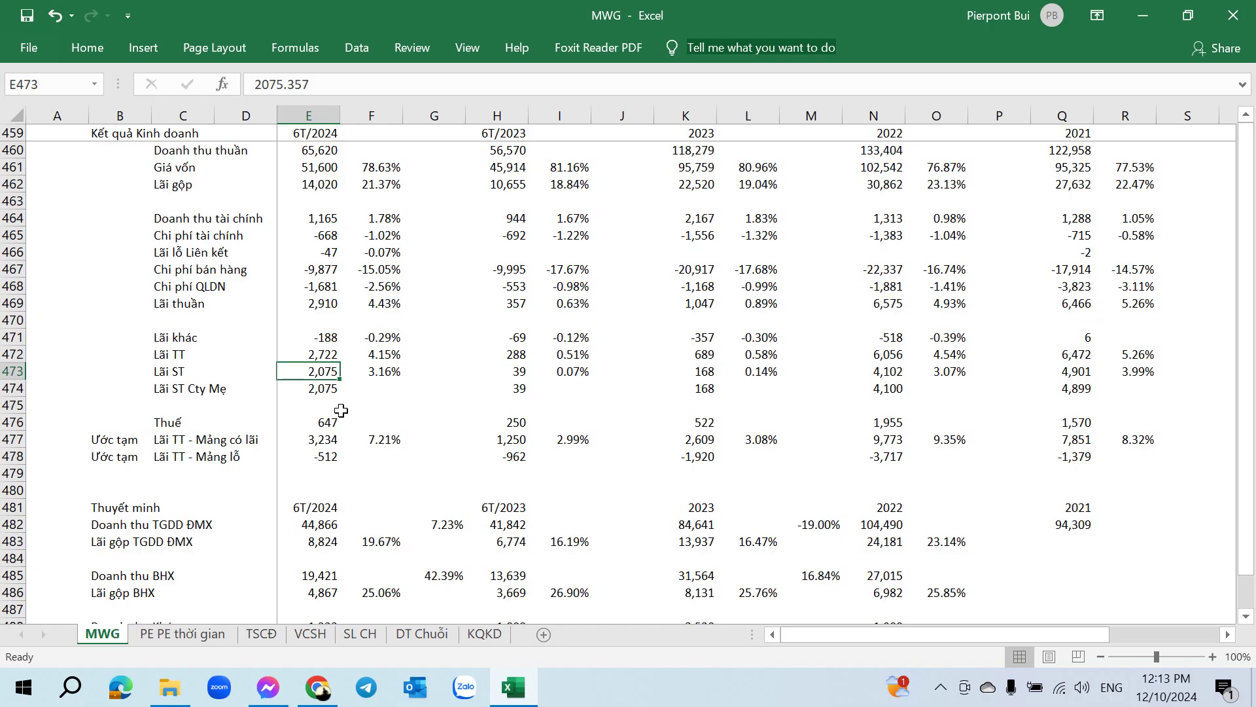
click(323, 391)
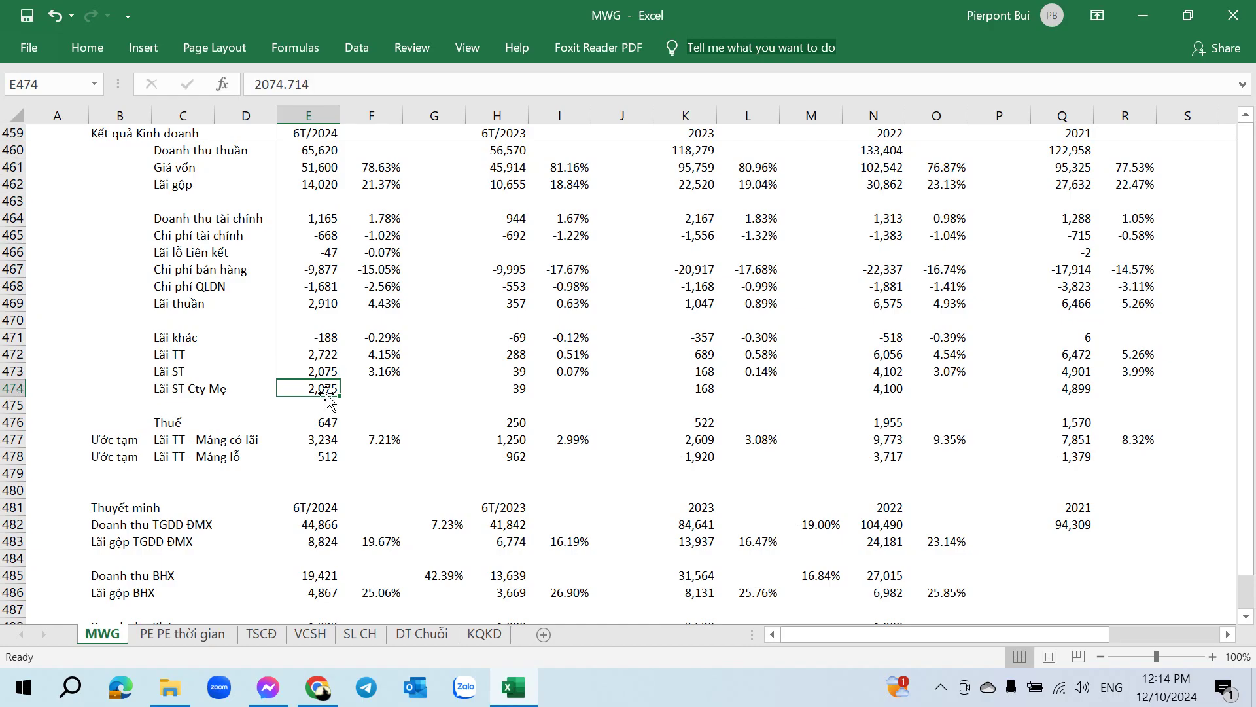
click(322, 381)
click(323, 388)
click(322, 357)
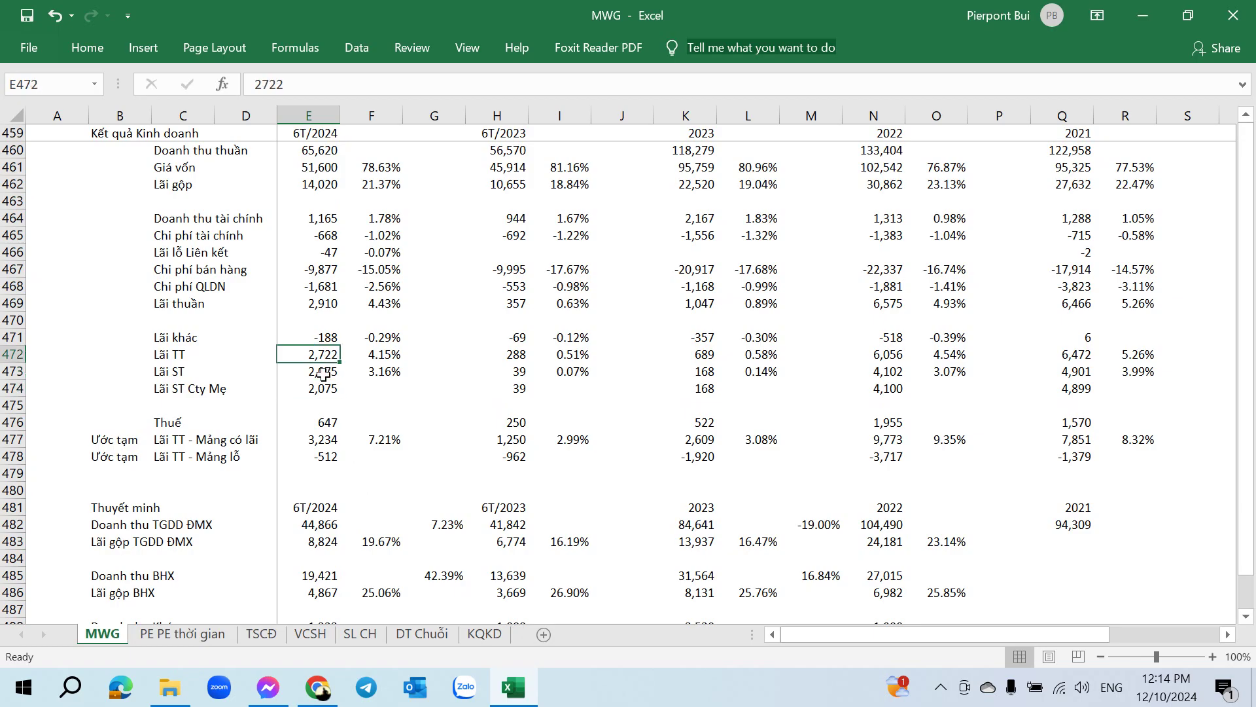
click(314, 393)
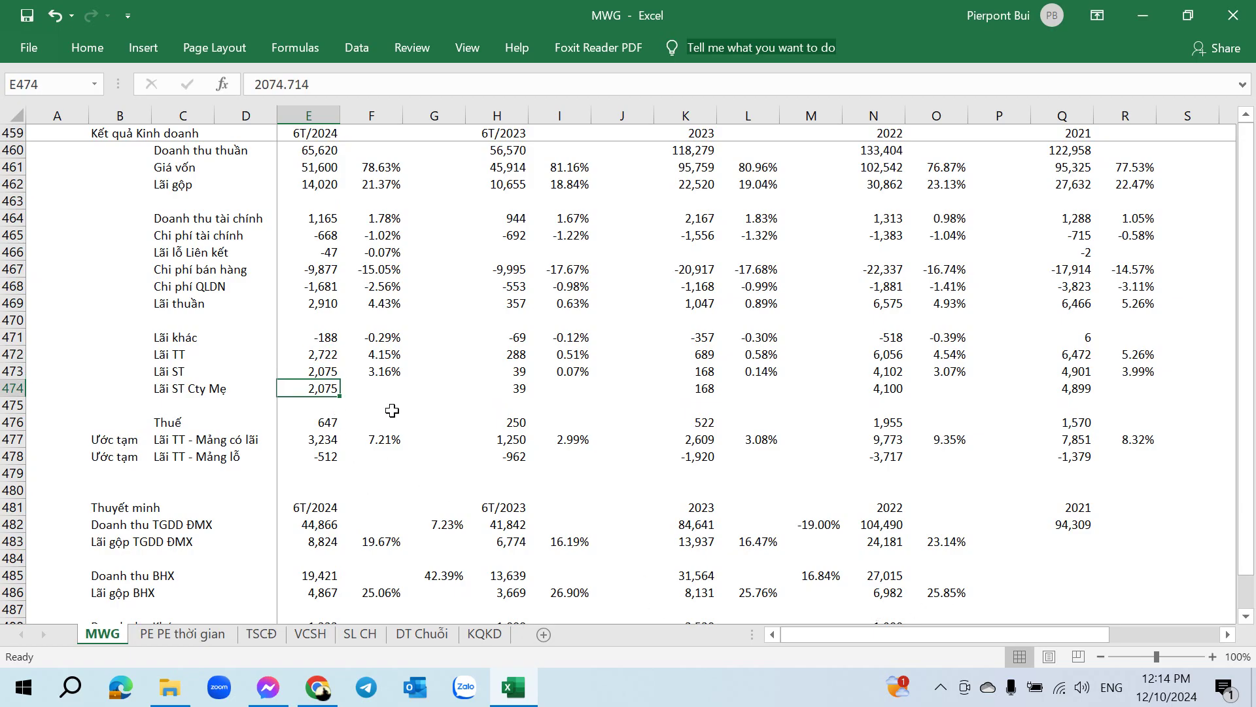
drag(860, 635, 789, 640)
Step: Switch to the browser's 30 June 2024 interim report and examine the subsidiaries' tax losses in note 31.4
scroll(432, 562, down, 2)
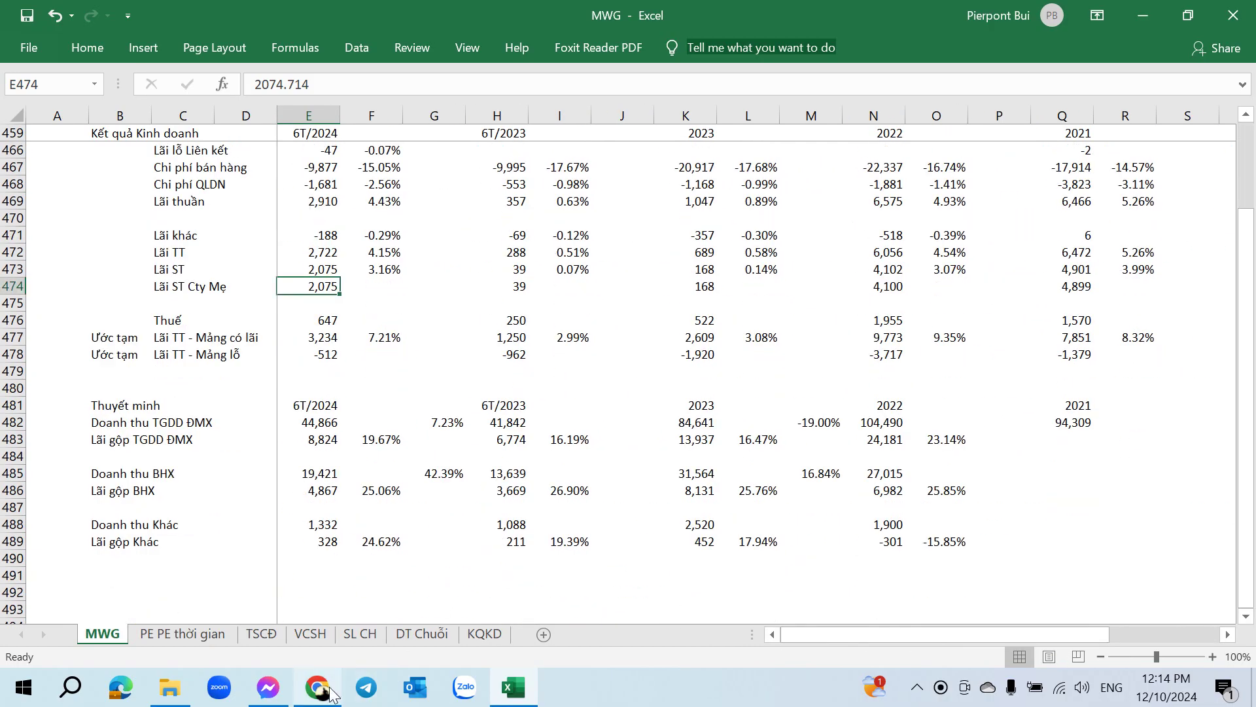
click(330, 692)
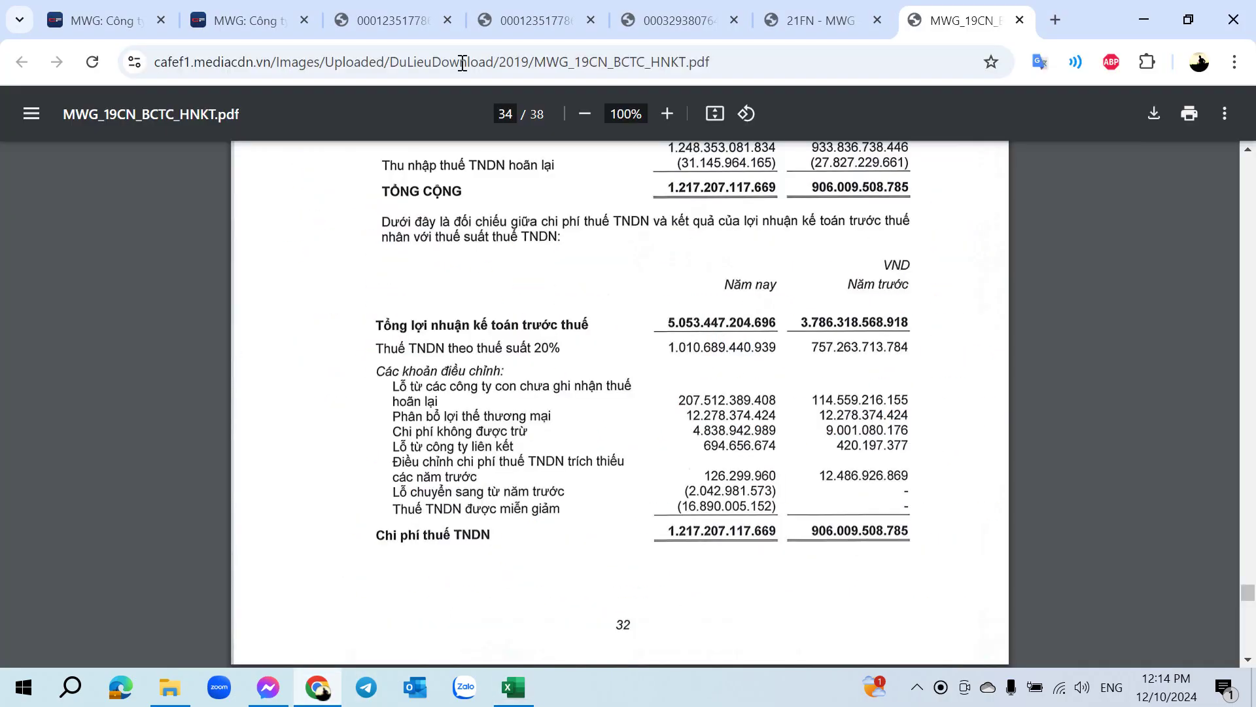
click(413, 7)
click(526, 20)
scroll(530, 344, down, 8)
scroll(530, 346, down, 4)
scroll(529, 345, up, 3)
scroll(530, 345, down, 10)
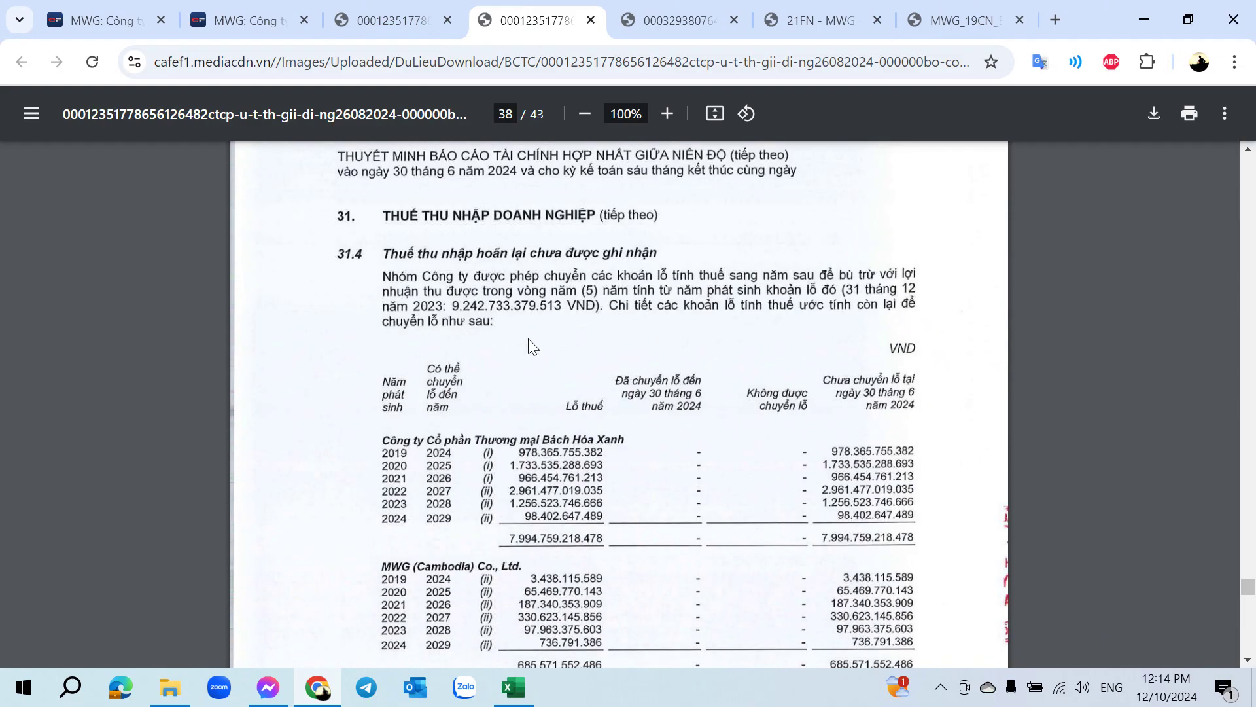
scroll(529, 340, down, 3)
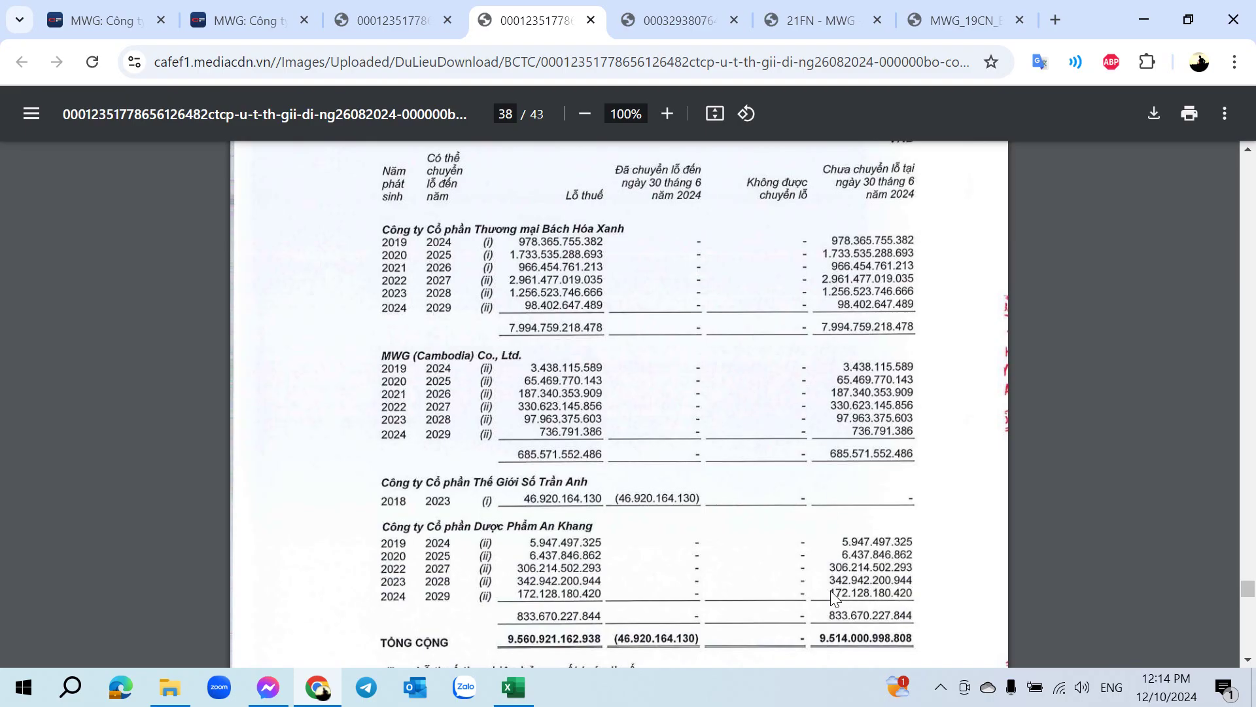
Step: Compare the 2022 Mảng lỗ estimate in N478 of the Excel sheet with the subsidiaries' tax losses in the interim report
click(513, 687)
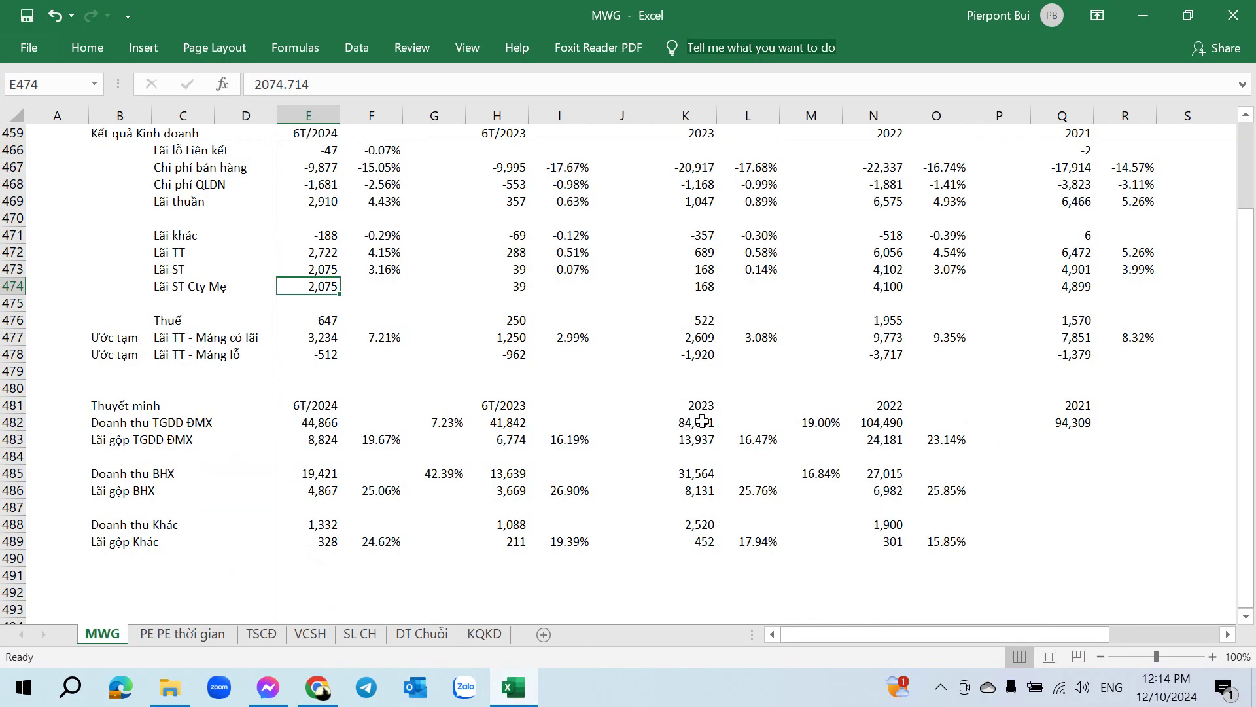
click(894, 359)
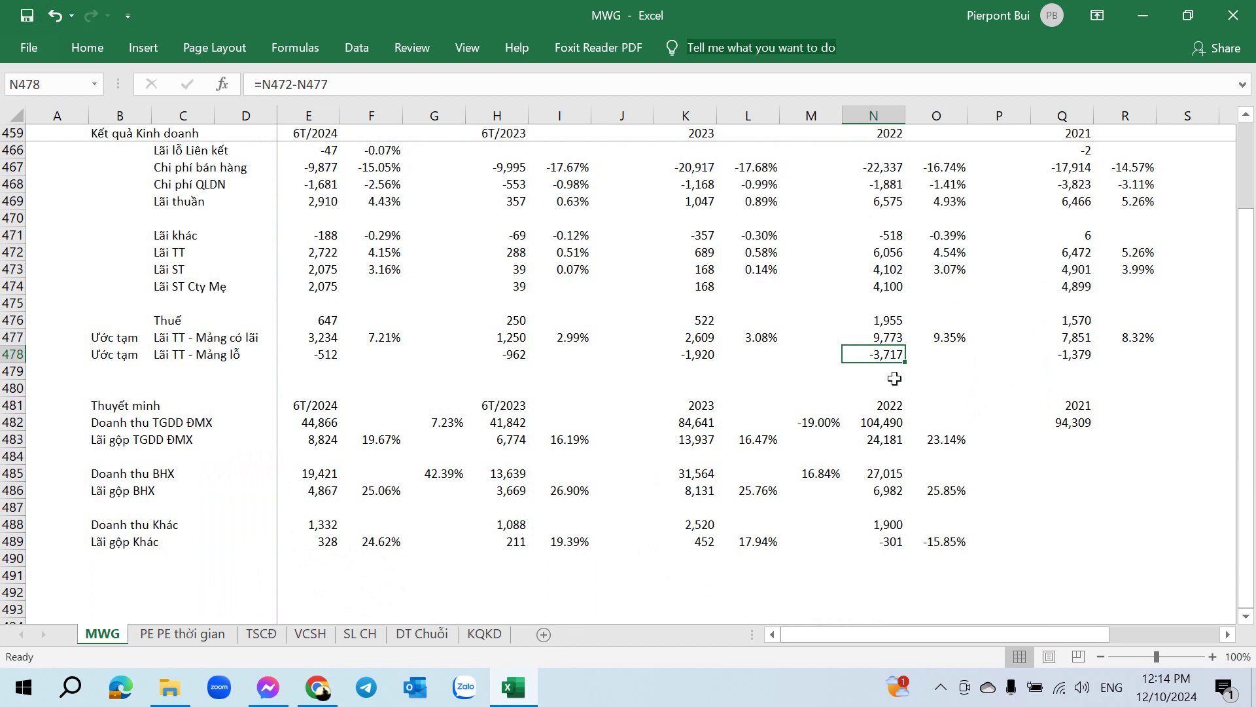
key(alt+Tab)
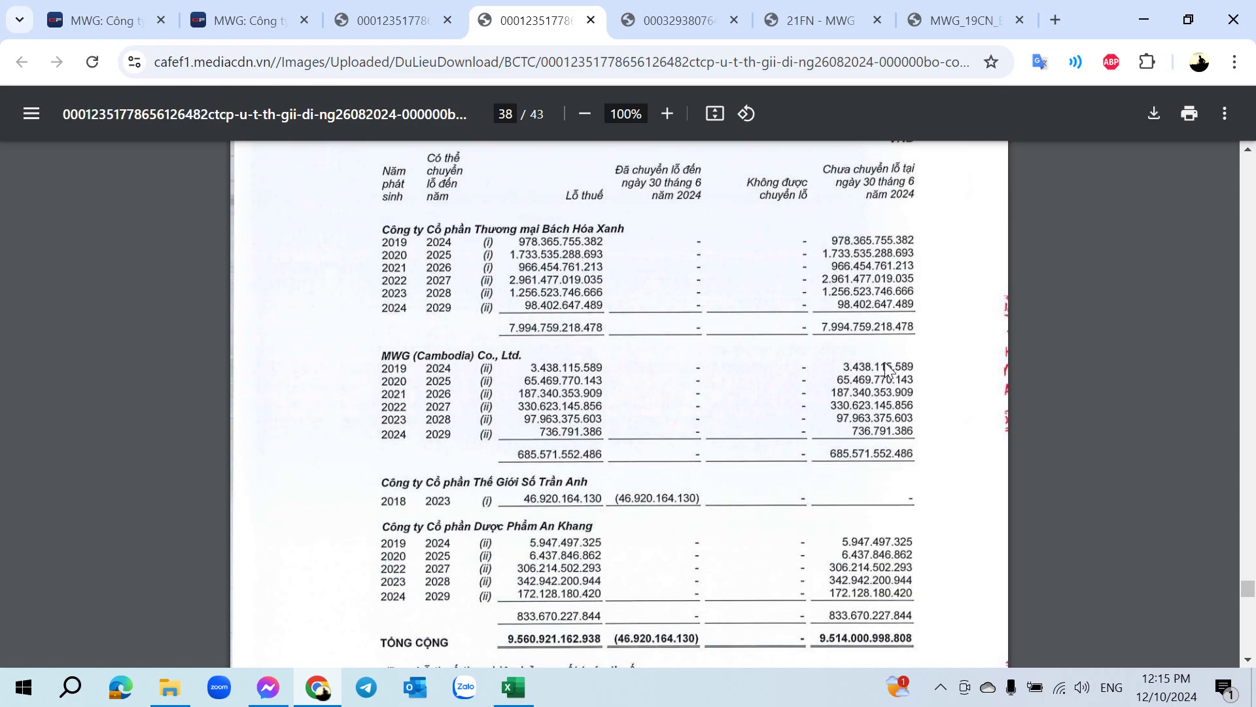
key(alt+Tab)
key(alt+Tab)
key(alt+Tab)
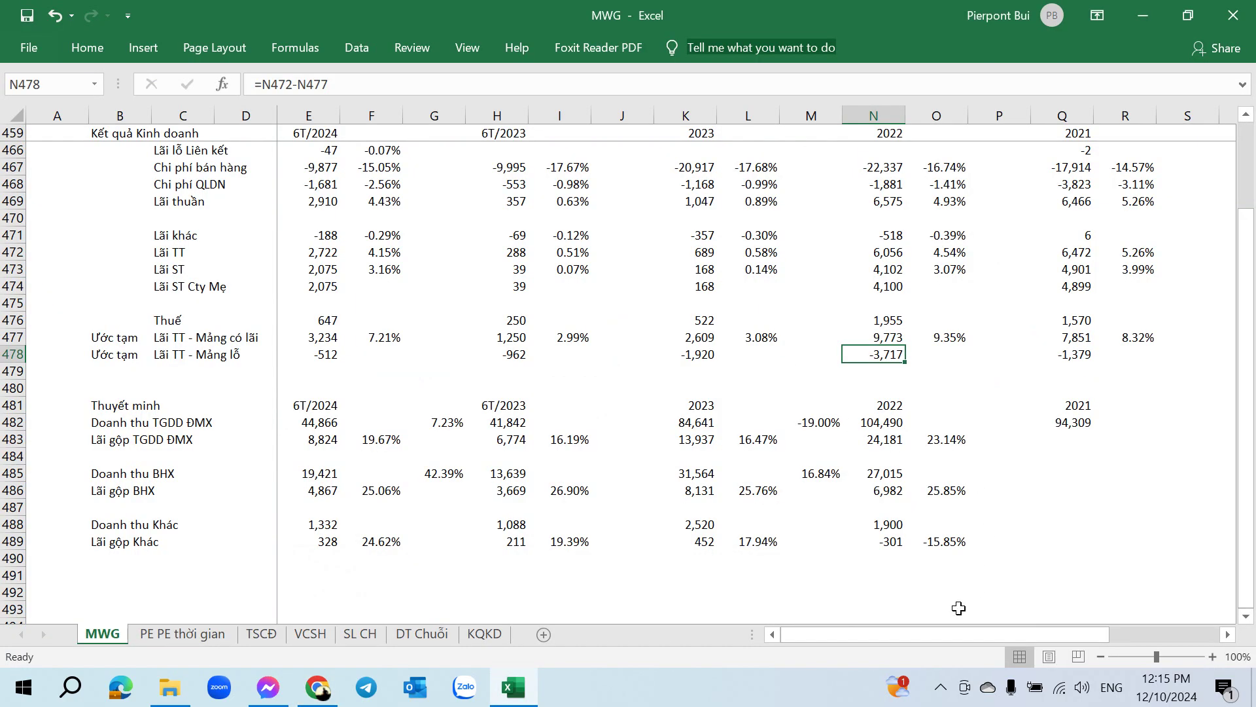
Step: Compare the 2023 and 2022 pre-tax estimates for Mảng có lãi and Mảng lỗ in rows 477 and 478, including the margins in L477 and O477
mouse_move(876, 634)
mouse_down()
mouse_move(986, 638)
mouse_move(880, 634)
mouse_up()
scroll(885, 551, up, 1)
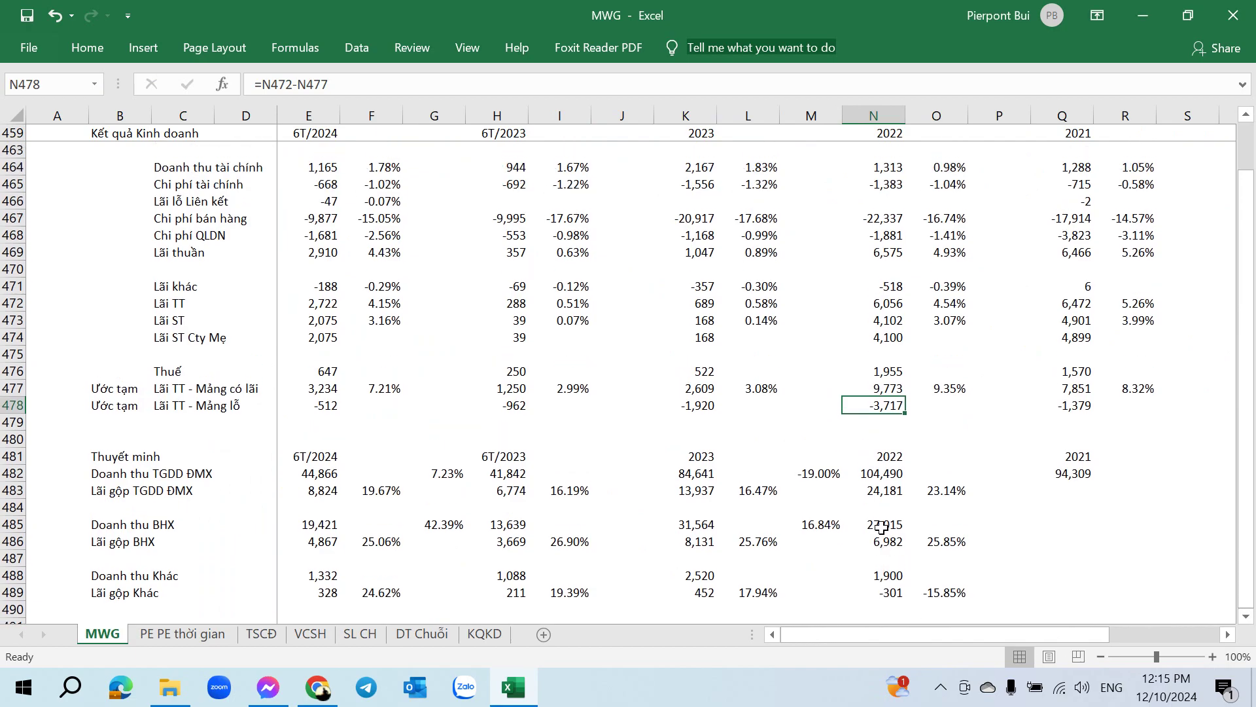
click(699, 411)
click(697, 390)
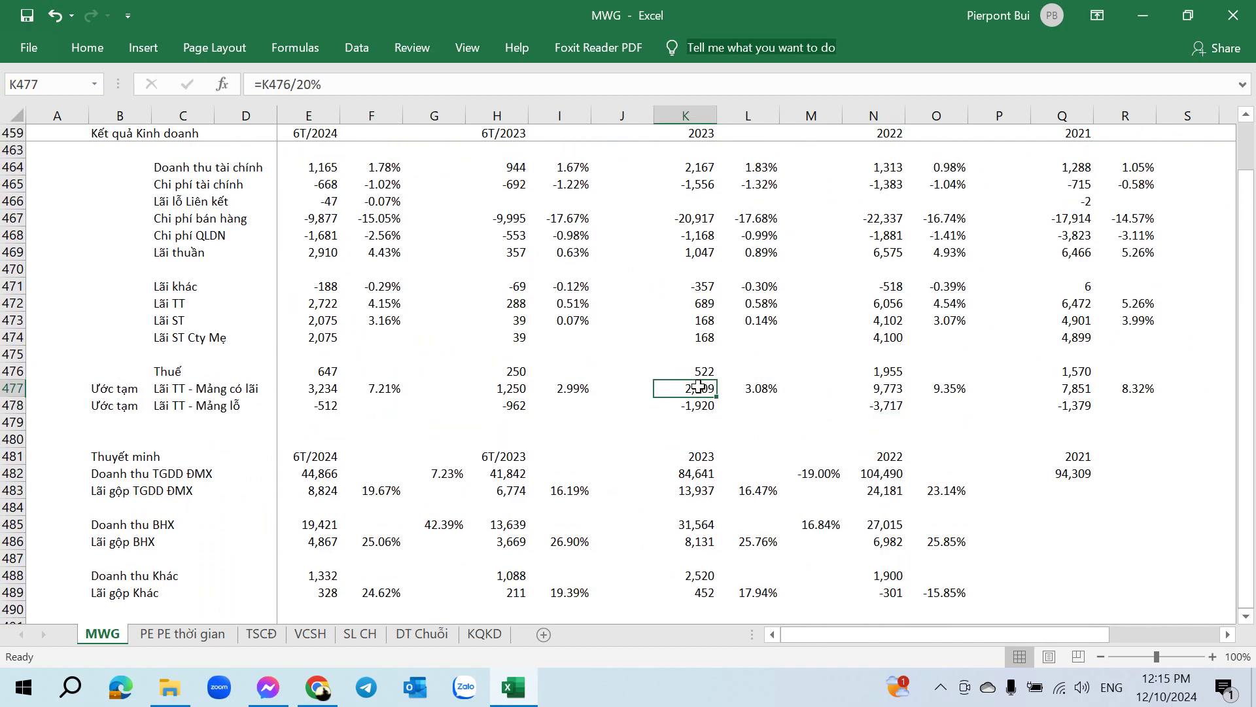
click(874, 389)
click(944, 386)
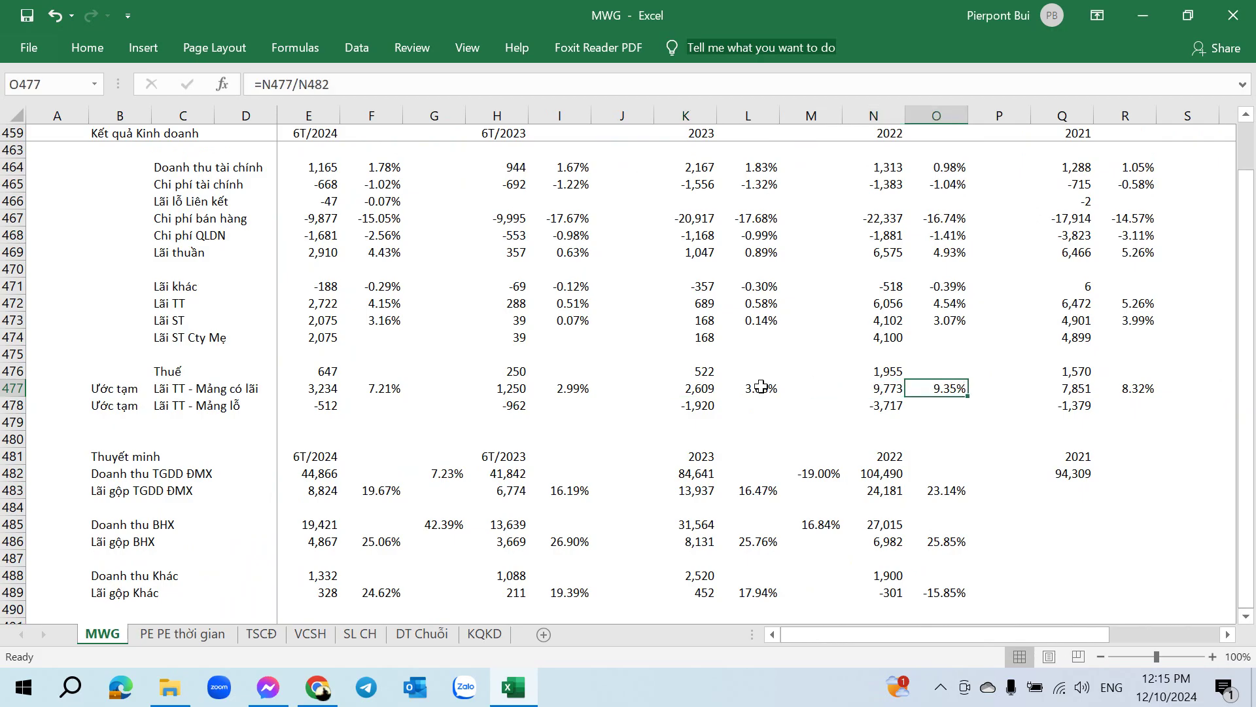
click(761, 388)
click(694, 390)
click(692, 408)
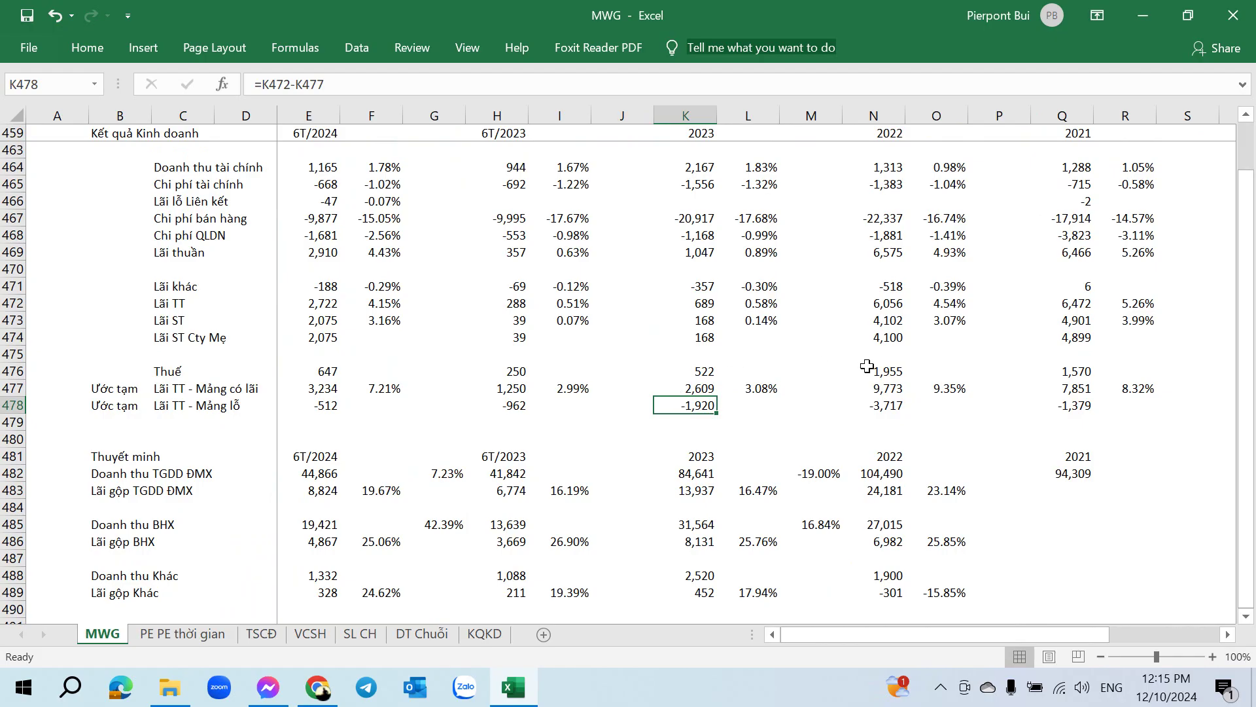
Step: Compare Lãi khác in row 471 across 2022, 2023, 6T/2024, 2021 and 2020
click(896, 286)
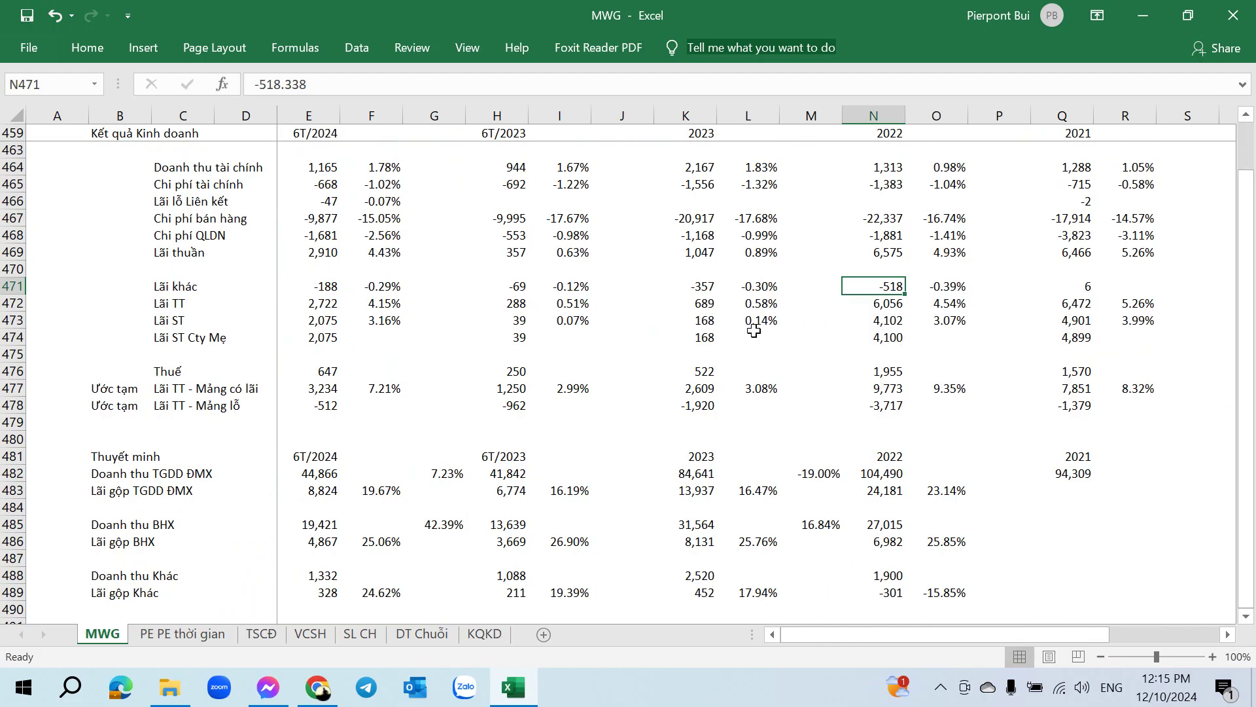
click(703, 288)
click(344, 285)
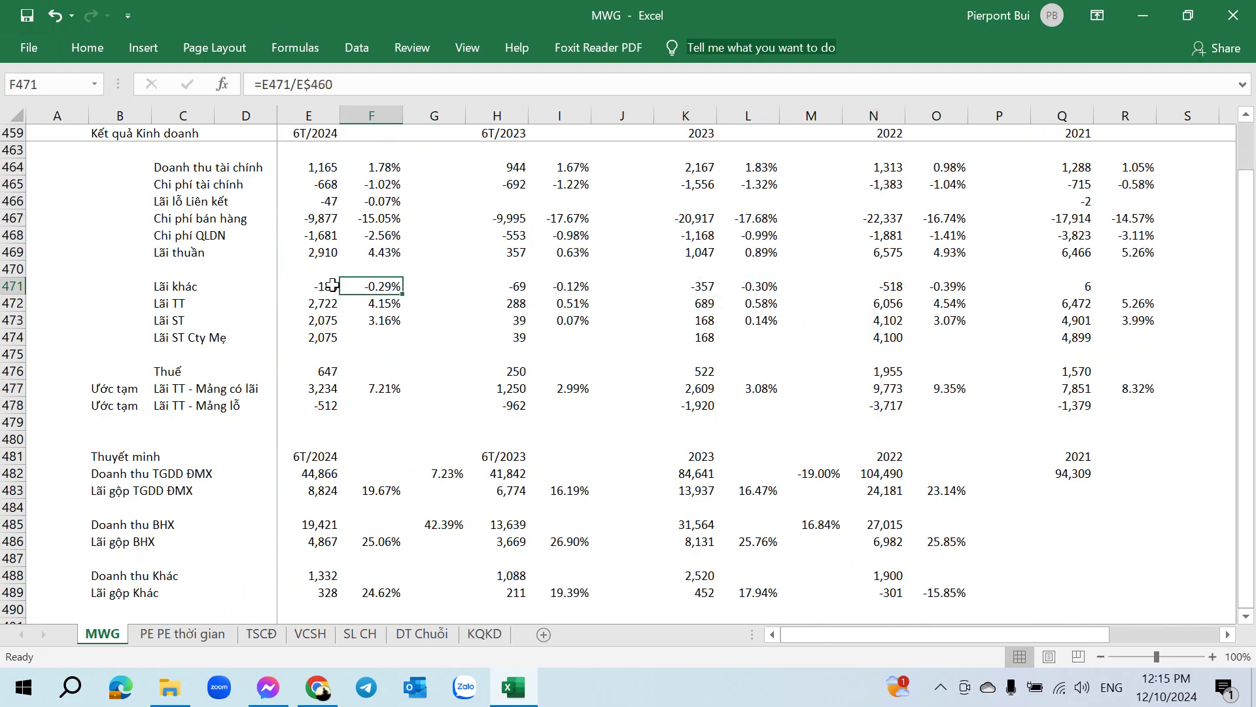
click(333, 285)
drag(871, 633, 959, 633)
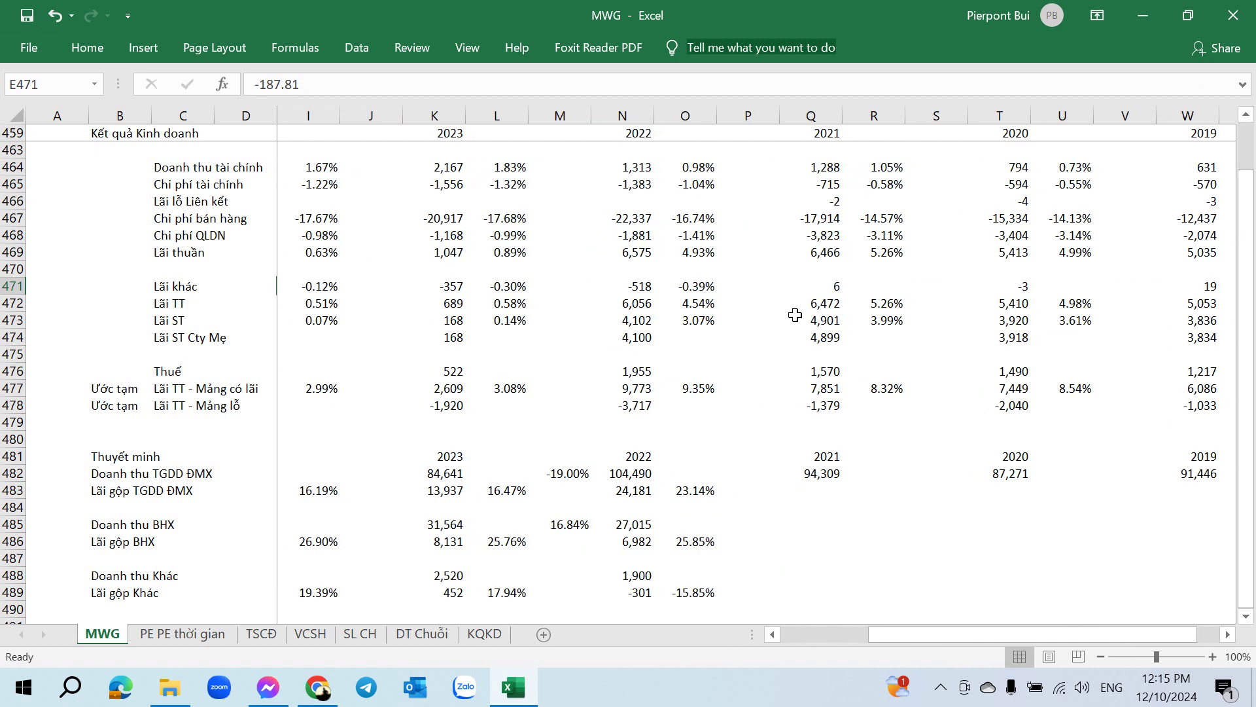
click(836, 288)
click(1001, 285)
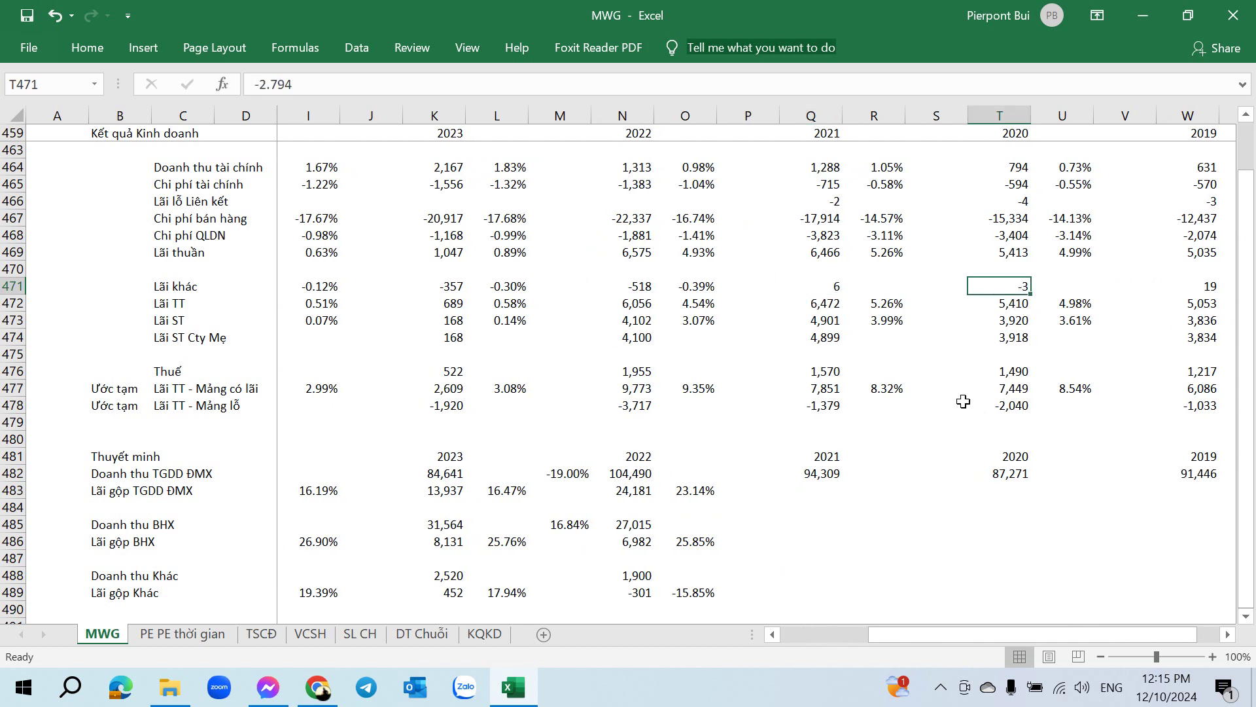
Step: Switch to the browser's 30 June 2024 interim report and review earnings per share in note 32 and related-party transactions in note 33
key(alt+Tab)
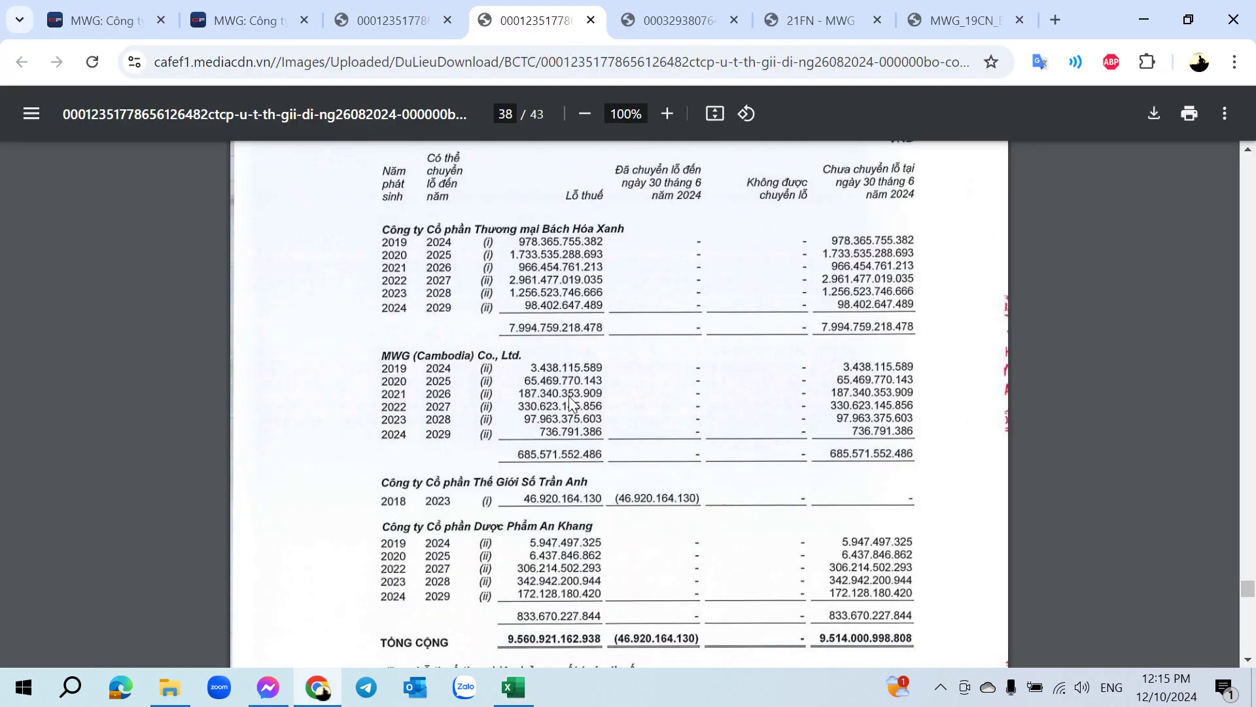
scroll(522, 309, down, 6)
scroll(522, 315, down, 6)
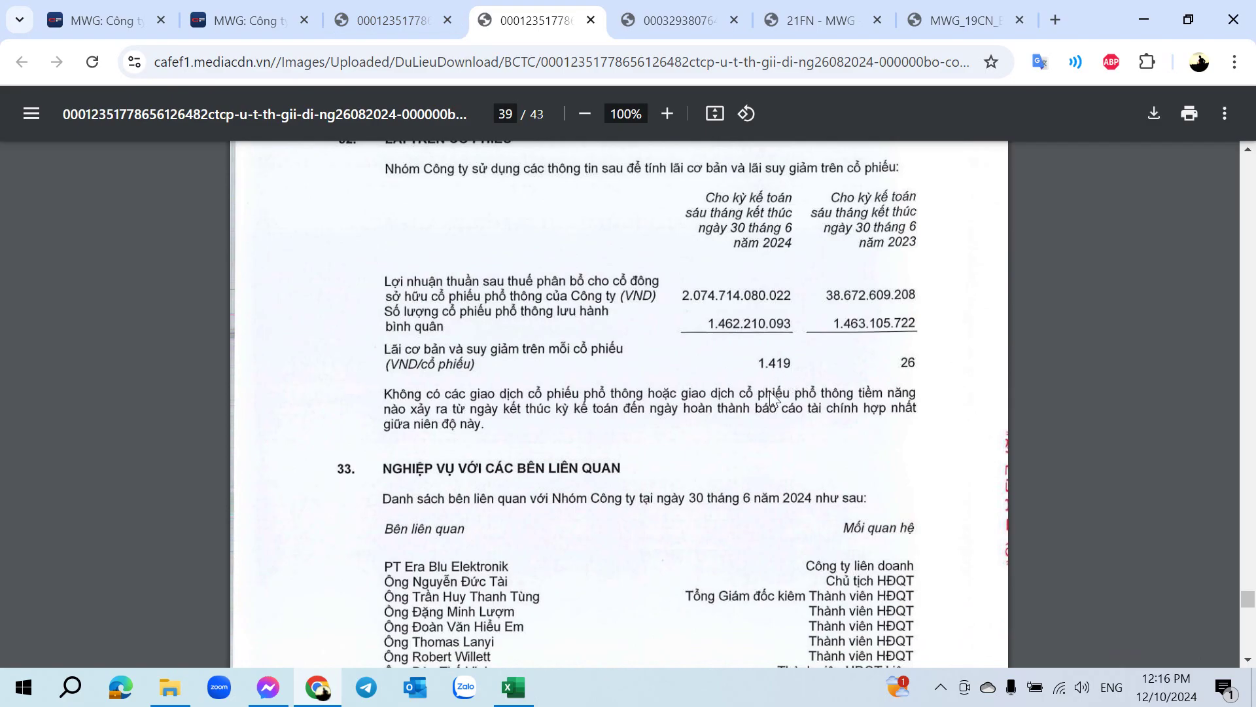
scroll(770, 386, down, 3)
scroll(763, 384, down, 6)
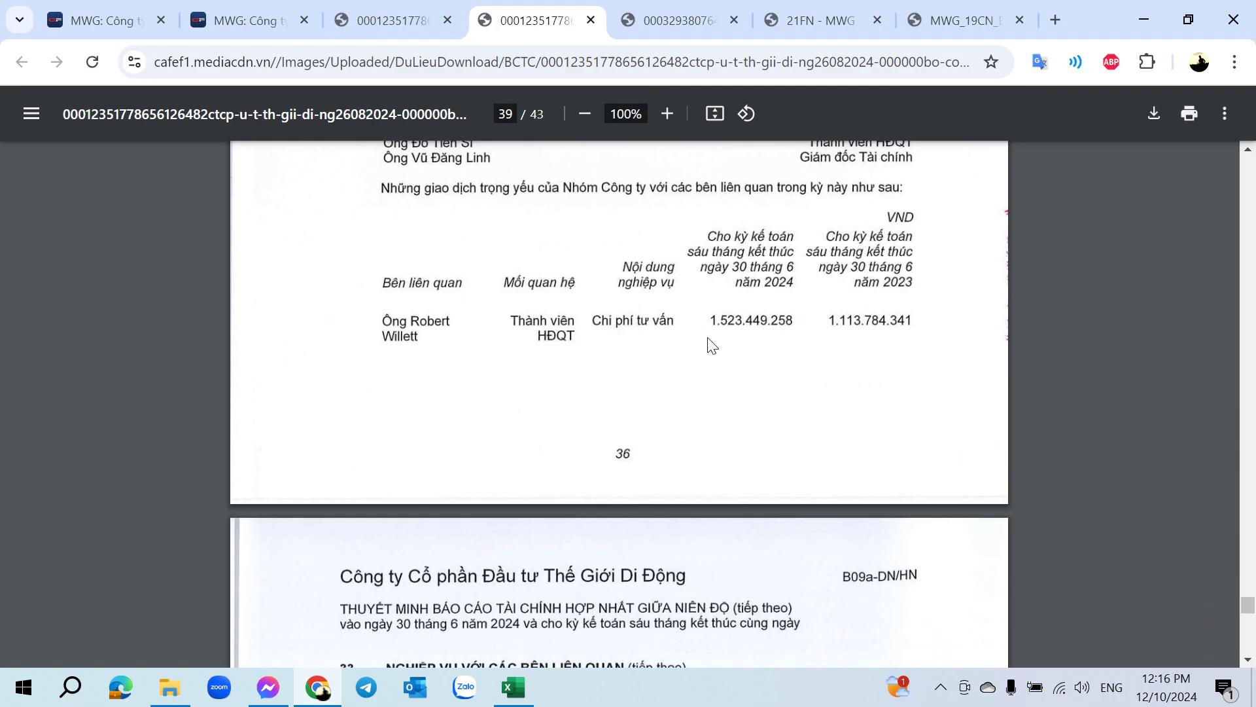
scroll(472, 392, down, 6)
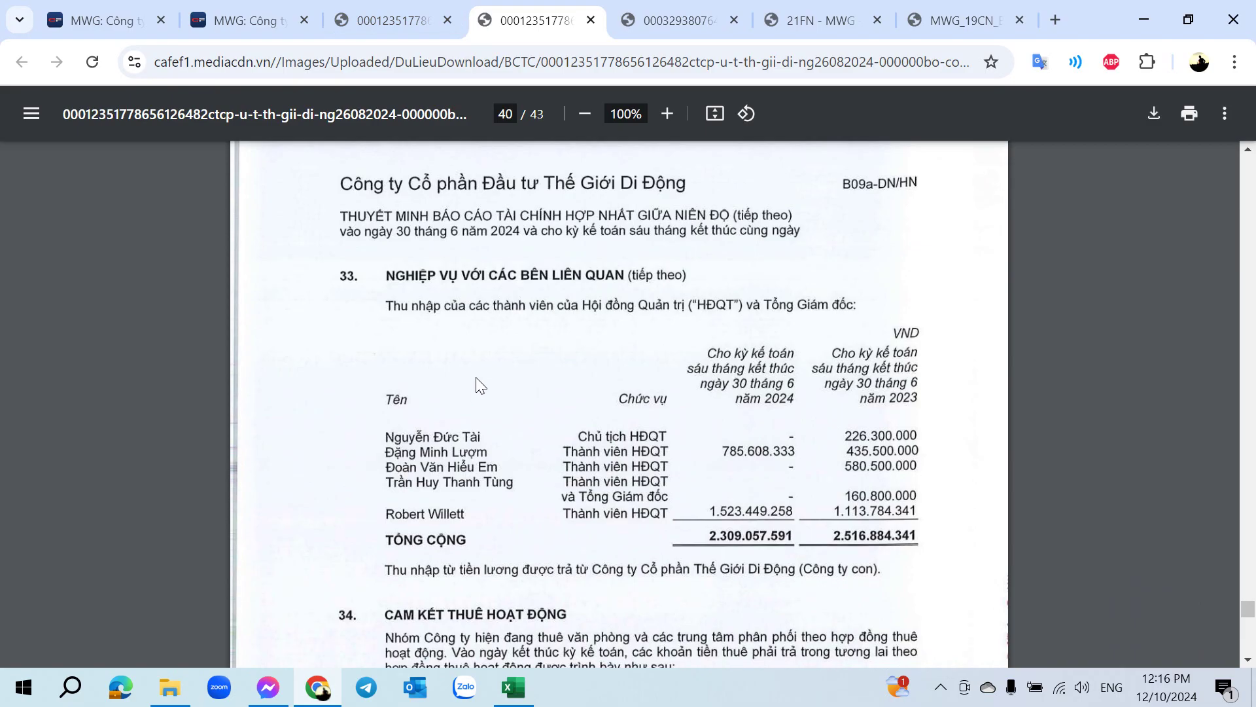
Step: Examine the operating lease commitments in note 34 and the segment information in note 35, continuing to the end of the interim report
scroll(476, 378, down, 5)
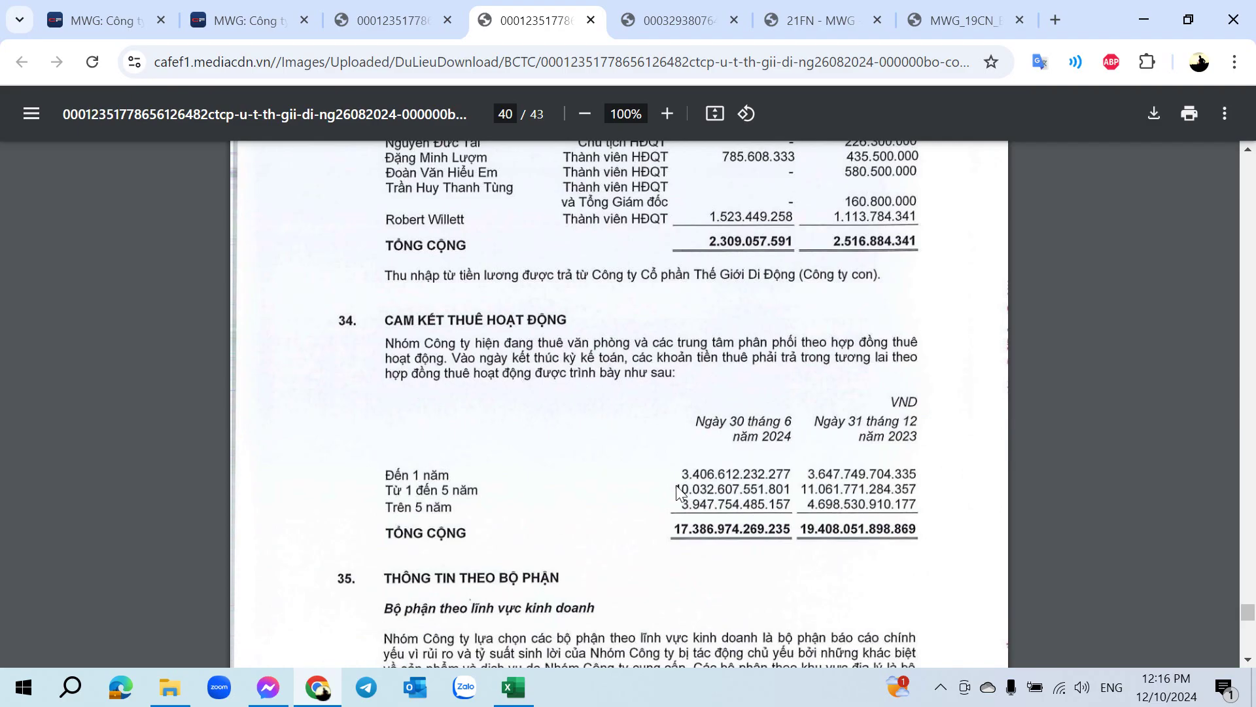
scroll(517, 471, down, 5)
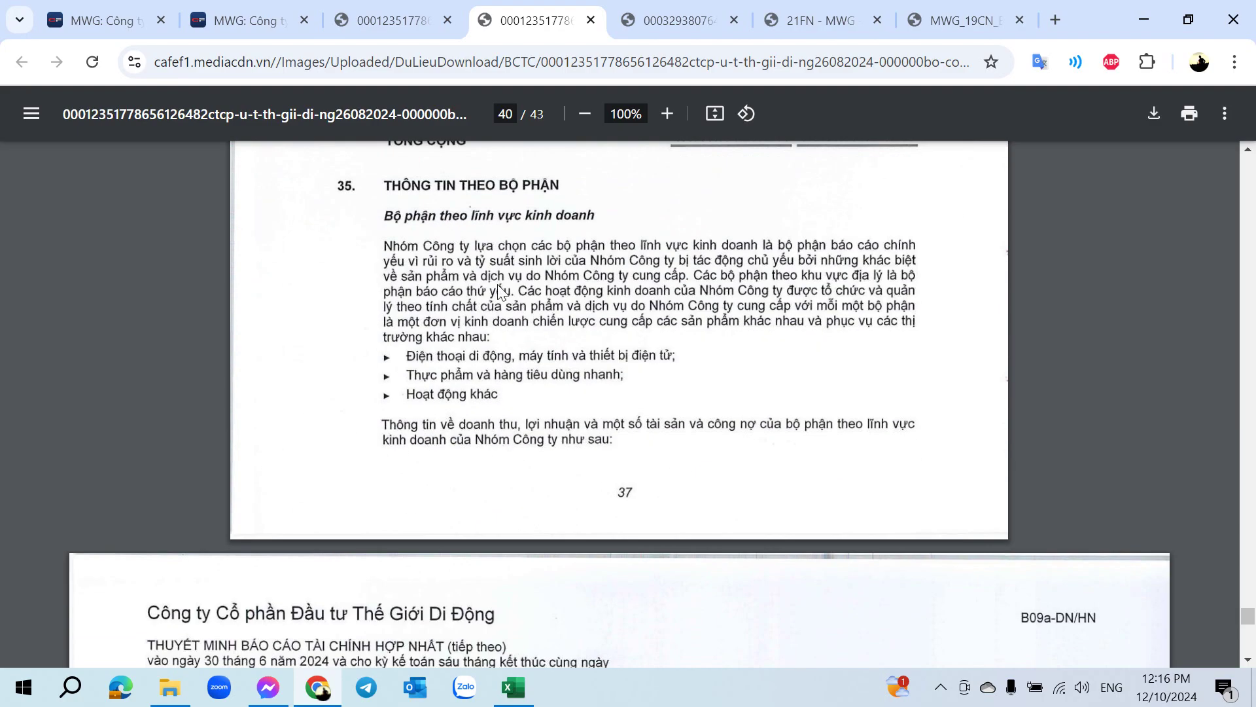
scroll(566, 450, down, 8)
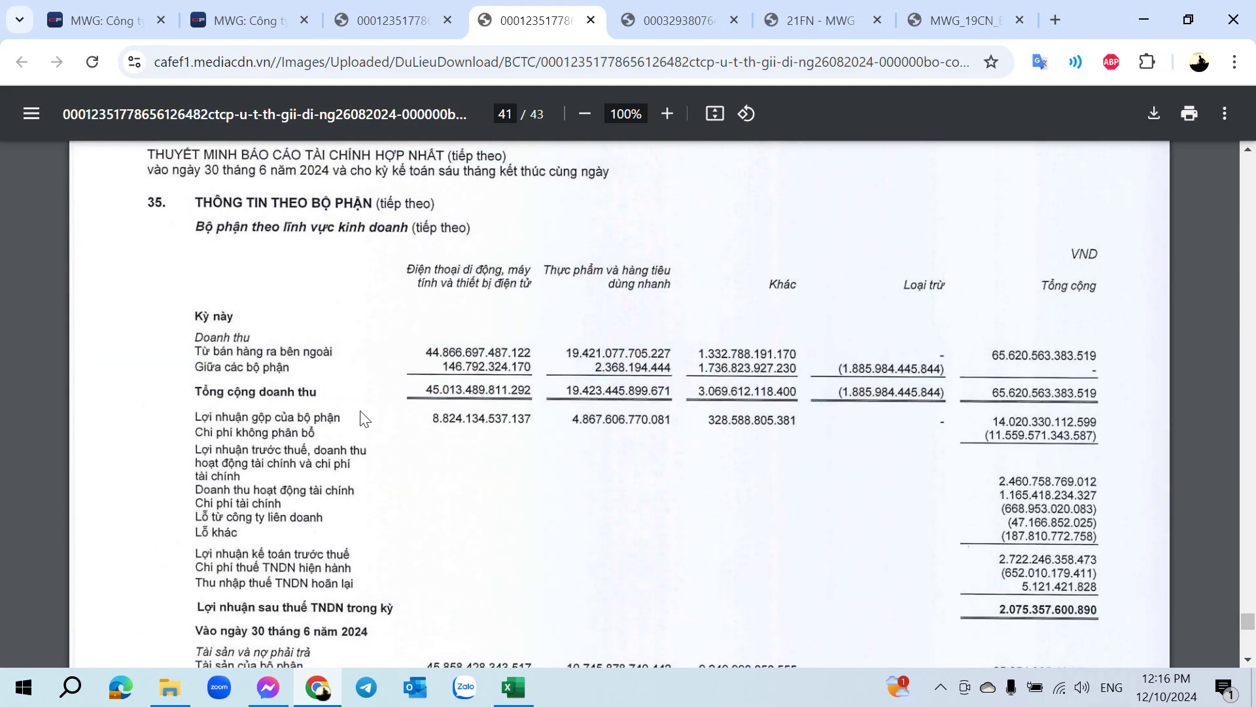
scroll(325, 388, up, 1)
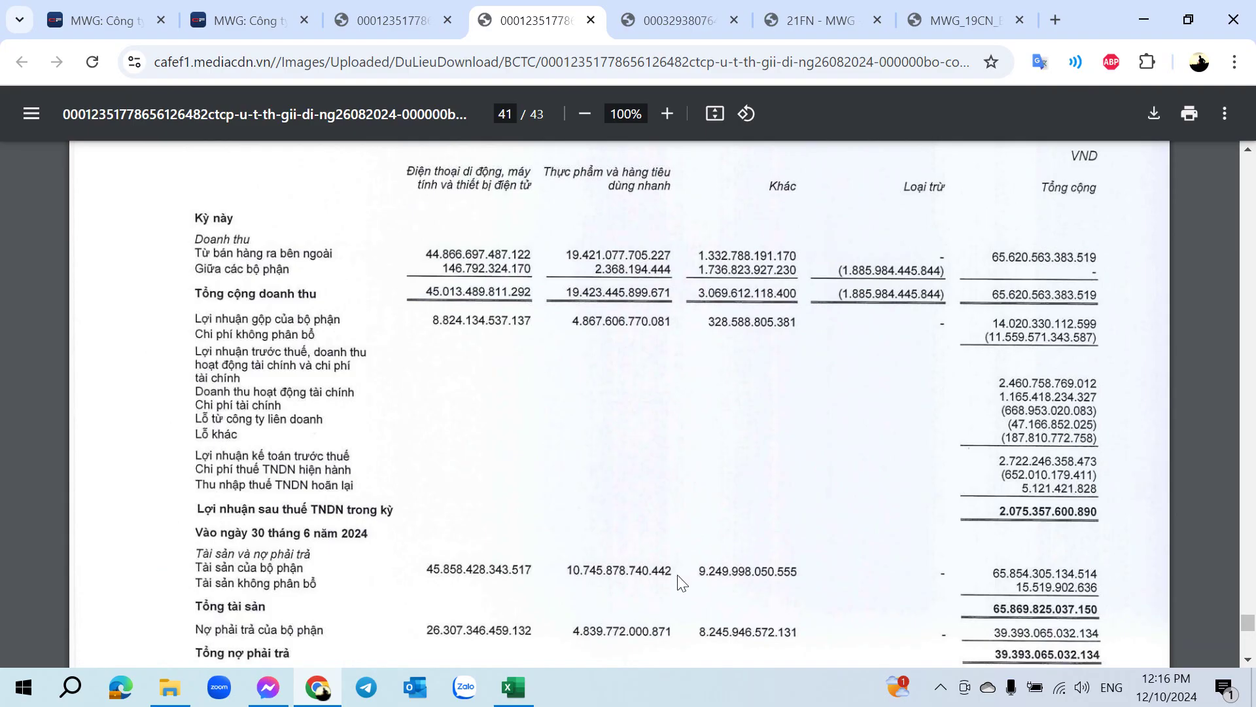
scroll(705, 585, down, 3)
scroll(705, 584, down, 20)
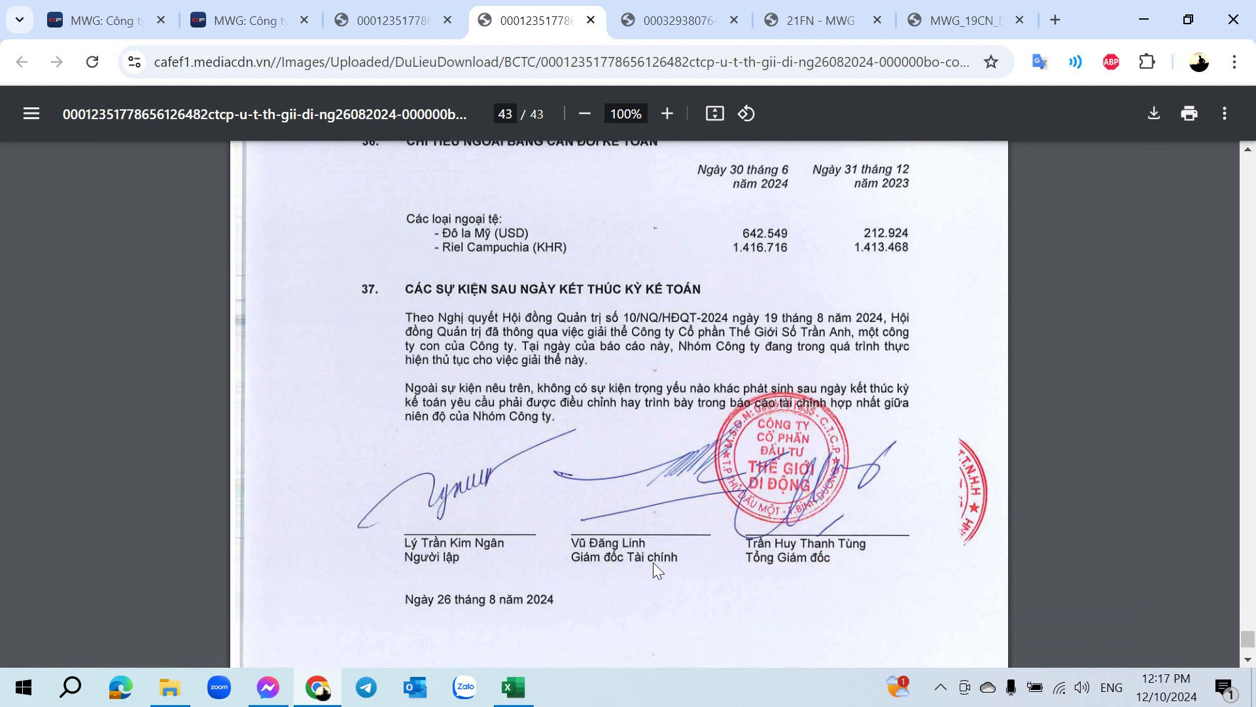